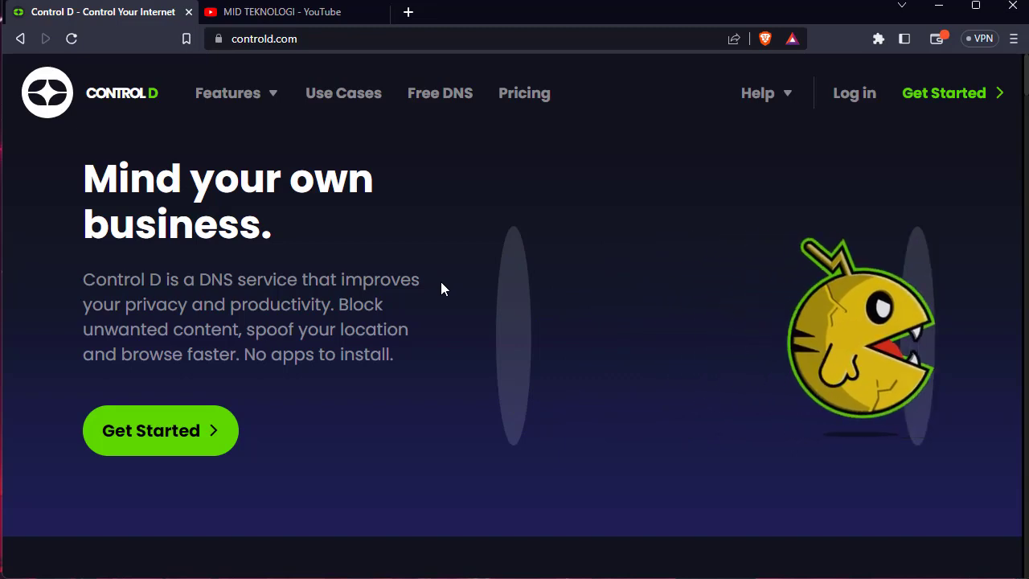
Review the Control D homepage's feature sections from faster browsing and productivity through to bypassing geoblocks
scroll(446, 305, "down", 3)
scroll(449, 314, "down", 3)
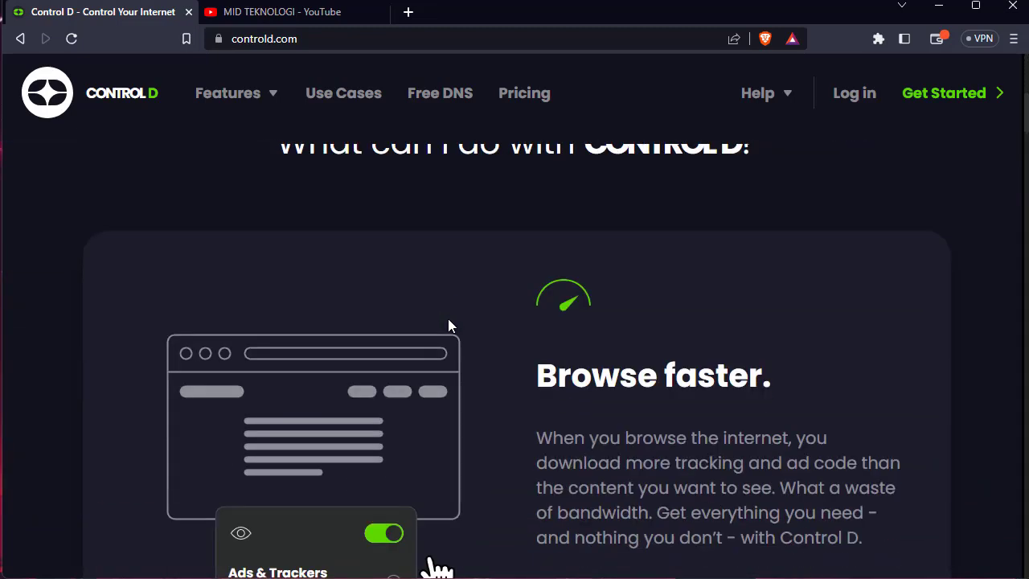
scroll(449, 325, "down", 7)
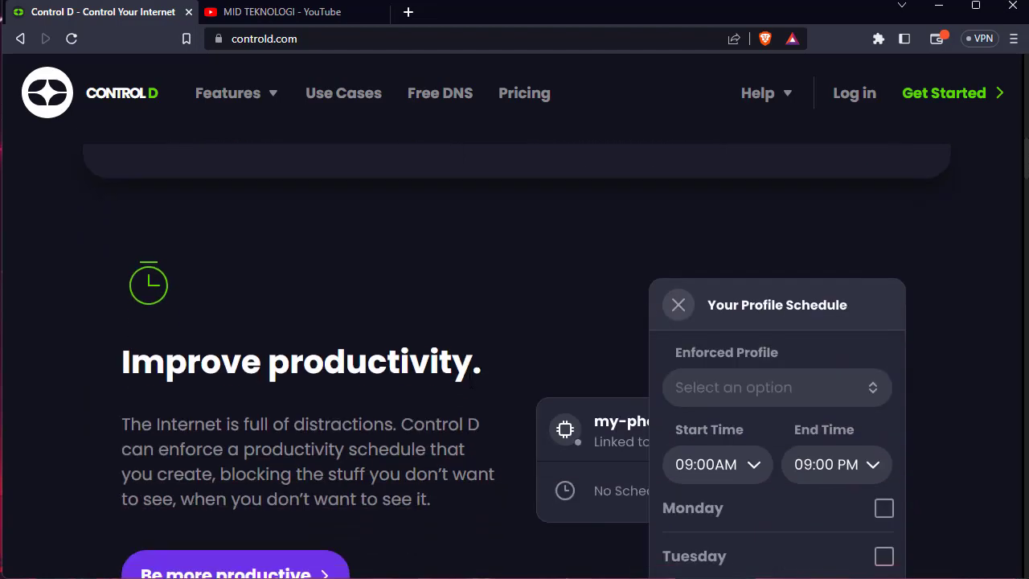
scroll(473, 386, "down", 8)
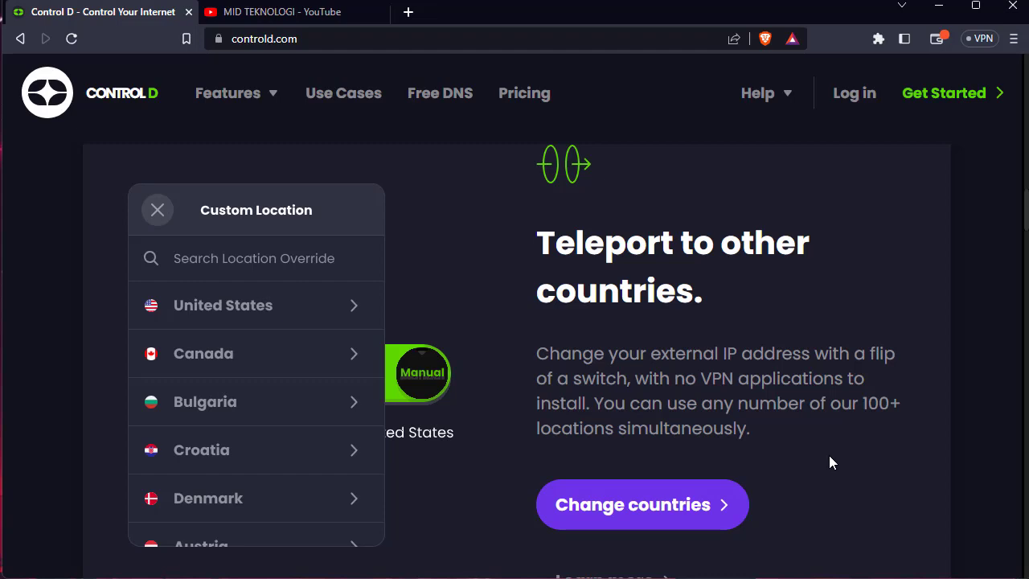
scroll(780, 394, "down", 9)
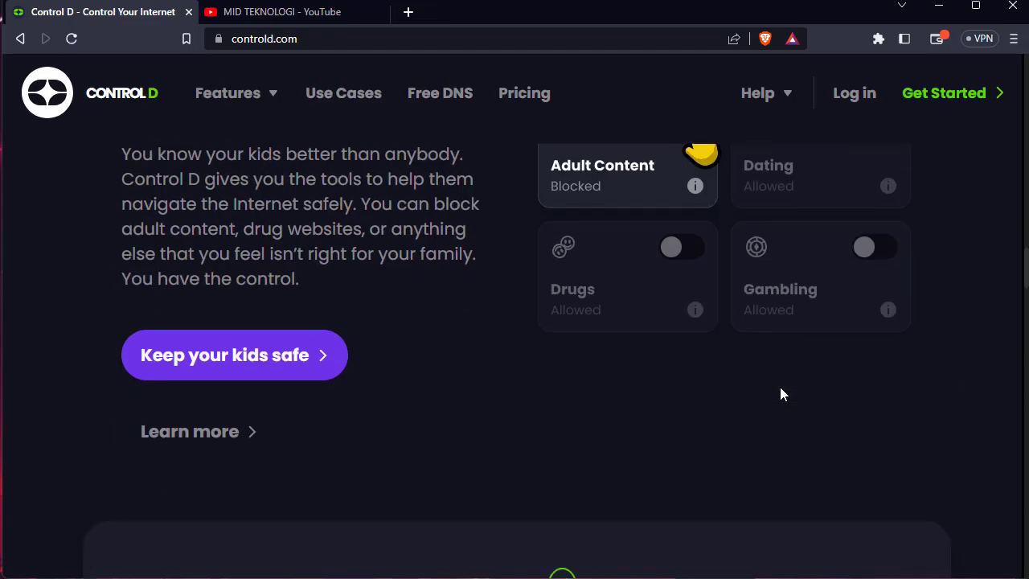
scroll(780, 388, "up", 2)
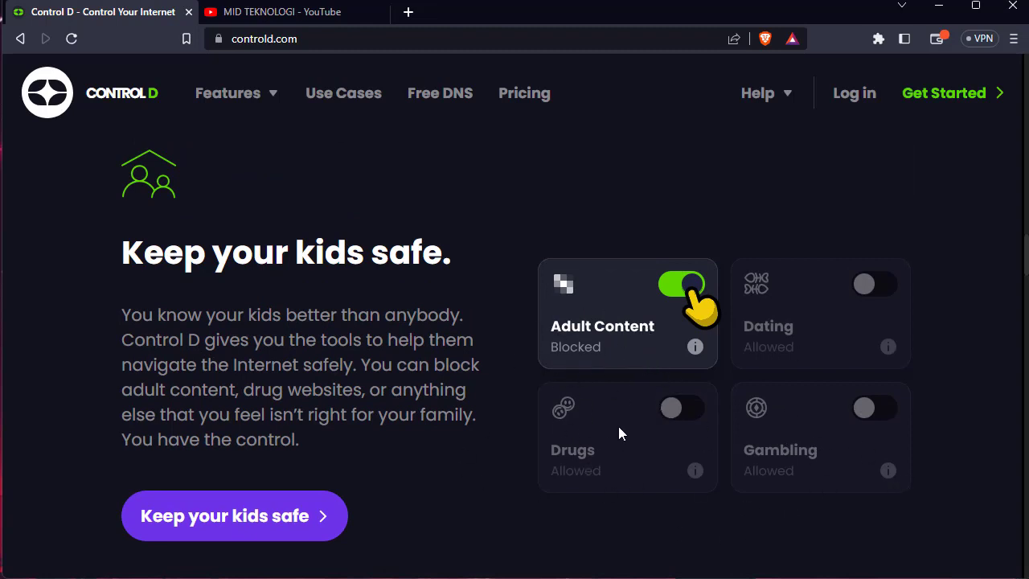
scroll(618, 435, "down", 6)
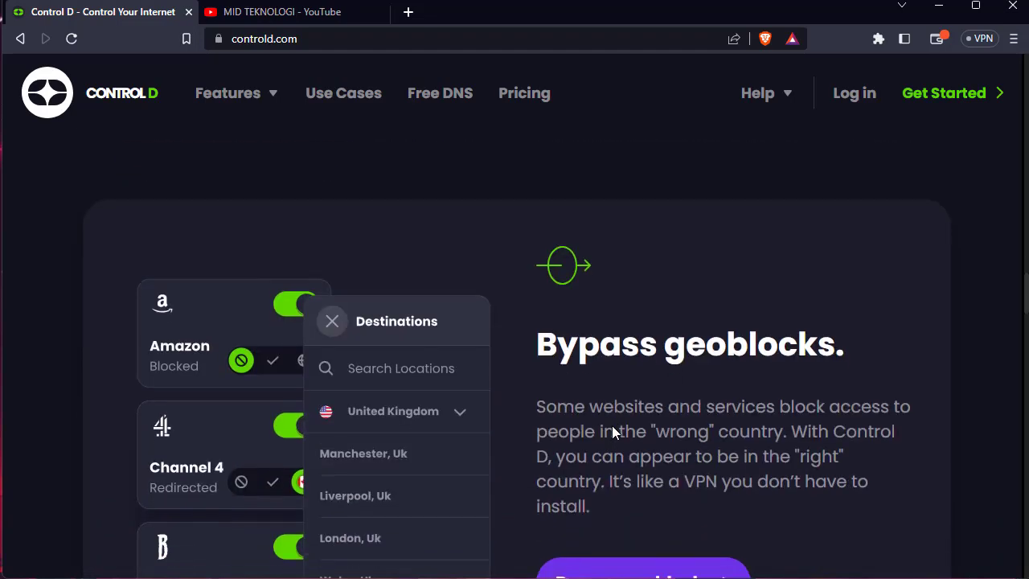
scroll(613, 432, "down", 2)
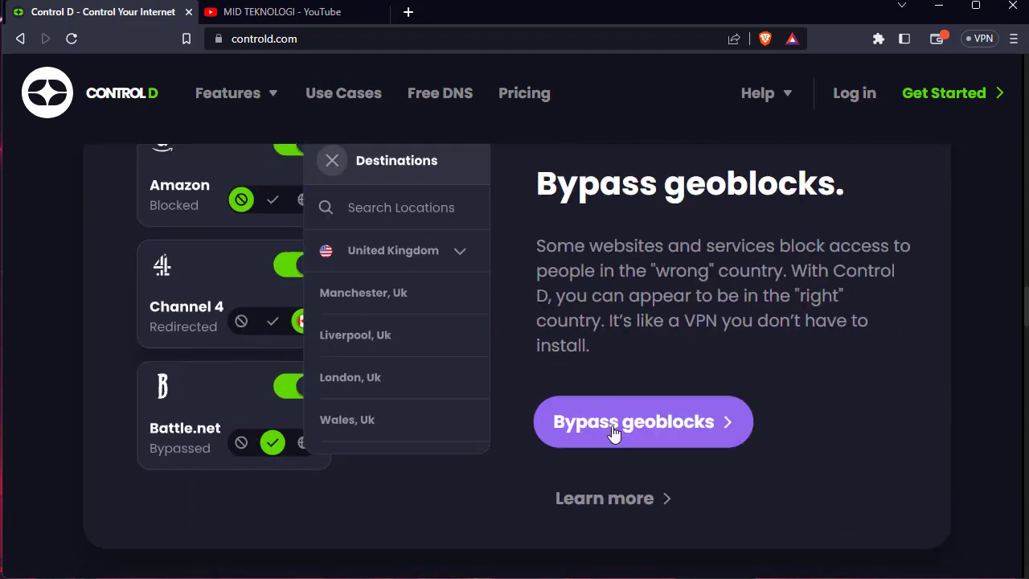
scroll(615, 434, "up", 1)
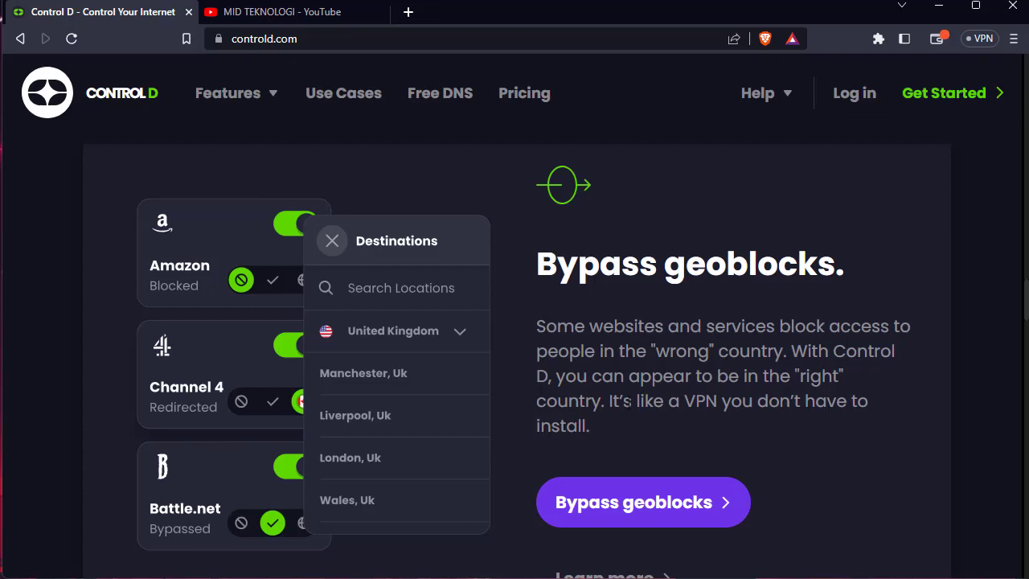
Examine the homepage section about using different rules and unique browsing profiles for different devices
scroll(629, 406, "down", 8)
scroll(629, 410, "up", 3)
scroll(629, 407, "up", 2)
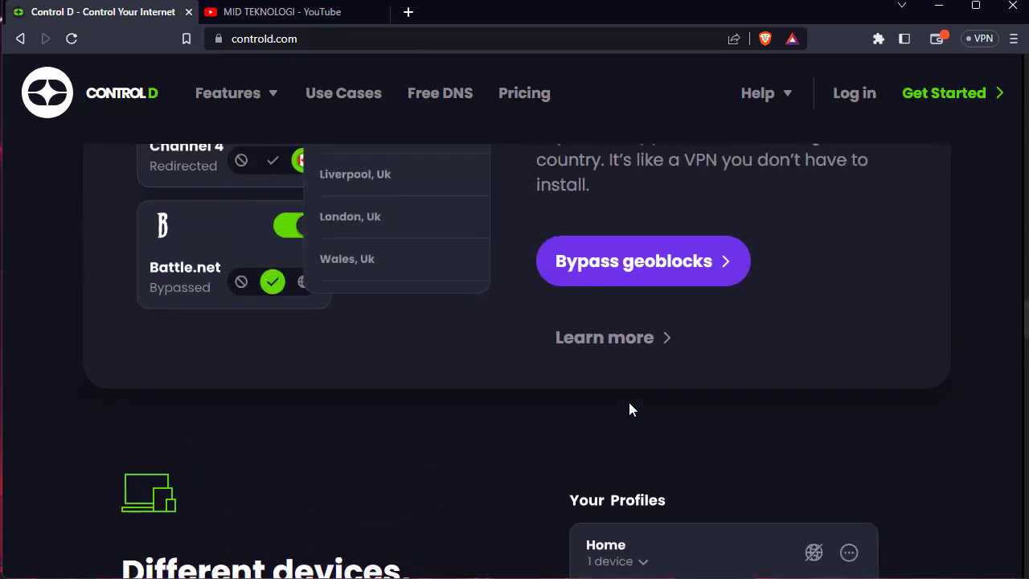
scroll(629, 407, "down", 4)
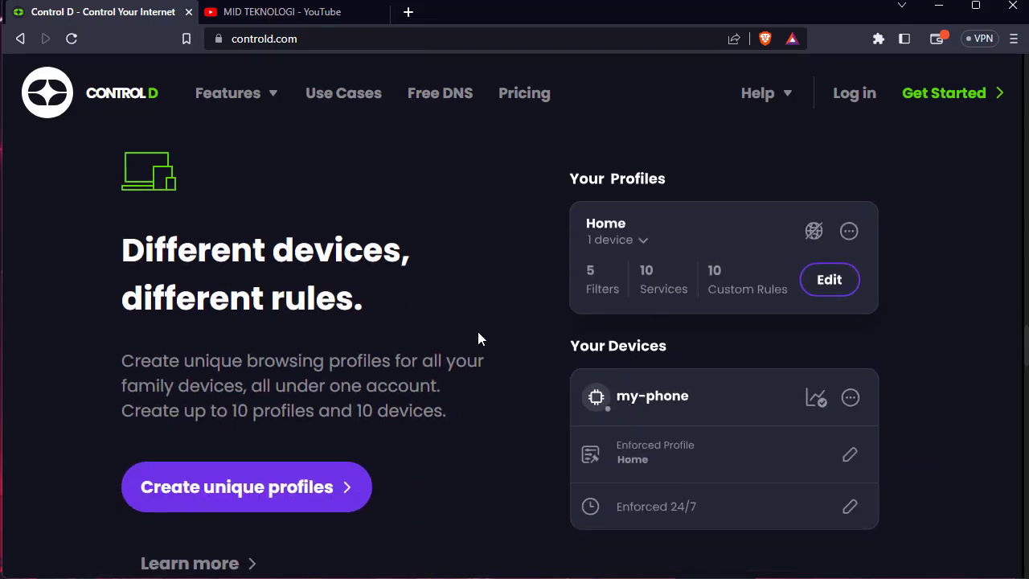
scroll(478, 338, "down", 1)
scroll(478, 338, "up", 1)
scroll(478, 339, "down", 1)
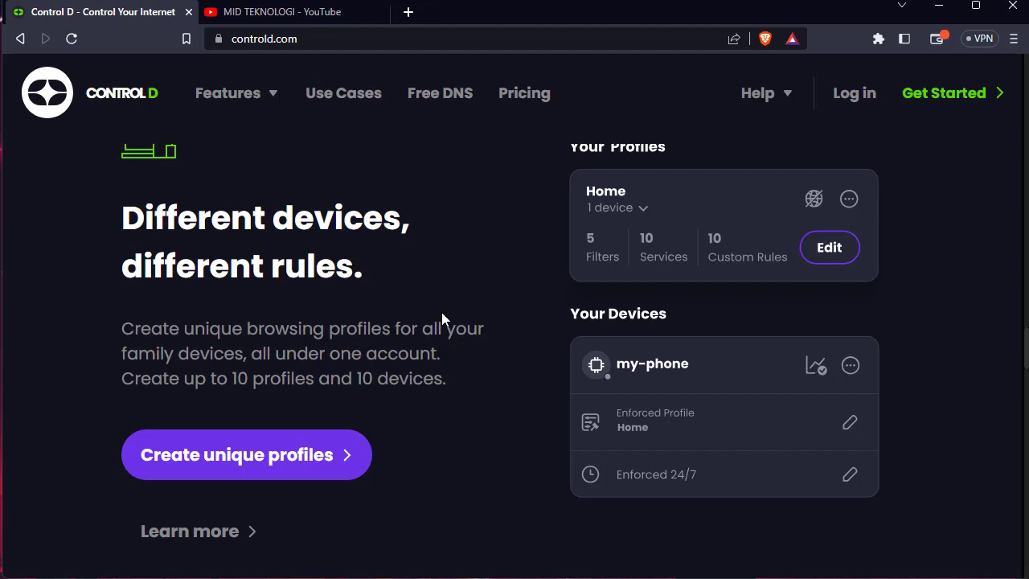
scroll(441, 312, "down", 4)
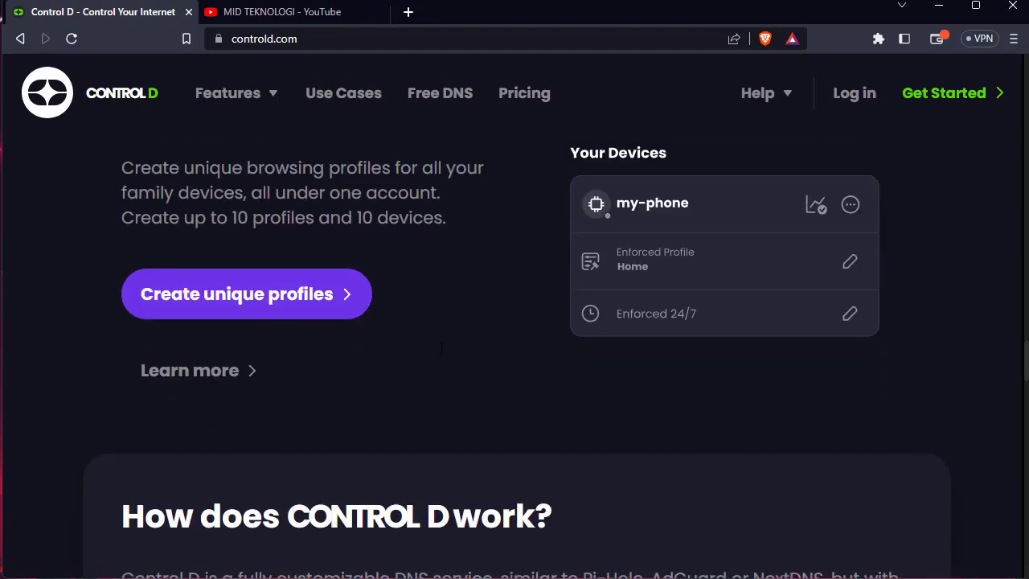
scroll(441, 355, "up", 5)
scroll(440, 348, "down", 15)
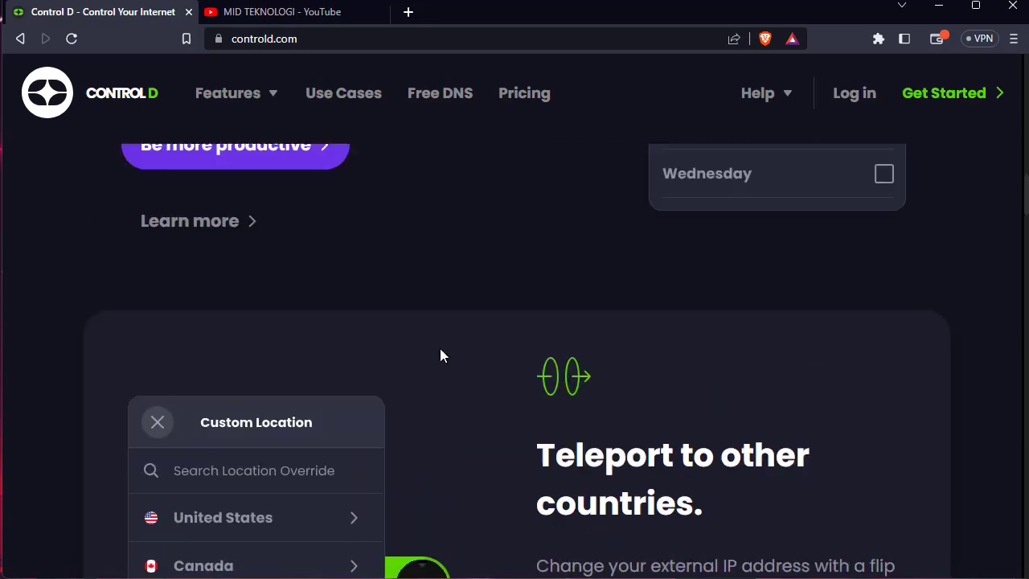
scroll(440, 354, "up", 5)
Switch to the Microsoft Edge window with the Control D dashboard and resize it to fill the screen
key("alt+Tab")
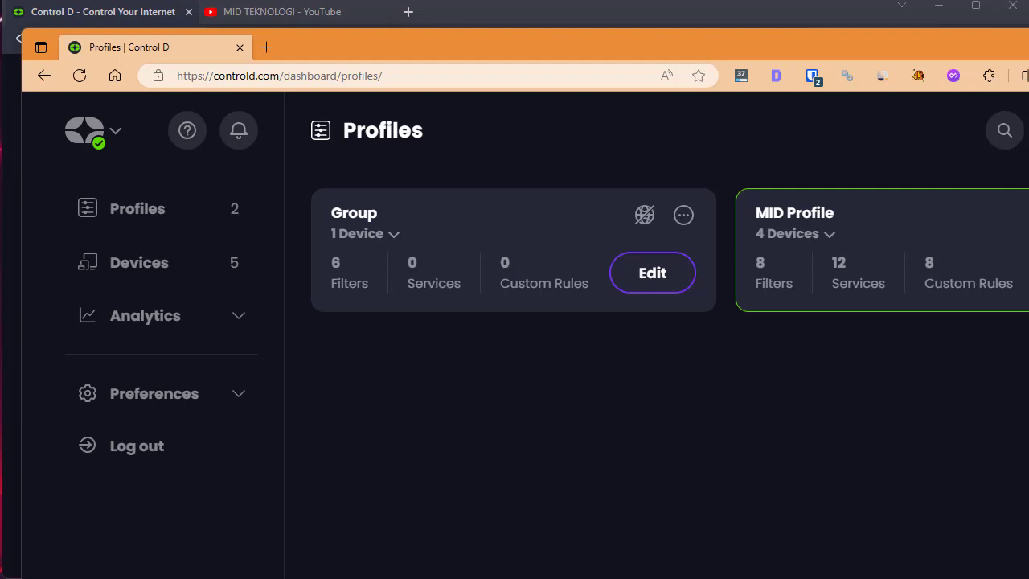
left_click_drag(788, 40, 772, 18)
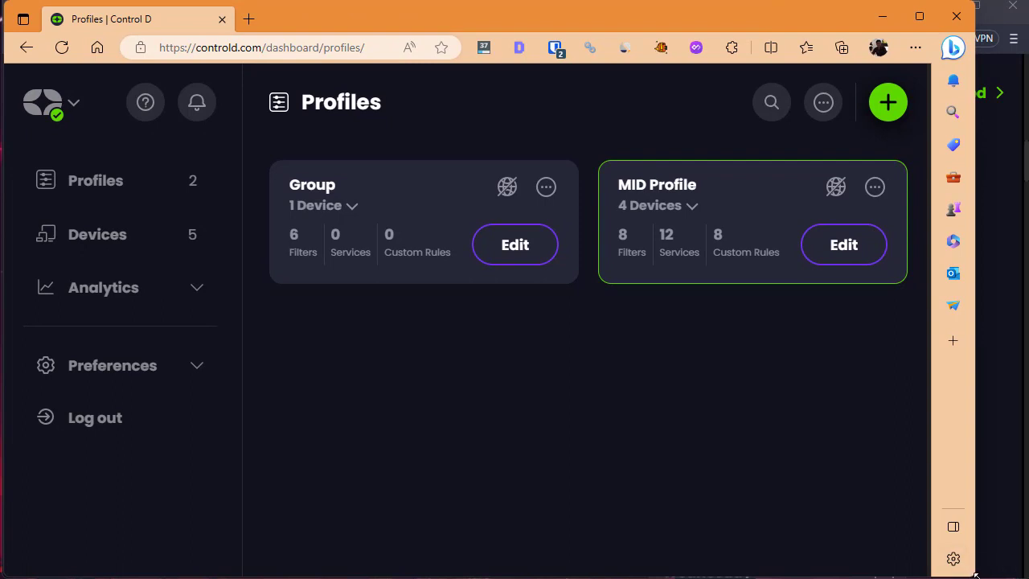
left_click_drag(975, 574, 1026, 576)
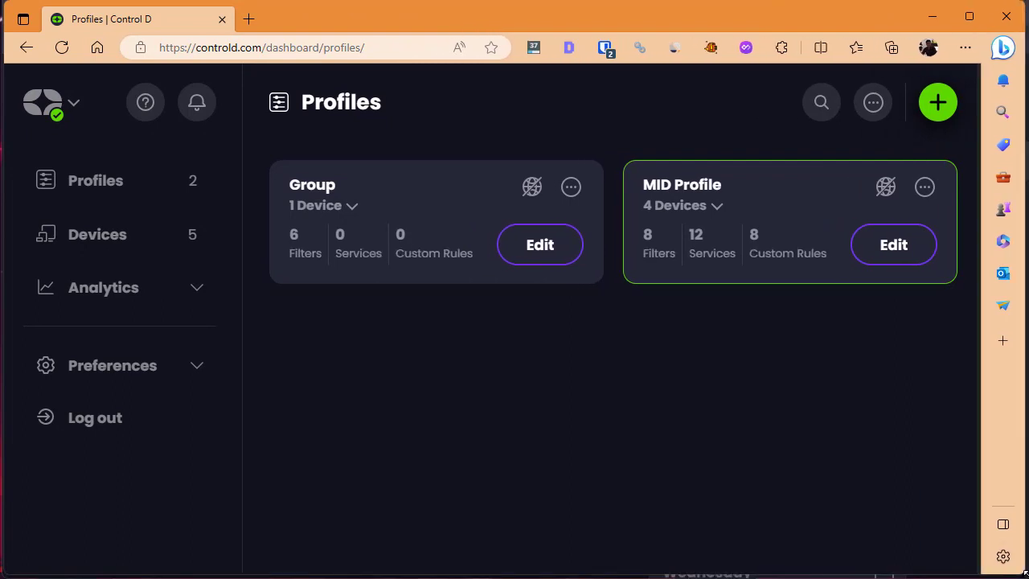
Start adding a new profile from the dashboard's Profiles page and name it "MID Youtube"
left_click(168, 196)
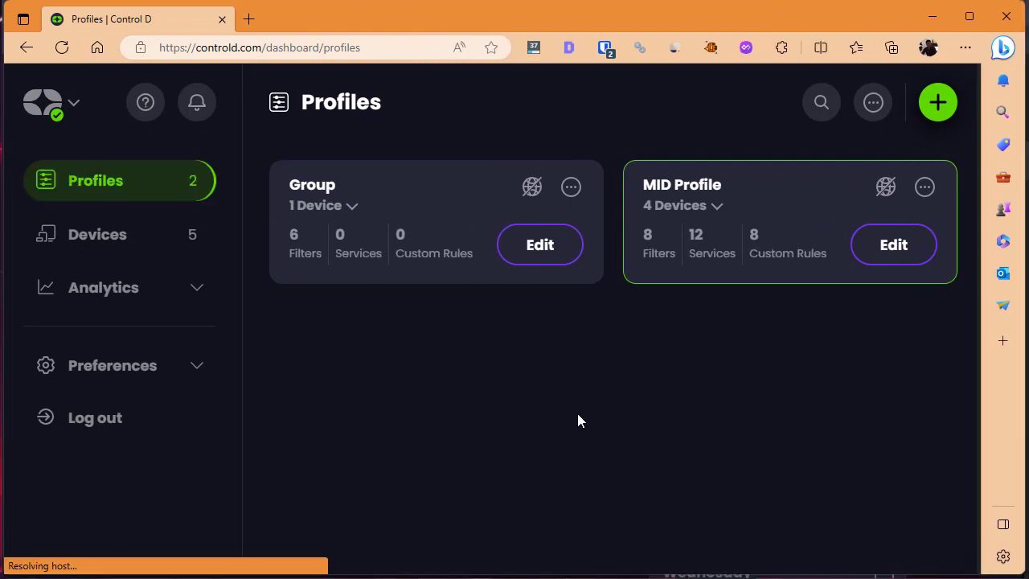
left_click(937, 108)
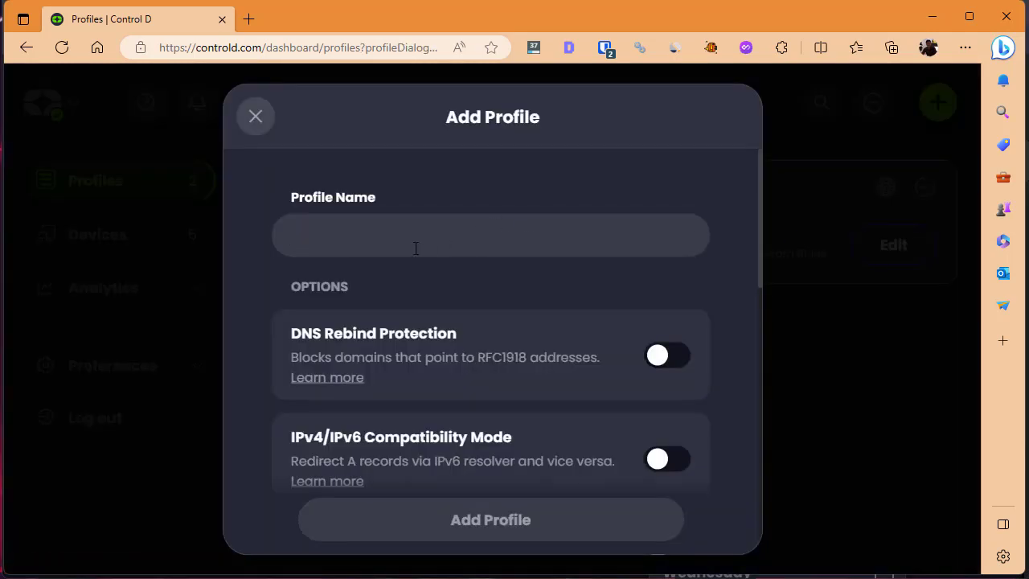
type("MID ")
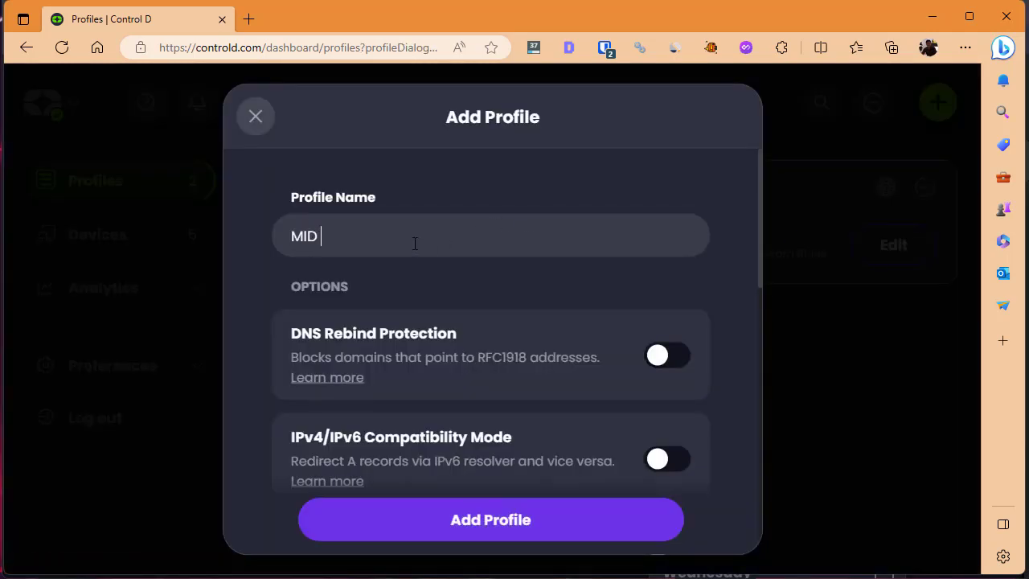
type("Youtube")
left_click(471, 309)
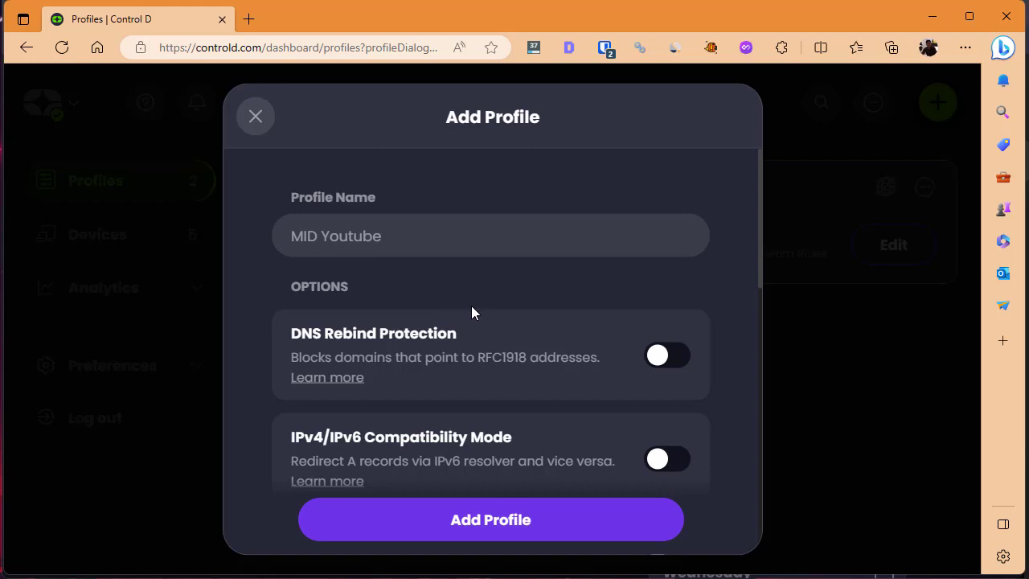
Review the new profile's available options, from DNS Rebind Protection and AI Malware Filter to Safe Search and Restricted Youtube
scroll(473, 314, "down", 1)
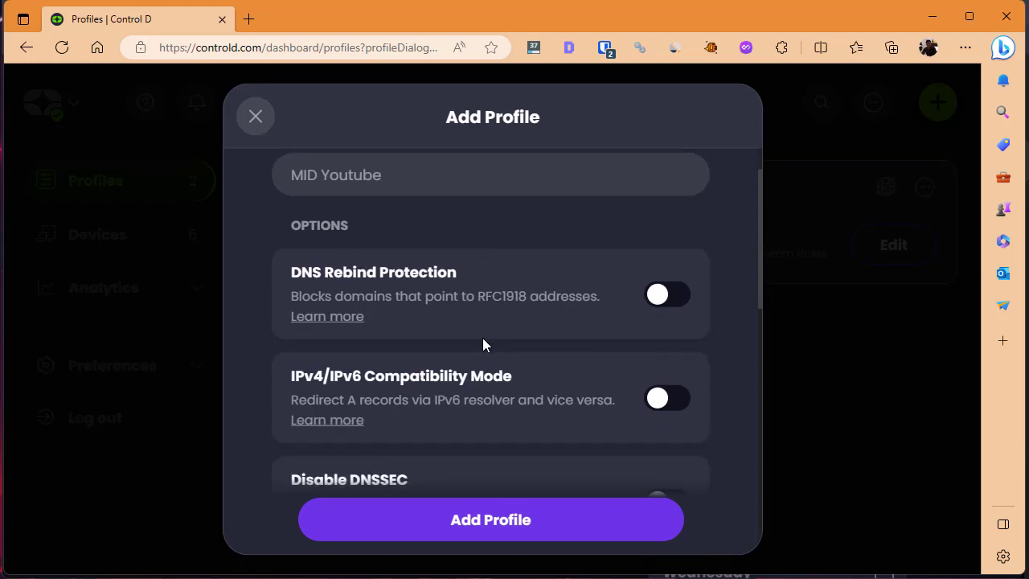
scroll(482, 337, "down", 1)
scroll(484, 338, "up", 1)
scroll(720, 298, "down", 5)
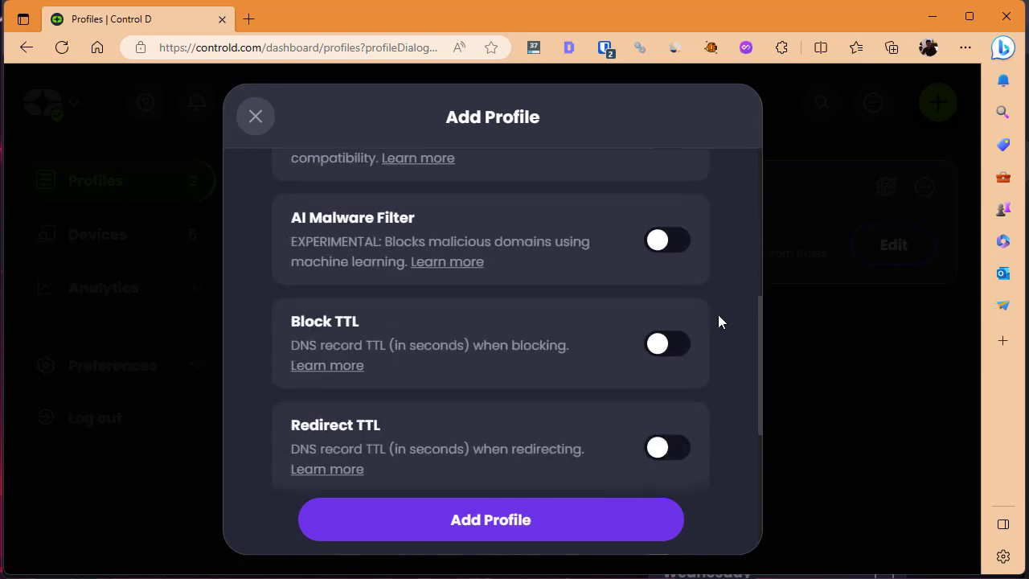
scroll(719, 320, "up", 4)
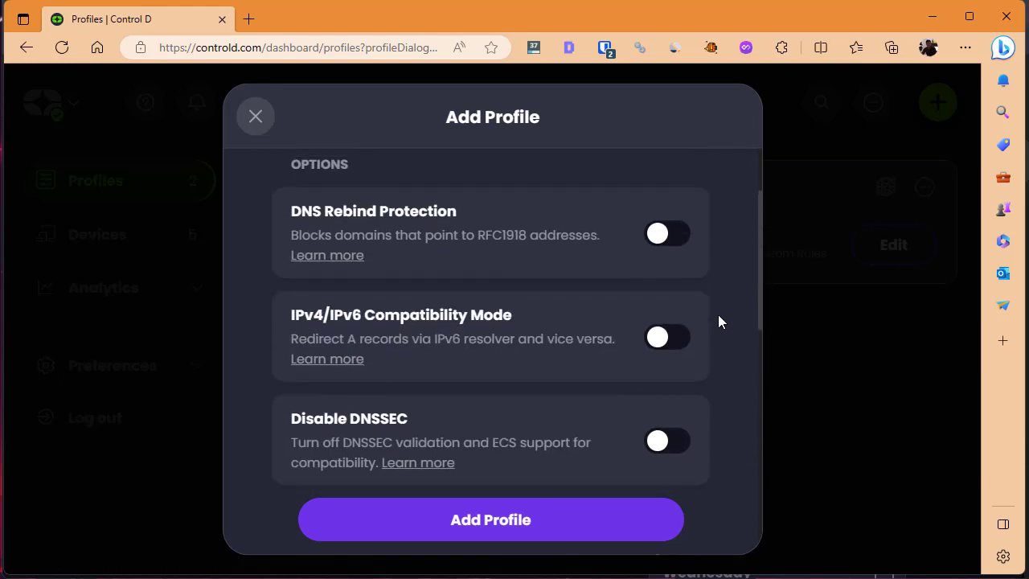
scroll(720, 322, "up", 1)
scroll(719, 321, "down", 3)
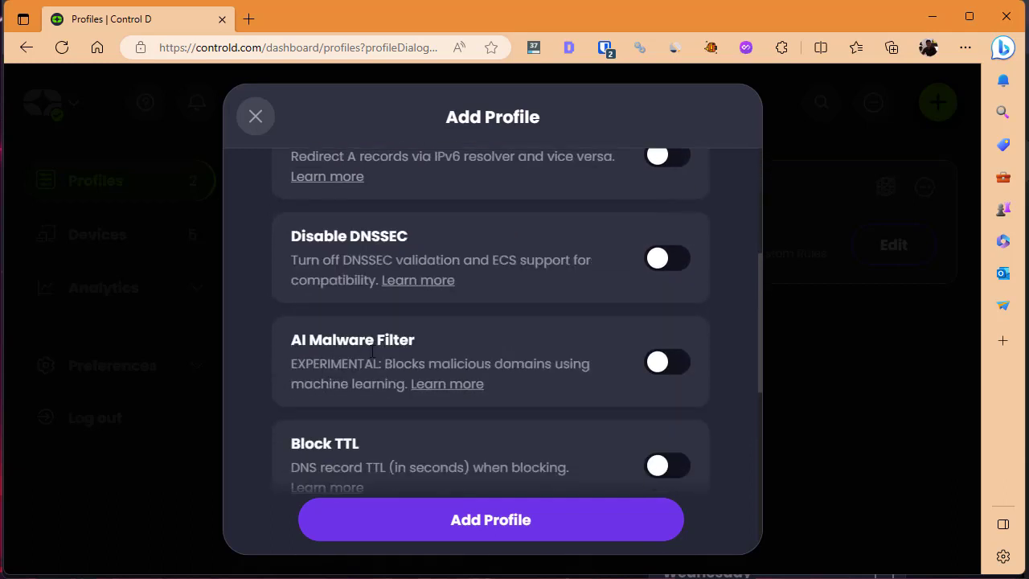
left_click_drag(309, 339, 456, 337)
scroll(450, 361, "down", 3)
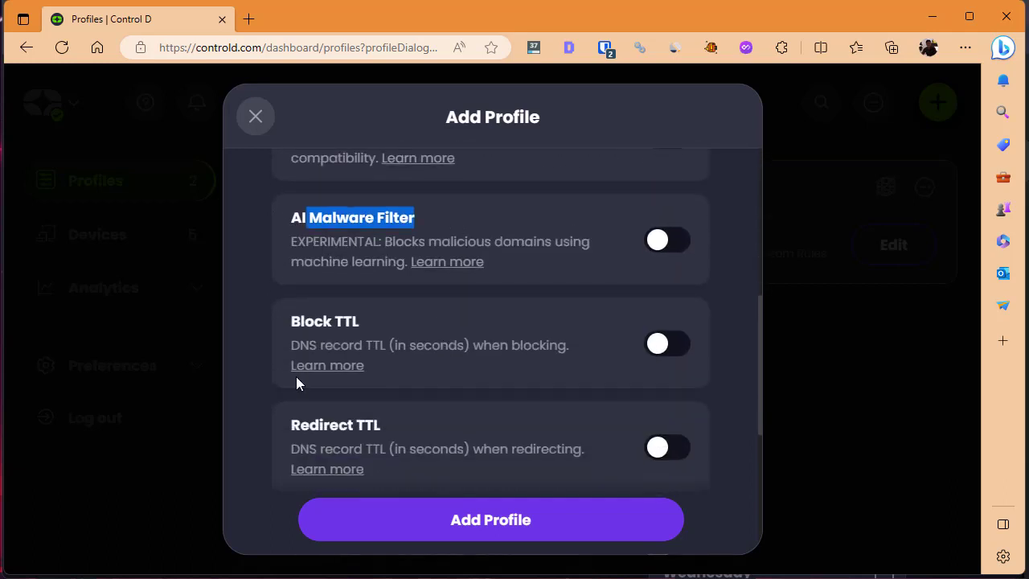
scroll(369, 455, "down", 3)
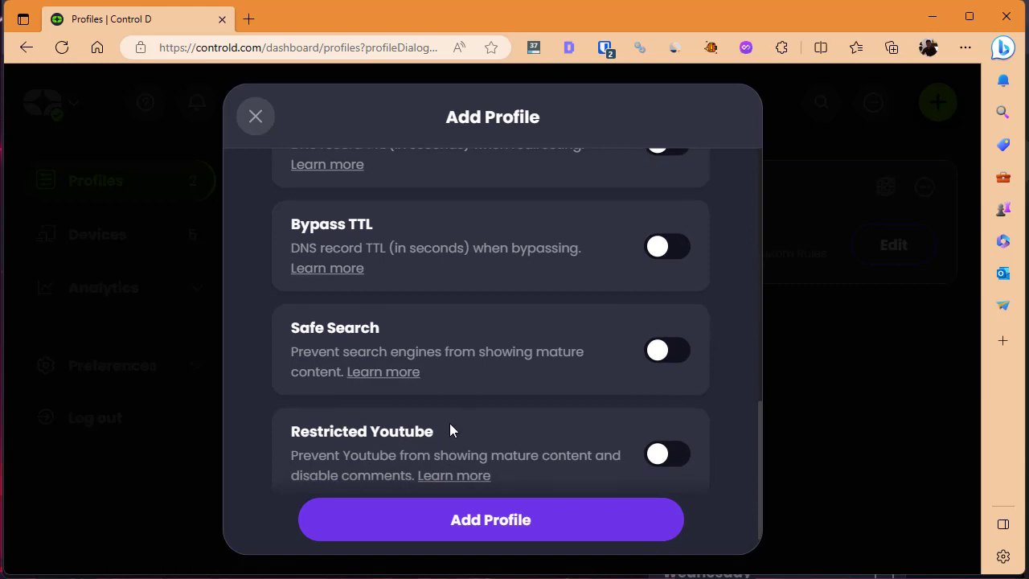
scroll(450, 423, "down", 1)
scroll(475, 385, "up", 10)
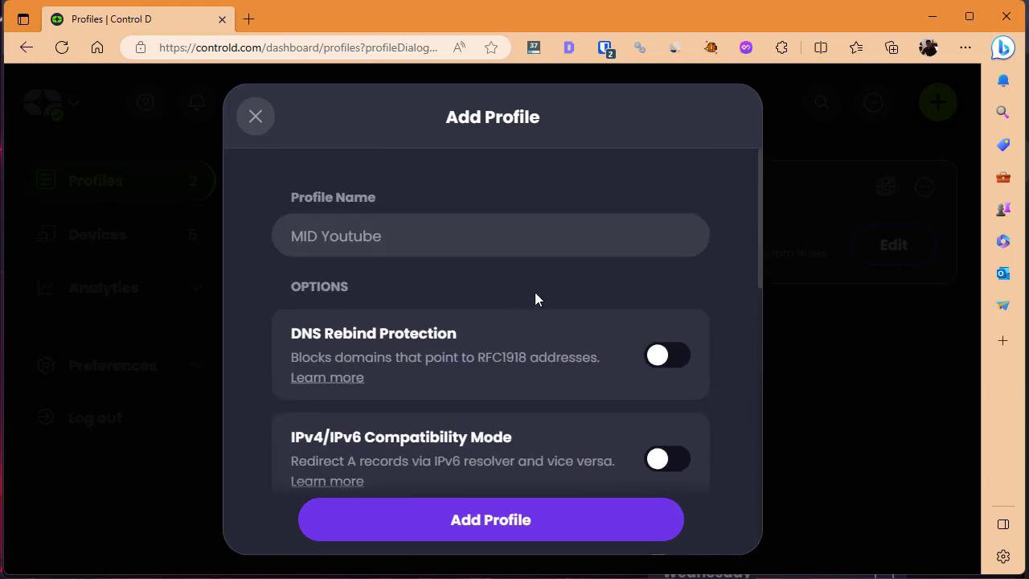
scroll(592, 510, "down", 2)
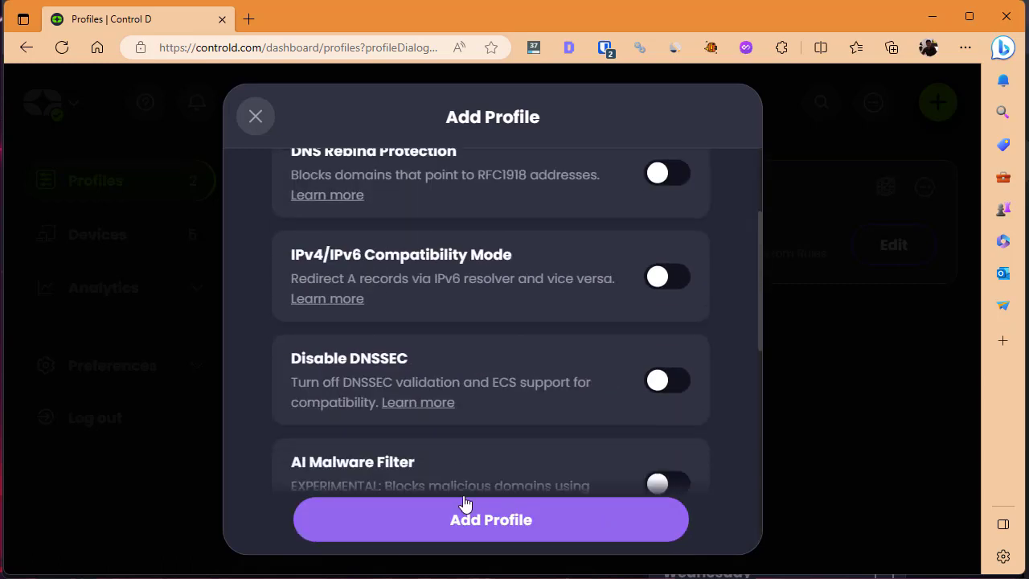
scroll(436, 473, "down", 2)
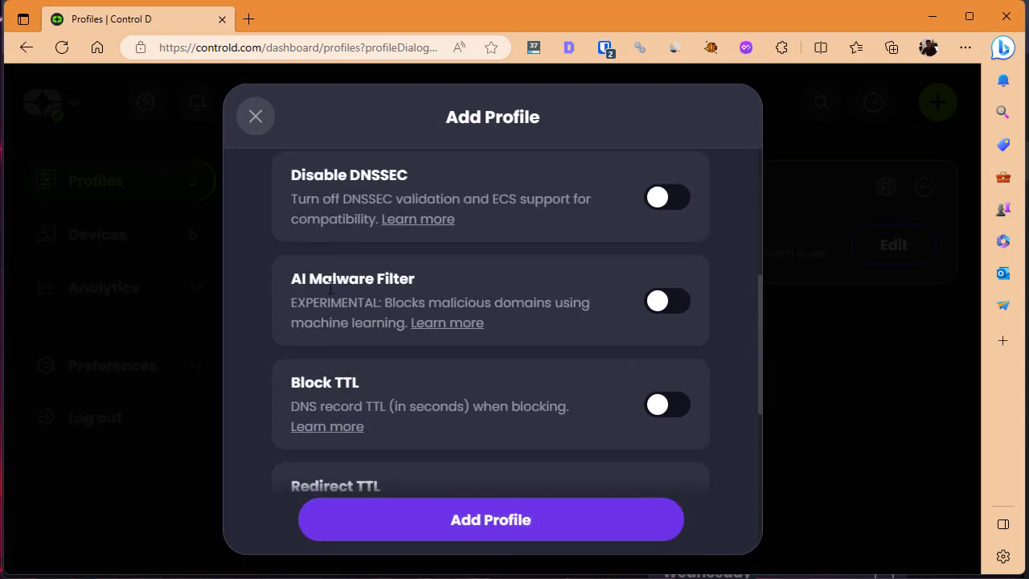
scroll(378, 487, "down", 1)
scroll(475, 475, "down", 3)
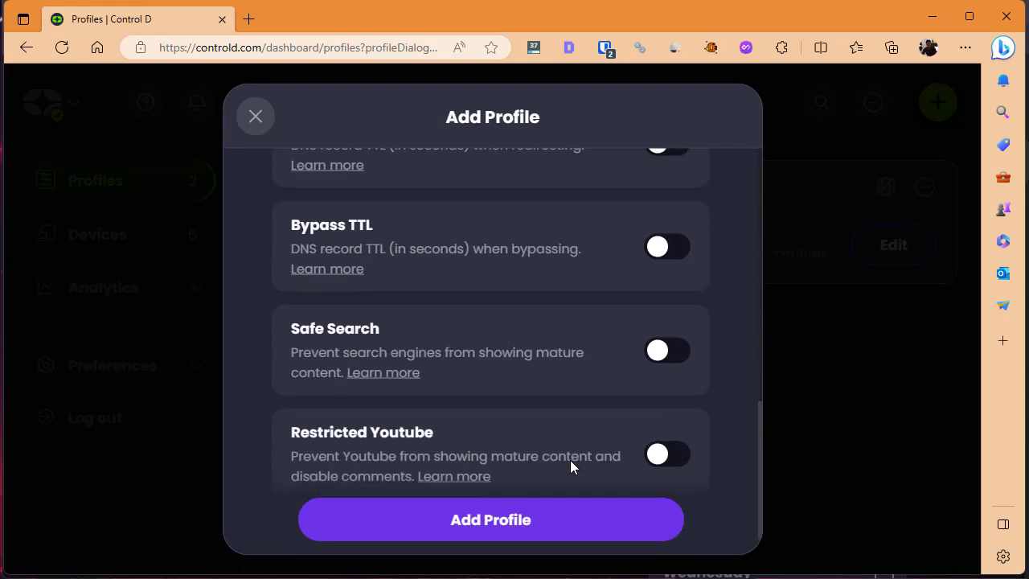
scroll(569, 463, "up", 4)
scroll(566, 474, "up", 3)
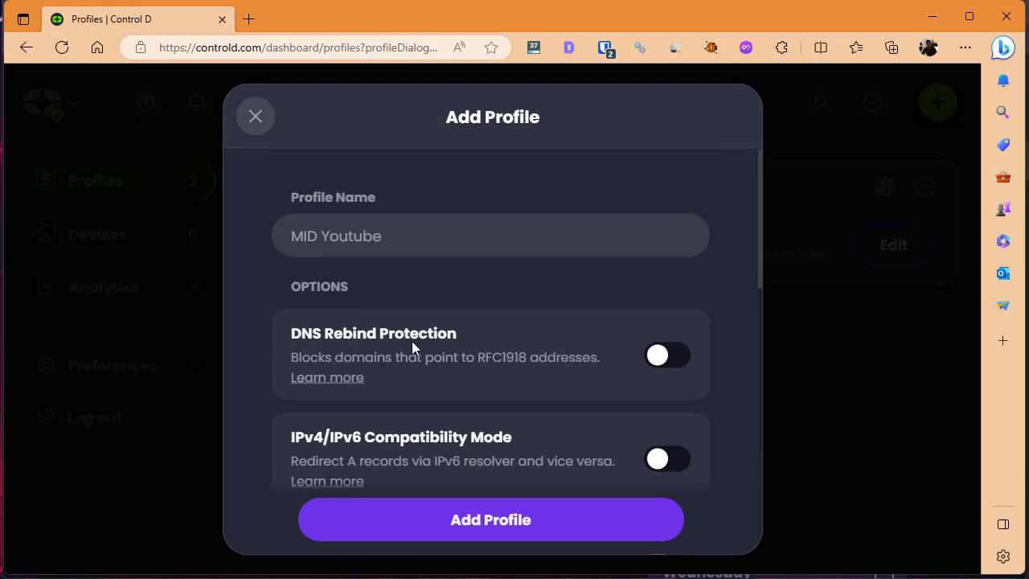
Create the MID Youtube profile with all options left off, and check the name and device status on its card
left_click(491, 519)
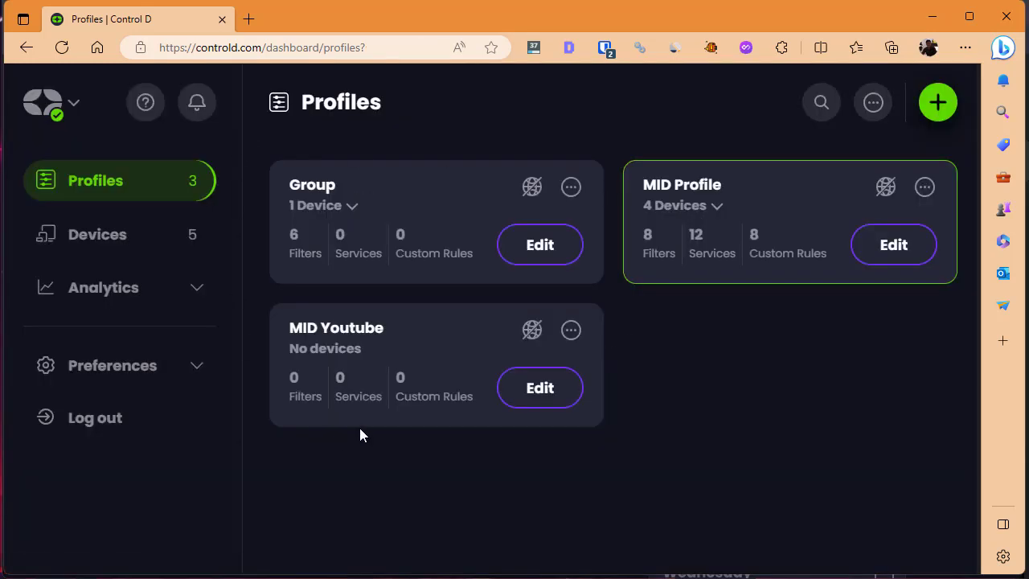
left_click_drag(298, 328, 400, 343)
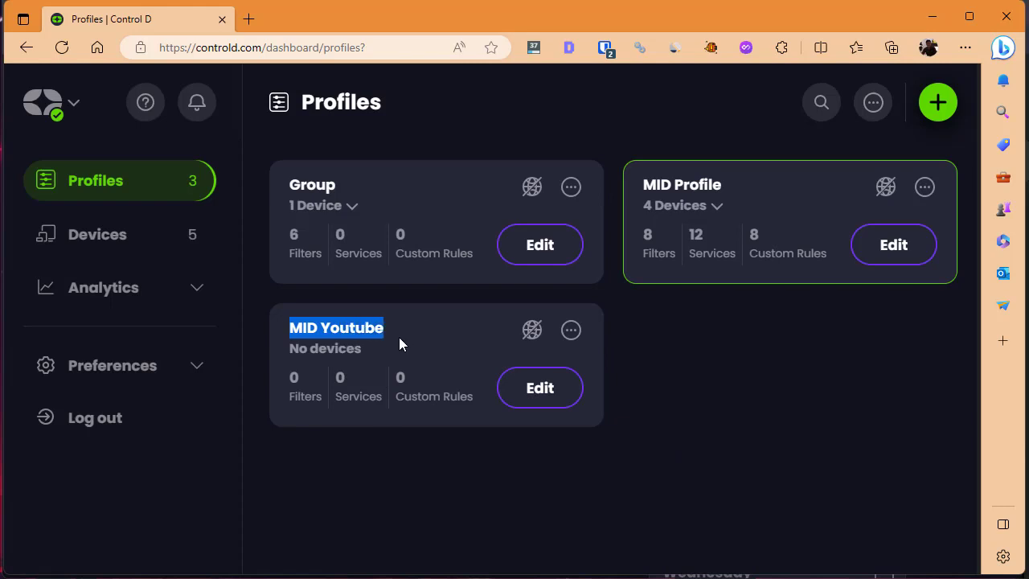
left_click(400, 344)
left_click_drag(287, 354, 363, 356)
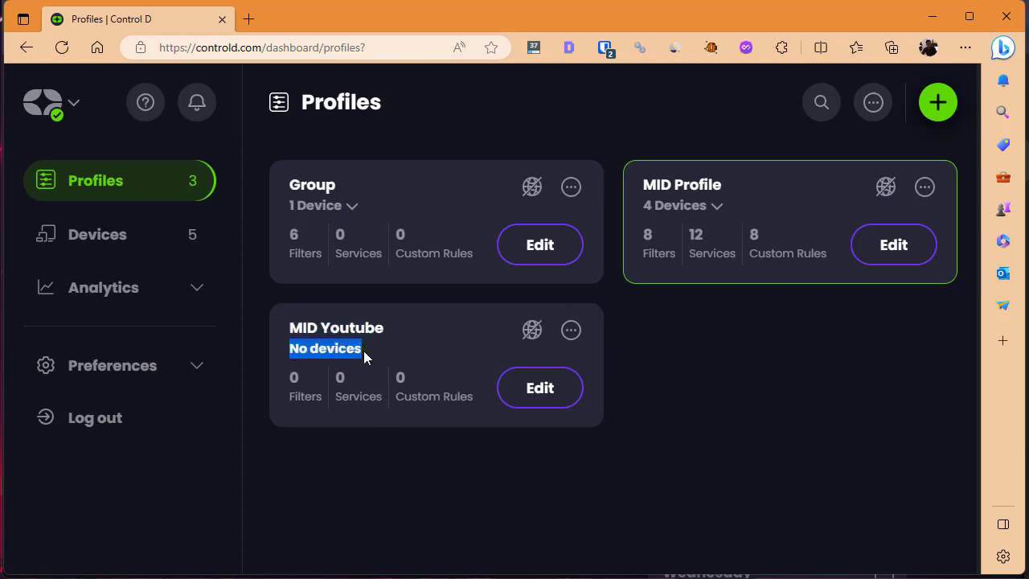
left_click(377, 462)
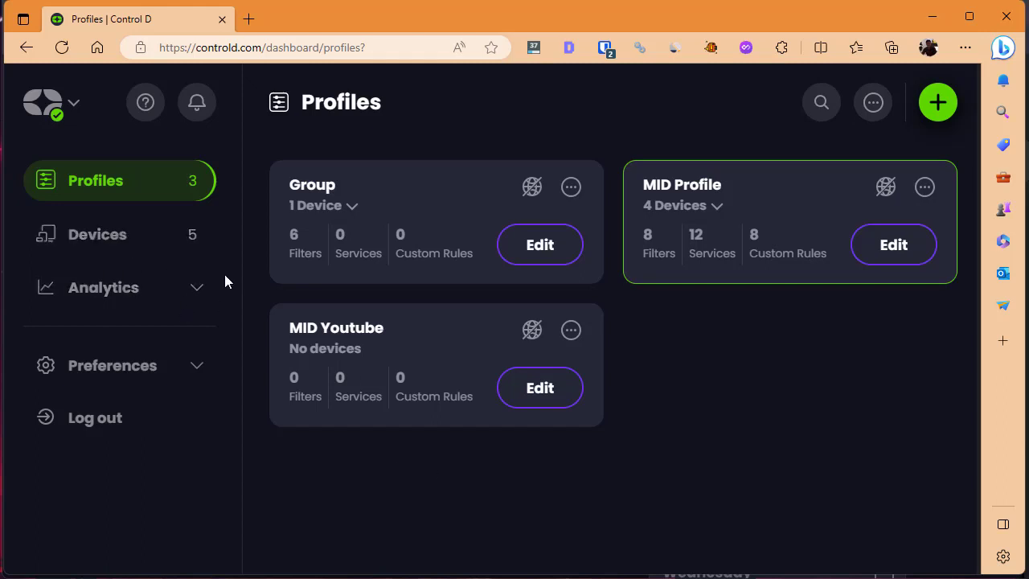
Start adding a new device from the dashboard's Devices page and choose Other under Routers as its type
left_click(100, 248)
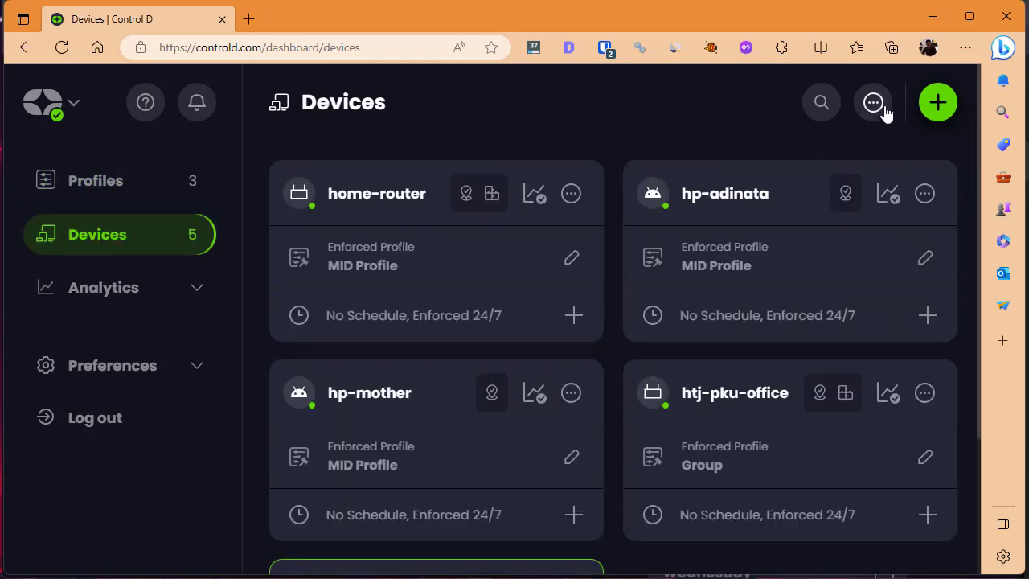
left_click(938, 102)
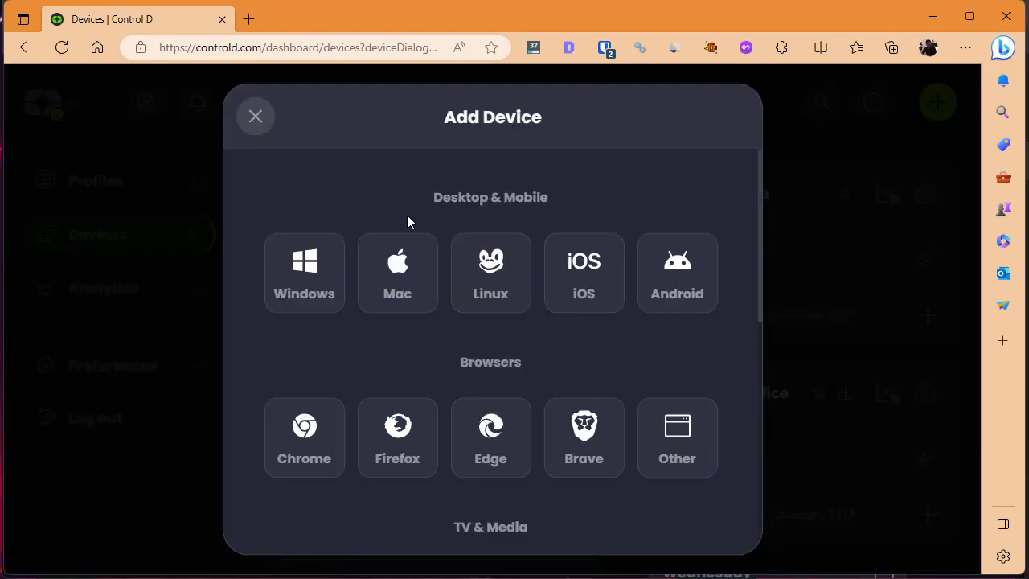
left_click_drag(434, 198, 519, 200)
scroll(555, 354, "down", 5)
scroll(557, 333, "down", 2)
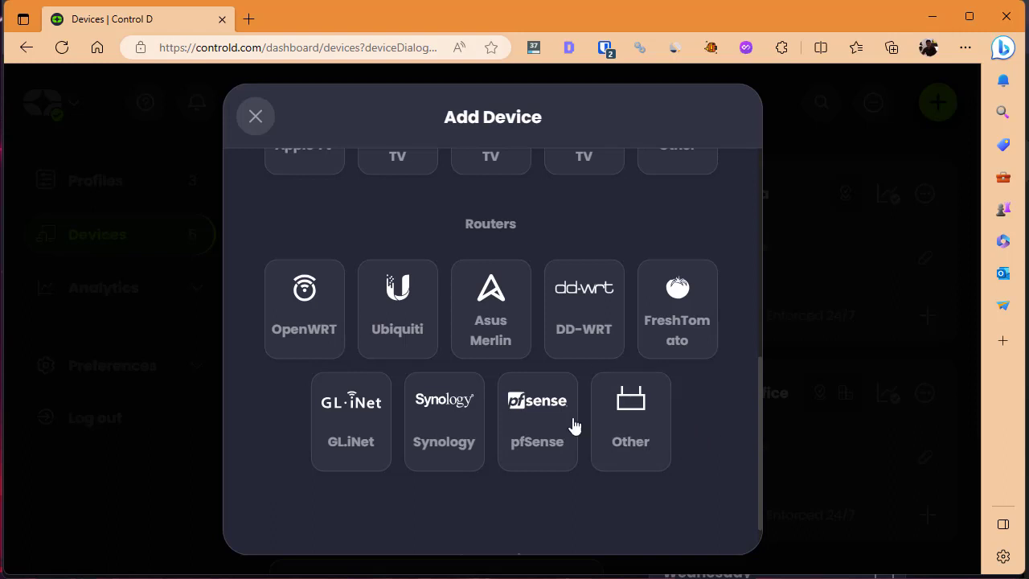
left_click_drag(508, 224, 558, 226)
left_click(558, 225)
scroll(345, 459, "up", 1)
scroll(646, 466, "down", 2)
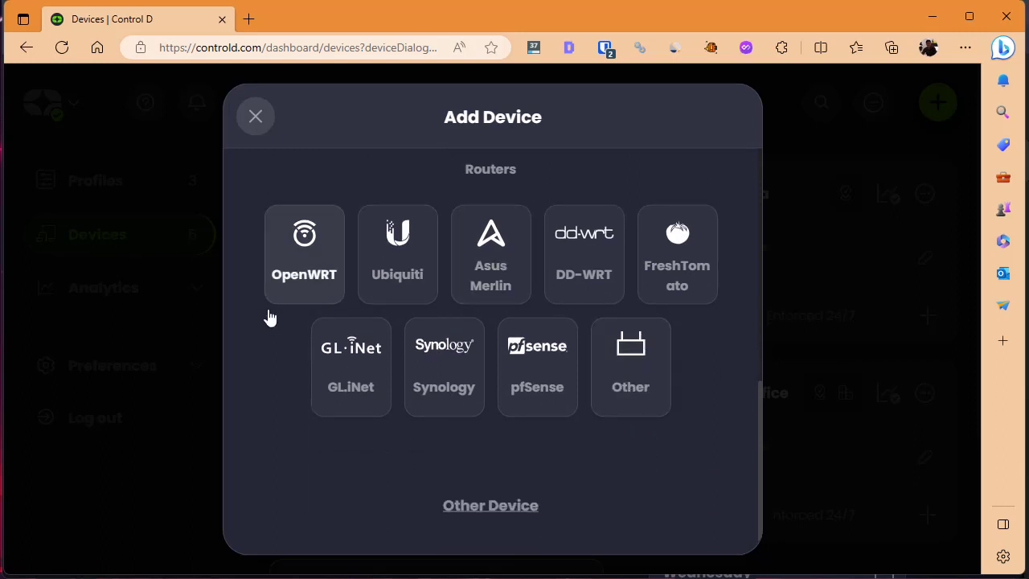
left_click(626, 365)
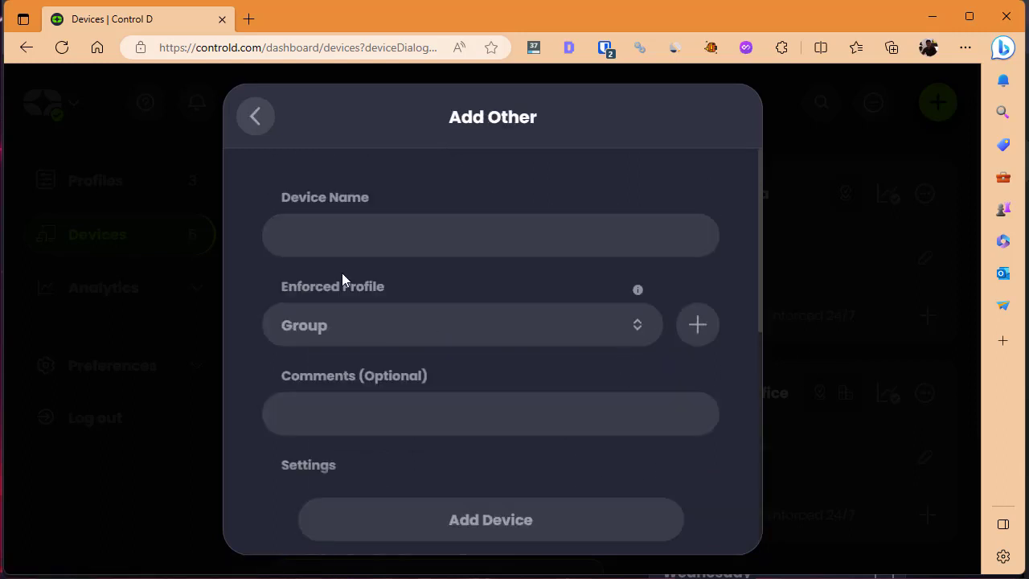
Name the new device "router-mid-teknologi"
left_click(354, 236)
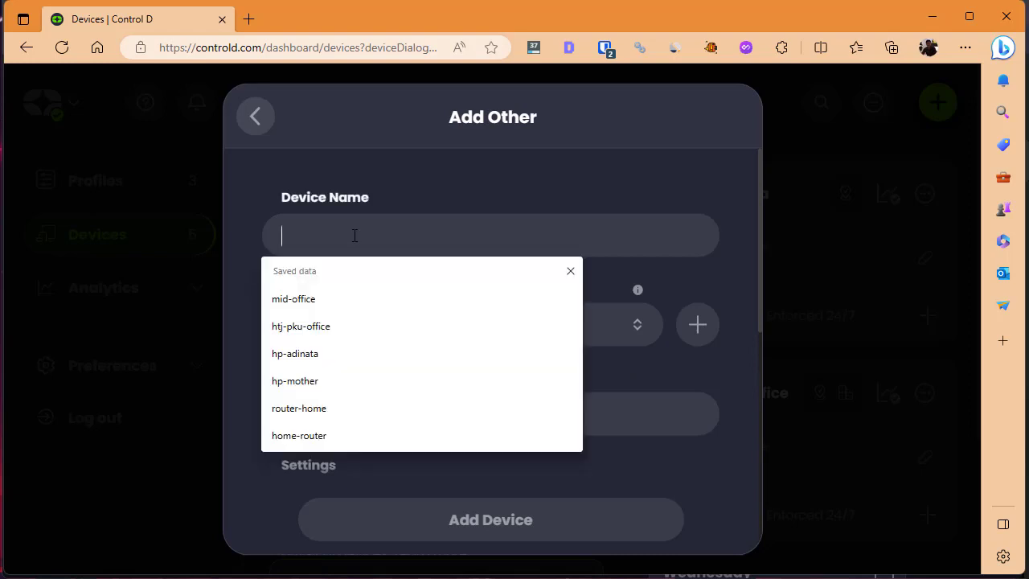
type("m")
key("BackSpace")
type("router-midt")
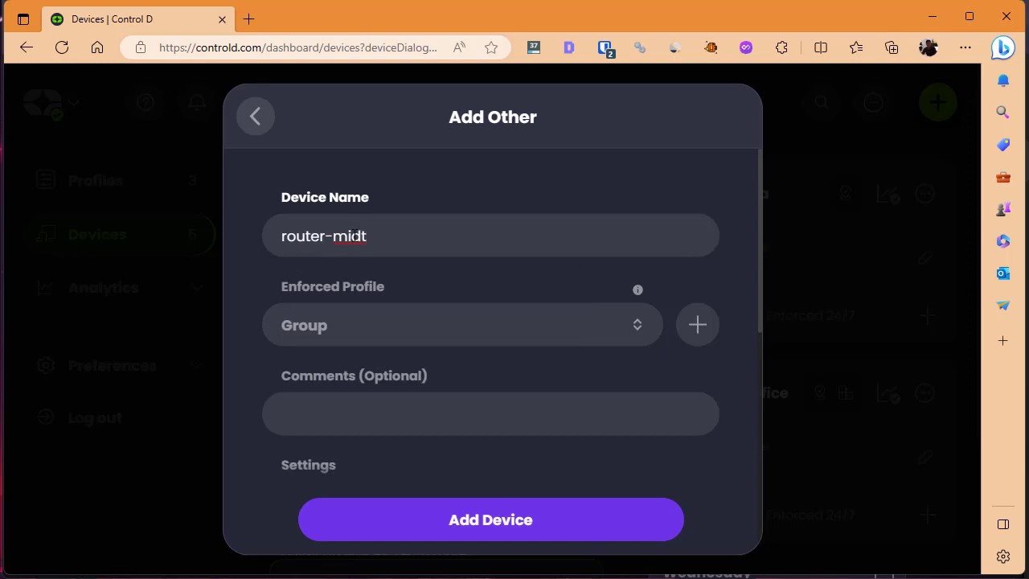
key("BackSpace")
type("-")
type("teknool")
key("BackSpace")
key("BackSpace")
key("BackSpace")
key("BackSpace")
key("BackSpace")
key("BackSpace")
key("BackSpace")
key("BackSpace")
type("-teknologi")
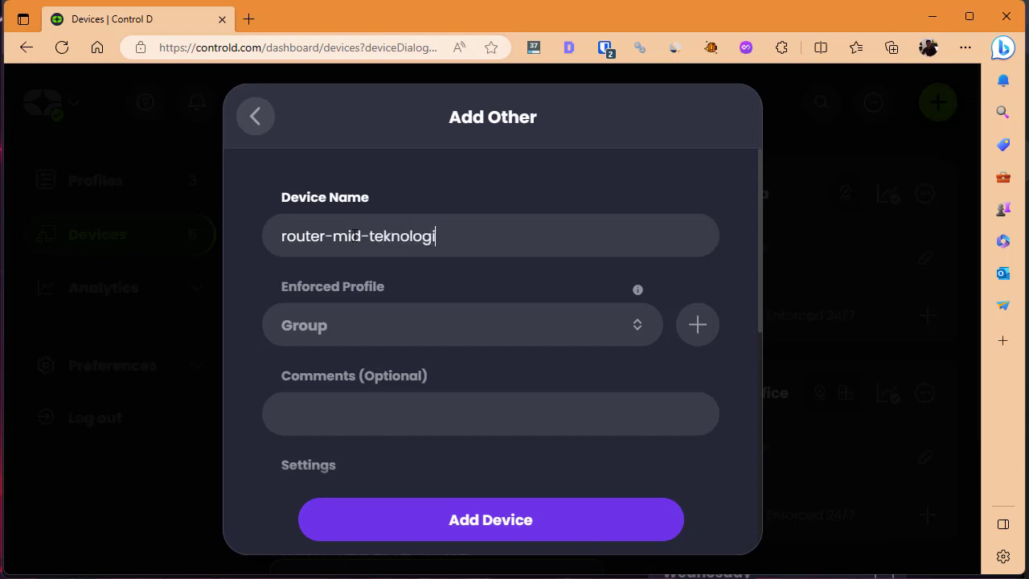
Set the device's enforced profile to MID Youtube and enter the comment "Router Youtube MID Teknologi"
left_click(409, 329)
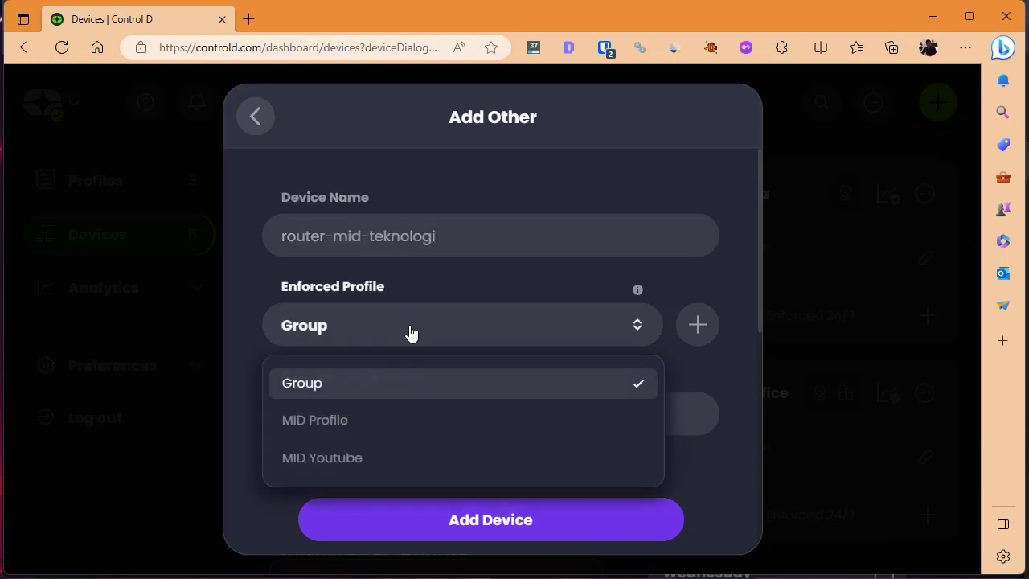
left_click(389, 463)
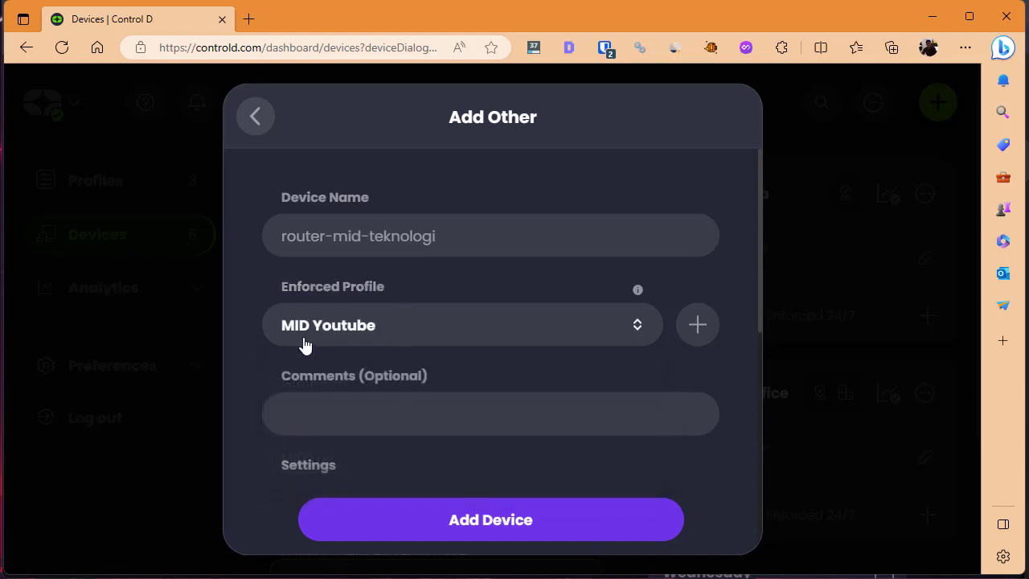
scroll(490, 349, "down", 2)
left_click(447, 293)
type("Ri")
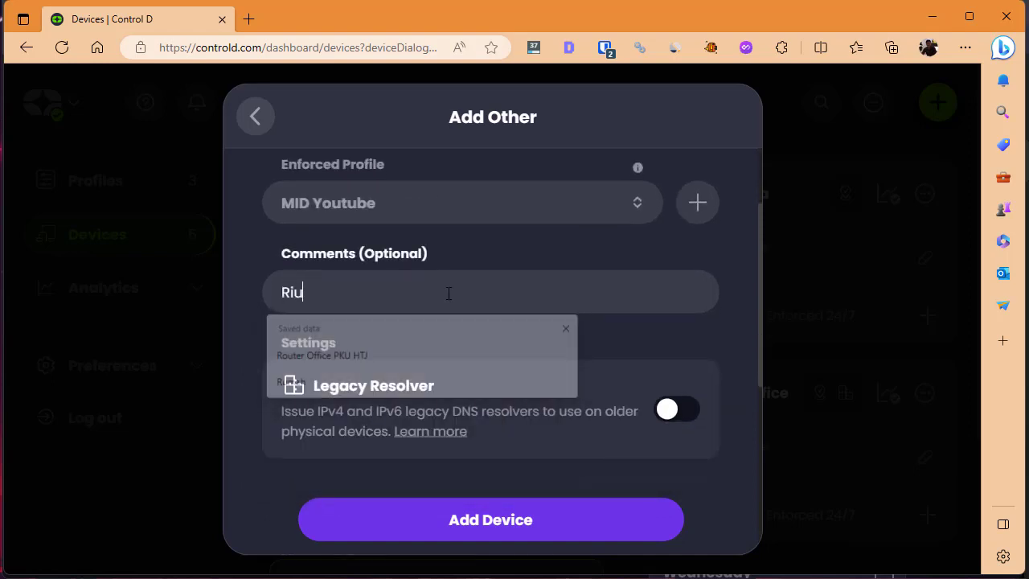
key("BackSpace")
type("outer Yo")
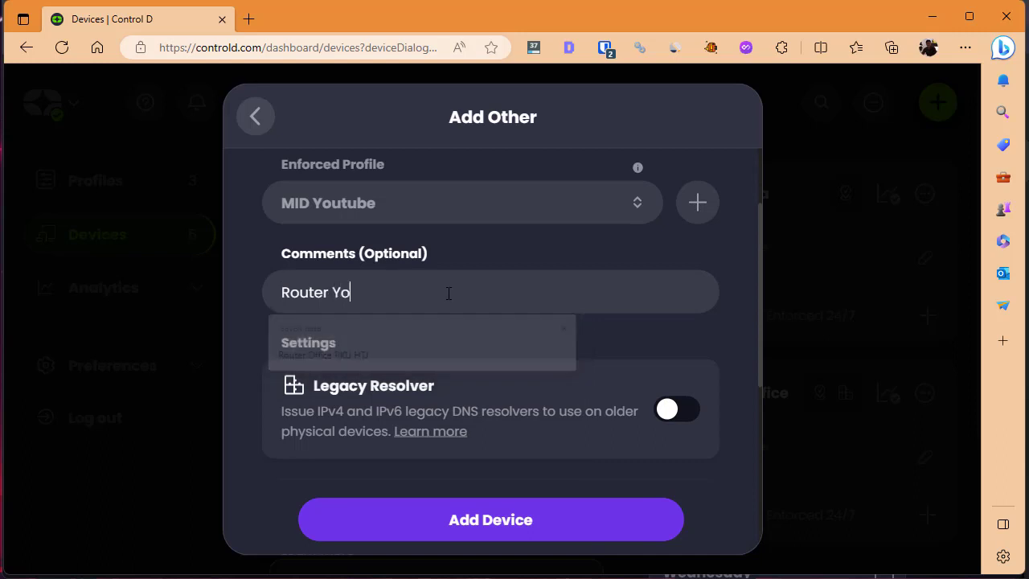
type("utube MID Teknol")
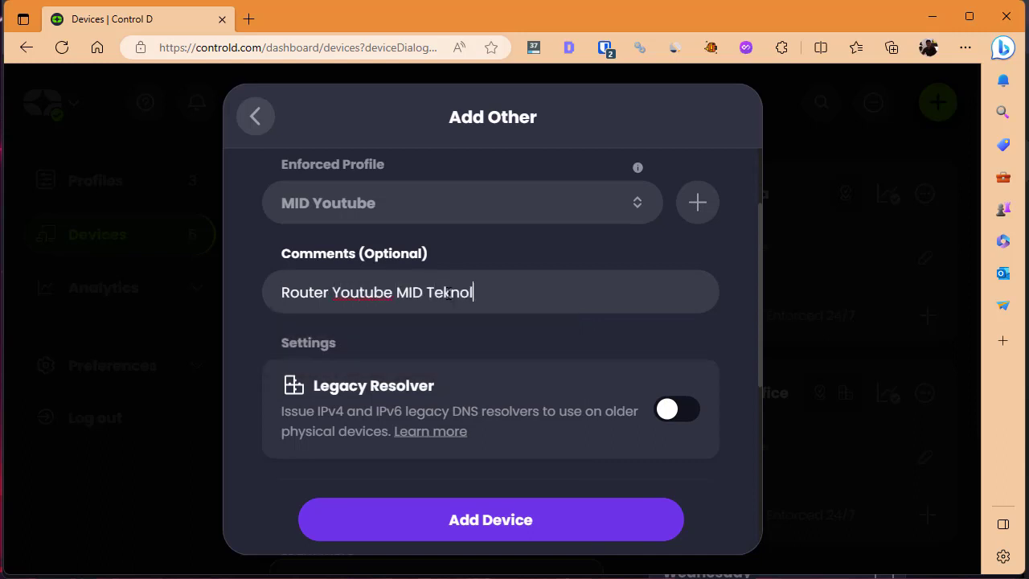
type("ogi")
left_click(639, 331)
Turn on Legacy Resolver for the new device and set its Analytics logging to Full
scroll(663, 358, "down", 2)
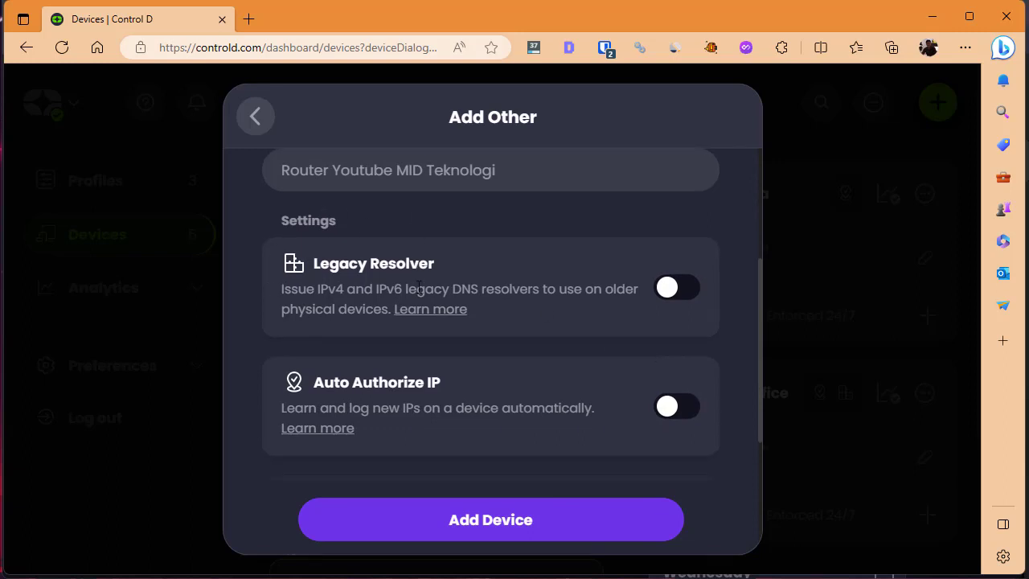
left_click(691, 294)
scroll(733, 343, "down", 1)
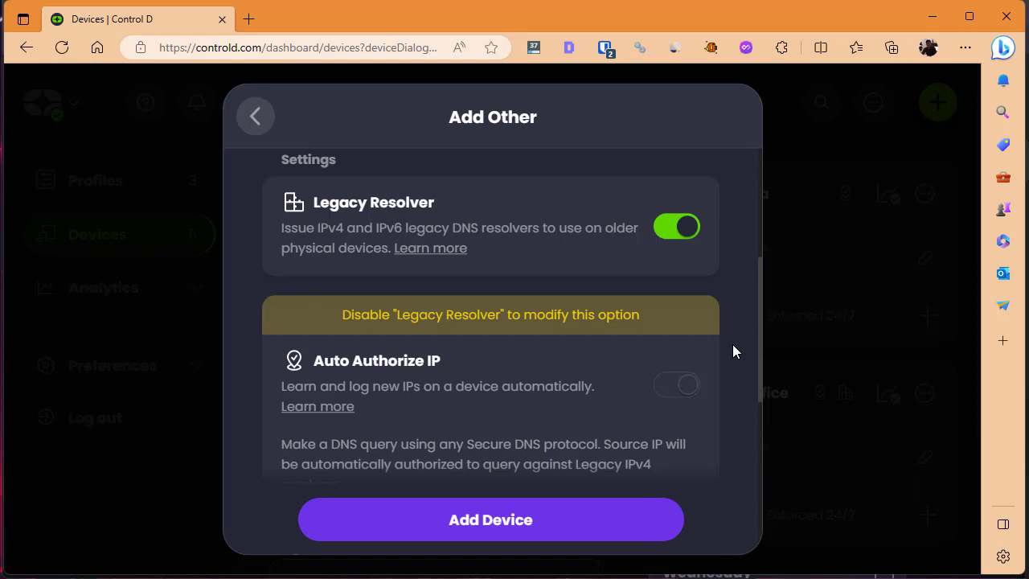
scroll(732, 346, "down", 5)
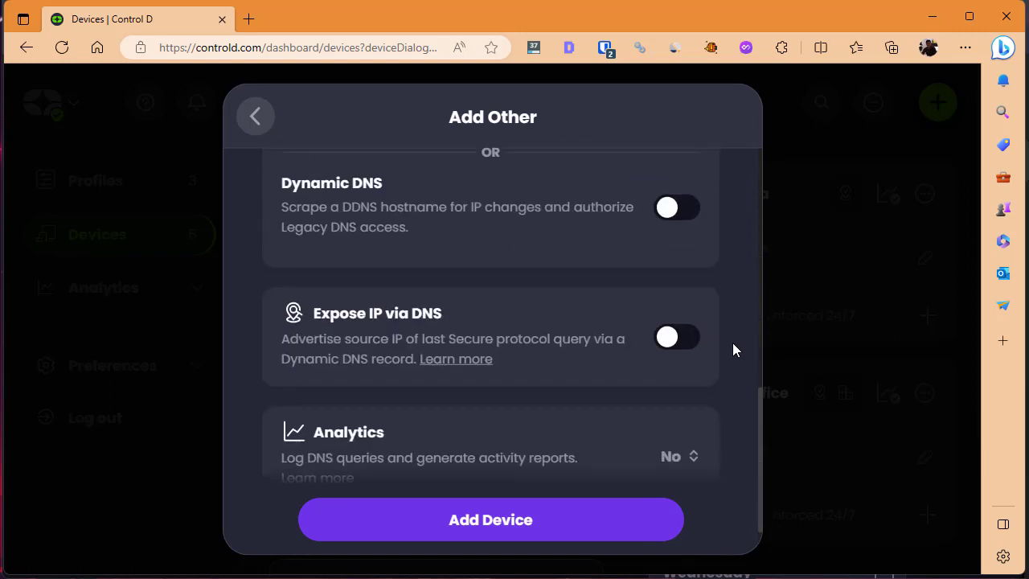
scroll(652, 362, "down", 1)
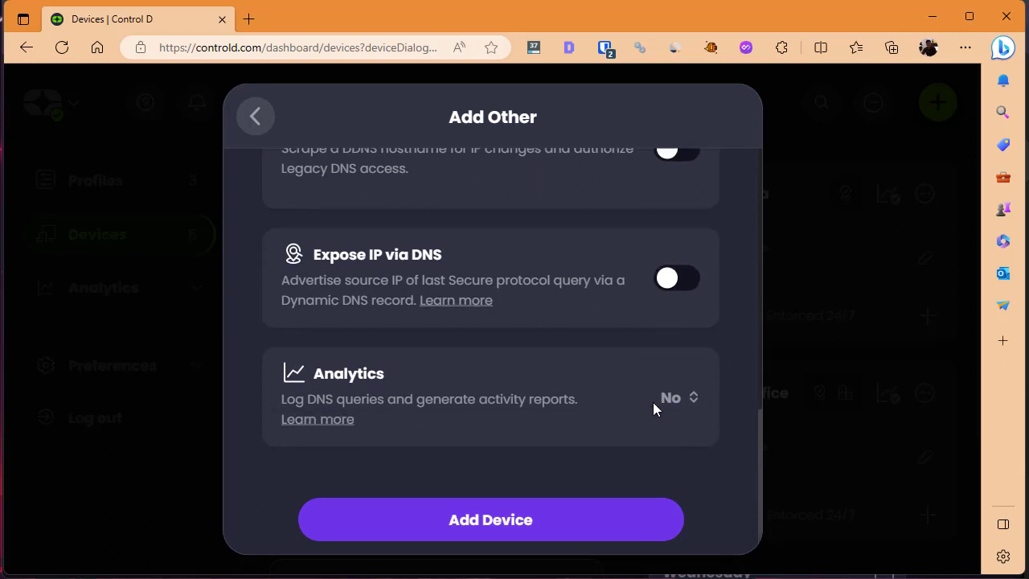
left_click(669, 398)
left_click(550, 357)
Review the device's resolver, Auto Authorize IP and Dynamic DNS settings and add the device with Dynamic DNS and Expose IP via DNS left off
scroll(597, 398, "up", 3)
scroll(597, 396, "up", 1)
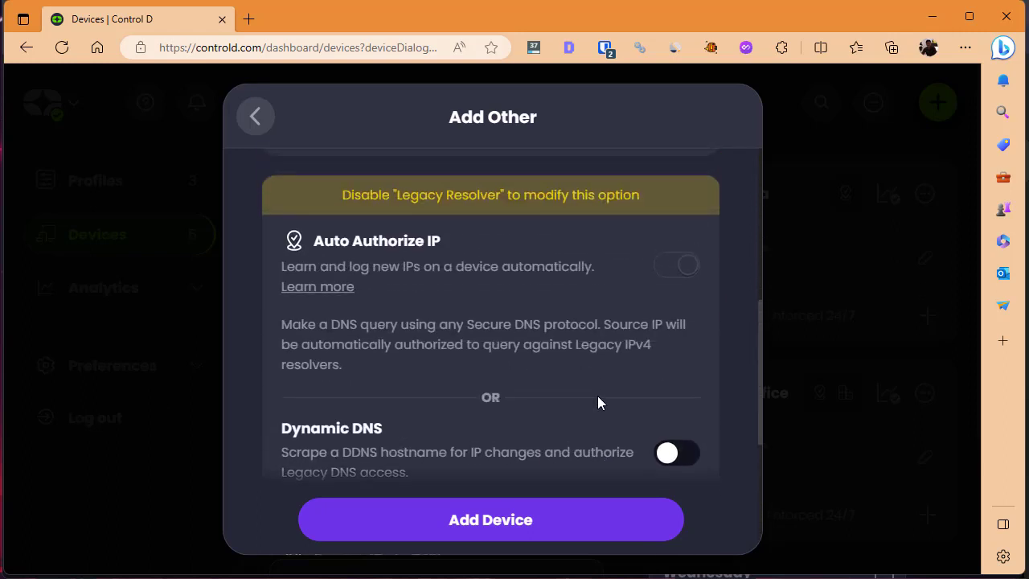
scroll(597, 432, "down", 3)
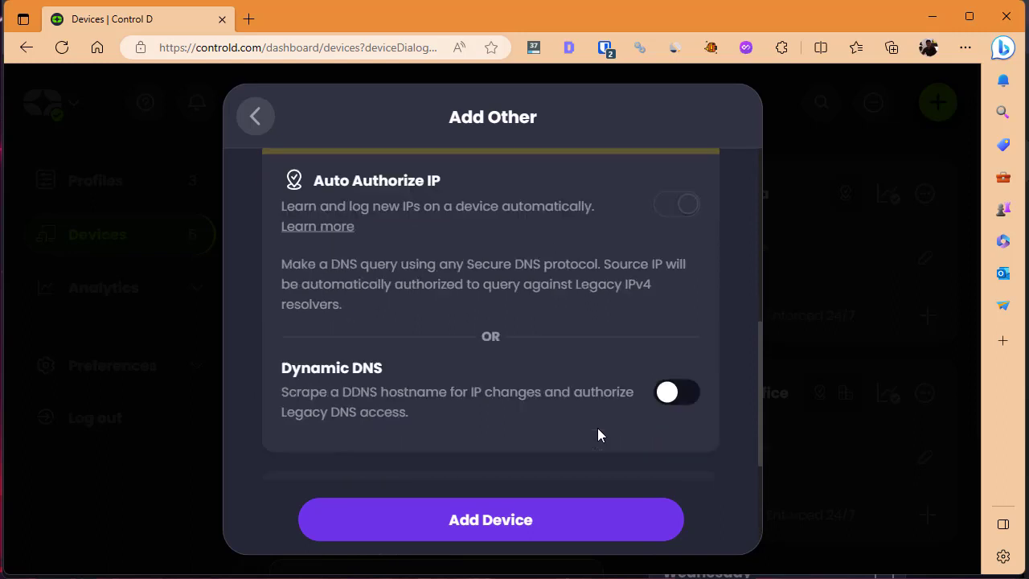
scroll(598, 428, "down", 2)
scroll(598, 427, "up", 7)
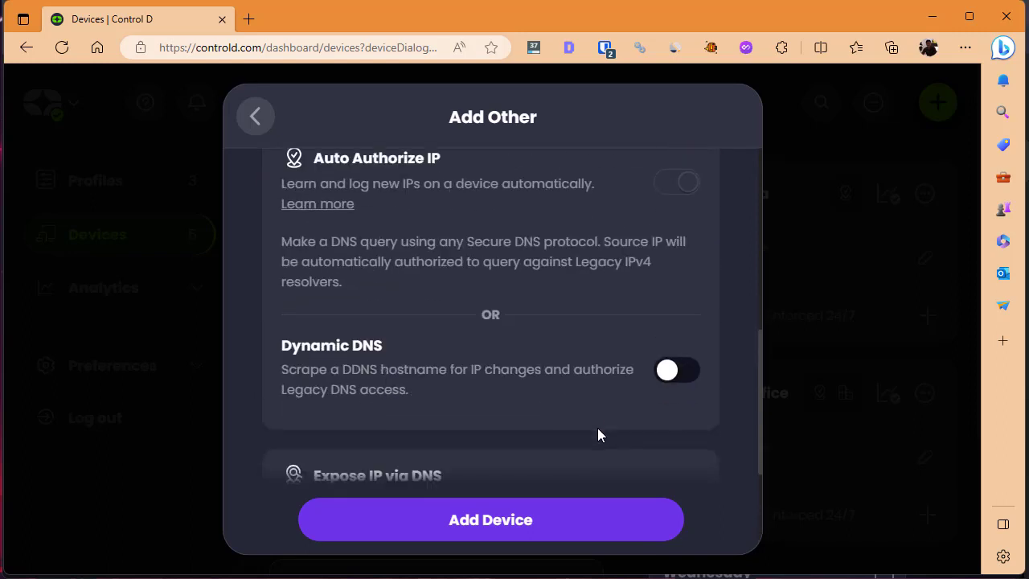
scroll(596, 436, "up", 1)
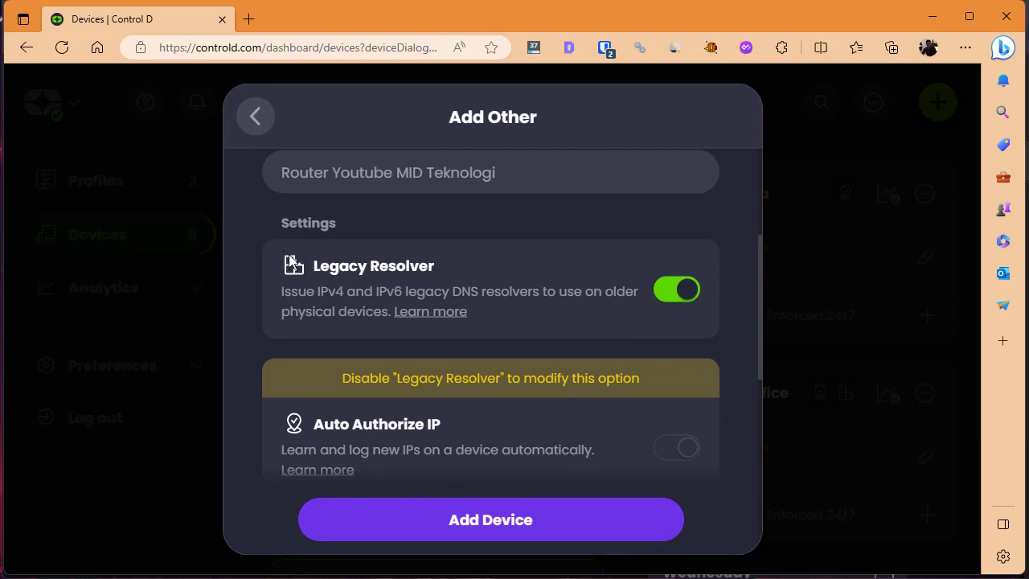
scroll(543, 312, "down", 8)
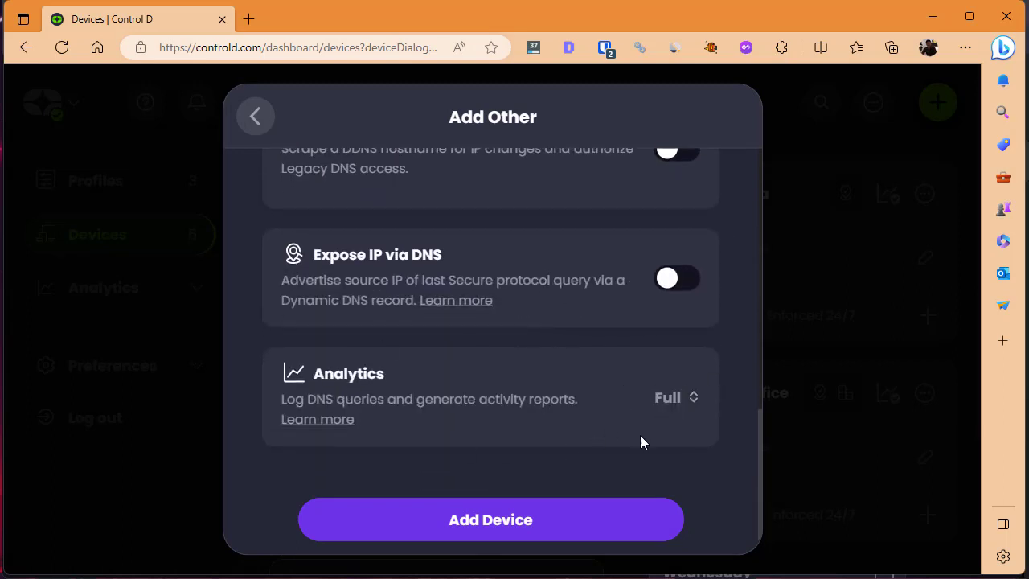
left_click(507, 525)
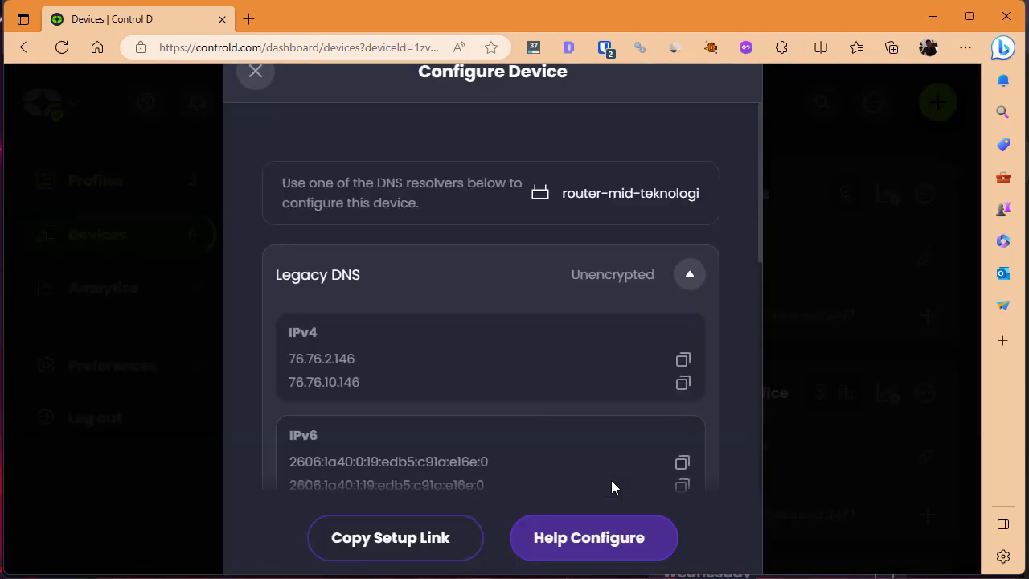
Copy the first Legacy DNS IPv4 resolver, 76.76.2.146, into setting controlD Mikrotik.txt in Notepad, above the commands
scroll(572, 374, "down", 2)
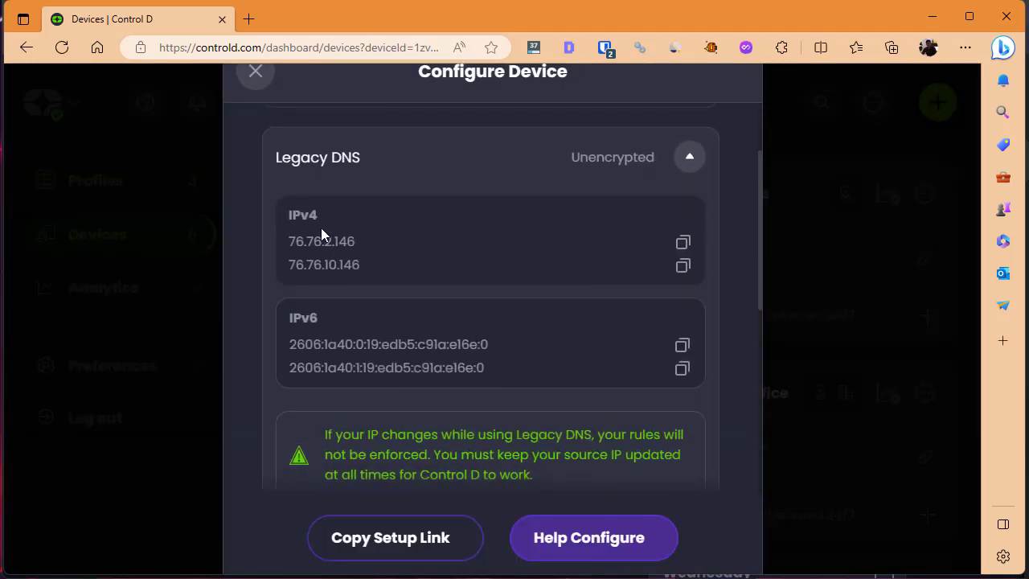
left_click_drag(289, 215, 315, 214)
left_click_drag(293, 318, 342, 317)
left_click(683, 241)
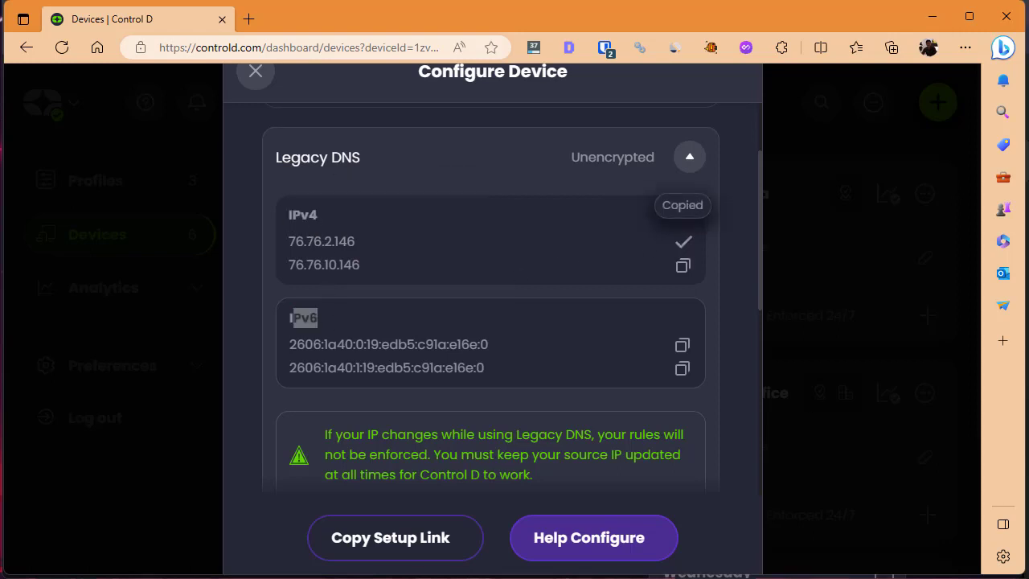
key("alt+Tab")
key("Return")
key("Return")
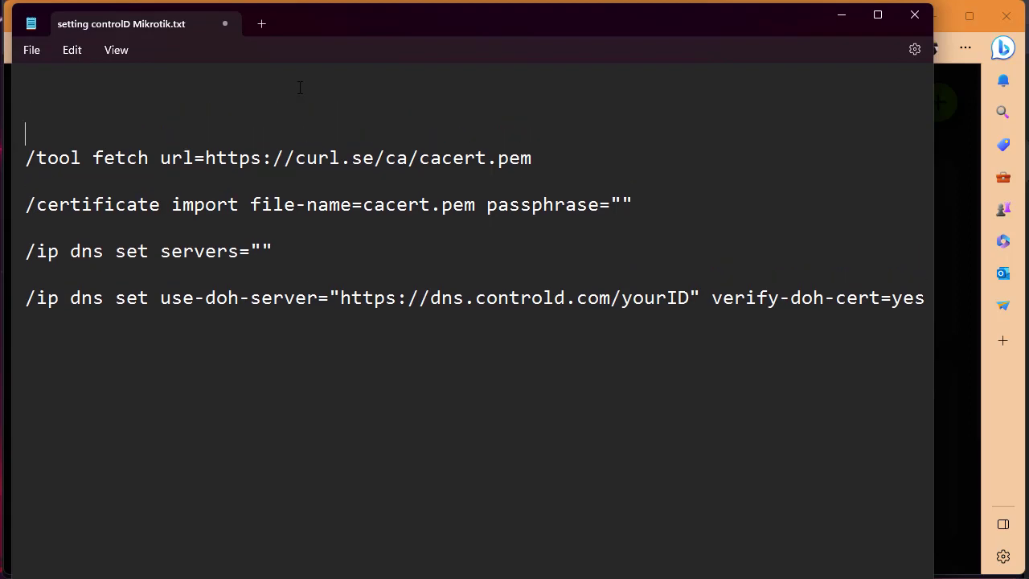
key("ctrl+v")
Copy the second IPv4 resolver, 76.76.10.146, from the Edge dashboard onto the line below the first in the Notepad file
key("alt+Tab")
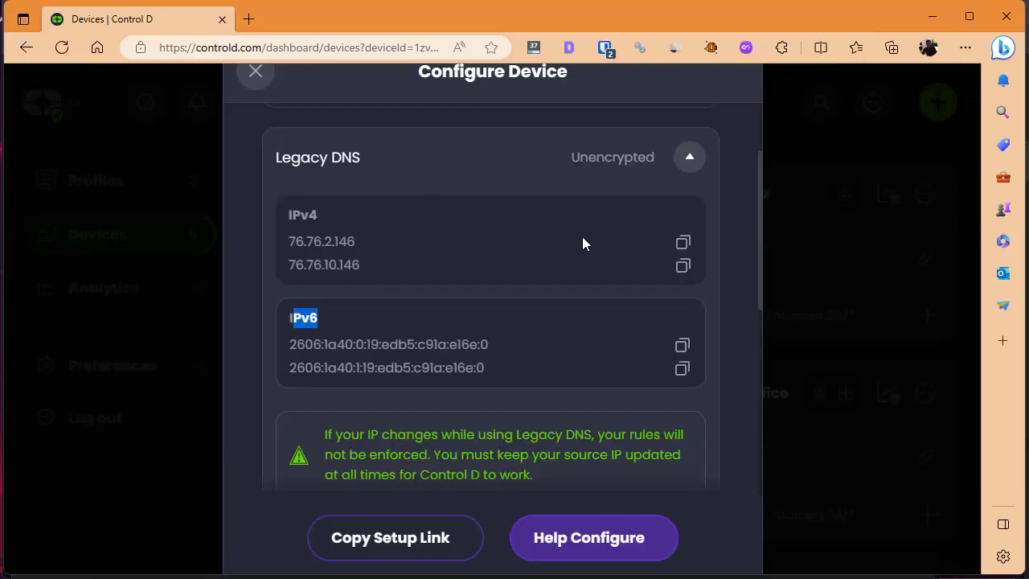
left_click(683, 264)
key("alt+Tab")
key("Return")
key("ctrl+v")
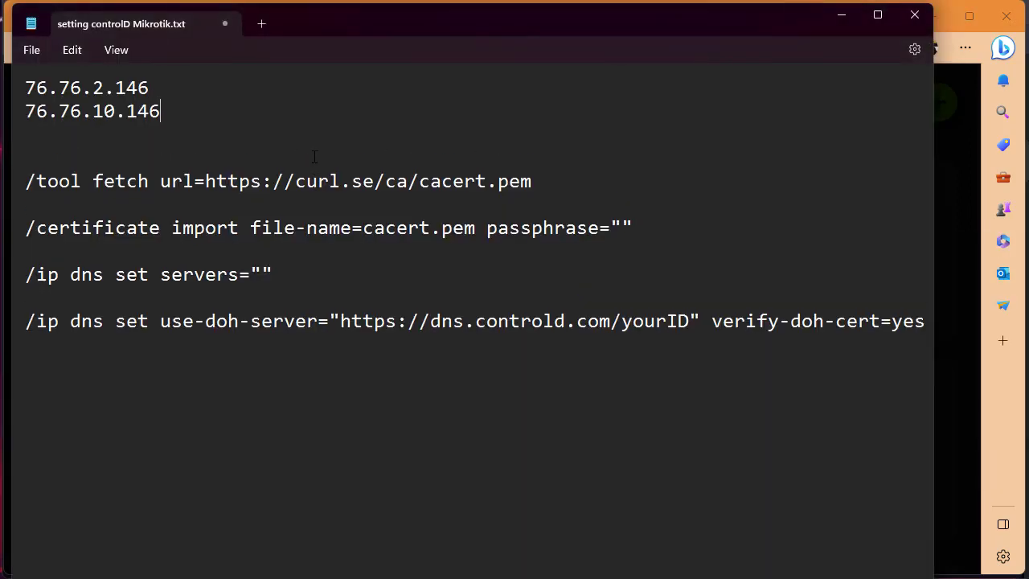
Copy the first IPv6 resolver, 2606:1a40:0:19:edb5:c91a:e16e:0, from the Edge dashboard into the Notepad file, one blank line below the IPv4 addresses
key("alt+Tab")
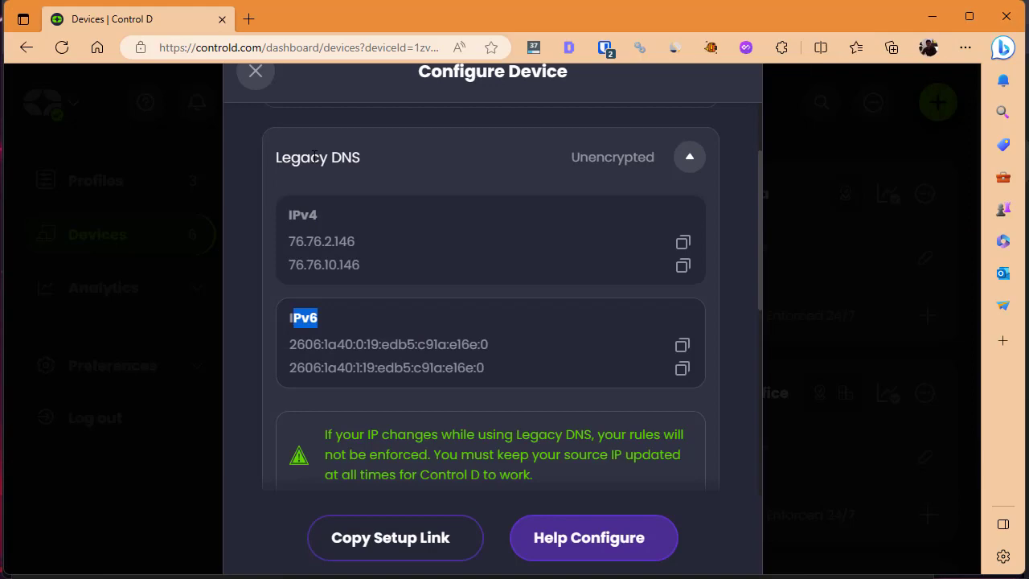
left_click(682, 346)
key("alt+Tab")
key("Return")
key("Return")
key("ctrl+v")
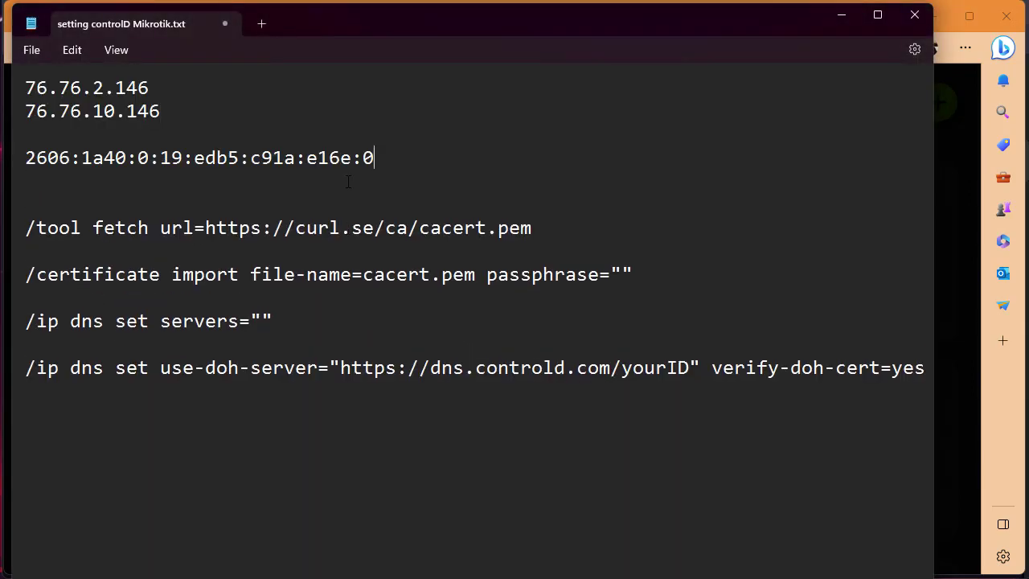
Copy the second IPv6 resolver, 2606:1a40:1:19:edb5:c91a:e16e:0, from the Edge dashboard into the Notepad file, one blank line below the first IPv6 address
key("alt+Tab")
left_click(682, 370)
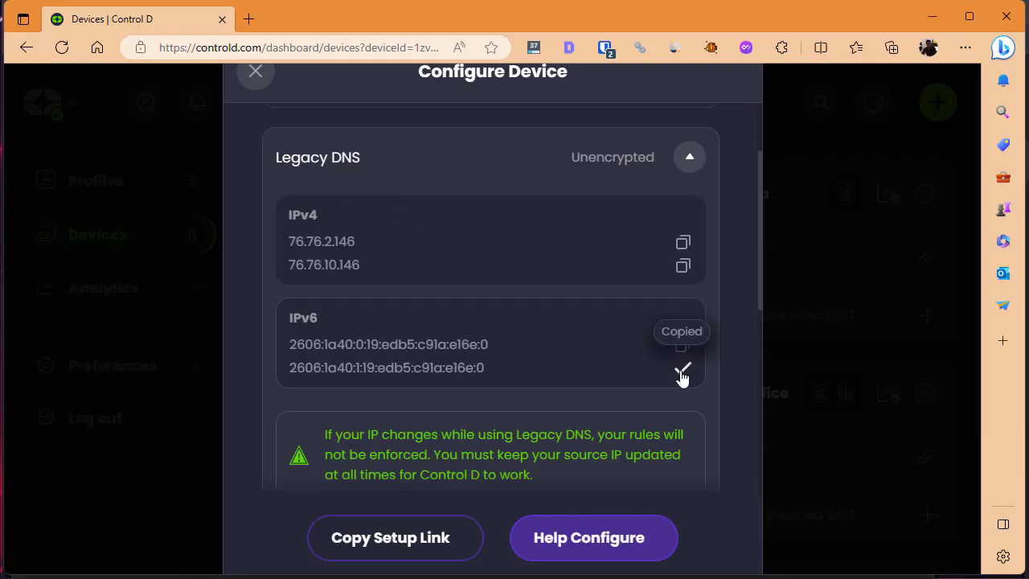
key("alt+Tab")
key("Return")
key("Return")
key("ctrl+v")
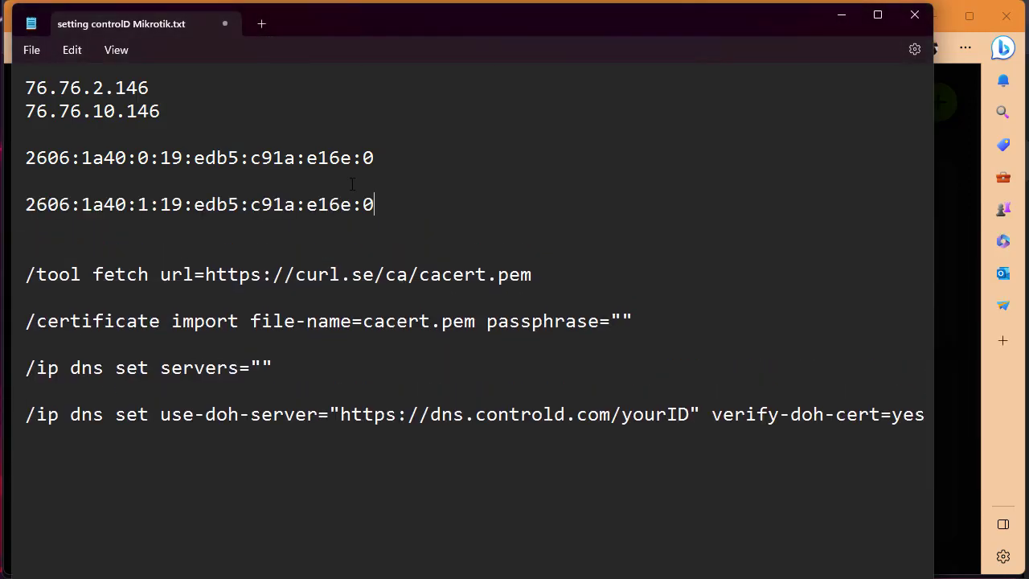
left_click_drag(402, 195, 71, 158)
key("alt+Tab")
scroll(482, 305, "down", 4)
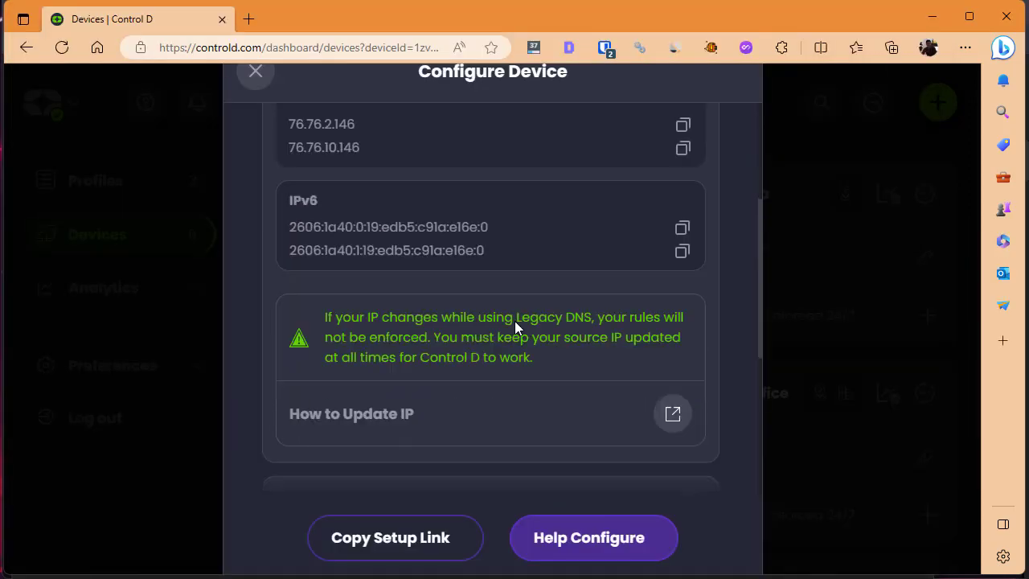
scroll(516, 335, "down", 2)
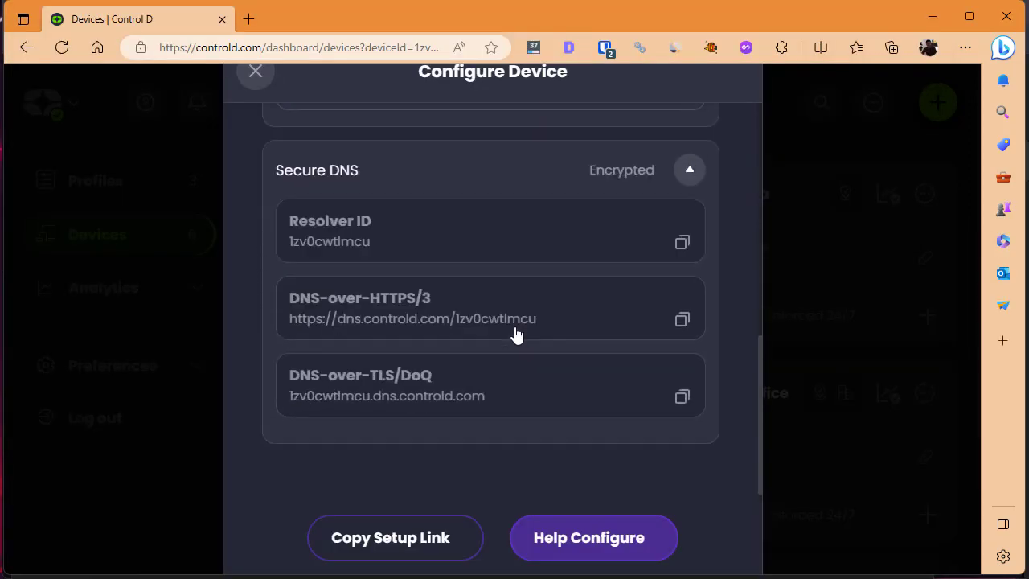
left_click(681, 320)
key("alt+Tab")
left_click(414, 211)
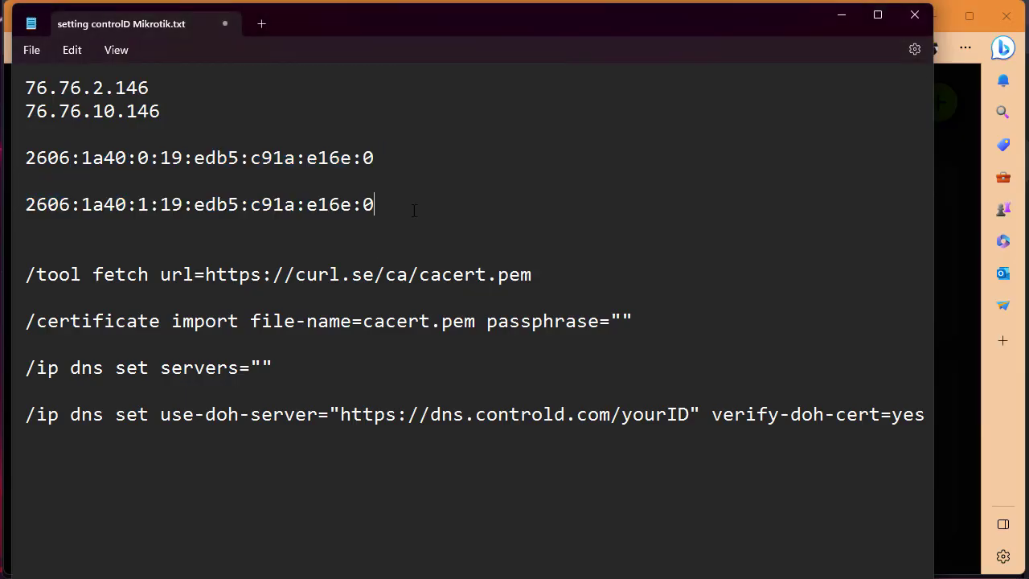
key("Return")
key("Return")
key("ctrl+v")
Return to Edge, close the Configure Device dialog and examine the router-mid-teknologi entry in the device list
key("alt+Tab")
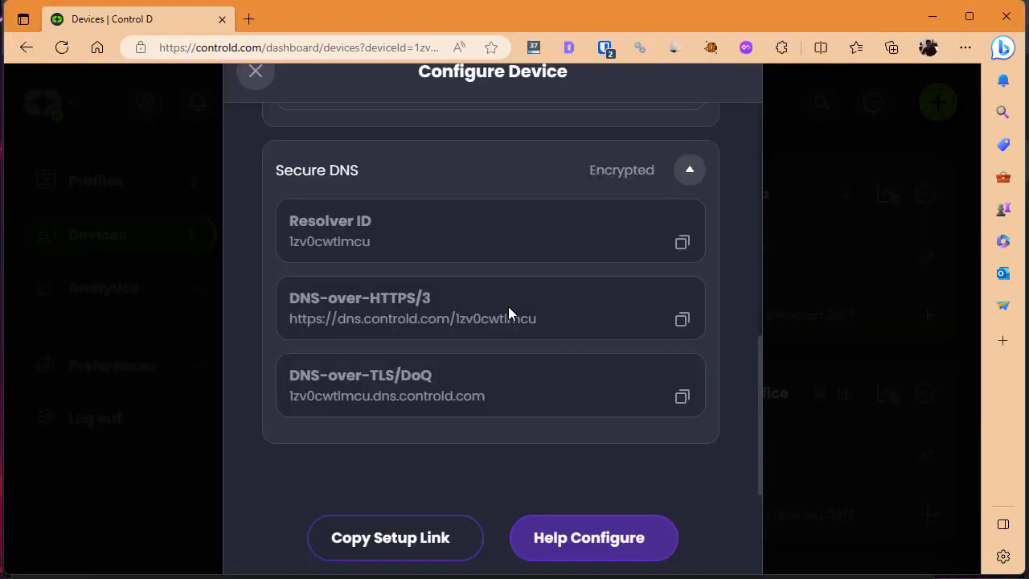
scroll(647, 442, "up", 5)
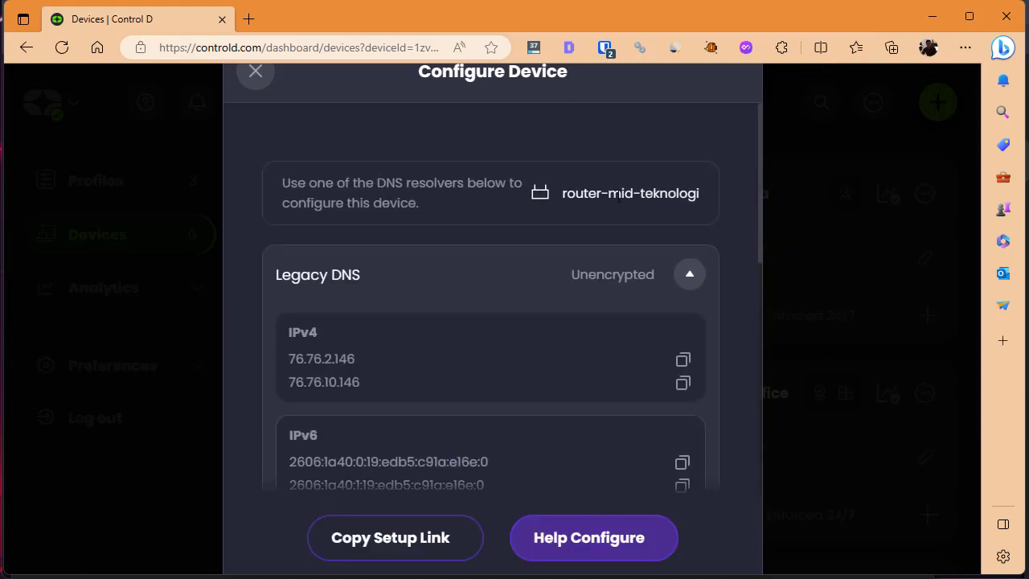
left_click(255, 72)
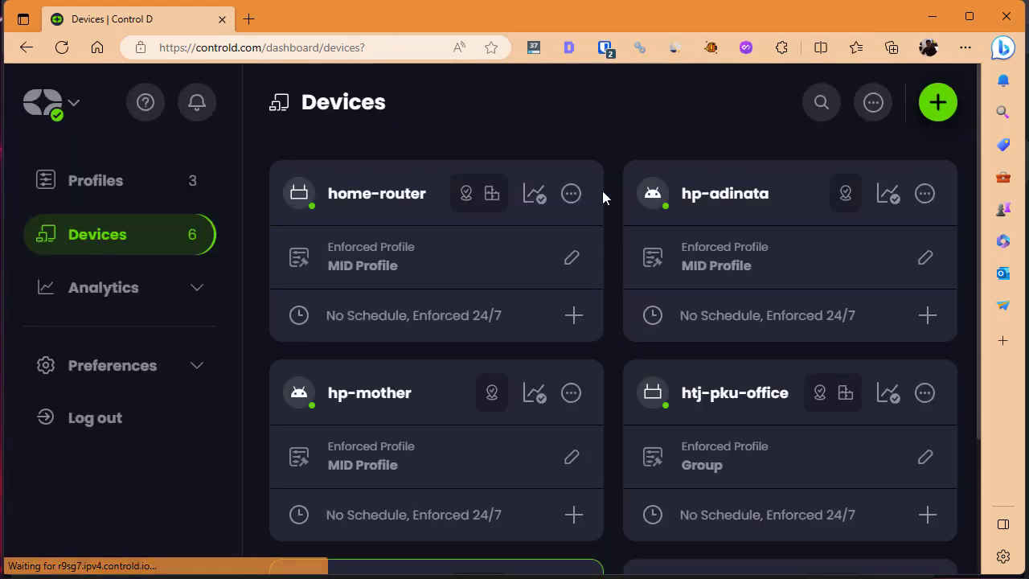
key("ctrl+plus")
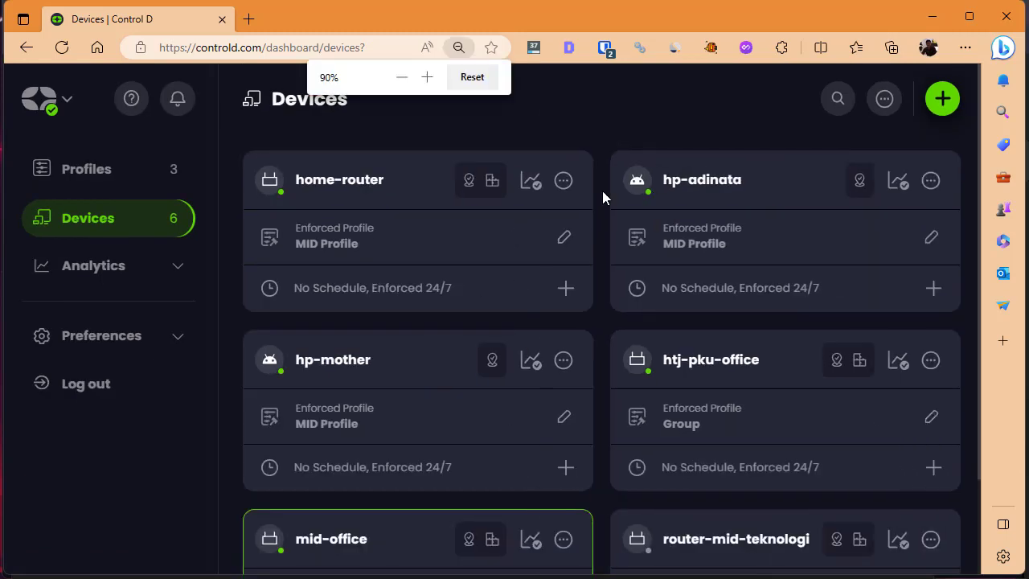
left_click(81, 219)
scroll(331, 440, "down", 2)
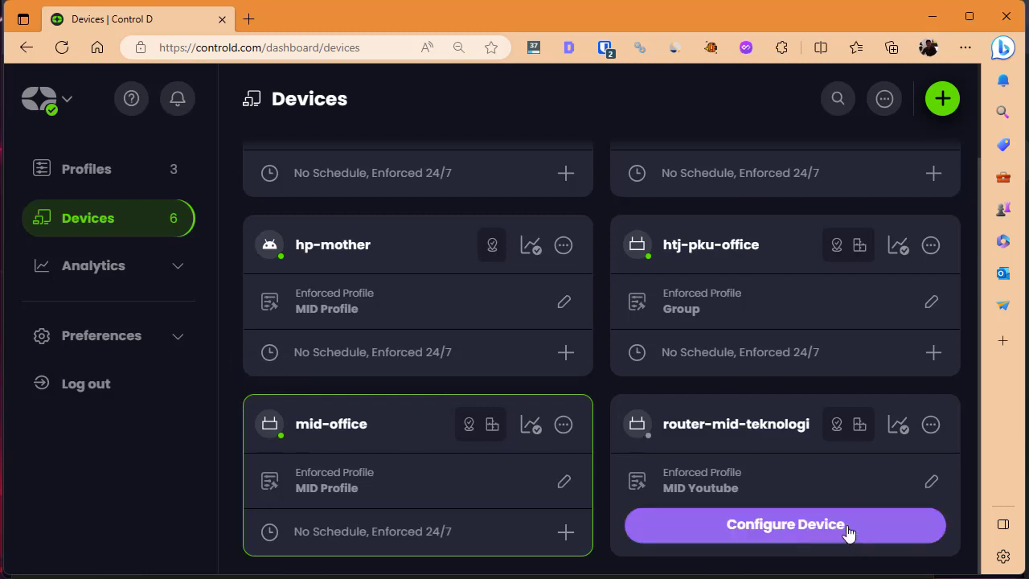
Switch to WinBox, change the group filter of the saved routers and connect to the router at 192.168.7.1
key("alt+Tab")
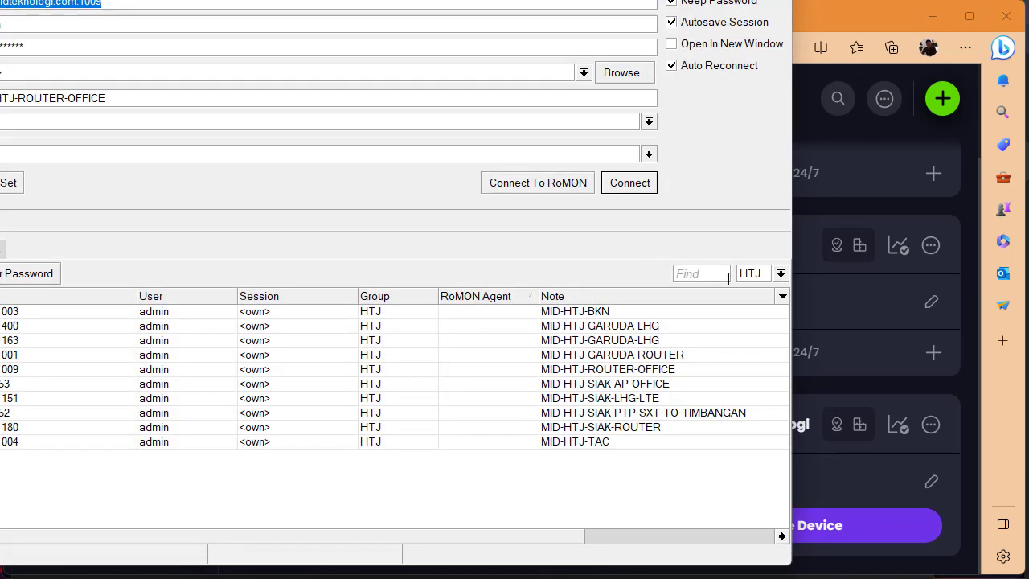
left_click(750, 274)
left_click(756, 313)
double_click(596, 312)
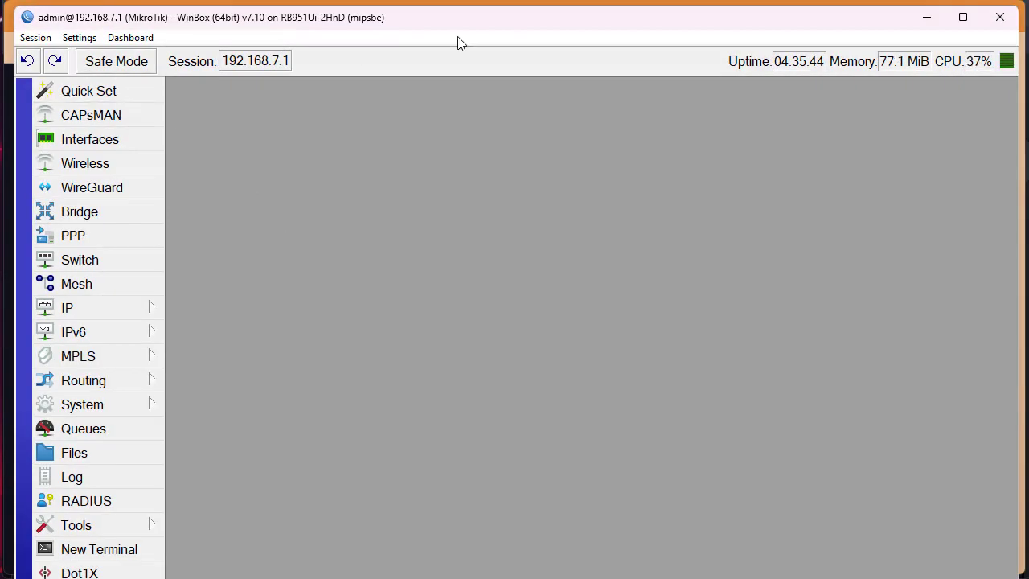
left_click_drag(386, 10, 385, 7)
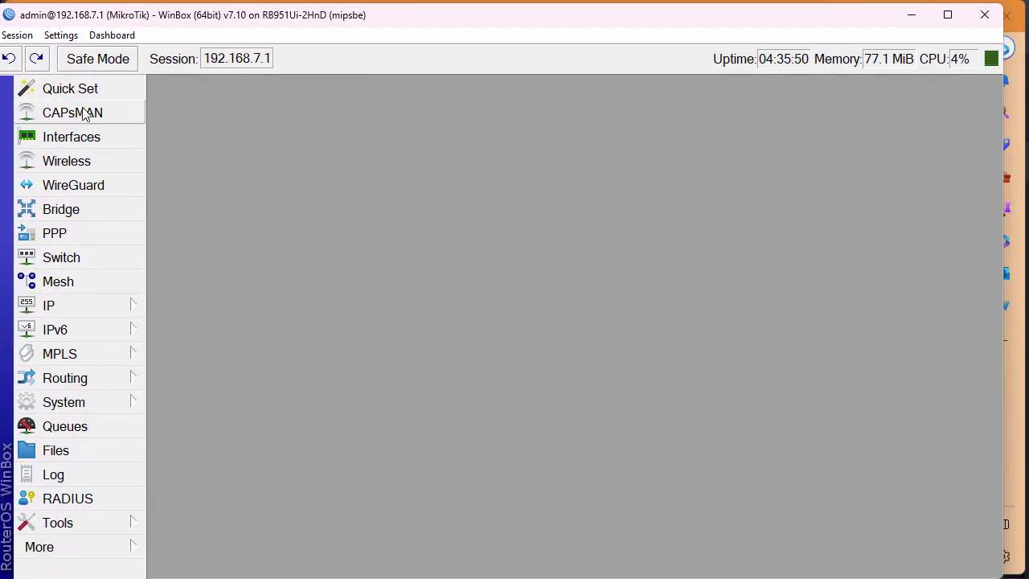
Clear the DoH server address in the router's IP DNS settings and apply the change
left_click(128, 306)
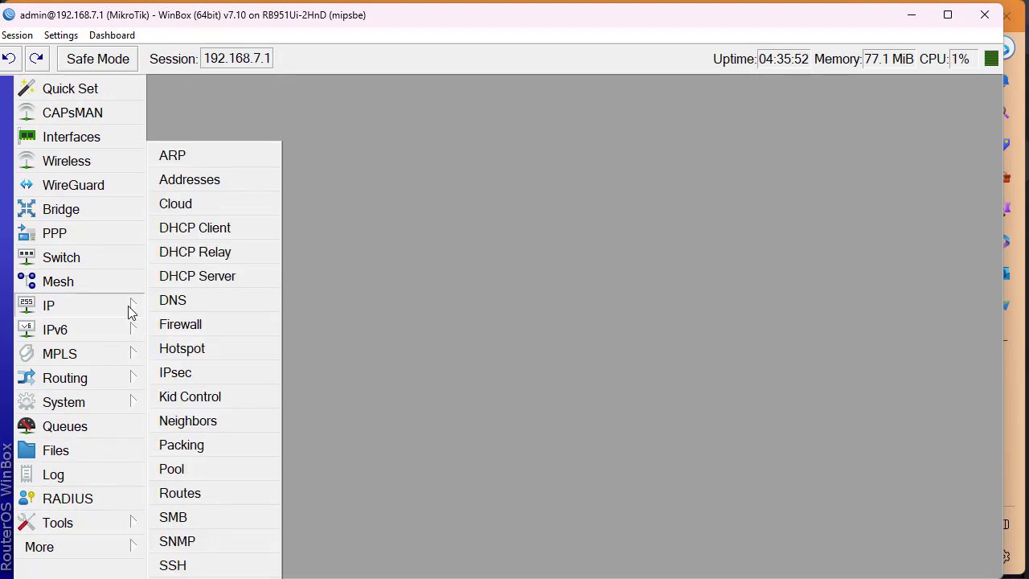
left_click(173, 298)
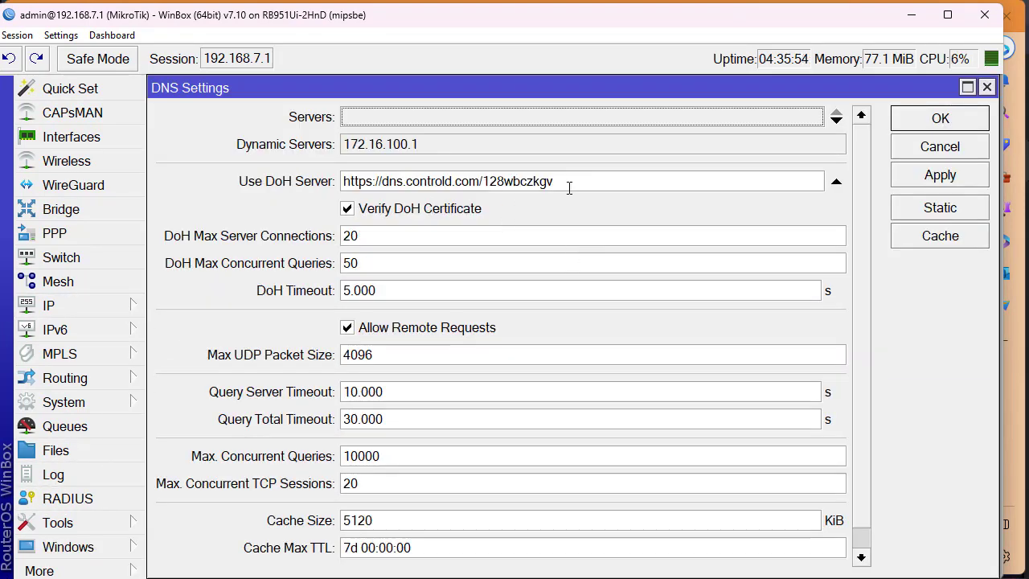
left_click(492, 181)
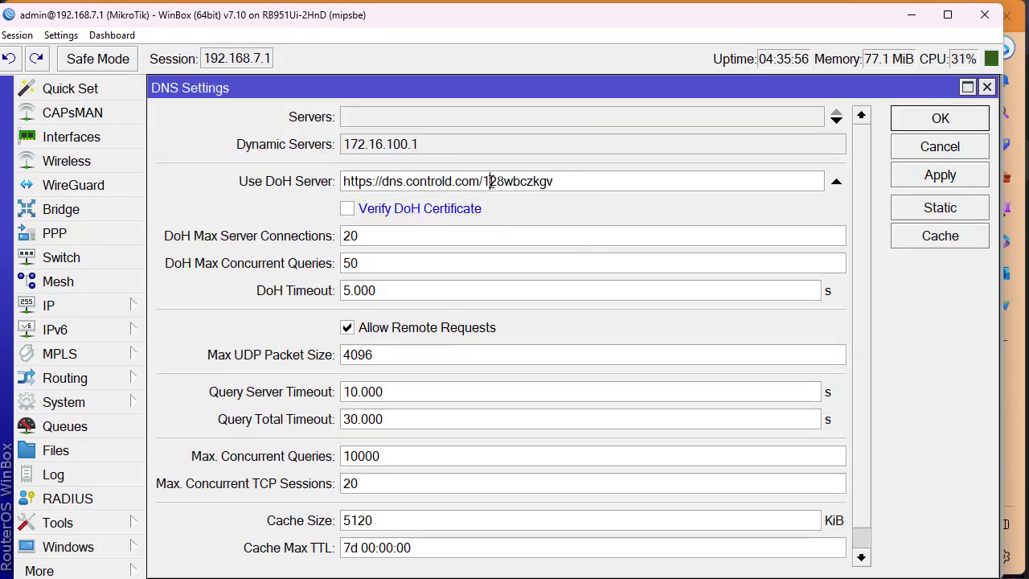
key("ctrl+a")
key("BackSpace")
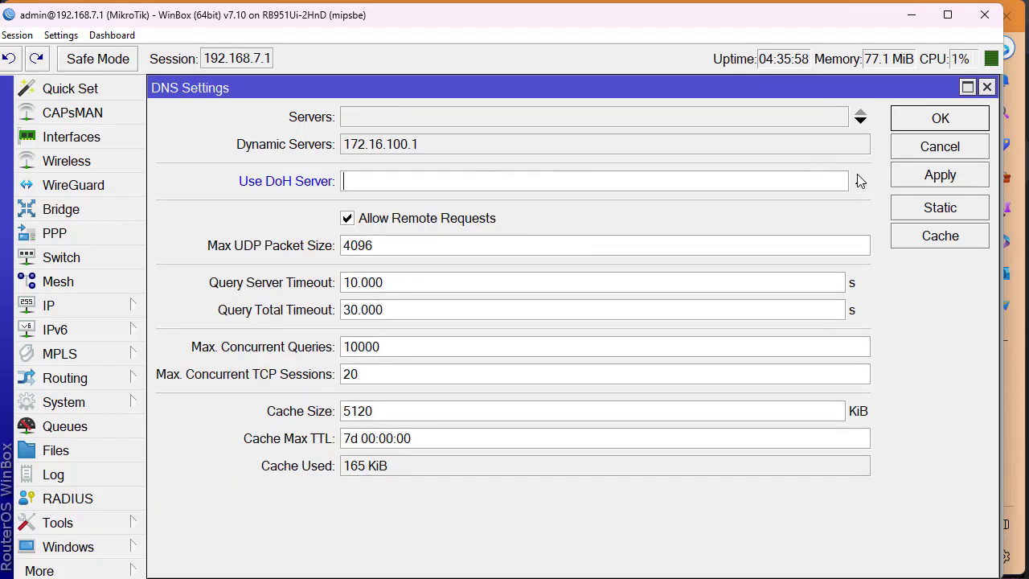
left_click(861, 181)
left_click(971, 173)
Remove all static dns.controld.com entries from the router's static DNS list, then apply and close the DNS settings
left_click(940, 208)
key("ctrl+a")
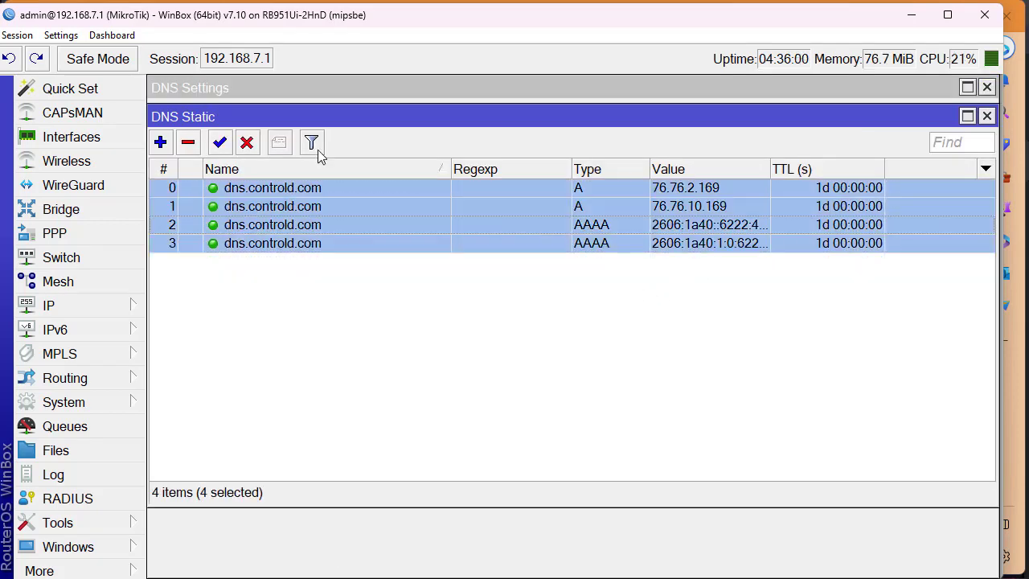
left_click(193, 143)
left_click(988, 115)
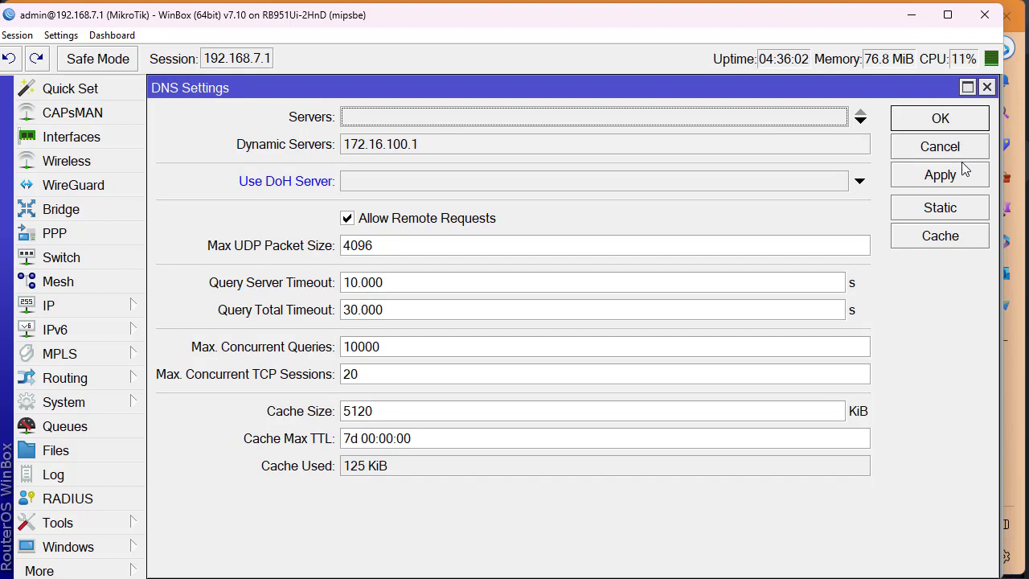
left_click(964, 171)
left_click(958, 128)
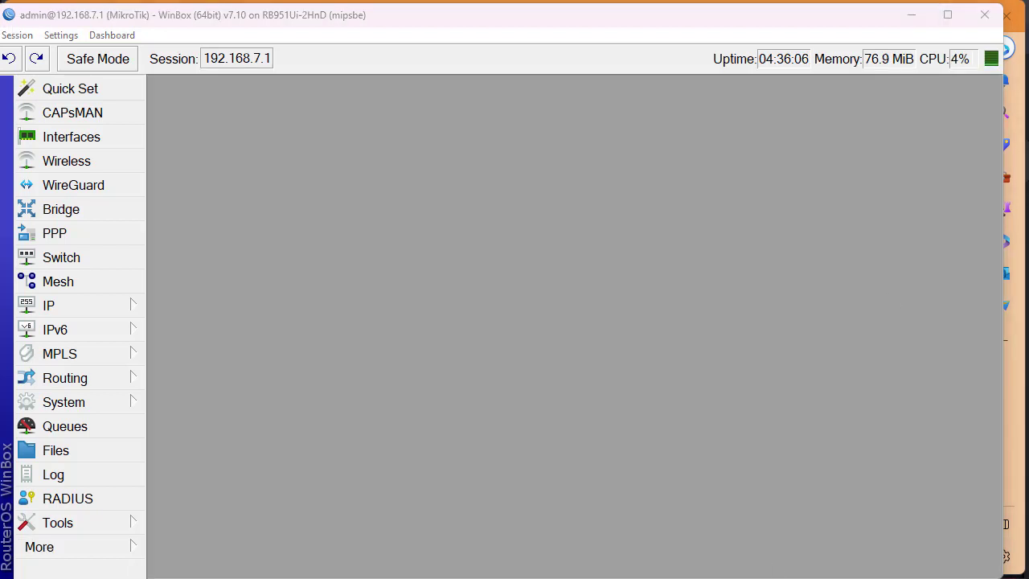
key("alt+Tab")
left_click_drag(302, 20, 392, 11)
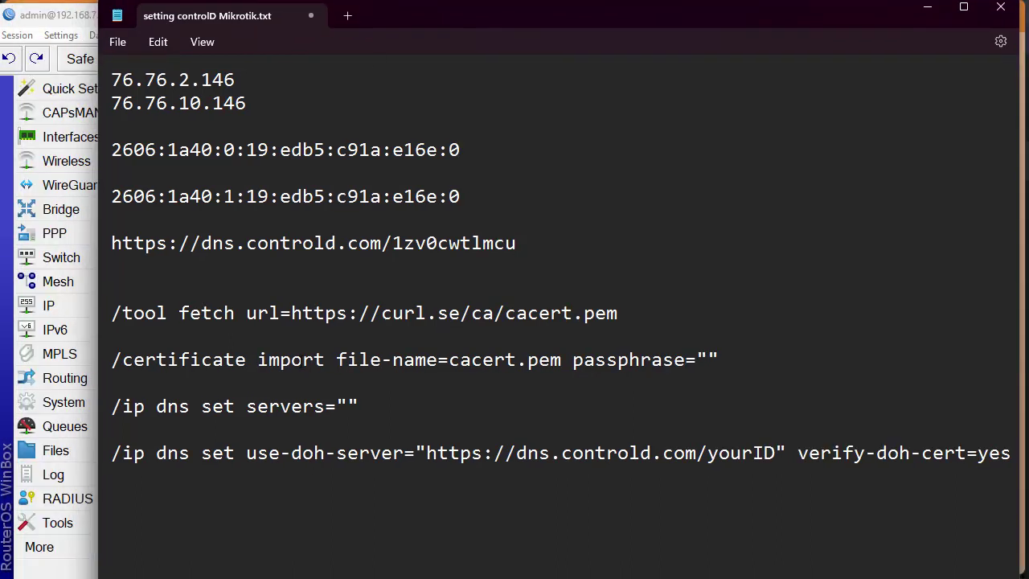
left_click_drag(623, 319, 104, 322)
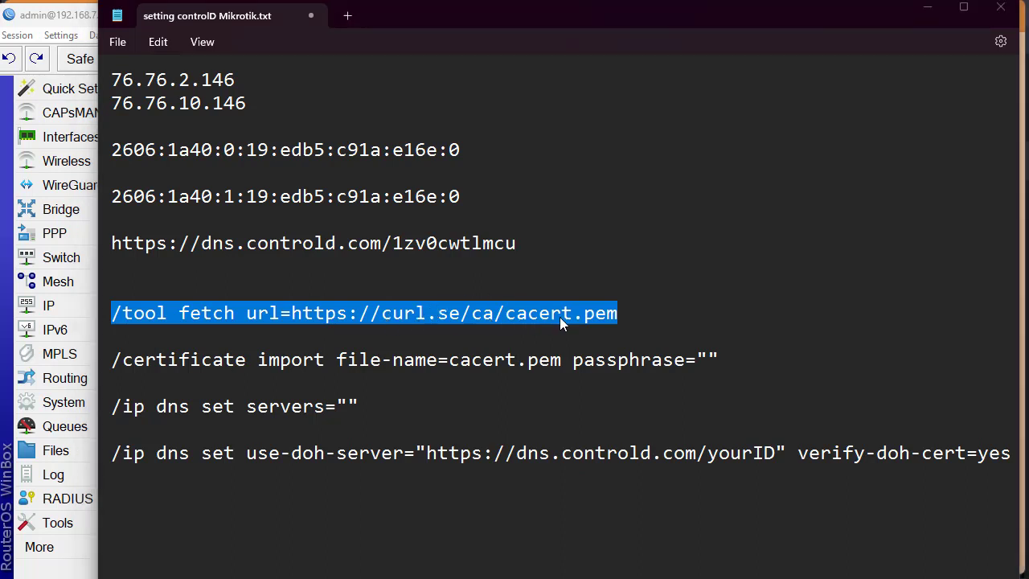
key("alt+Tab")
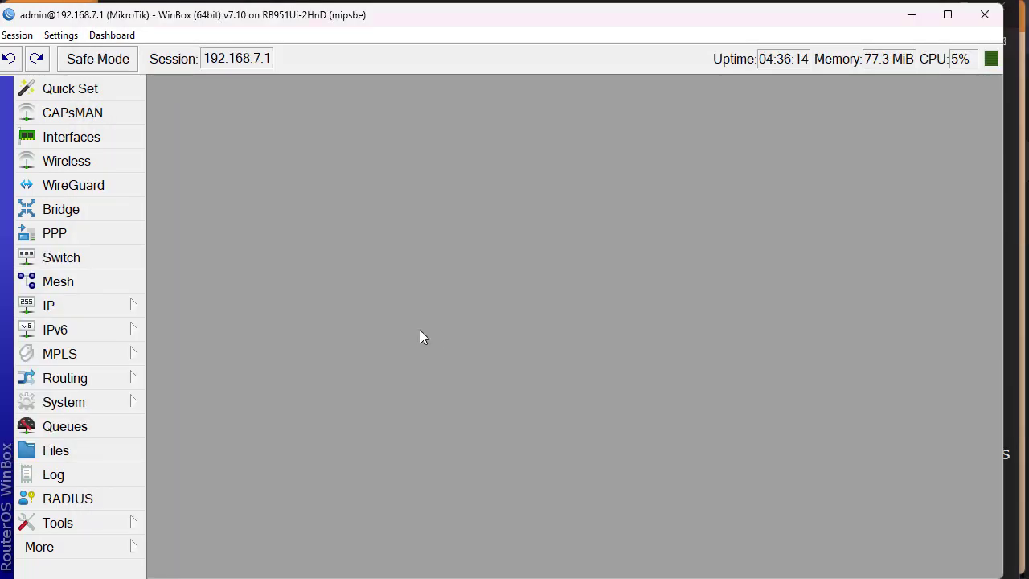
left_click(94, 547)
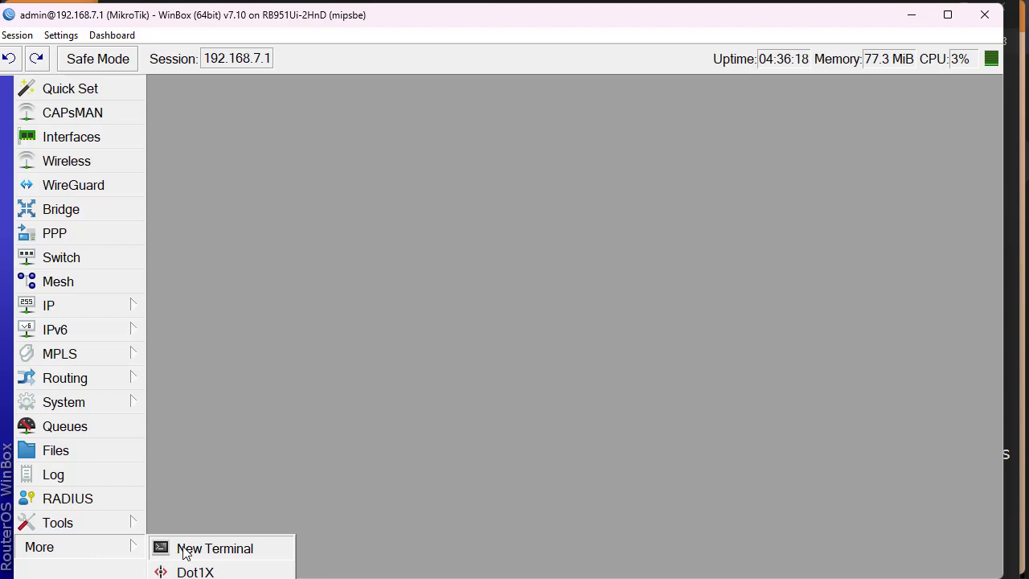
left_click(184, 548)
right_click(366, 193)
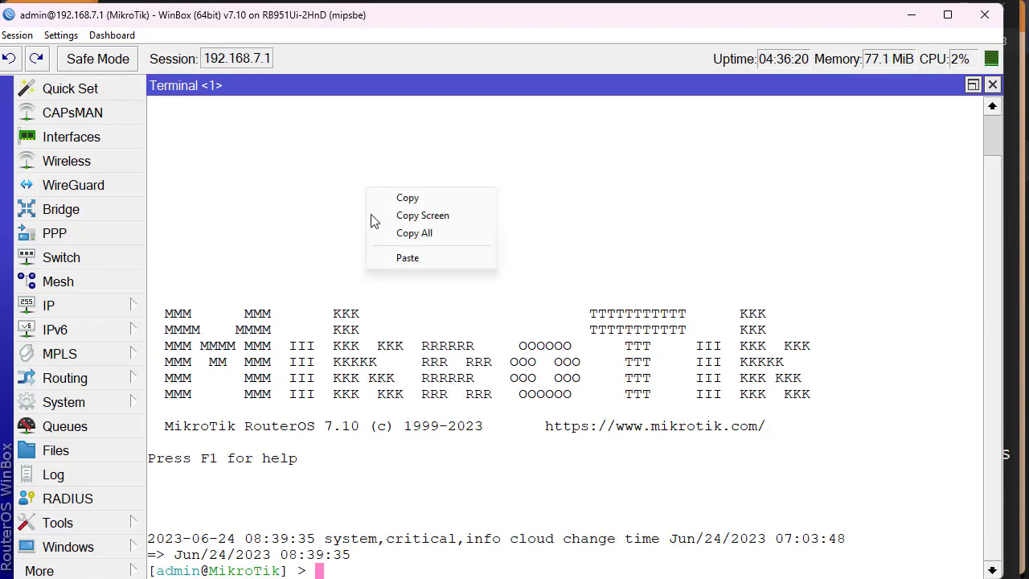
left_click(402, 259)
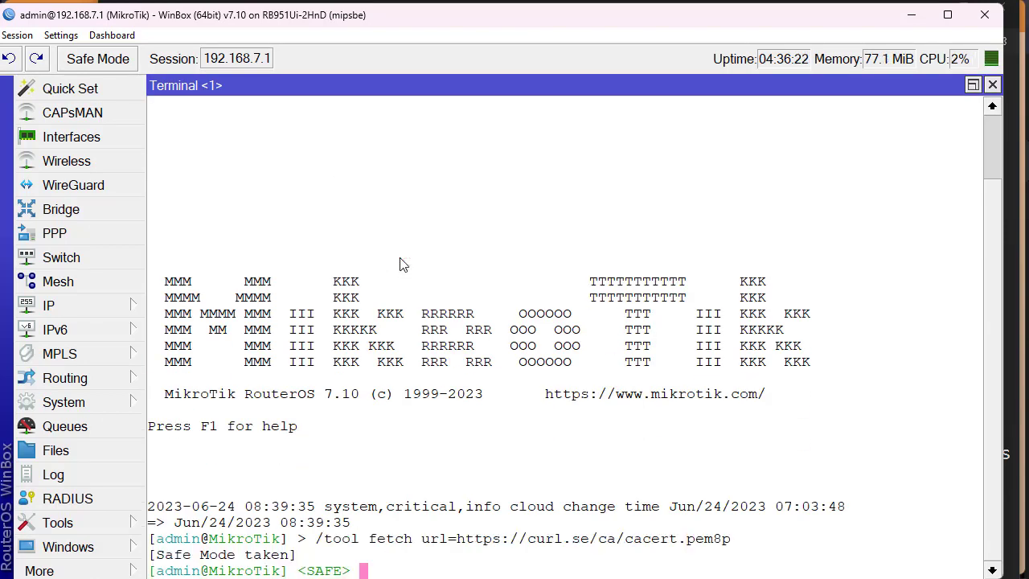
left_click(993, 84)
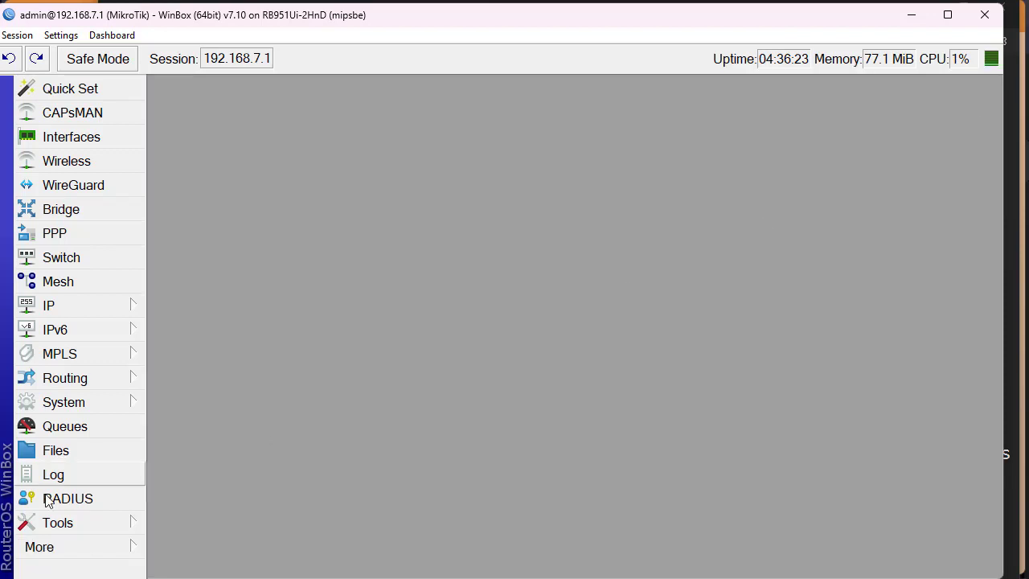
Open a new WinBox terminal and enter the start of the command, /tool fetch url=, checking it against the Notepad file
left_click(76, 550)
left_click(185, 548)
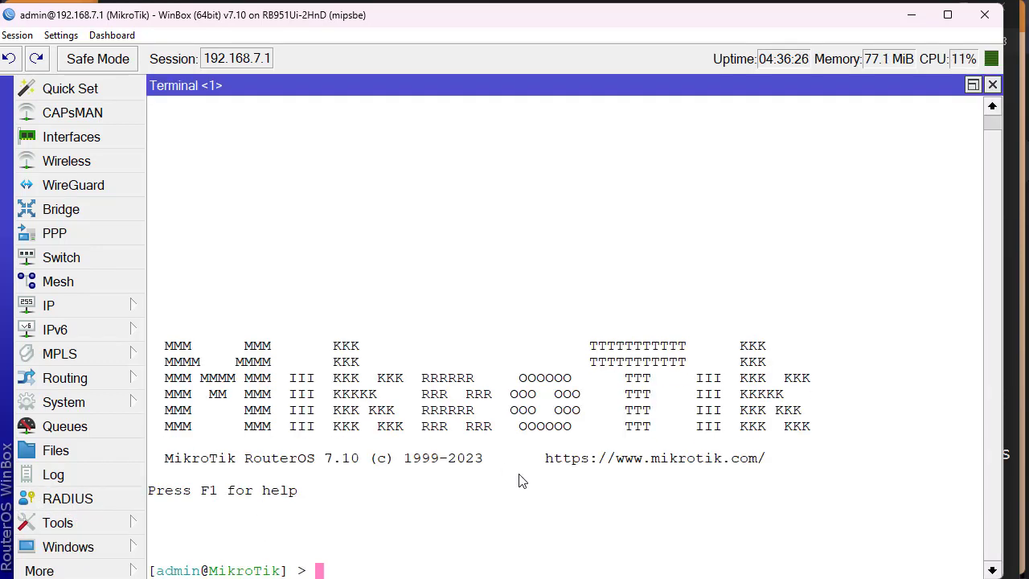
type("tool/")
key("BackSpace")
key("BackSpace")
key("BackSpace")
key("BackSpace")
key("BackSpace")
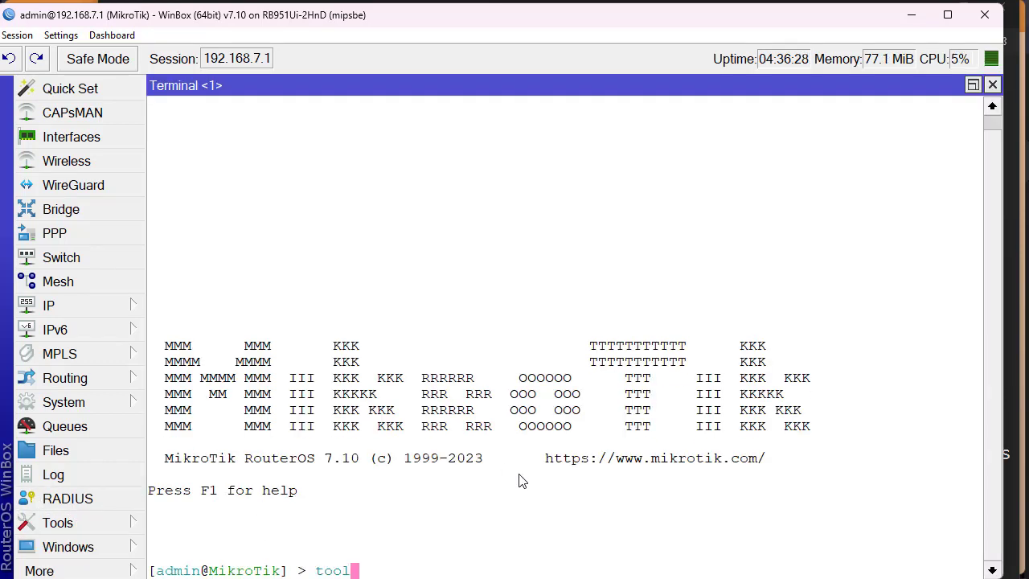
type("/tool/fetch")
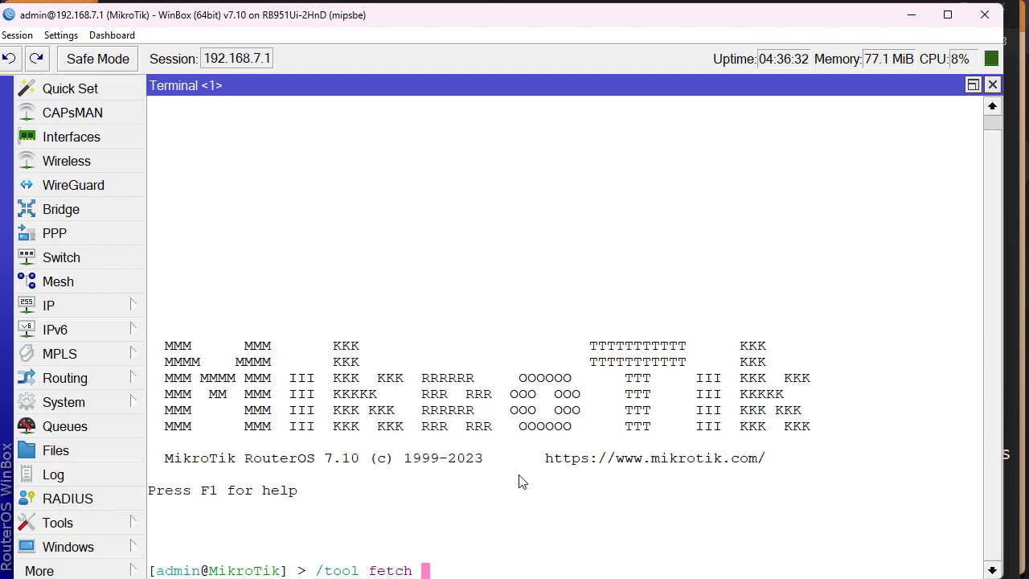
key("alt+Tab")
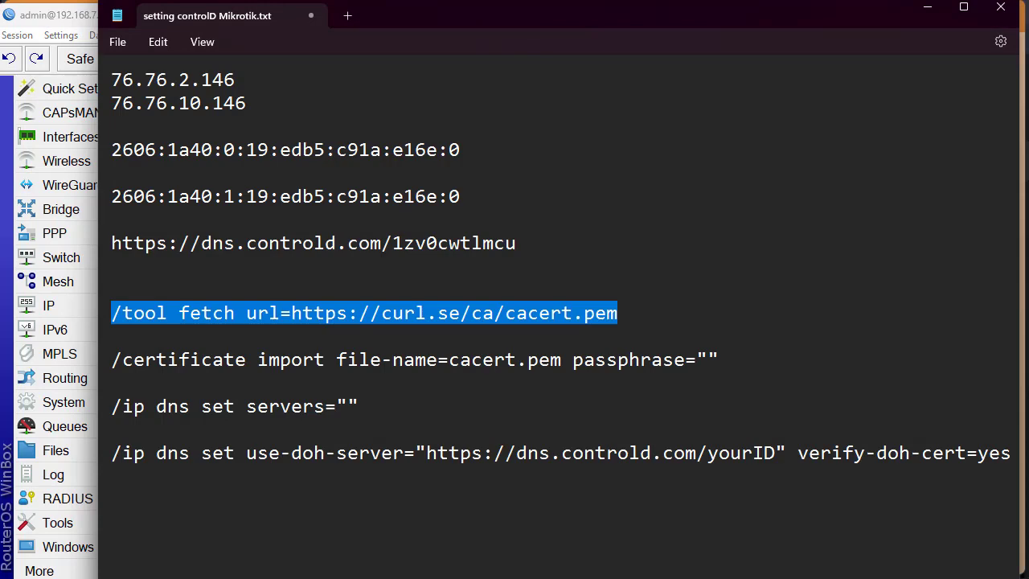
key("alt+Tab")
type("url=")
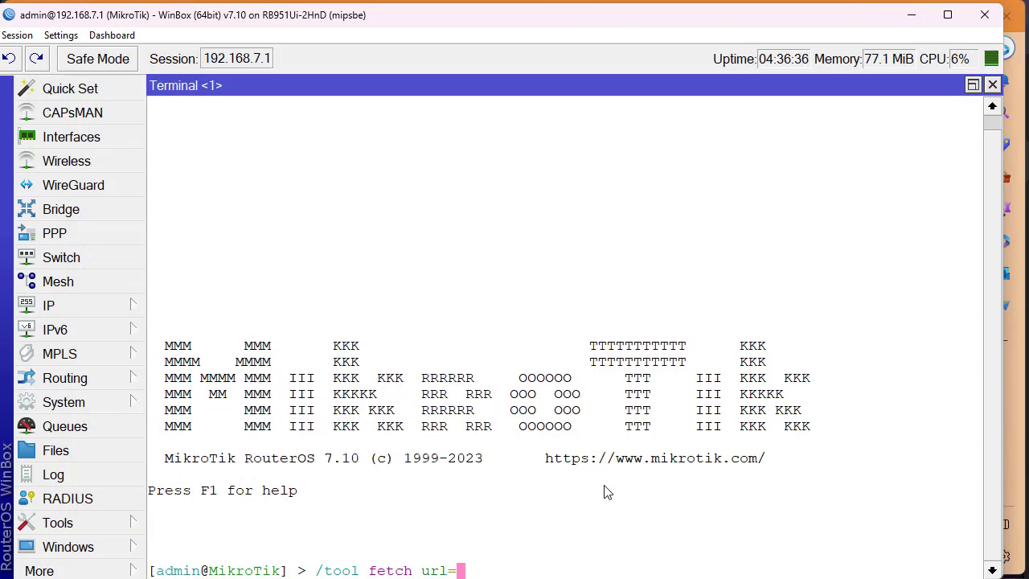
key("alt+Tab")
left_click(427, 359)
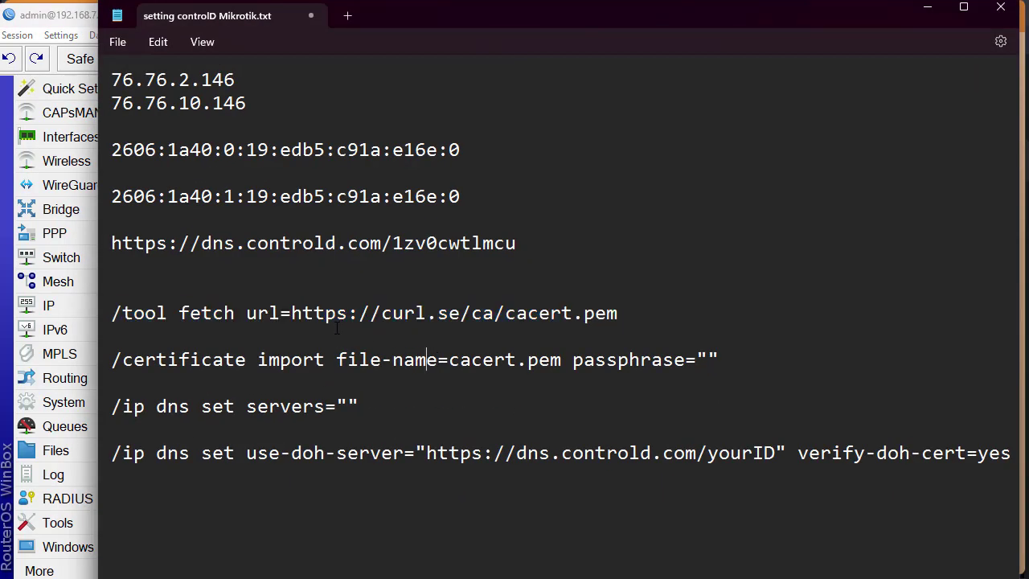
left_click_drag(291, 313, 619, 312)
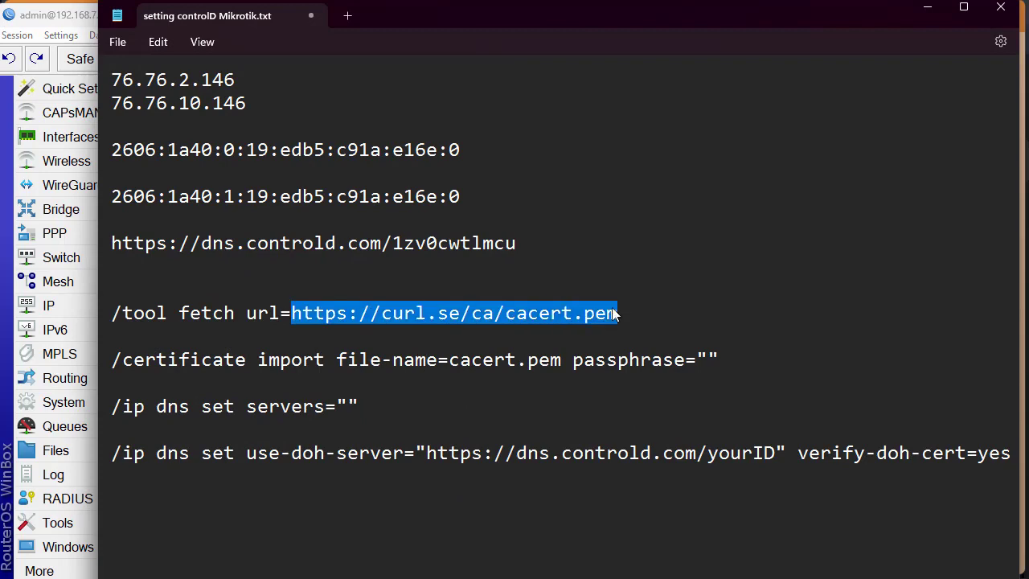
right_click(615, 314)
left_click(658, 393)
key("alt+Tab")
right_click(617, 320)
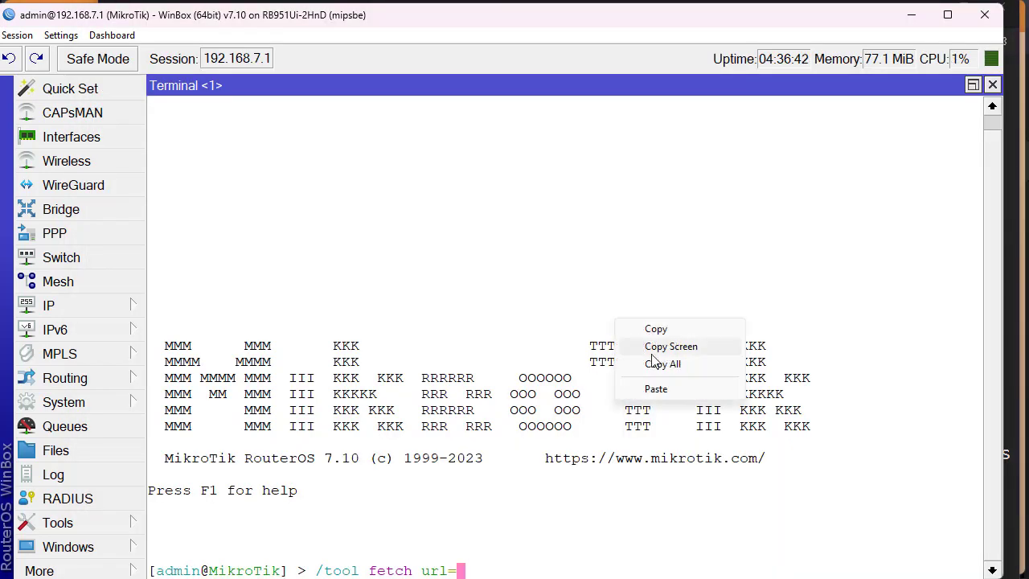
left_click(656, 389)
type("system reboot")
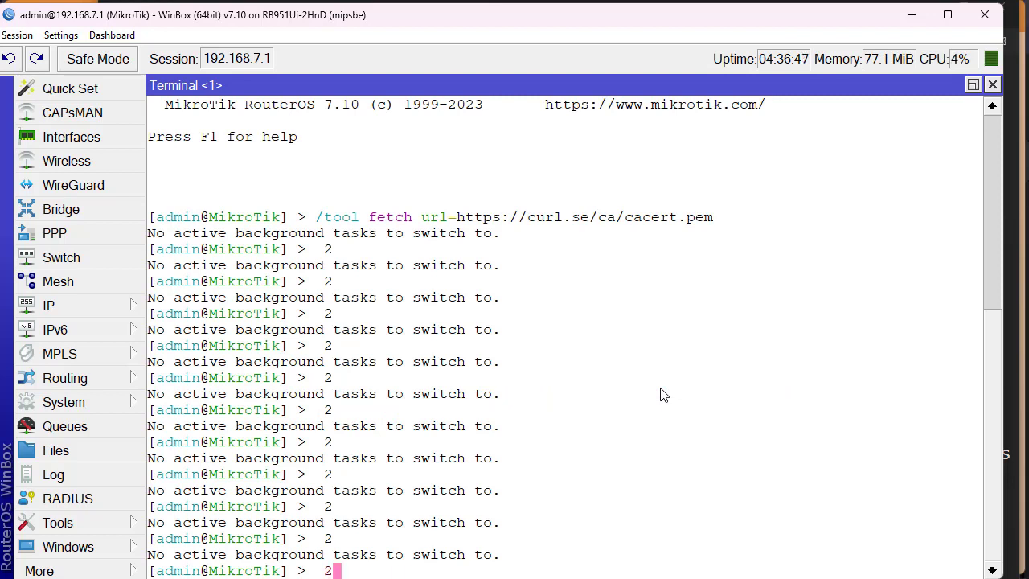
double_click(333, 217)
left_click(485, 432)
key("BackSpace")
type("tool/")
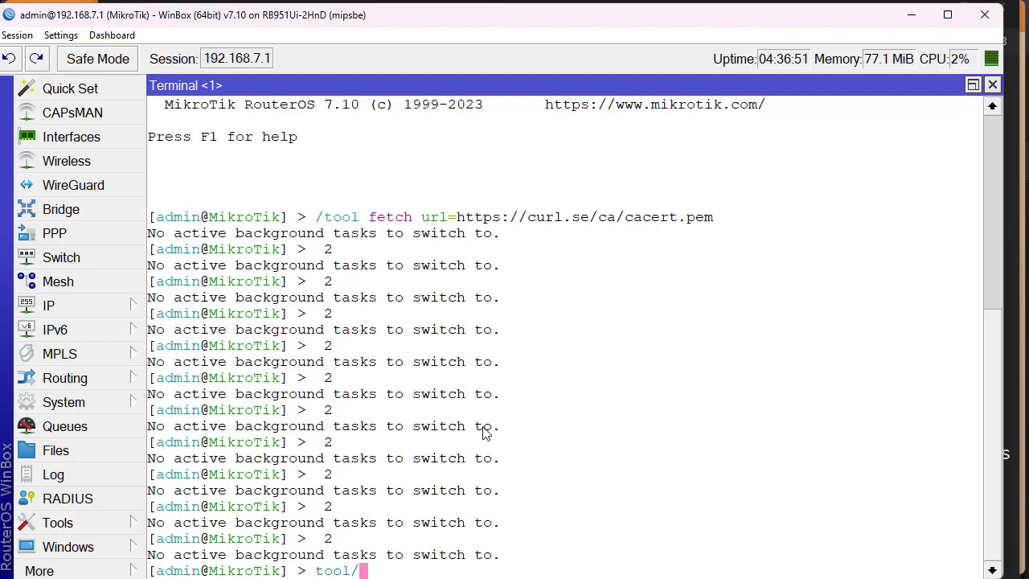
key("BackSpace")
type("fetch ")
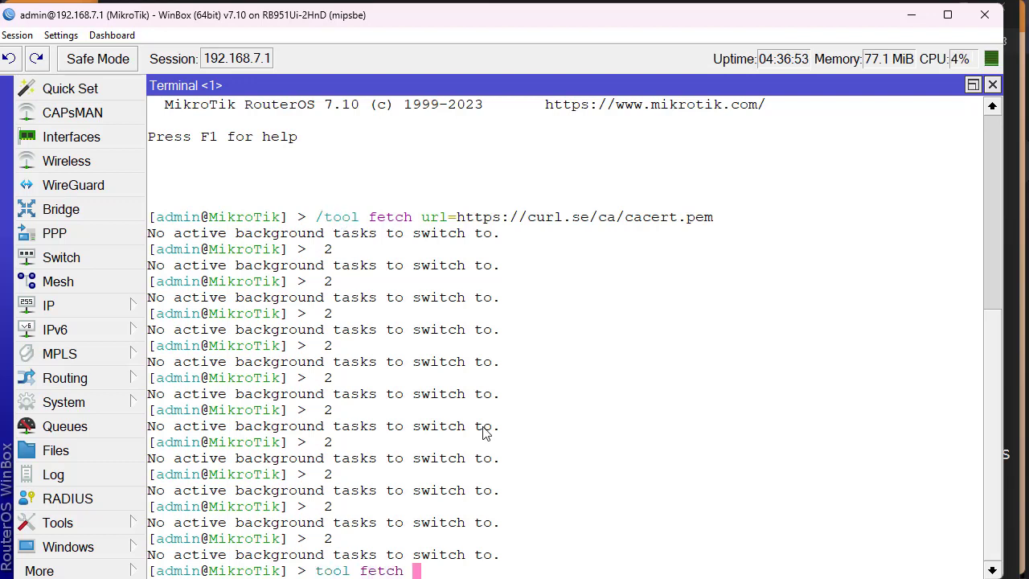
type("yrl")
key("BackSpace")
key("BackSpace")
key("BackSpace")
type("url=https:")
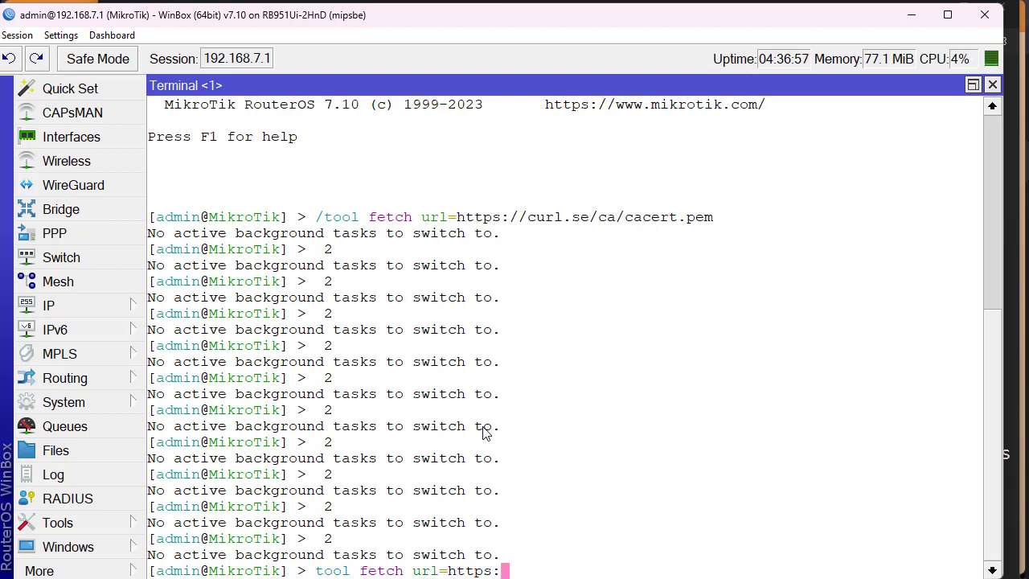
type("//curl.se")
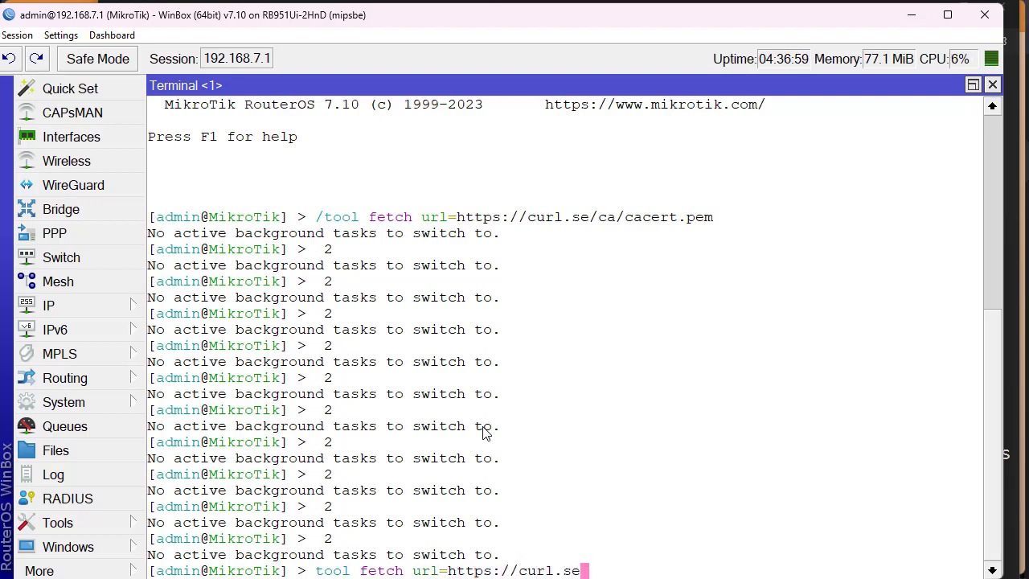
type("/ca/cacert.")
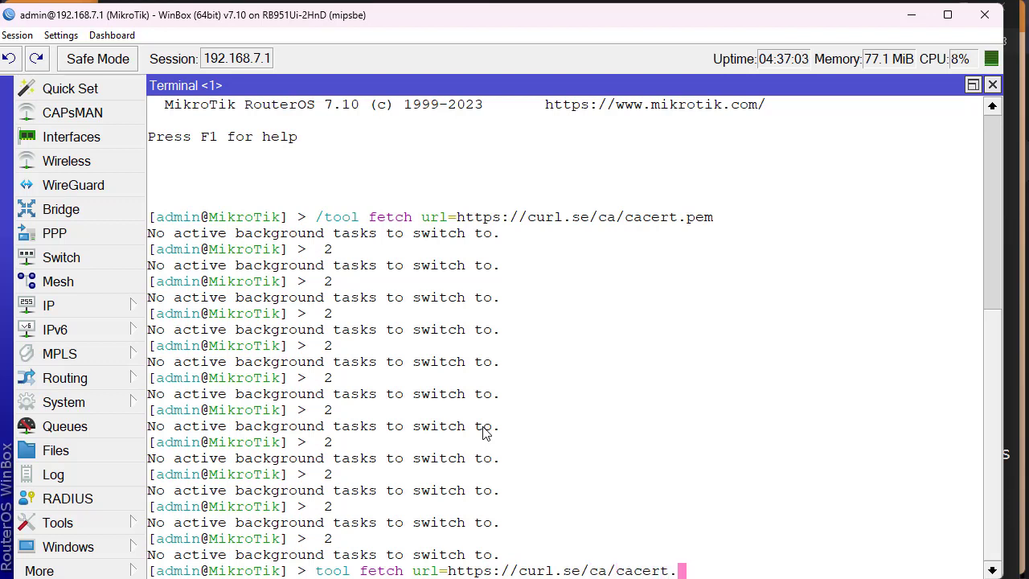
type("pem")
key("Return")
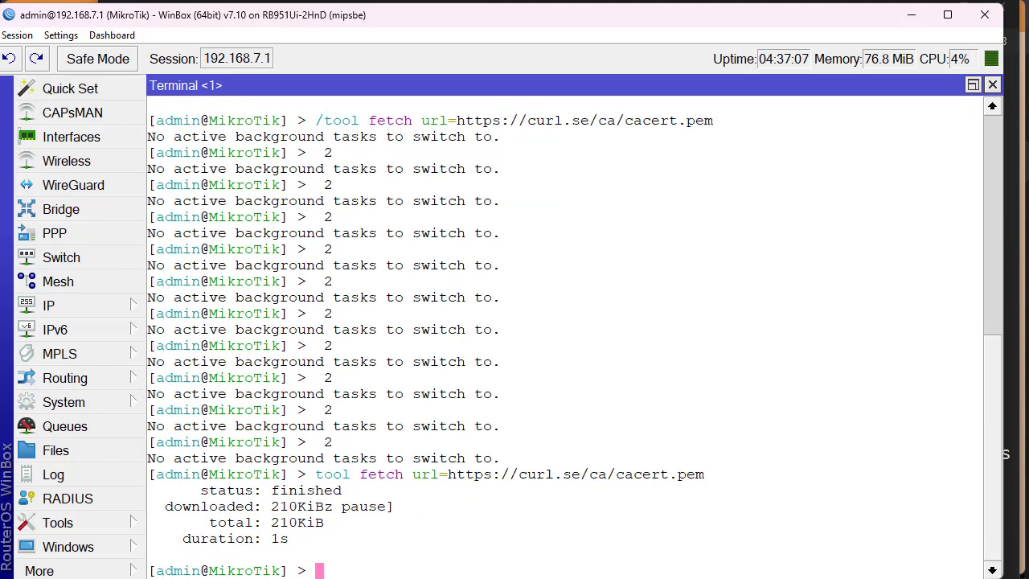
Enter certificate import file-name=cacert.pem in the WinBox terminal, following the command in the Notepad file
key("alt+Tab")
left_click_drag(122, 359, 900, 387)
key("ctrl+c")
key("alt+Tab")
type("certificate")
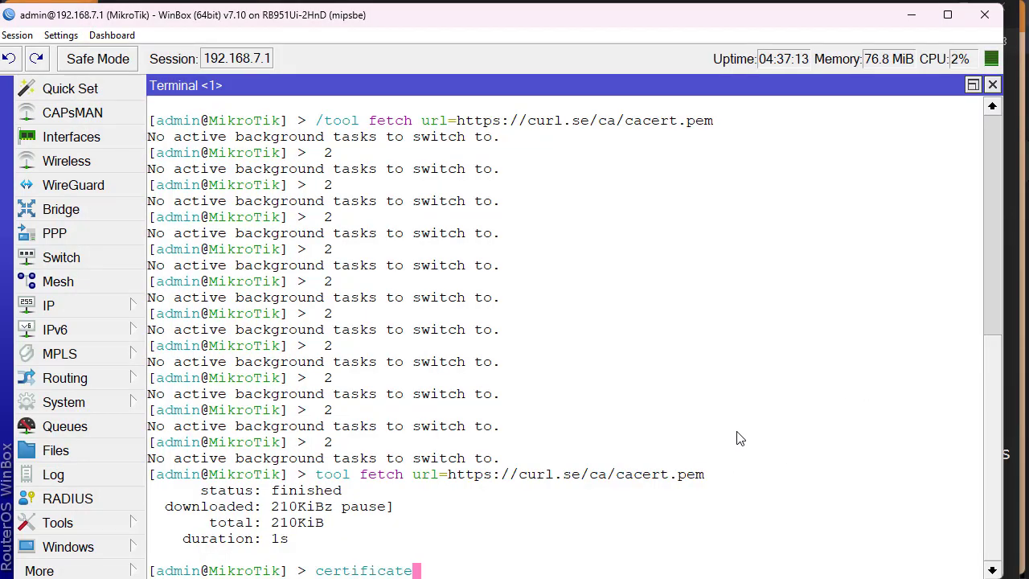
type(" import")
key("alt+Tab")
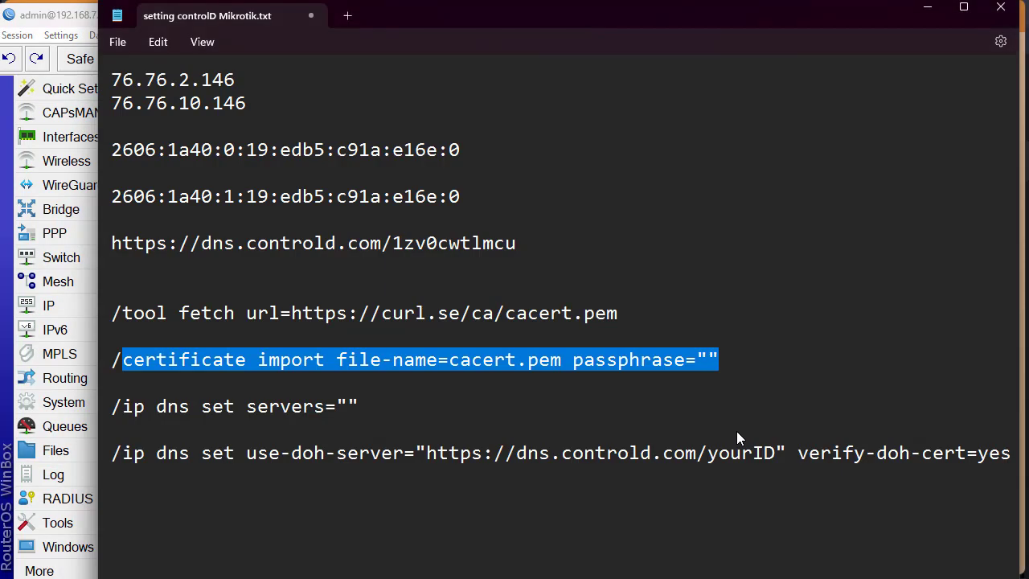
key("alt+Tab")
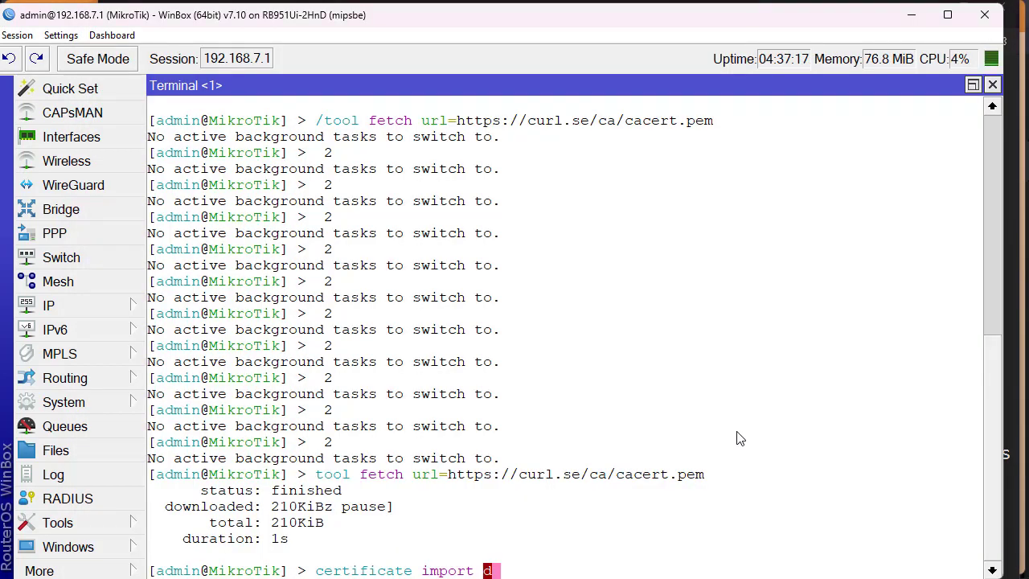
type("fi")
key("Tab")
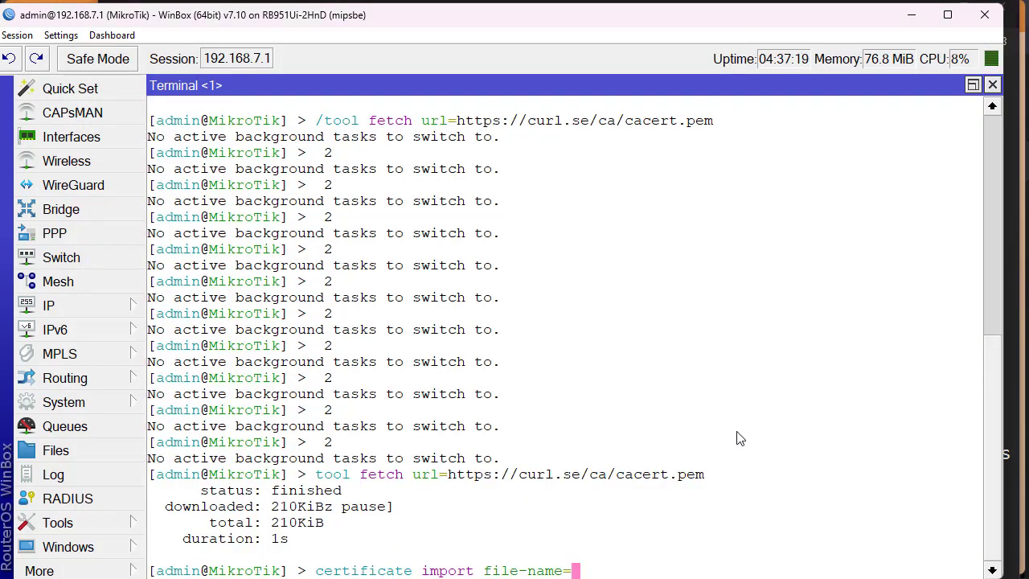
type("cac")
key("Tab")
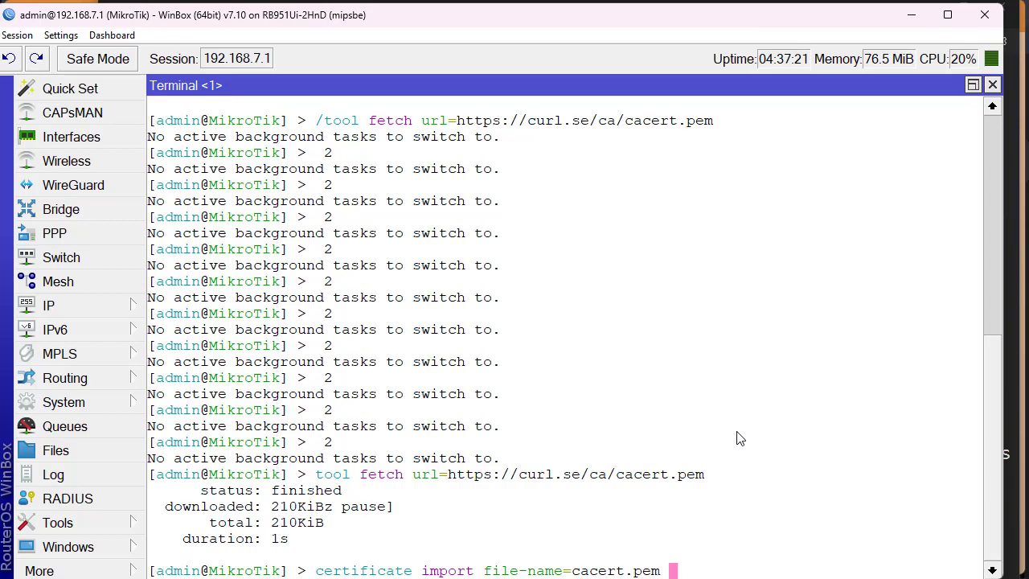
Add an empty passphrase="" to the certificate import command and run it
key("alt+Tab")
key("alt+Tab")
type("pas")
key("Tab")
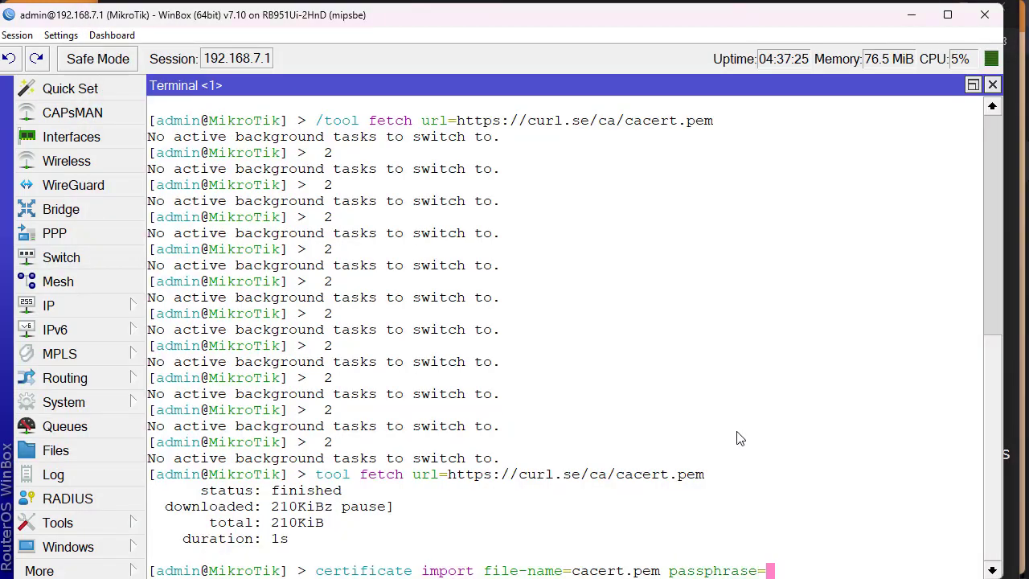
type("\"\"")
key("Return")
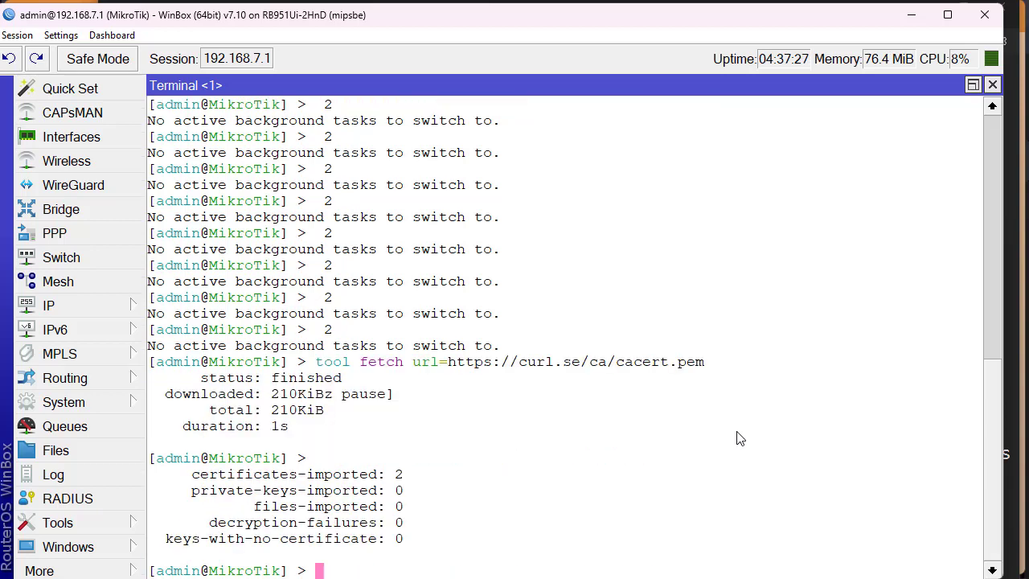
Run ip dns set servers="" in the terminal to clear the router's DNS servers, checking the DNS settings before submitting
key("alt+Tab")
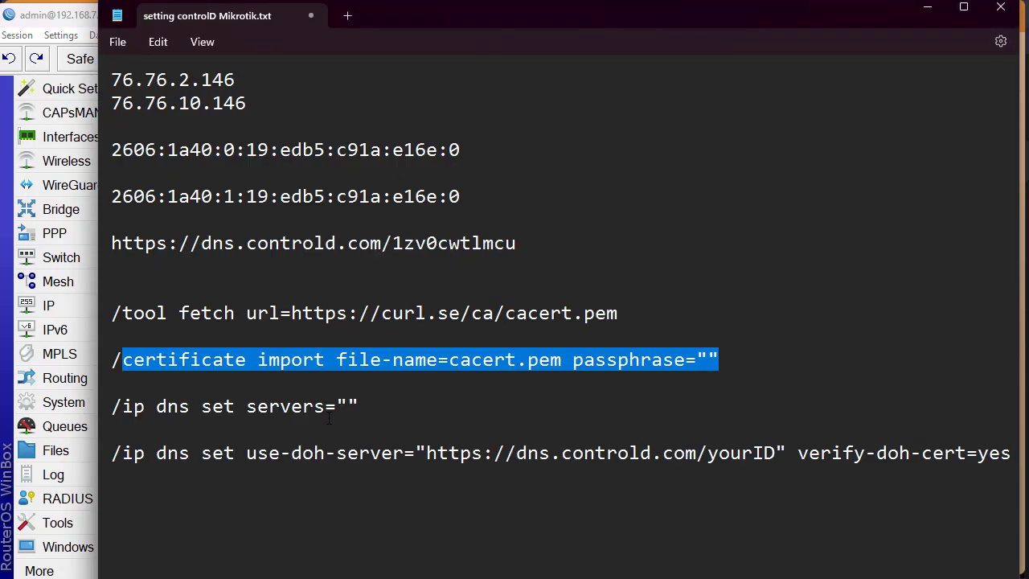
key("alt+Tab")
type("ip ")
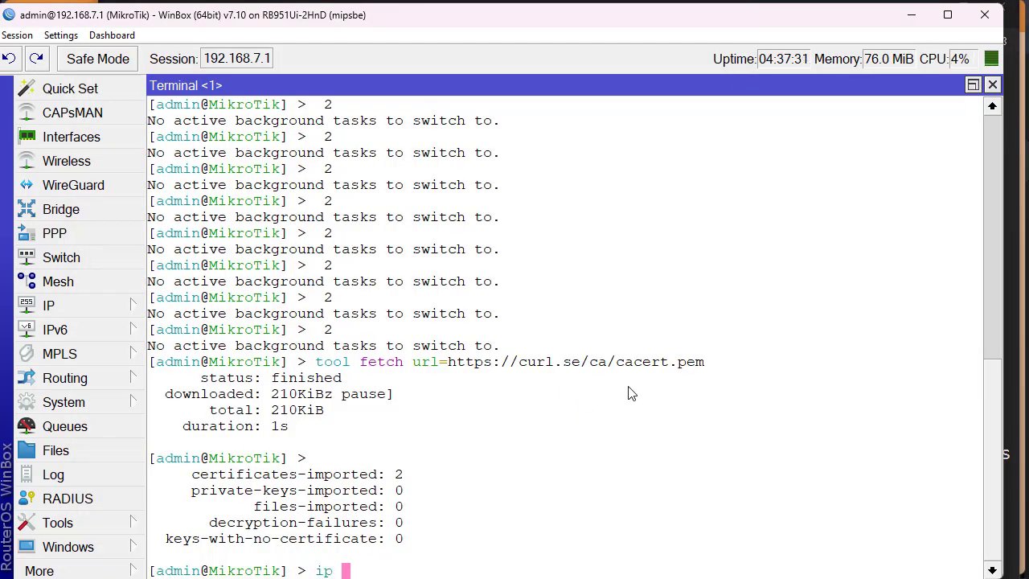
type("dns se")
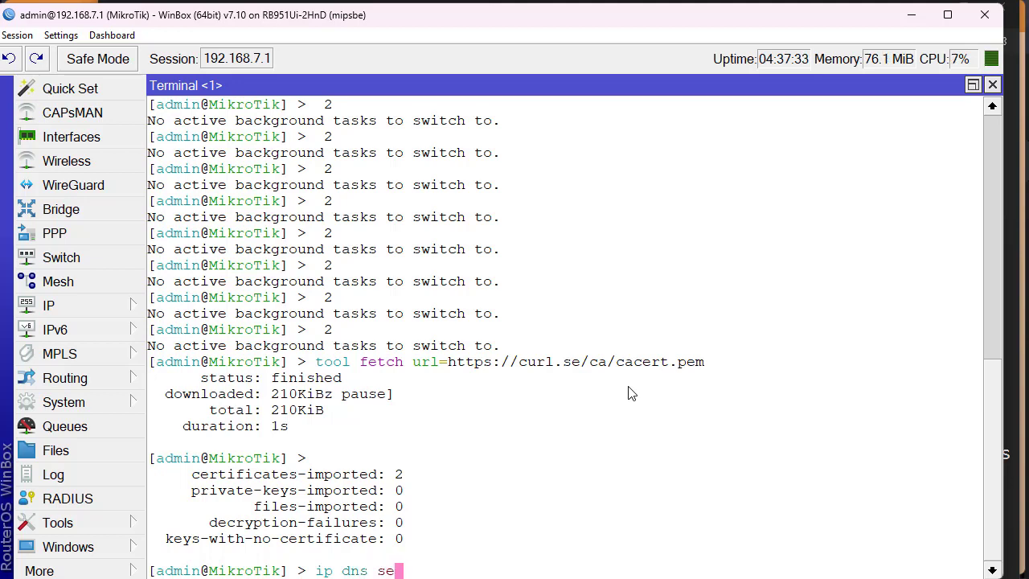
type("t servers=")
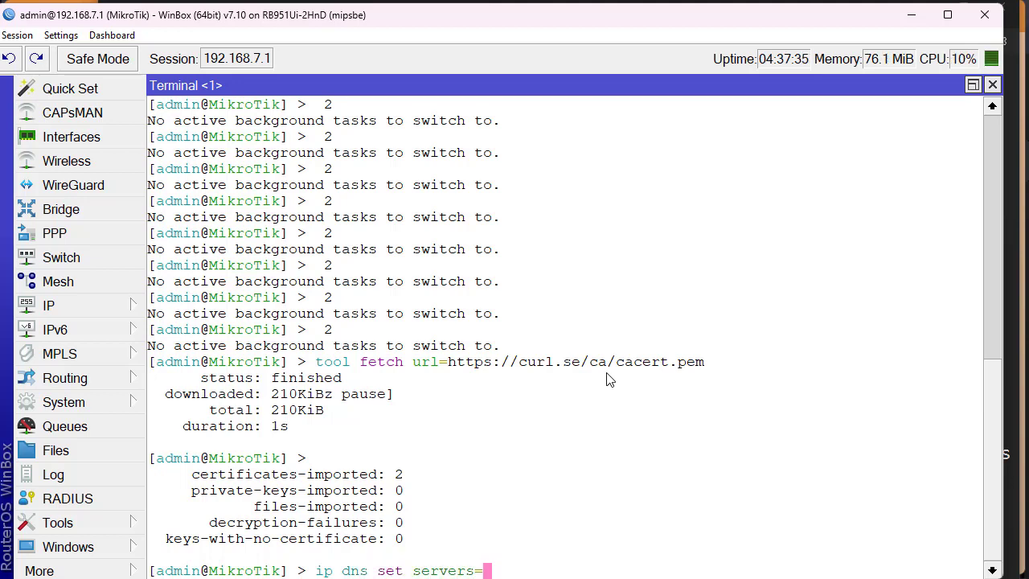
left_click(120, 306)
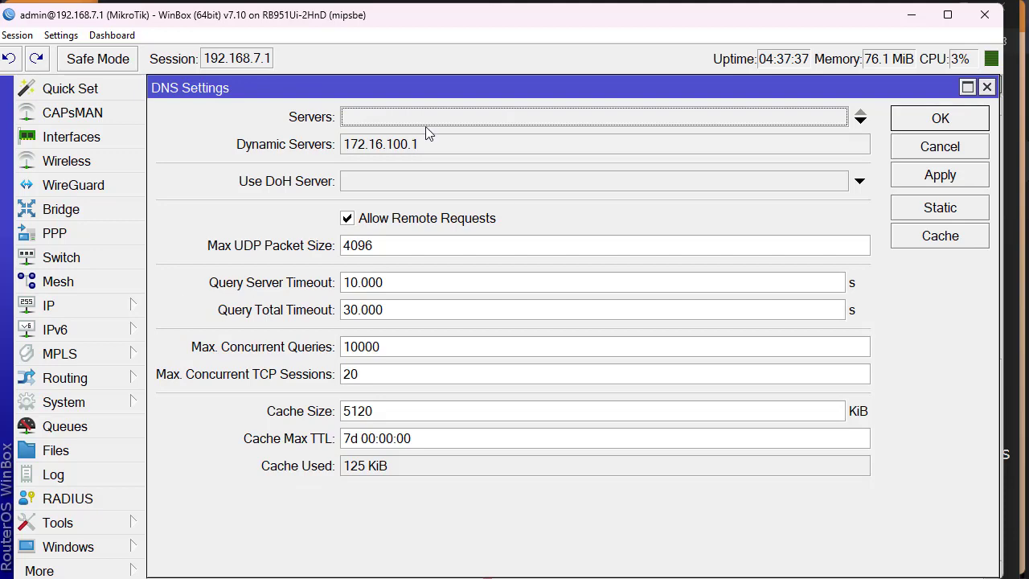
key("Escape")
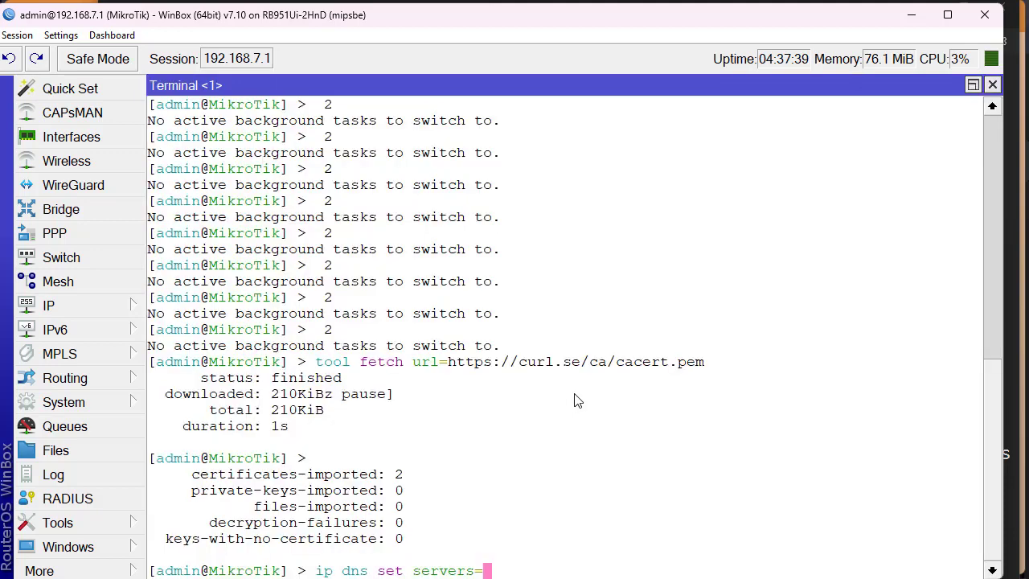
type("\"\"")
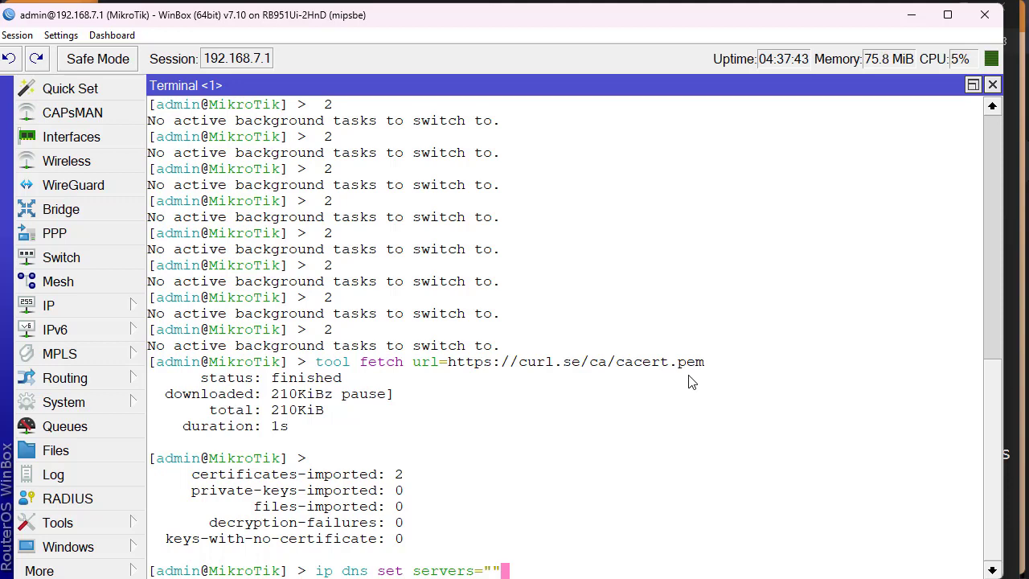
key("Return")
Replace the yourID placeholder address in the Notepad use-doh-server command with the collected Control D resolver address, removing the extra line break
key("alt+Tab")
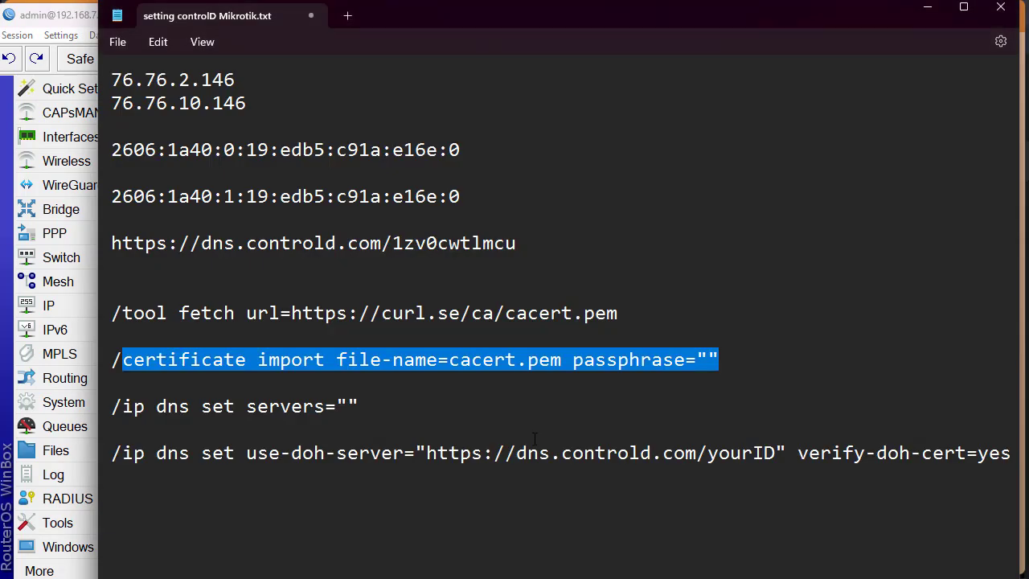
left_click(494, 452)
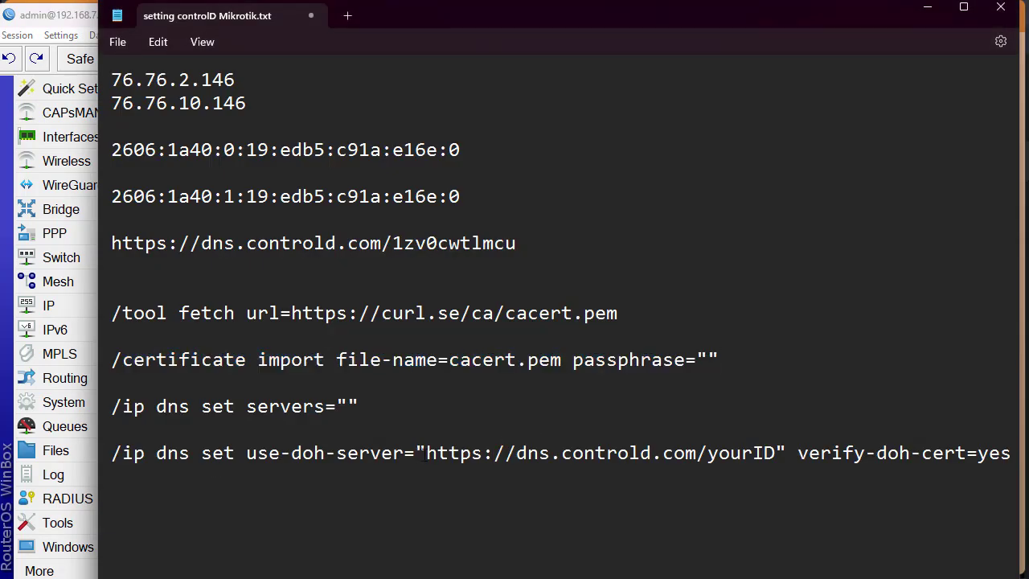
left_click_drag(424, 453, 775, 453)
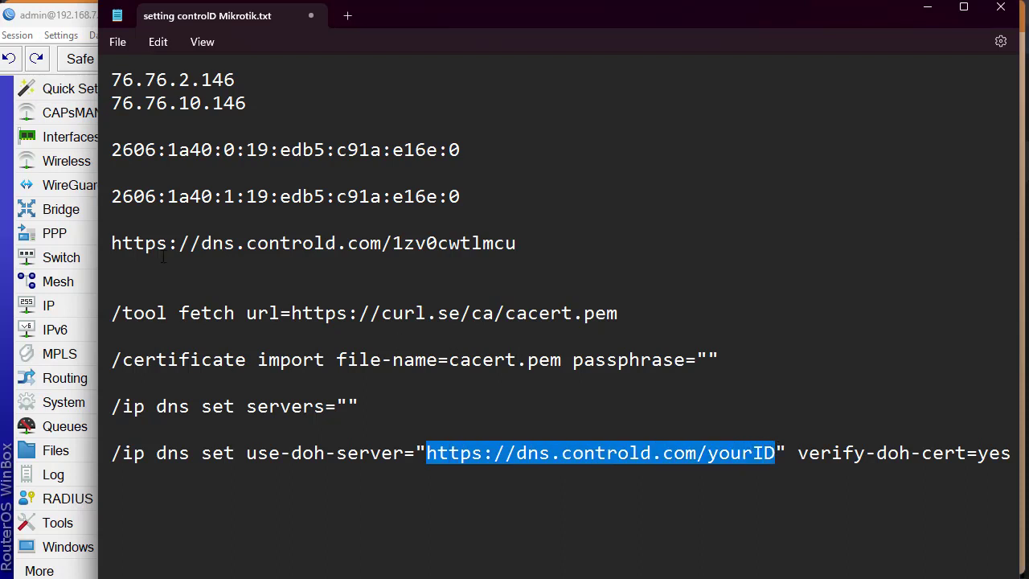
left_click_drag(112, 243, 519, 243)
right_click(280, 240)
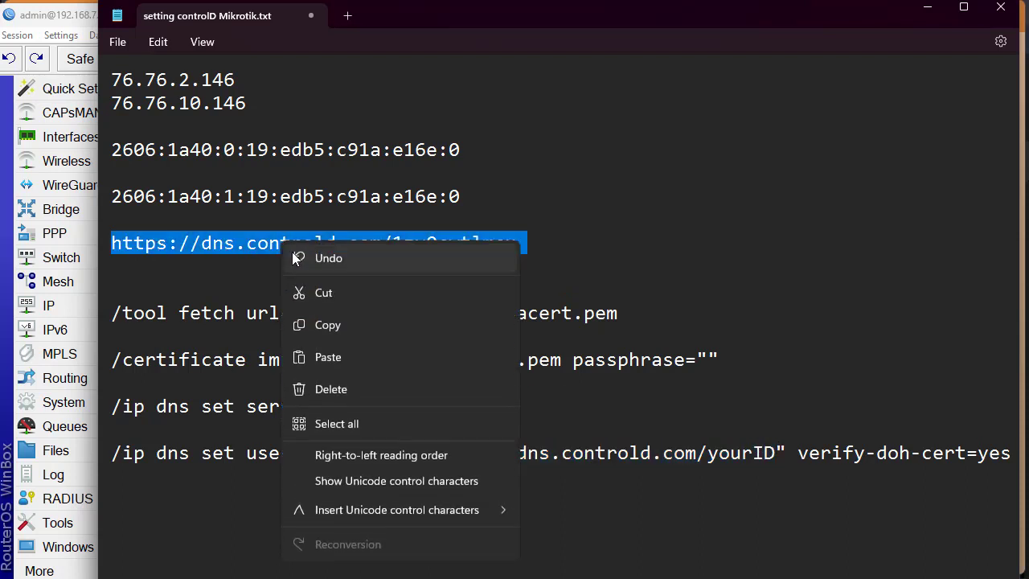
left_click(325, 326)
left_click_drag(780, 452, 427, 453)
key("ctrl+v")
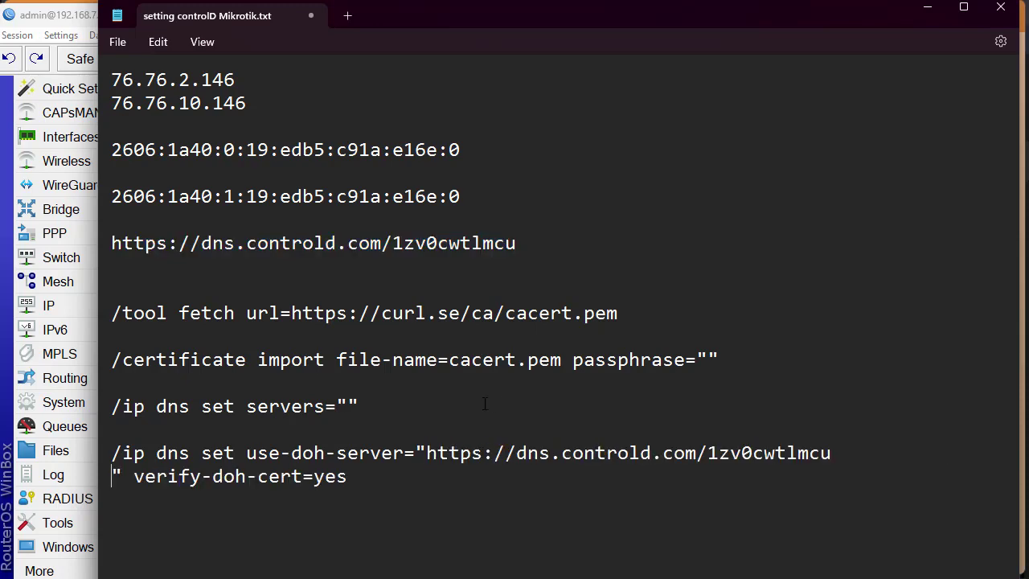
key("BackSpace")
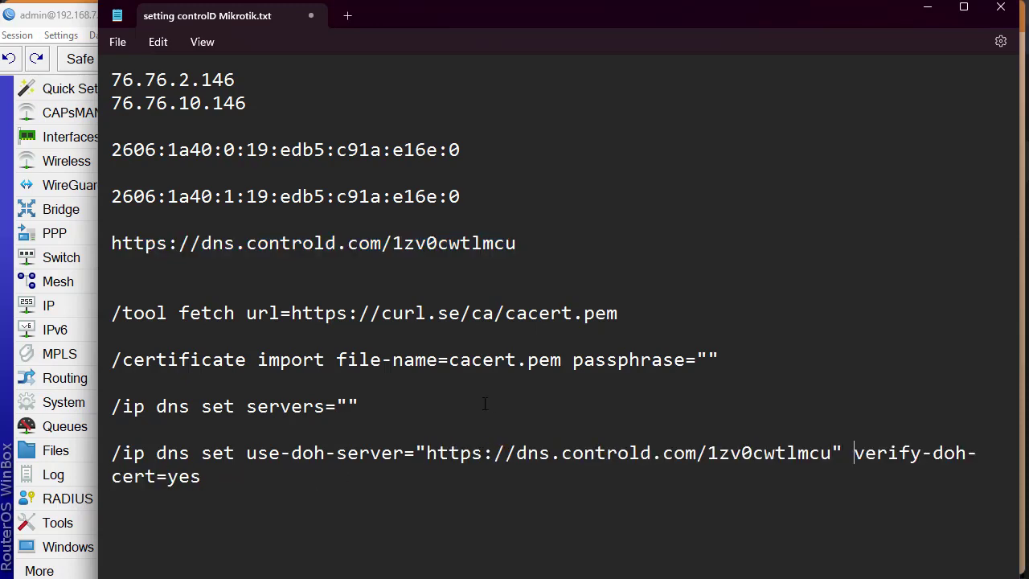
Begin an ip dns set command in the WinBox terminal
key("alt+Tab")
type("ip d")
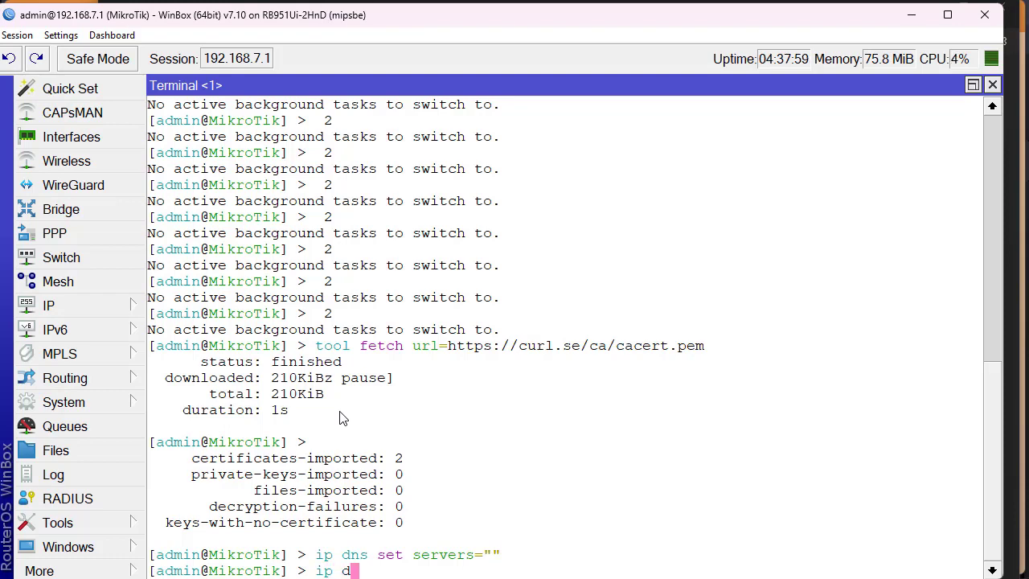
type("ns set d")
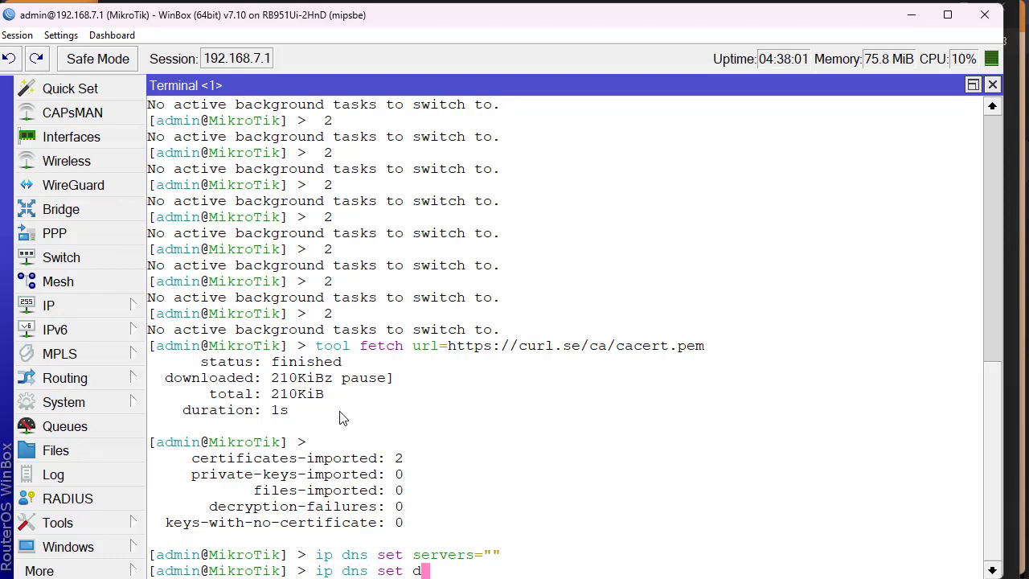
type("oh-")
key("alt+Tab")
key("alt+Tab")
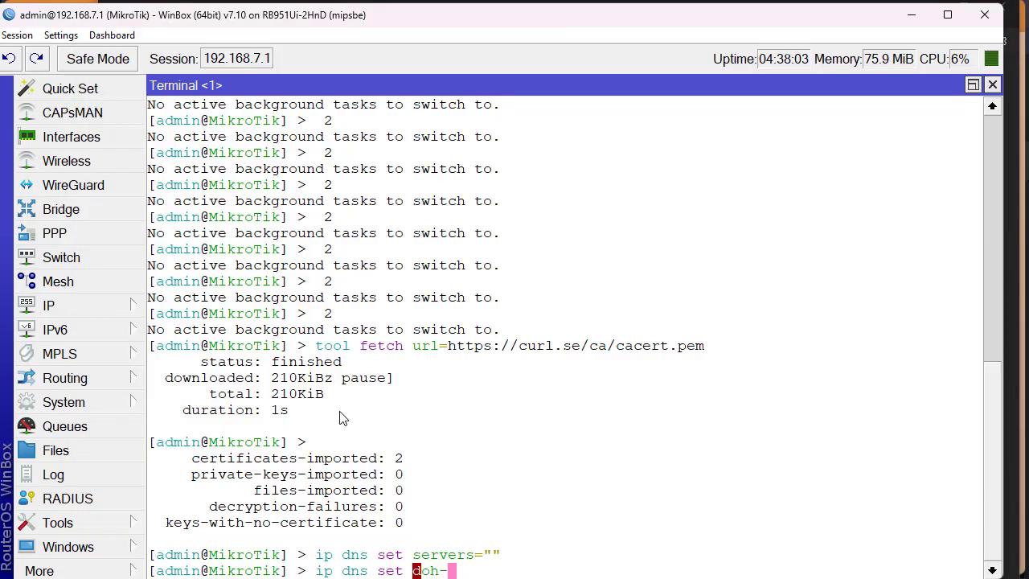
key("BackSpace")
type("-ser")
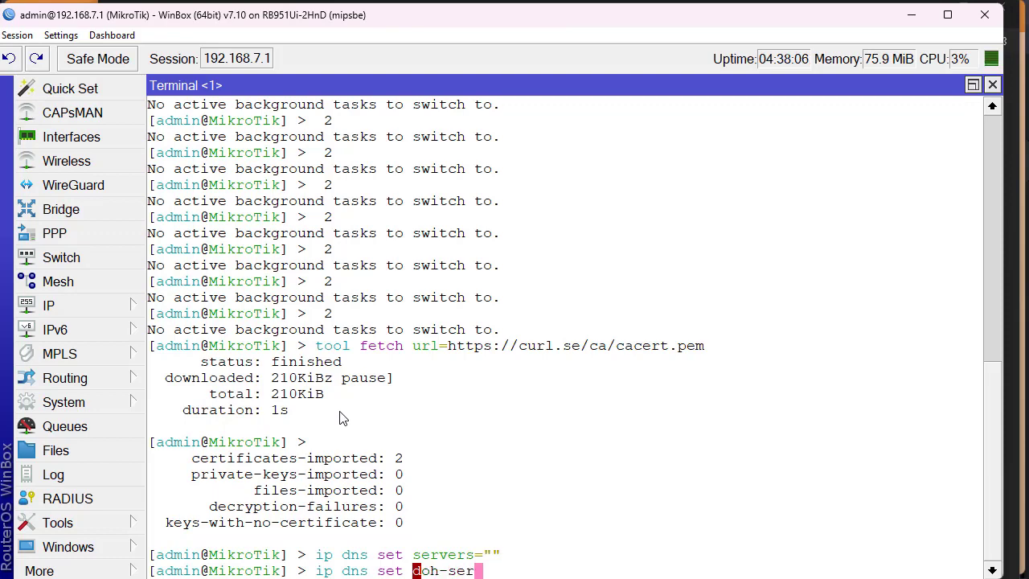
key("BackSpace")
key("BackSpace")
key("BackSpace")
key("BackSpace")
key("BackSpace")
key("BackSpace")
key("BackSpace")
type("do")
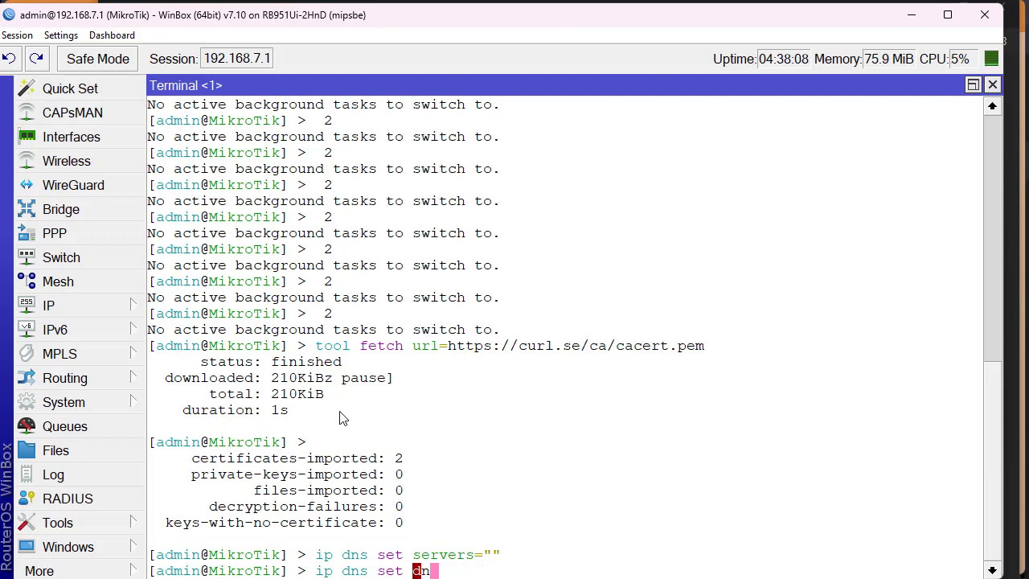
key("Tab")
key("alt+Tab")
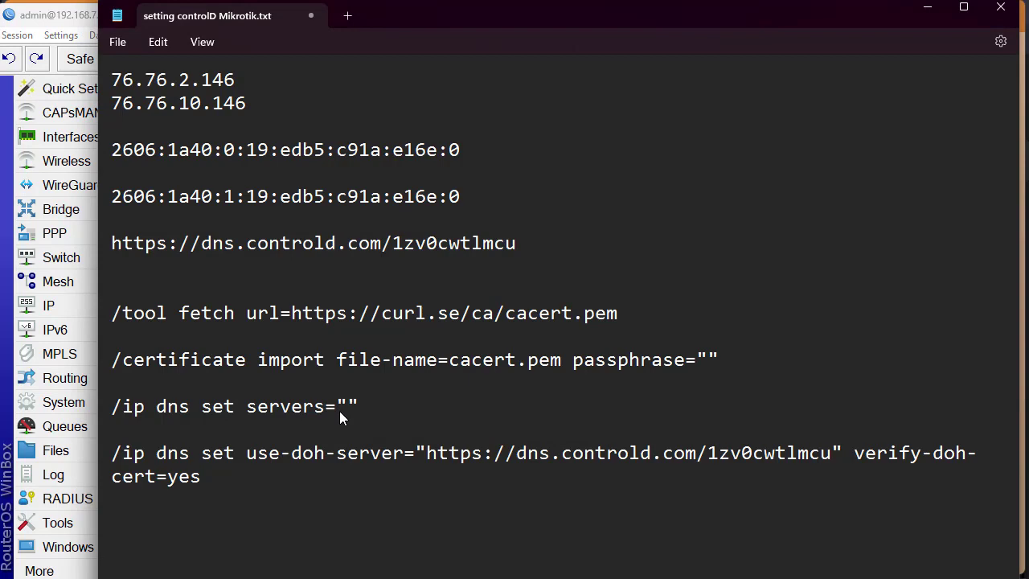
key("alt+Tab")
key("BackSpace")
key("BackSpace")
key("BackSpace")
key("BackSpace")
key("BackSpace")
key("BackSpace")
key("BackSpace")
key("BackSpace")
type("us")
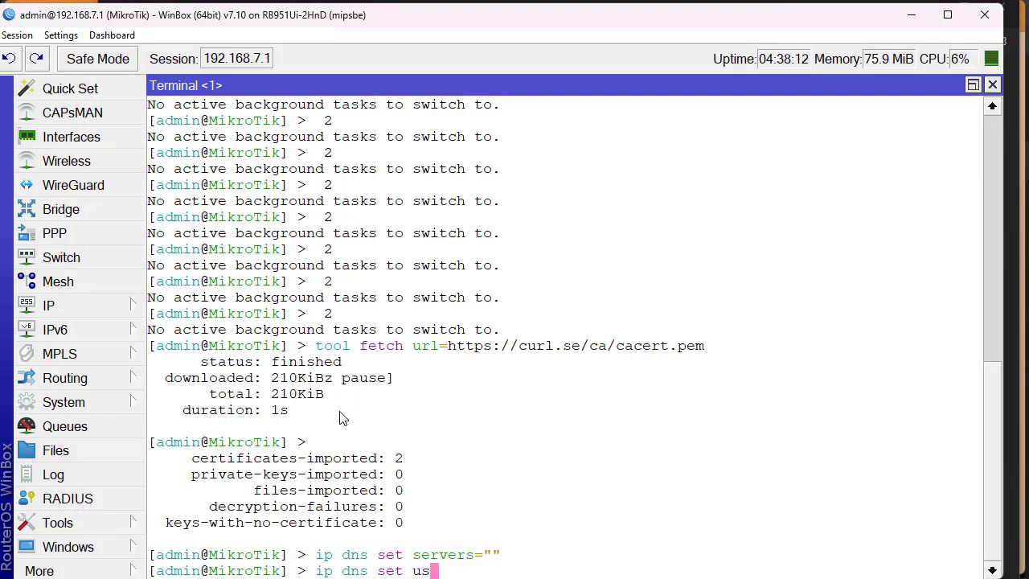
type("e")
key("Tab")
type("\"\"")
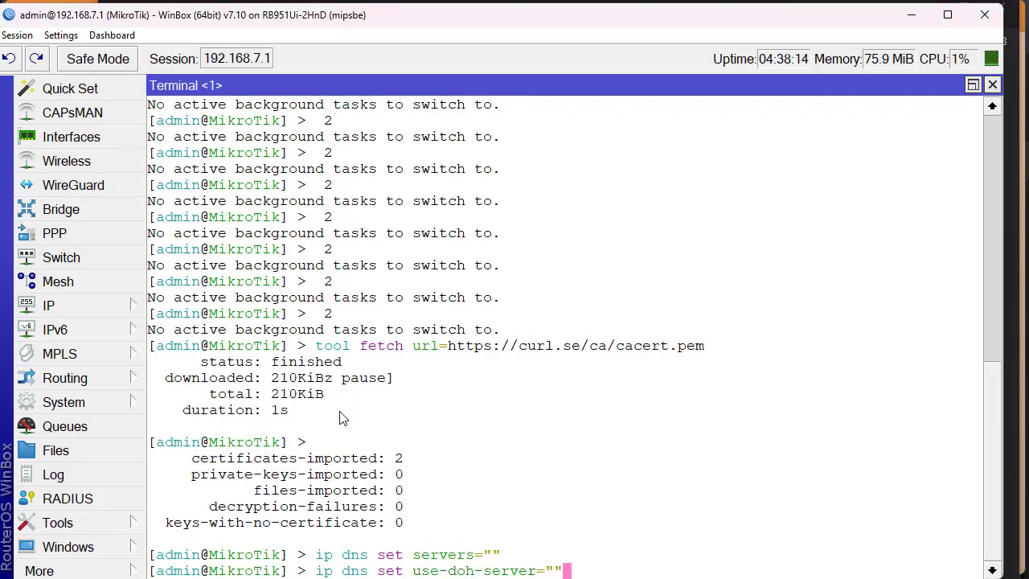
key("Left")
key("ctrl+v")
key("ctrl+x")
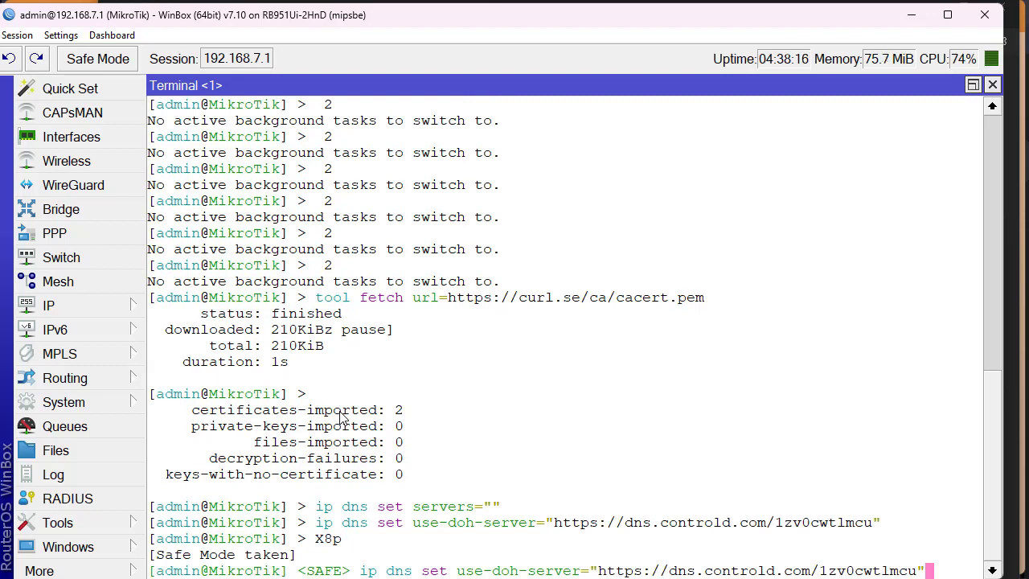
key("Return")
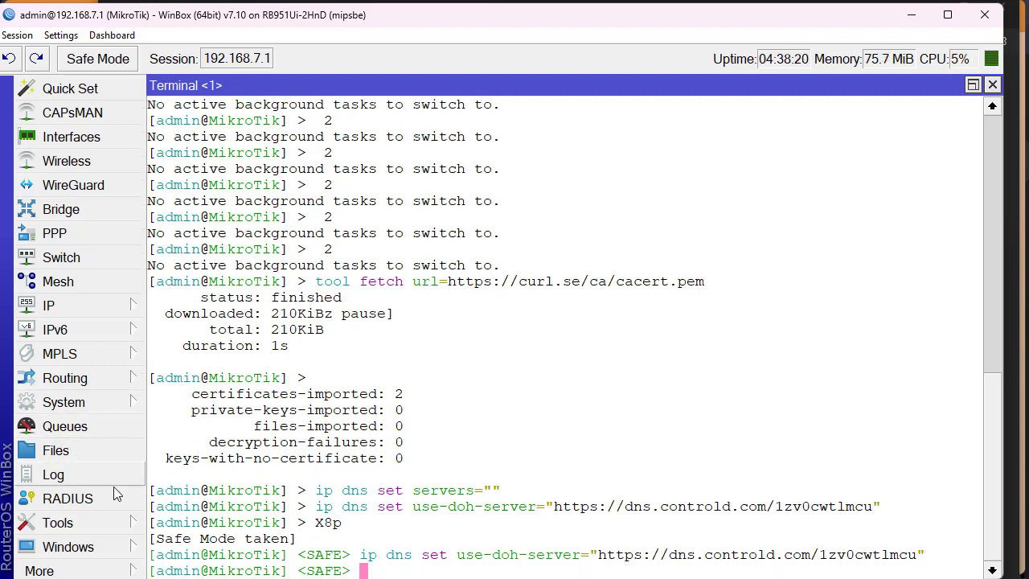
mouse_move(120, 571)
left_click(211, 572)
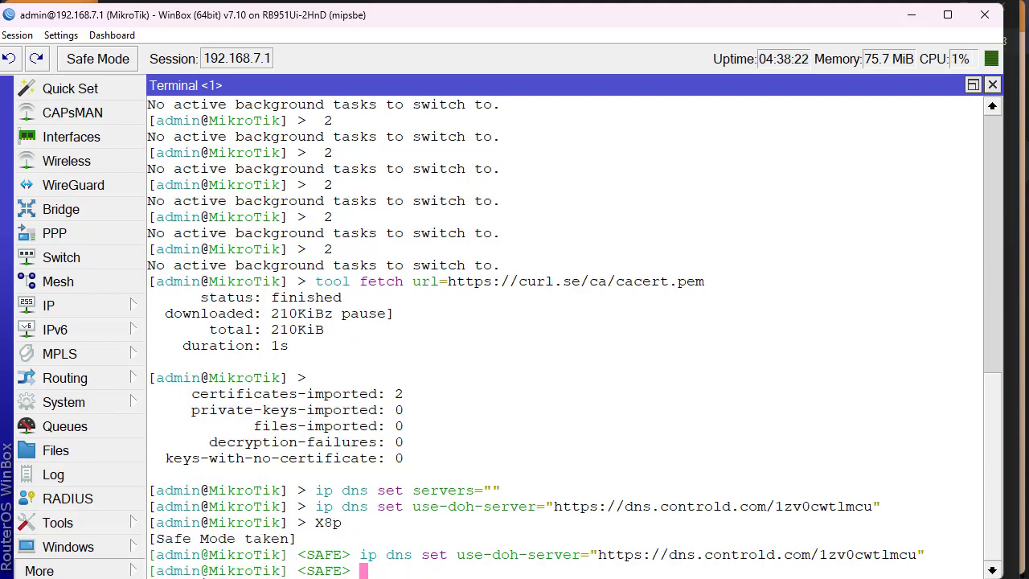
left_click(971, 87)
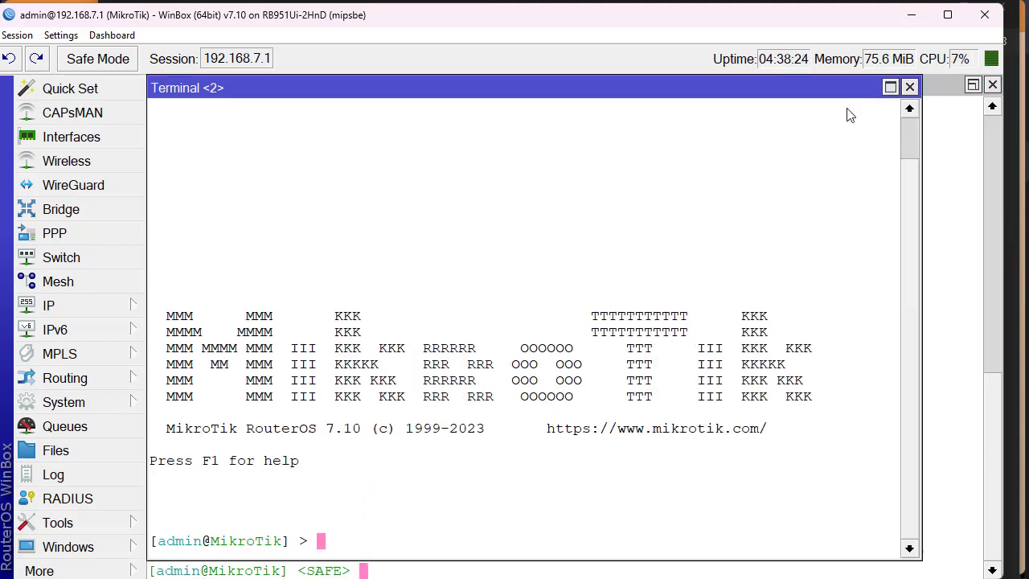
mouse_move(824, 77)
left_mouse_down()
mouse_move(815, 184)
mouse_move(828, 83)
left_mouse_up()
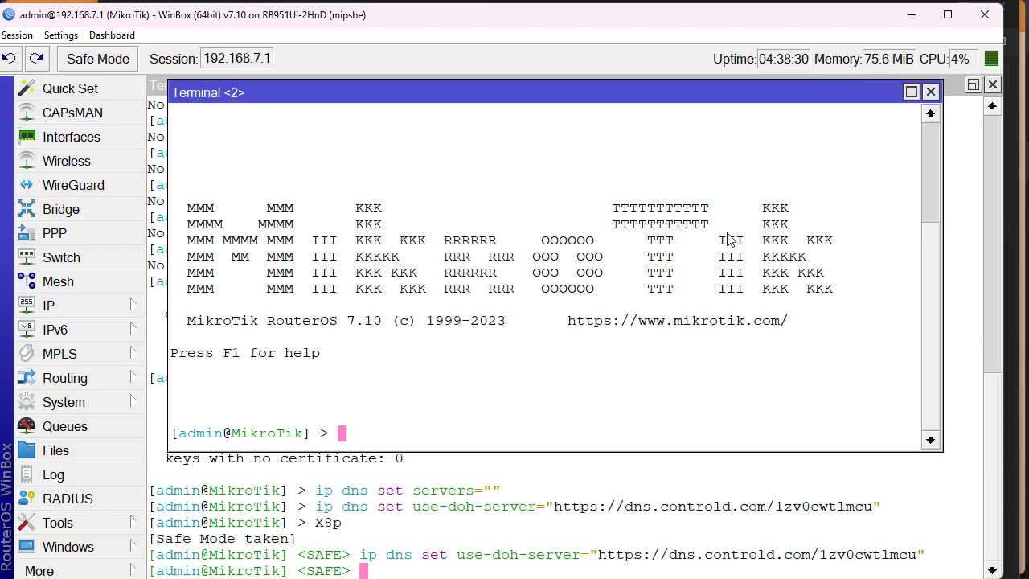
type("ip dns/ser")
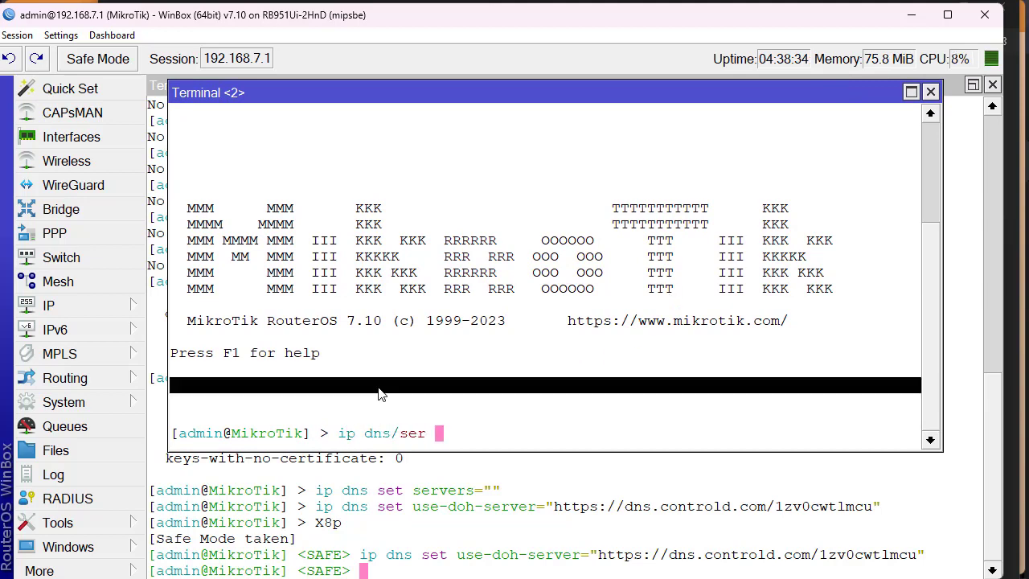
left_click(125, 313)
left_click(172, 298)
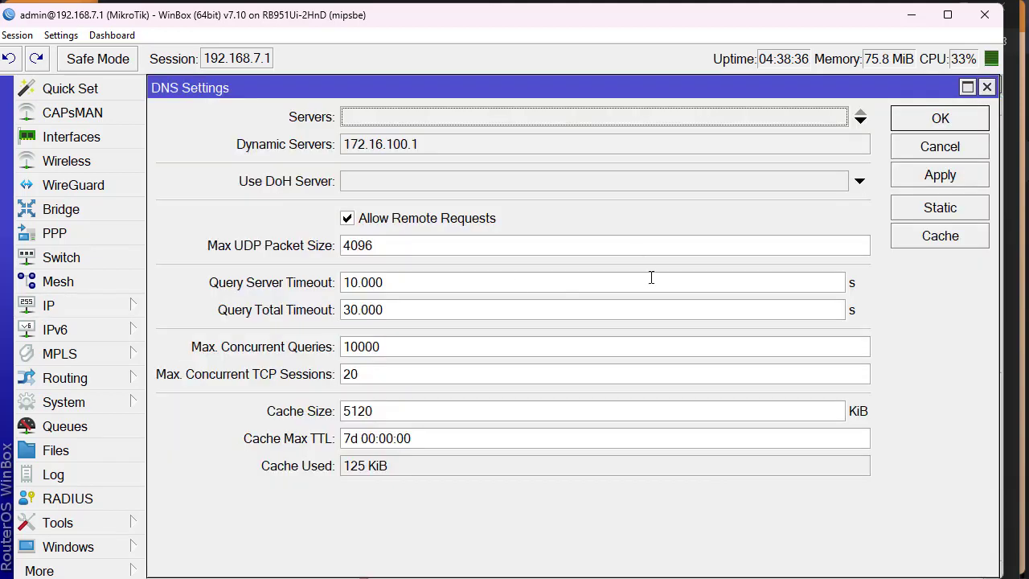
left_click(463, 188)
key("ctrl+v")
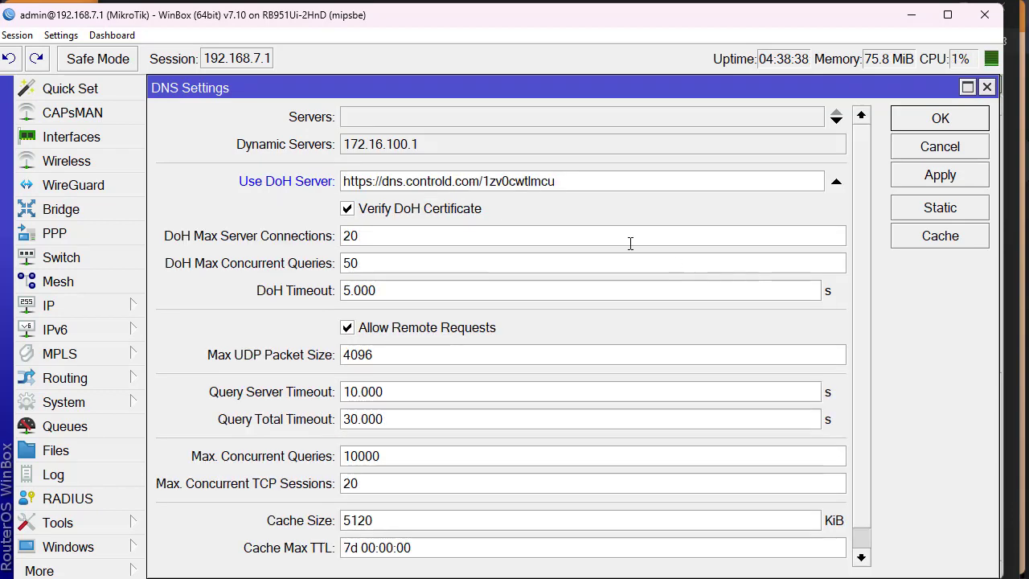
key("alt+Tab")
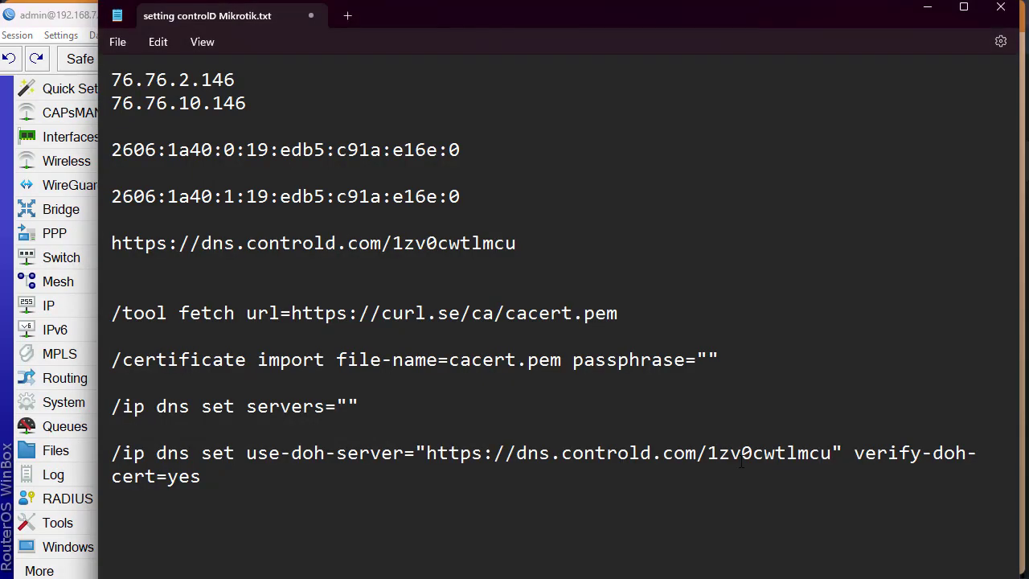
left_click_drag(831, 452, 427, 452)
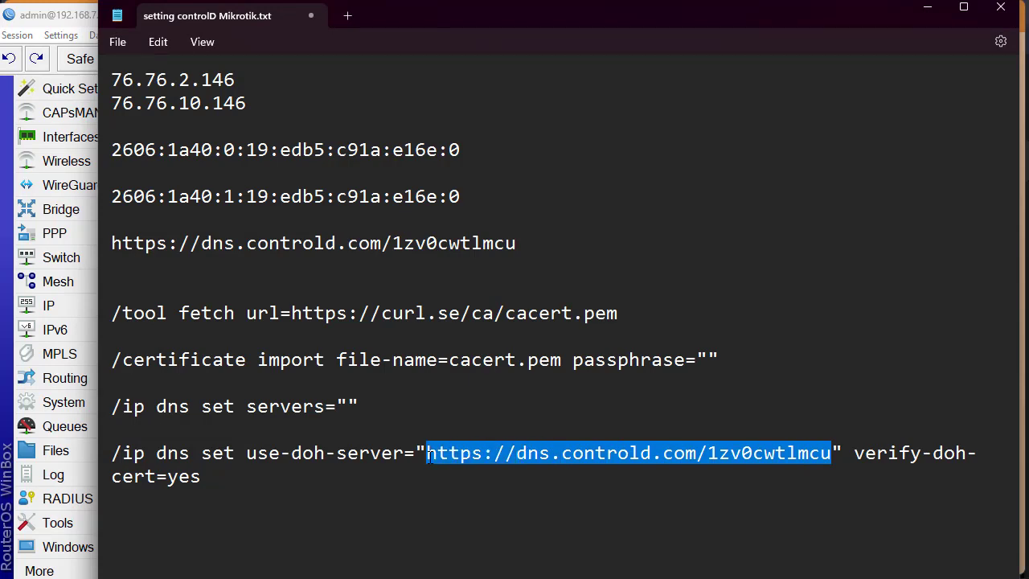
key("alt+Tab")
left_click(383, 211)
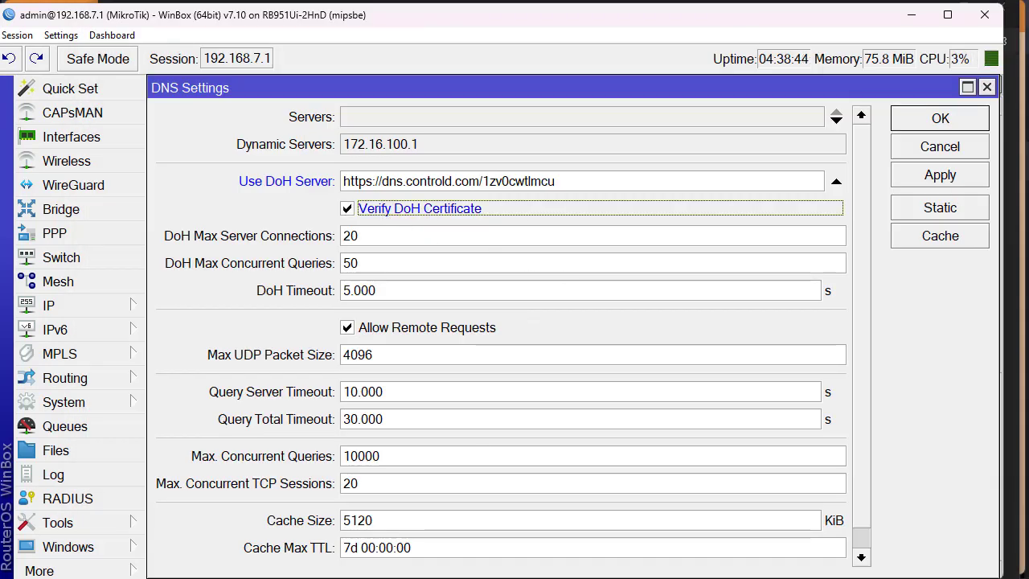
left_click(964, 178)
Flush the router's DNS cache and apply the DNS settings again
left_click(938, 237)
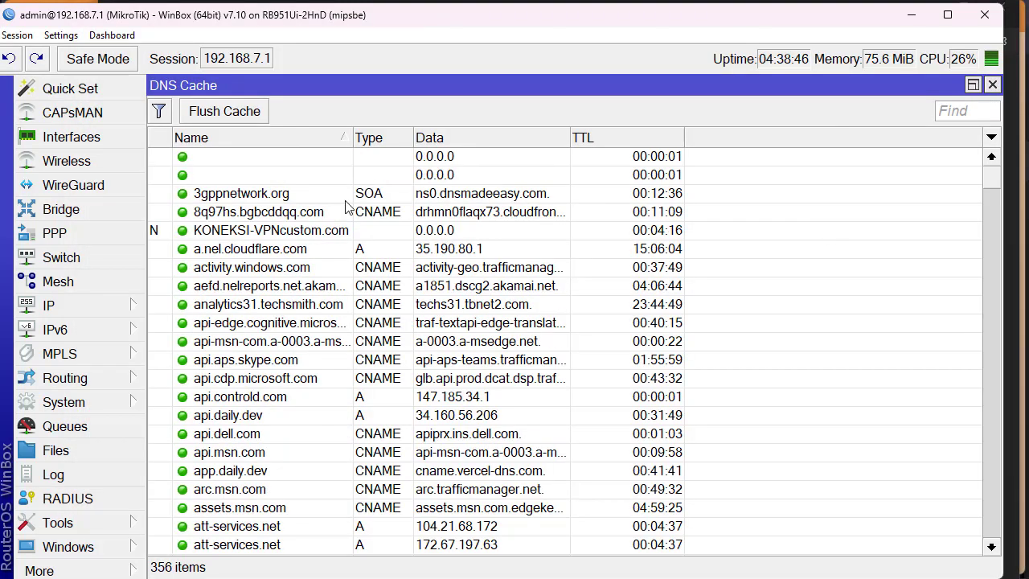
left_click(229, 119)
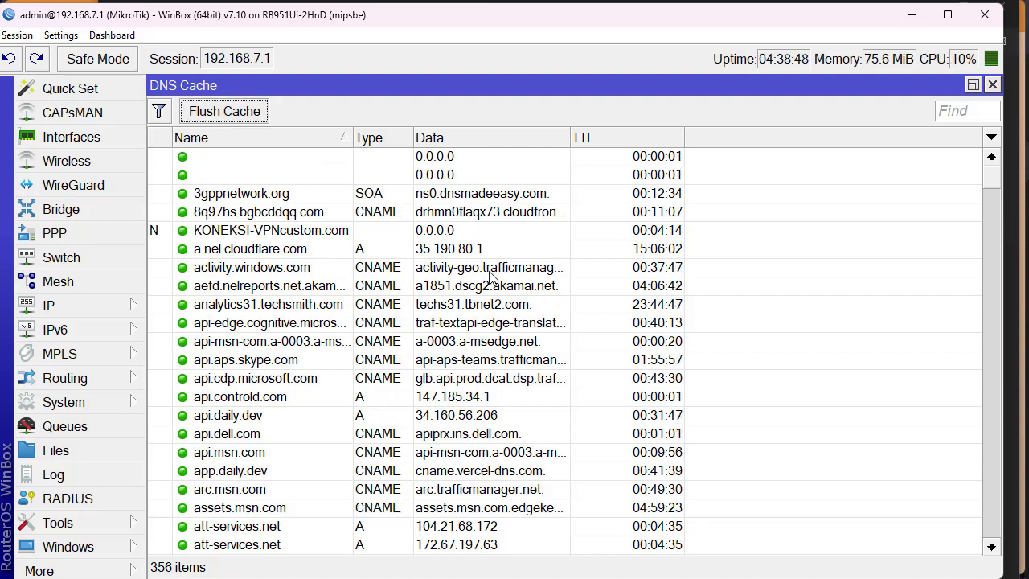
left_click(488, 272)
key("Escape")
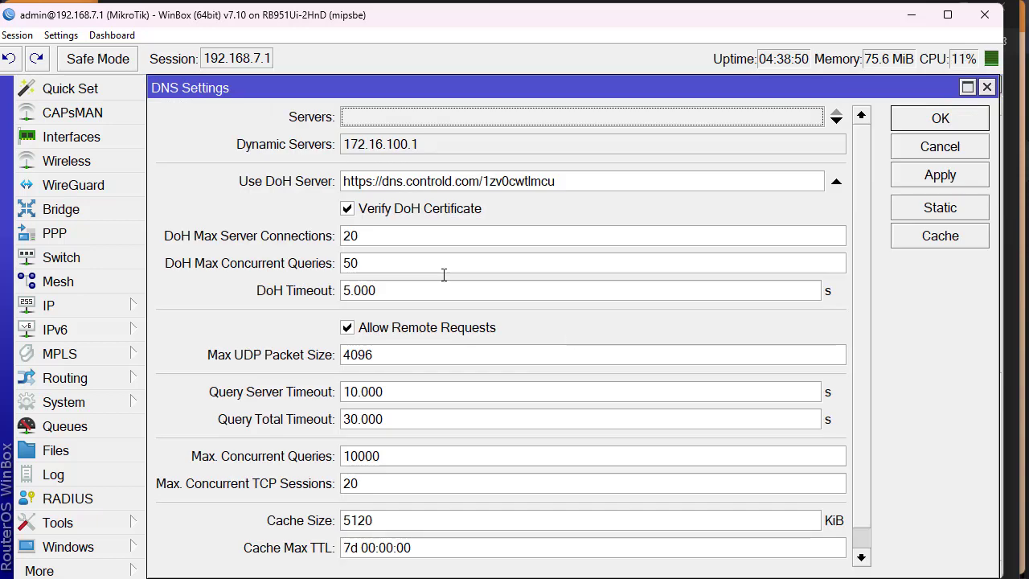
left_click(985, 184)
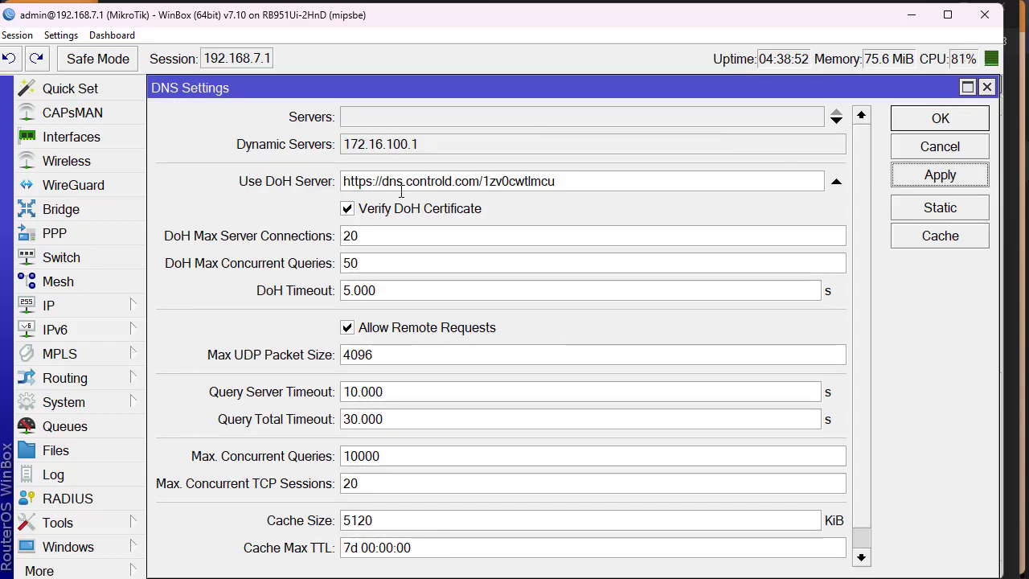
Open the static DNS entries list and copy the address 76.76.2.146 from the Notepad notes
left_click(940, 209)
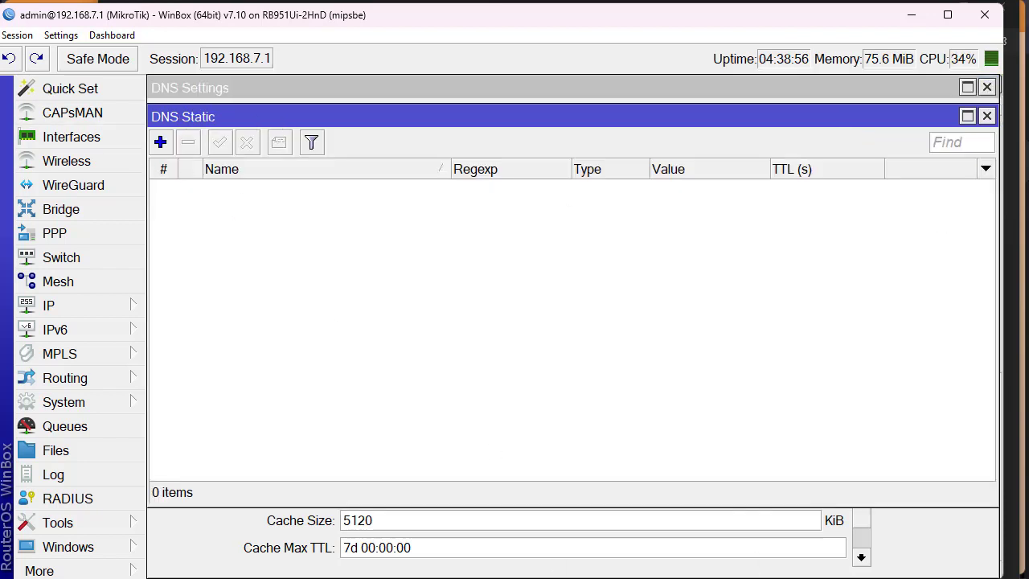
key("alt+Tab")
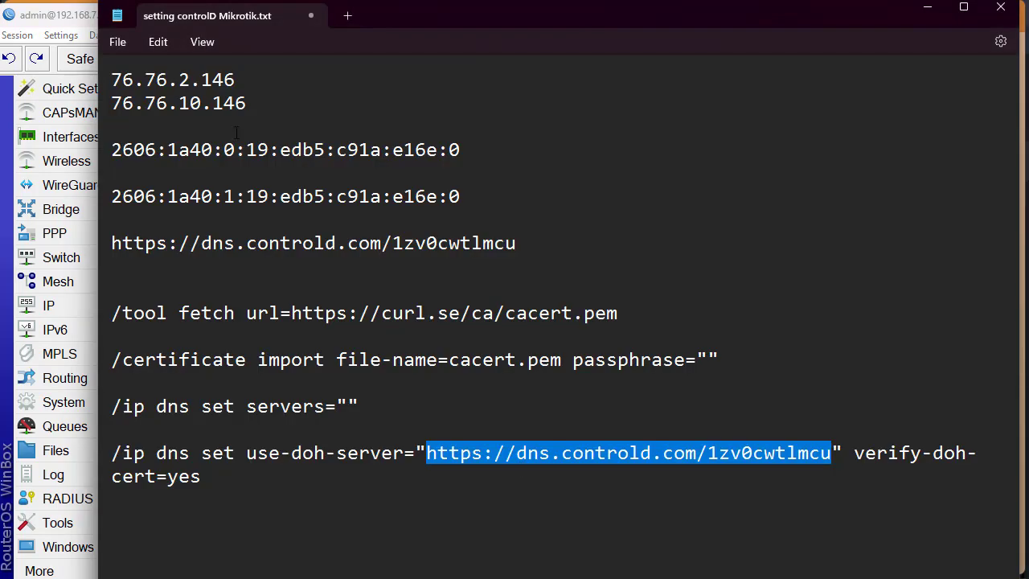
left_click_drag(246, 80, 118, 71)
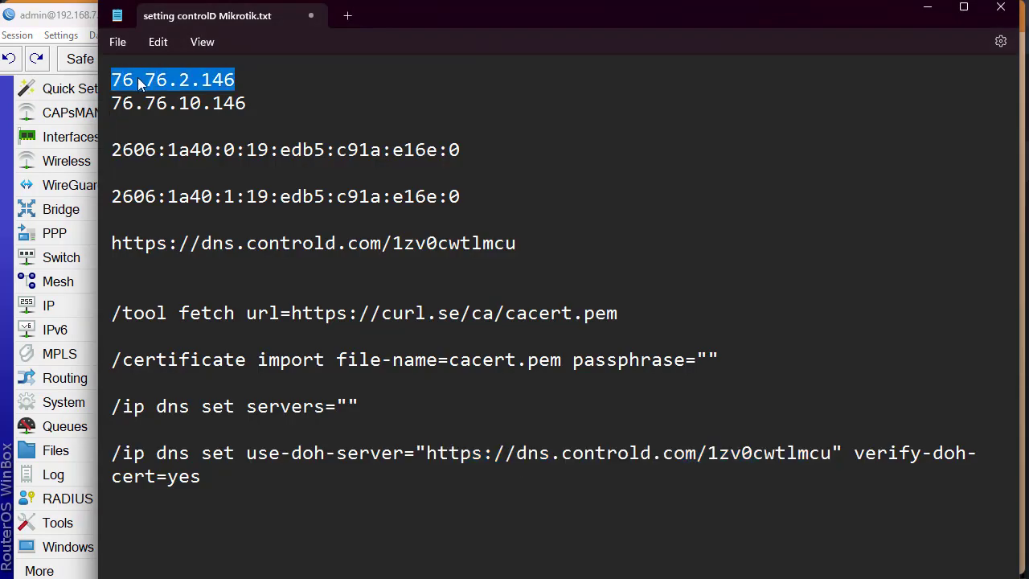
right_click(138, 78)
left_click(178, 159)
key("alt+Tab")
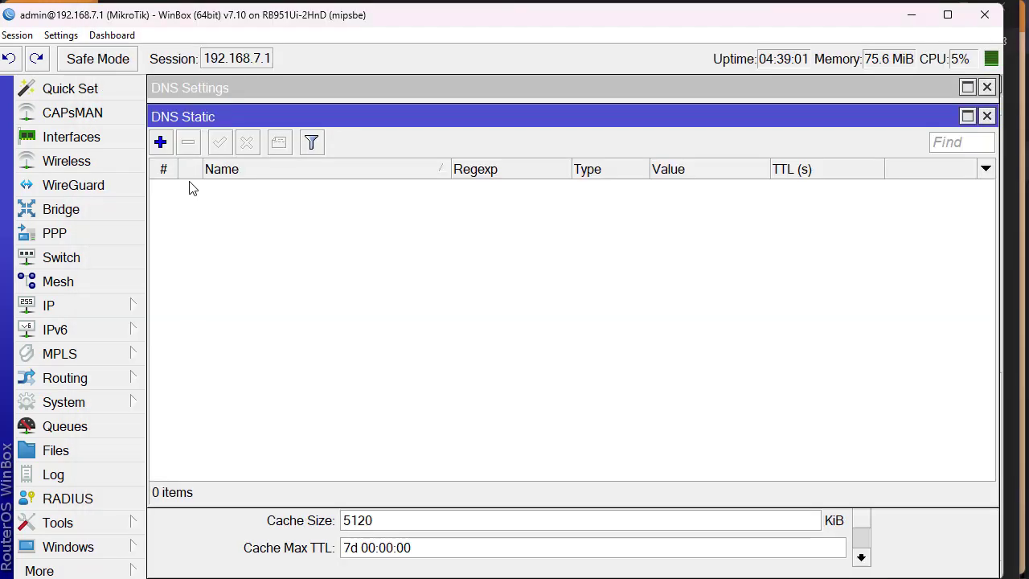
Add a static DNS entry of type A named dns.controld.com with the address 76.76.2.146
left_click(161, 143)
type("dns")
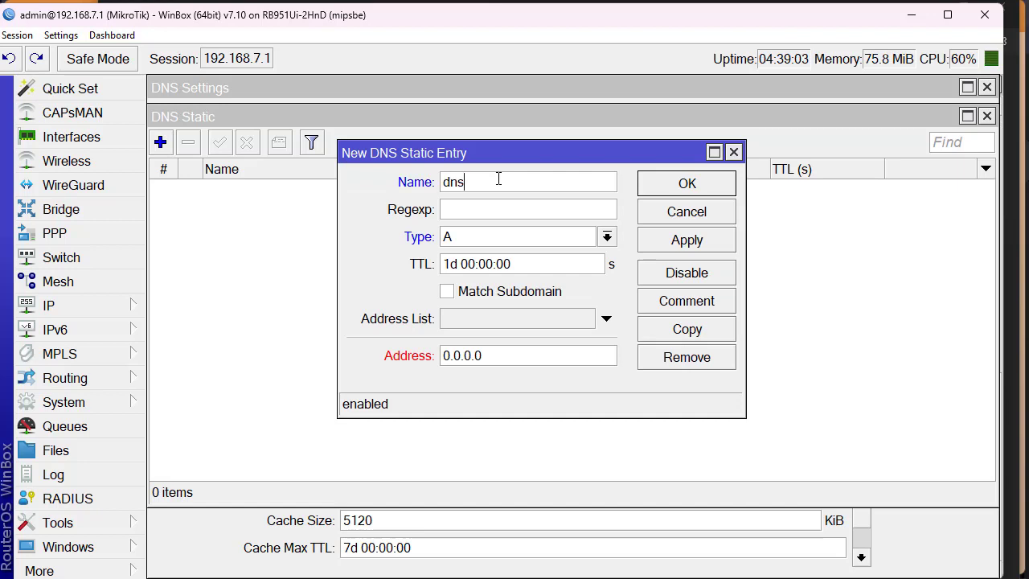
type(".controld.com")
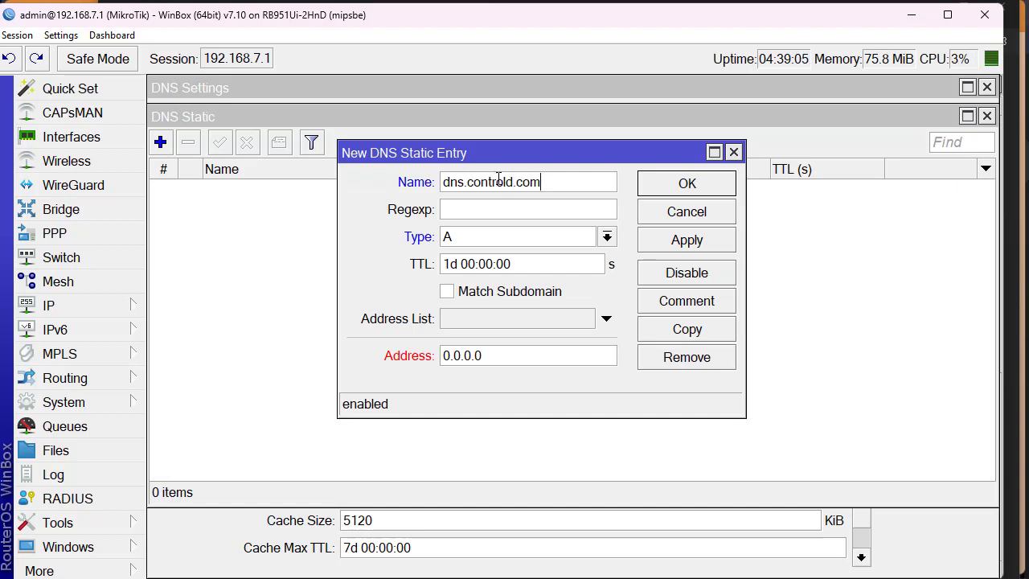
double_click(492, 348)
key("ctrl+v")
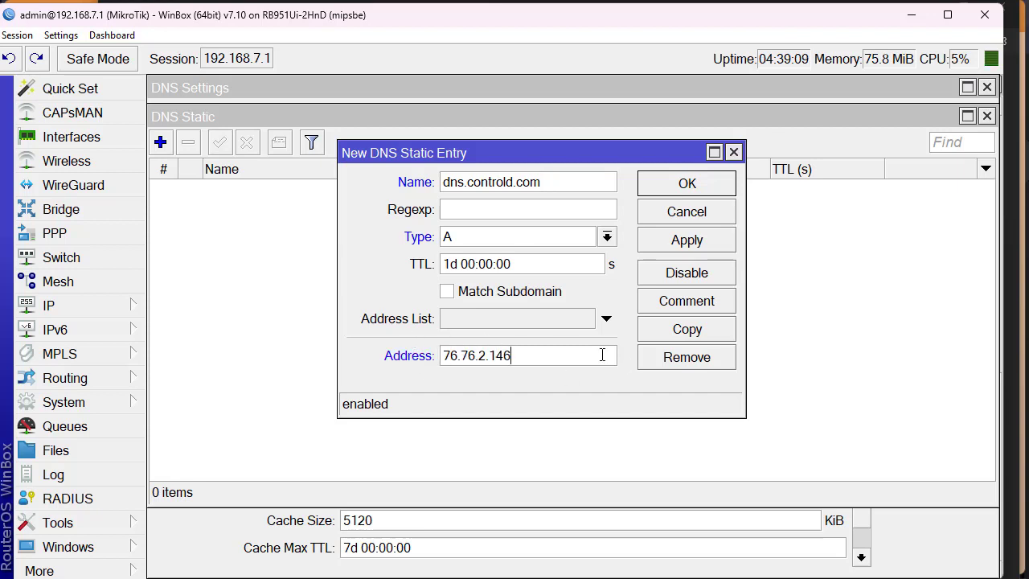
left_click(656, 240)
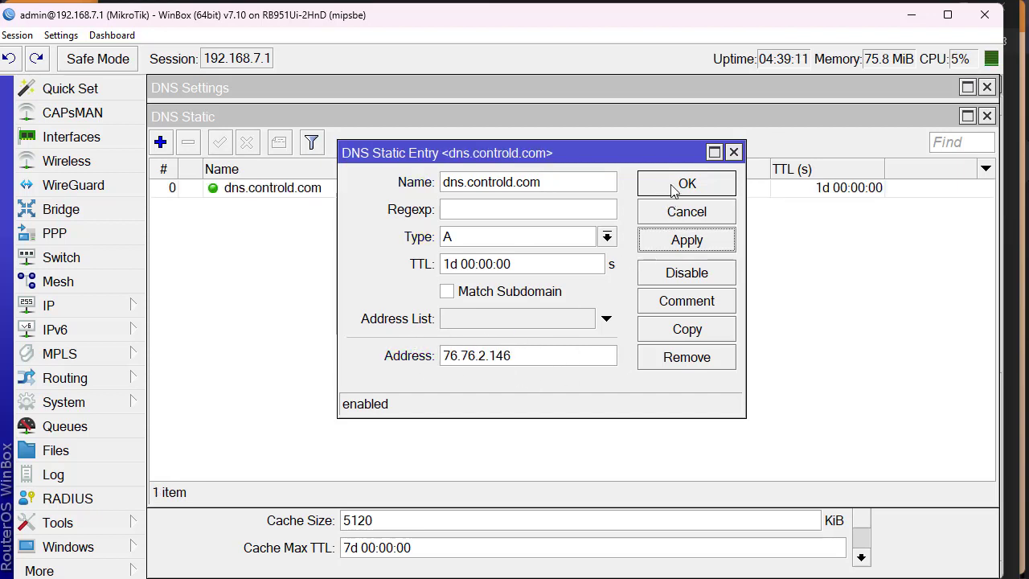
Duplicate the dns.controld.com entry with its address replaced by 76.76.10.146, copied from the Notepad notes
left_click(715, 329)
left_click(592, 372)
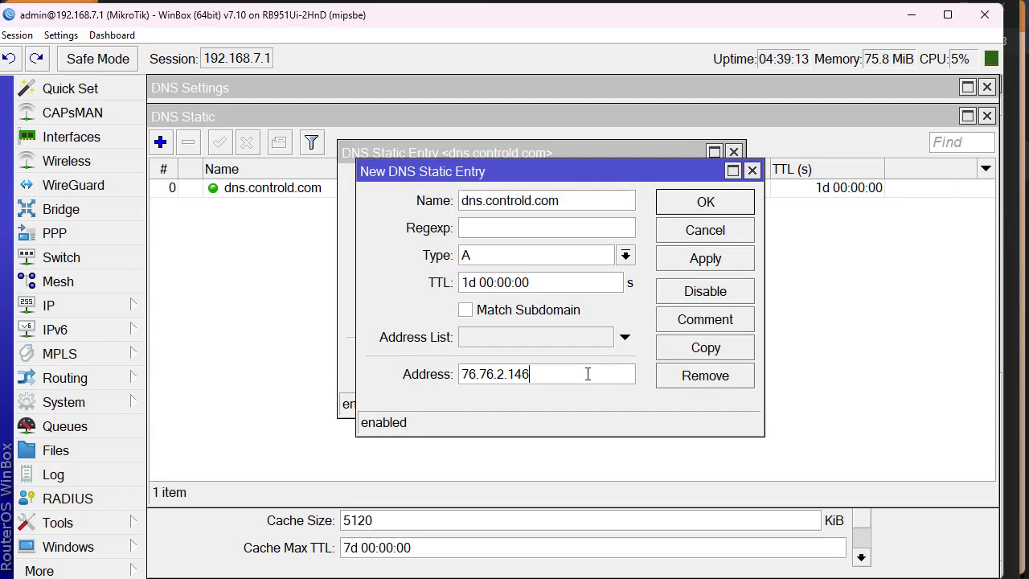
key("alt+Tab")
double_click(205, 103)
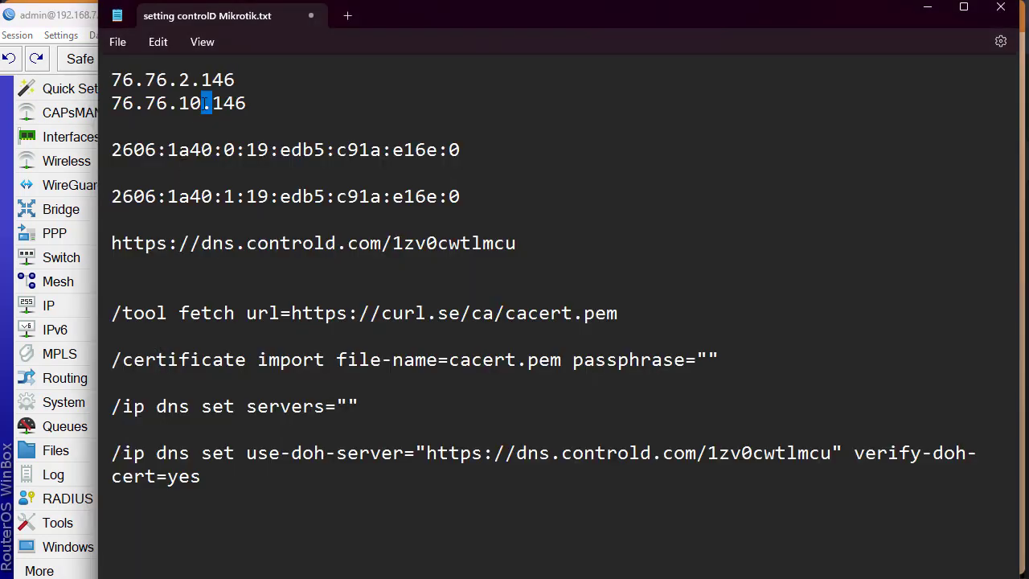
triple_click(206, 103)
right_click(205, 103)
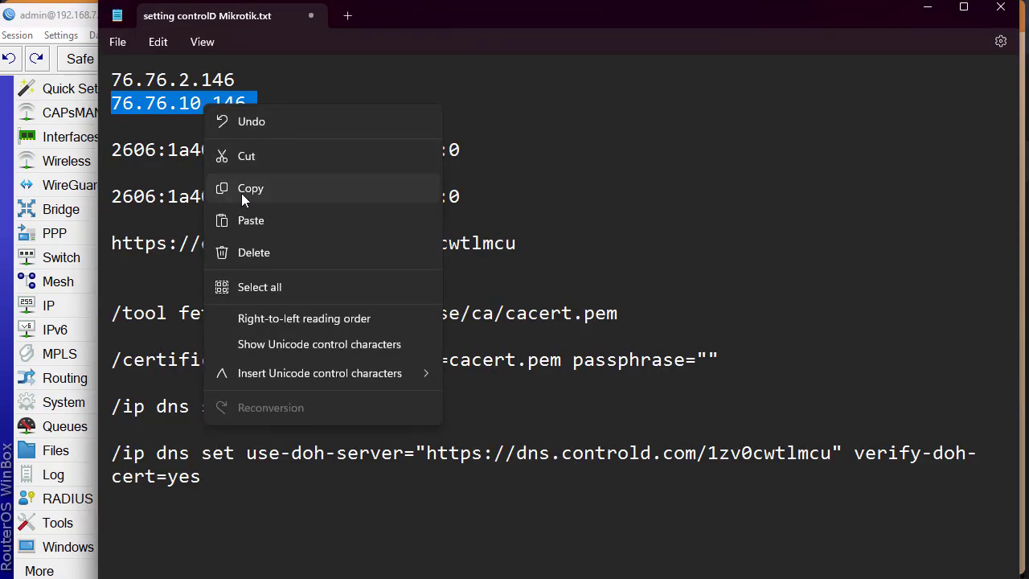
left_click(242, 193)
key("alt+Tab")
double_click(561, 367)
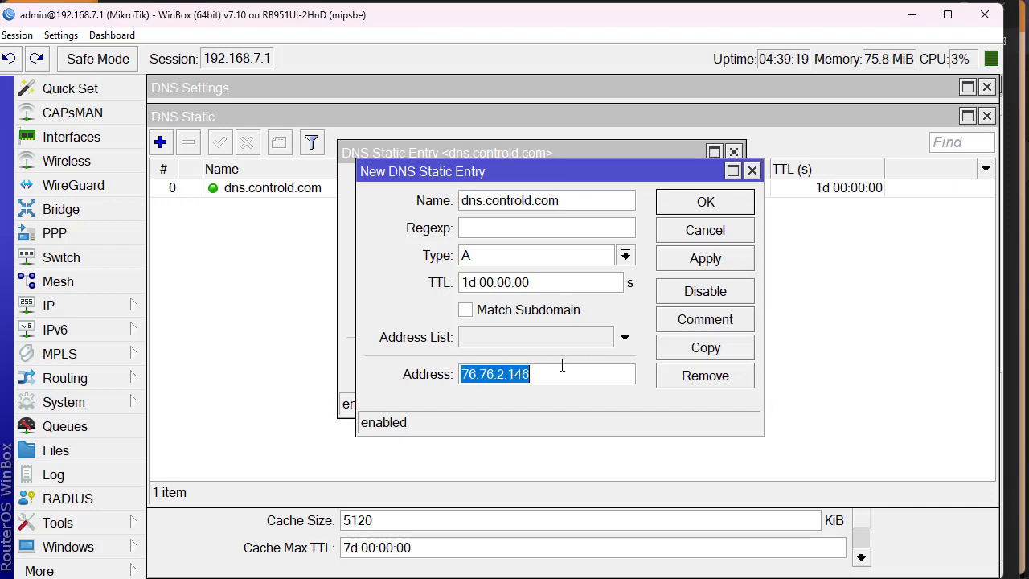
key("ctrl+v")
left_click(742, 208)
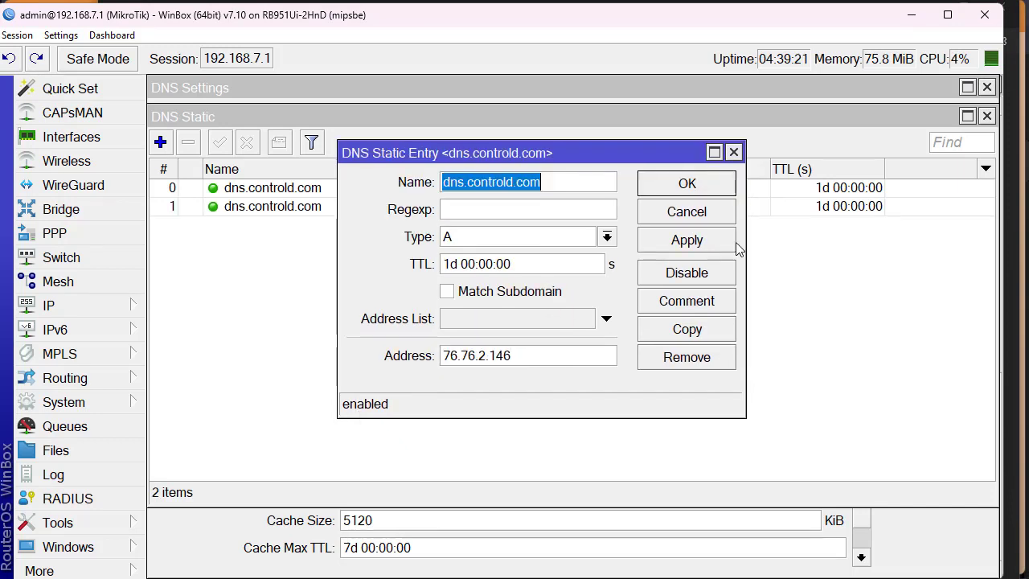
Duplicate the dns.controld.com entry as type AAAA with the IPv6 address 2606:1a40:0:19:edb5:c91a:e16e:0 from the Notepad notes
left_click(698, 332)
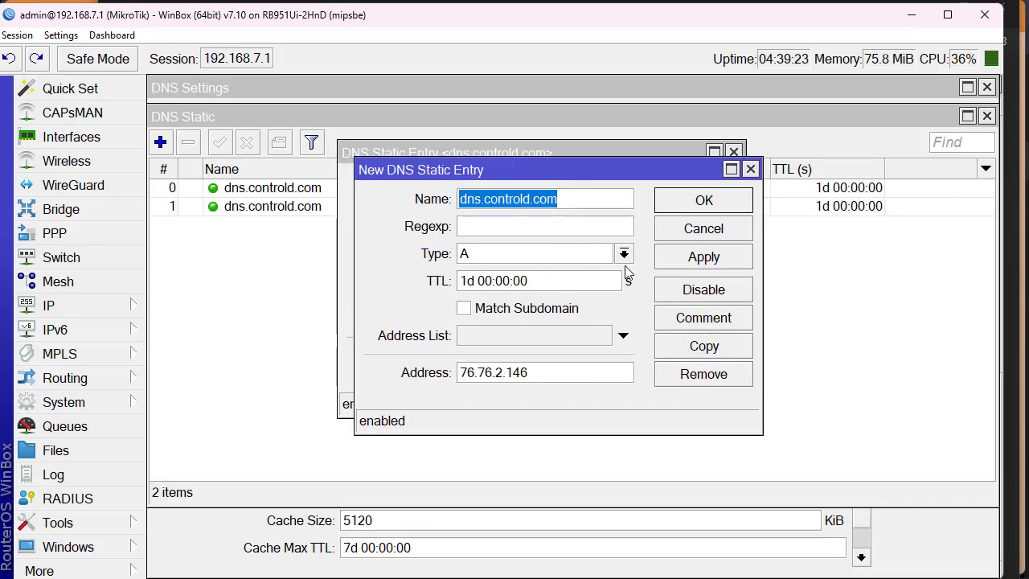
left_click(624, 254)
left_click(475, 290)
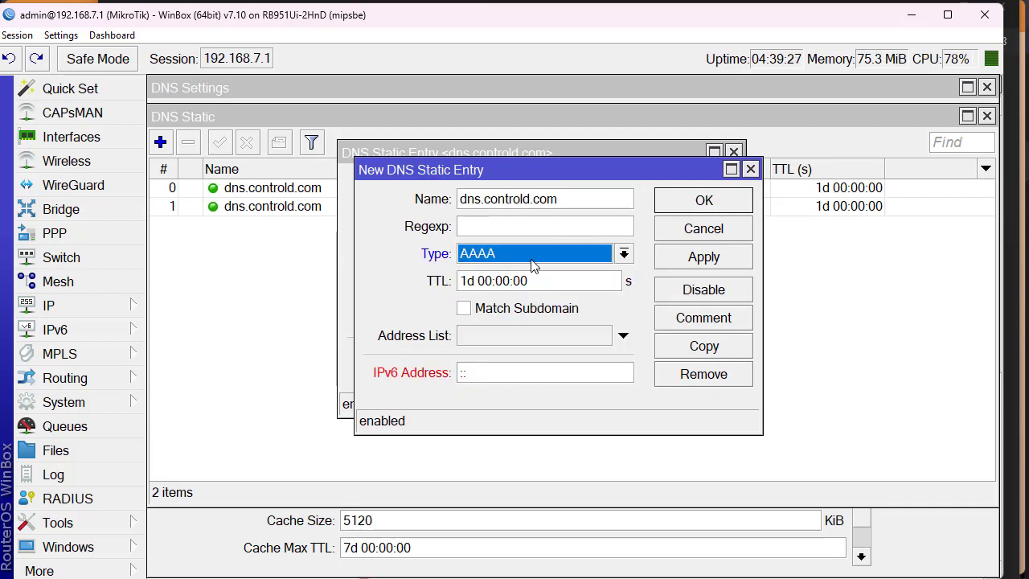
key("alt+Tab")
triple_click(426, 150)
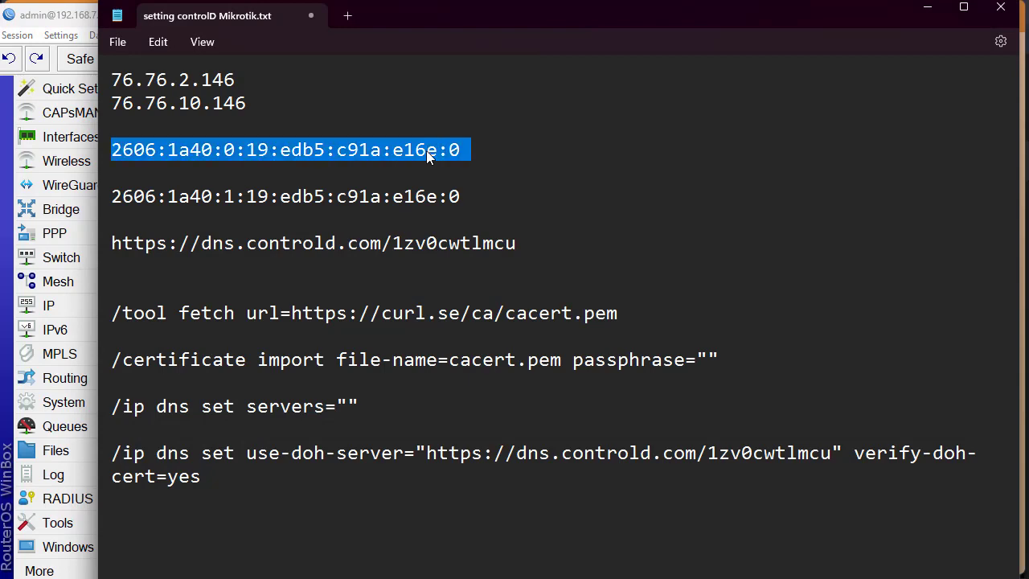
key("alt+Tab")
left_click(518, 372)
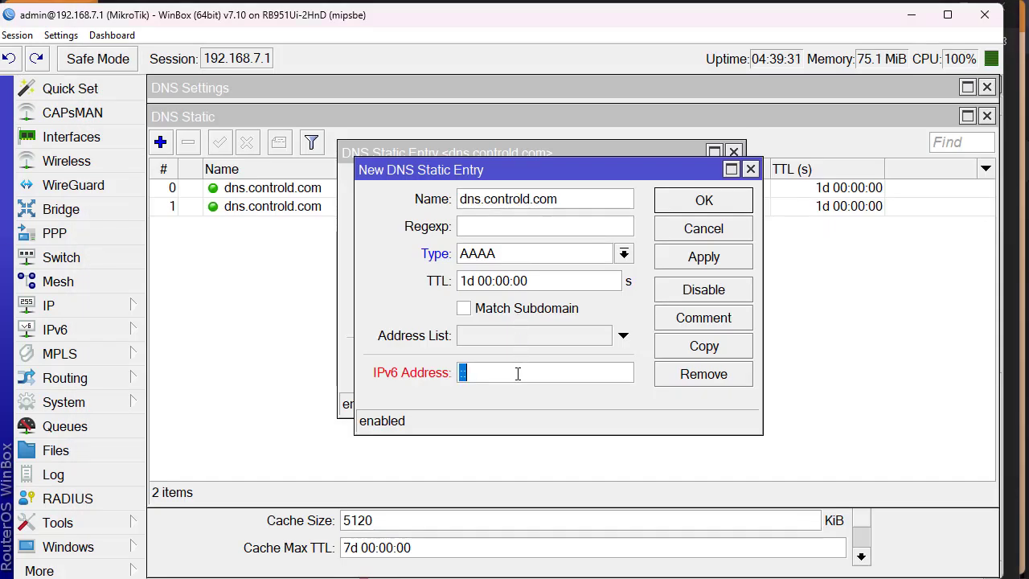
key("ctrl+v")
left_click(697, 206)
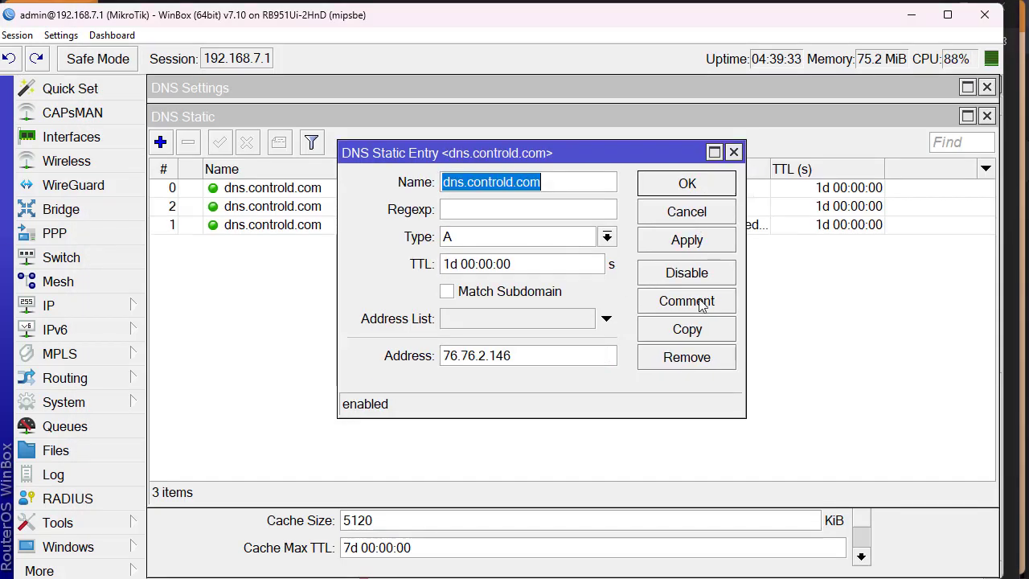
Duplicate the AAAA dns.controld.com entry with its IPv6 address replaced by 2606:1a40:1:19:edb5:c91a:e16e:0, copied from the Notepad notes
key("Escape")
double_click(411, 225)
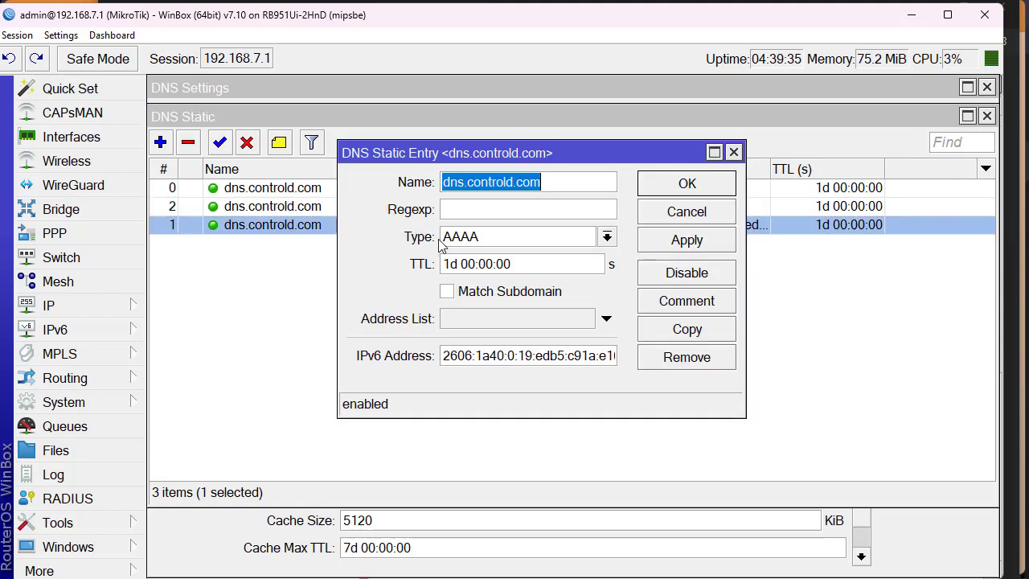
left_click(673, 334)
left_click(628, 374)
key("alt+Tab")
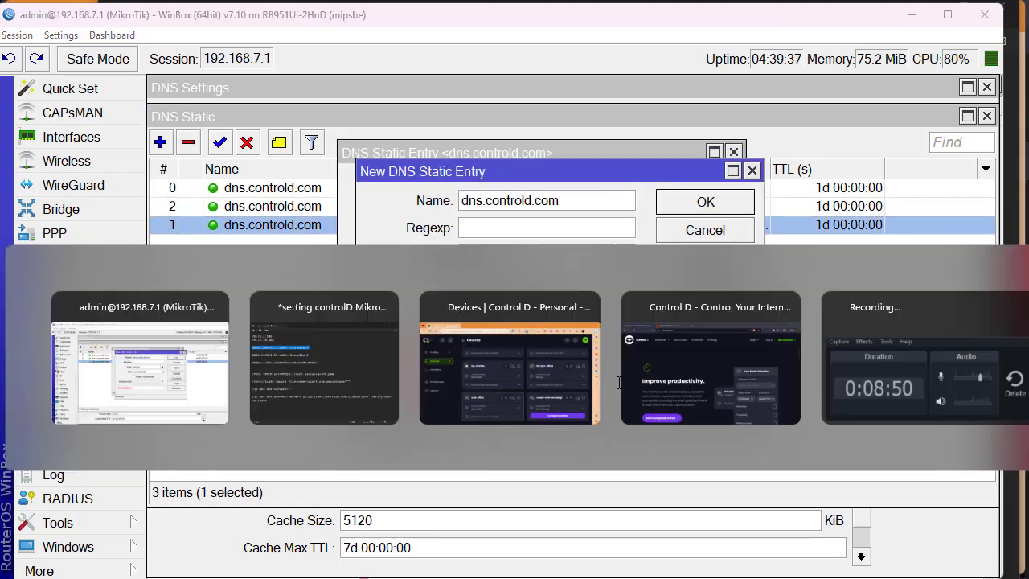
triple_click(375, 196)
right_click(376, 197)
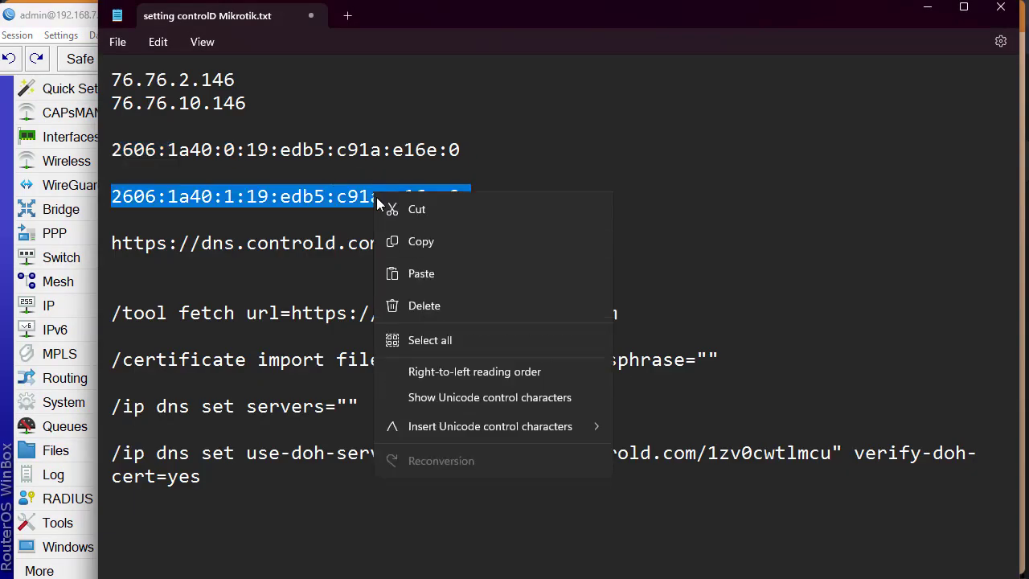
left_click(410, 278)
right_click(363, 198)
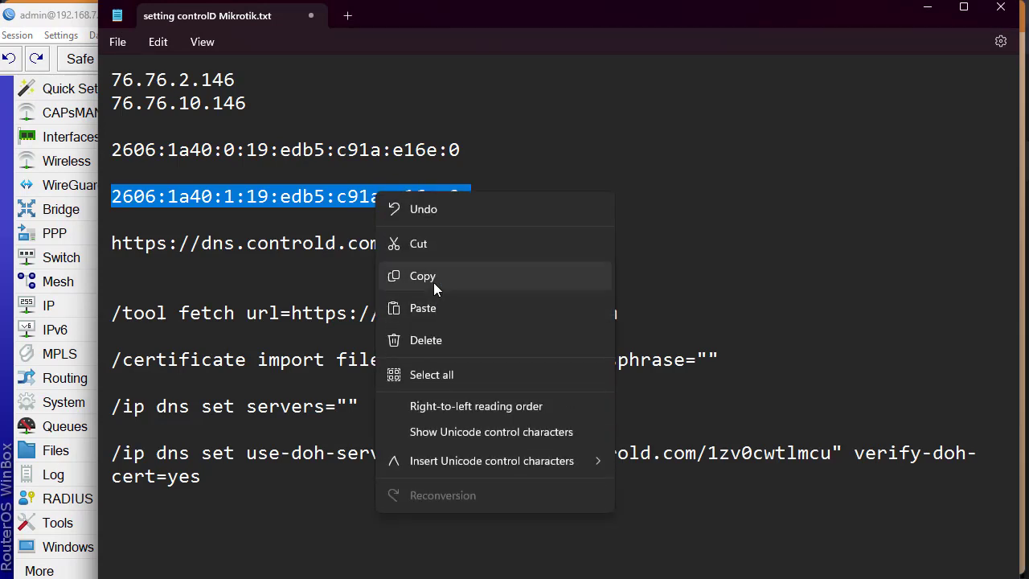
left_click(434, 282)
key("alt+Tab")
left_click(528, 375)
key("ctrl+v")
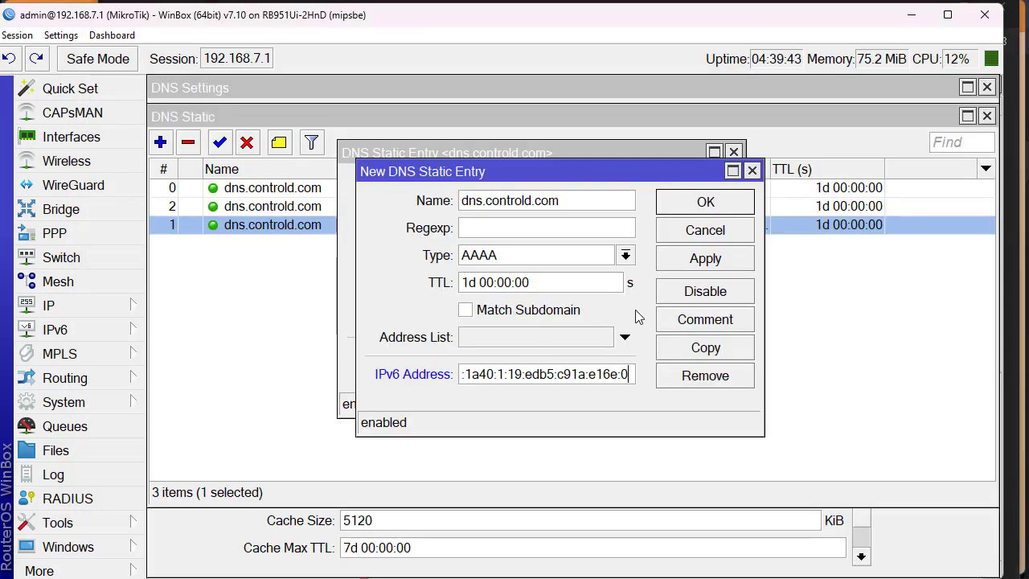
left_click(716, 261)
left_click(715, 206)
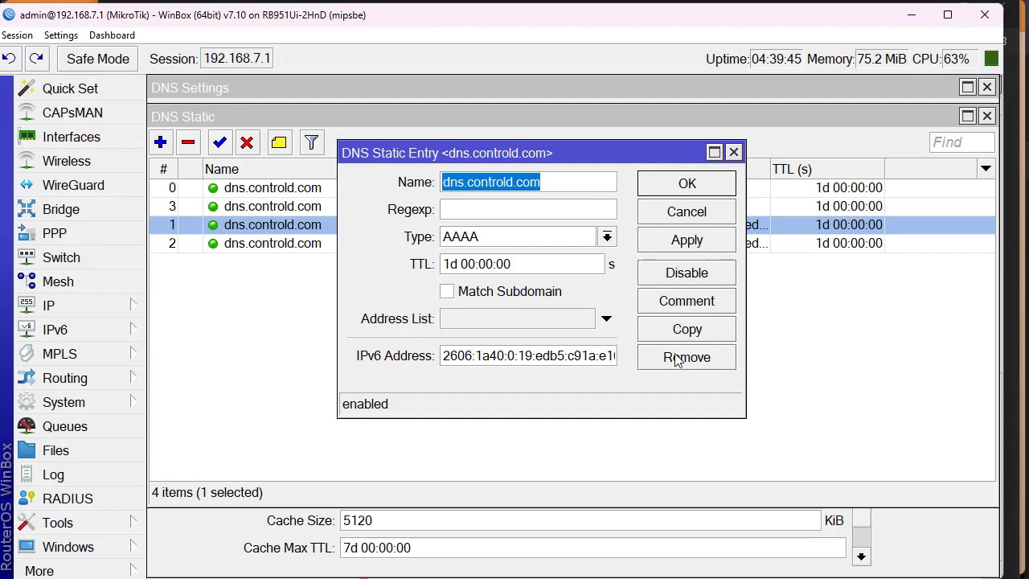
key("Escape")
Review and close the static DNS list, then save the DNS settings and close the terminal
key("Down")
key("Up")
key("Up")
key("Up")
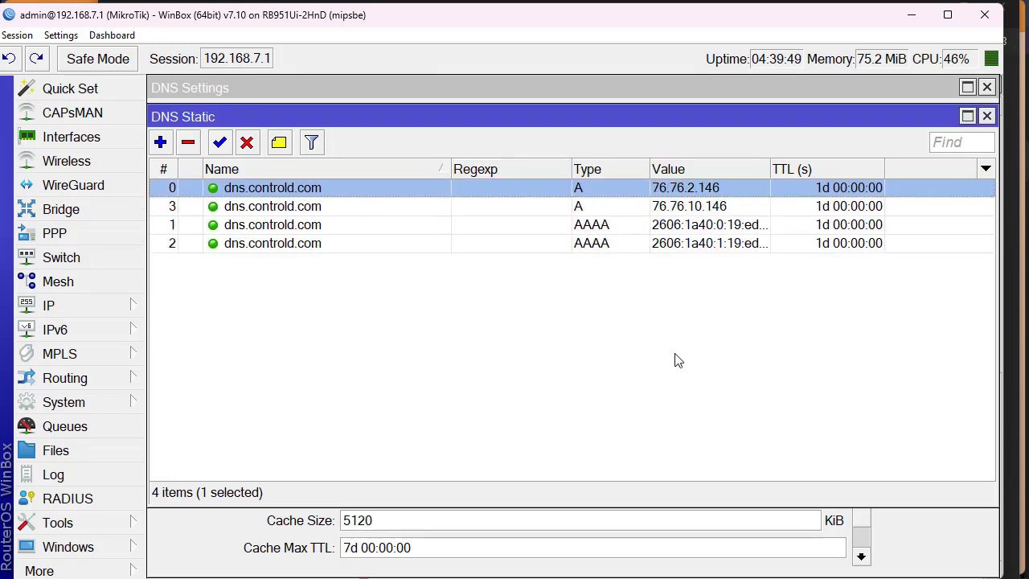
key("Escape")
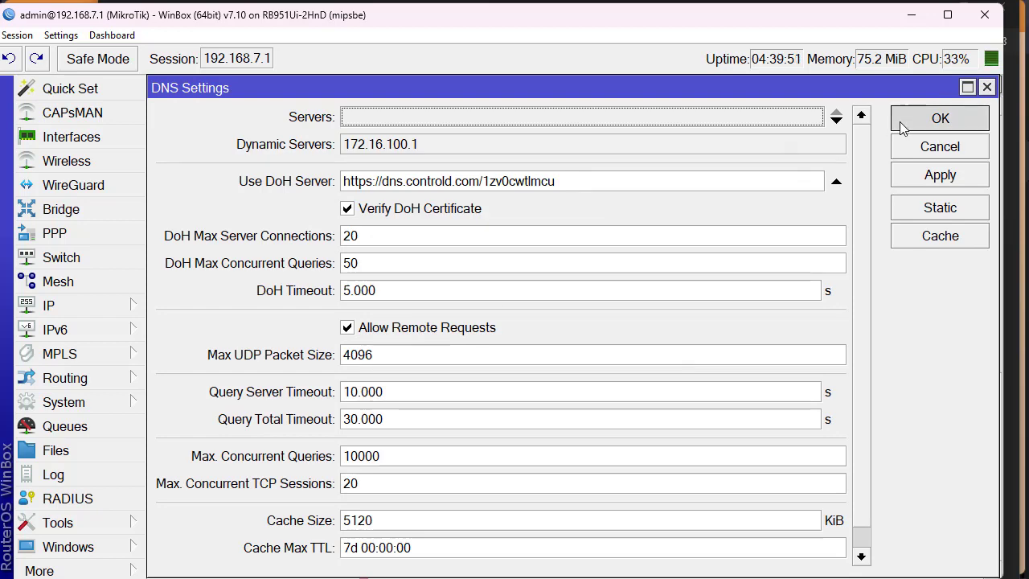
left_click(937, 117)
left_click(930, 92)
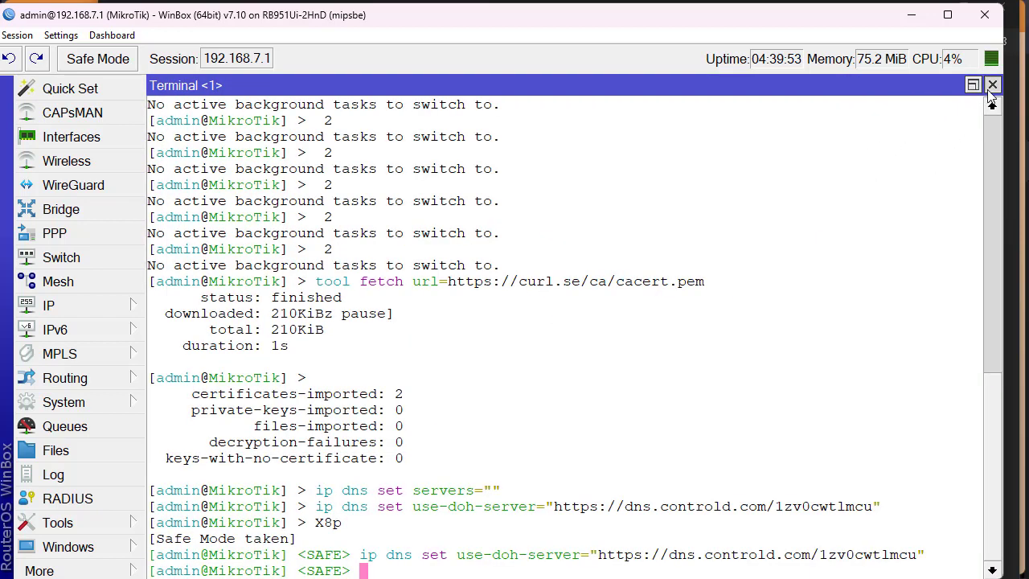
left_click(992, 84)
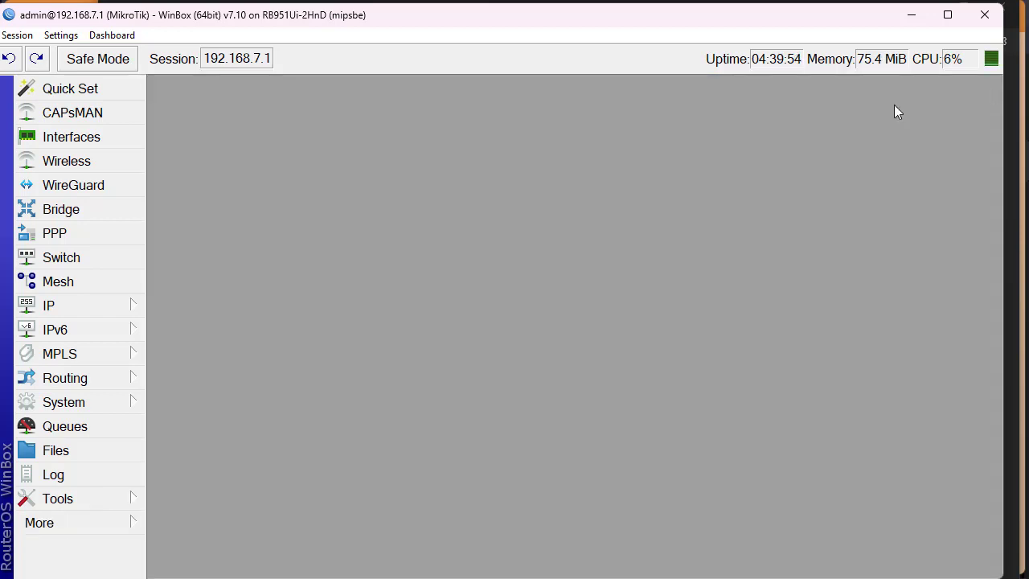
Open the firewall NAT rules and check the match and redirect settings of the TCP rule for destination port 53
left_click(116, 309)
left_click(199, 331)
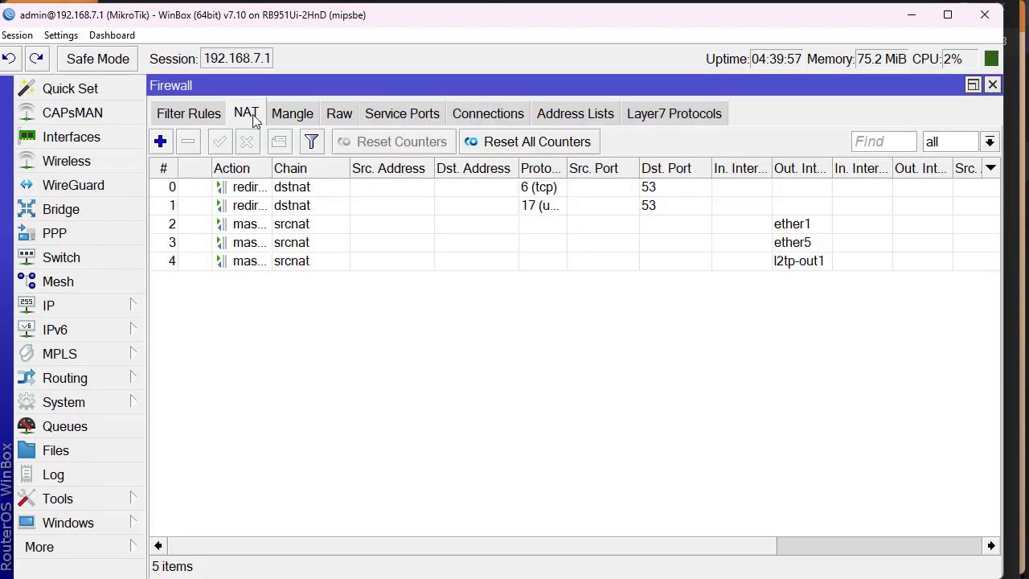
left_click(528, 193)
double_click(528, 192)
left_click(521, 115)
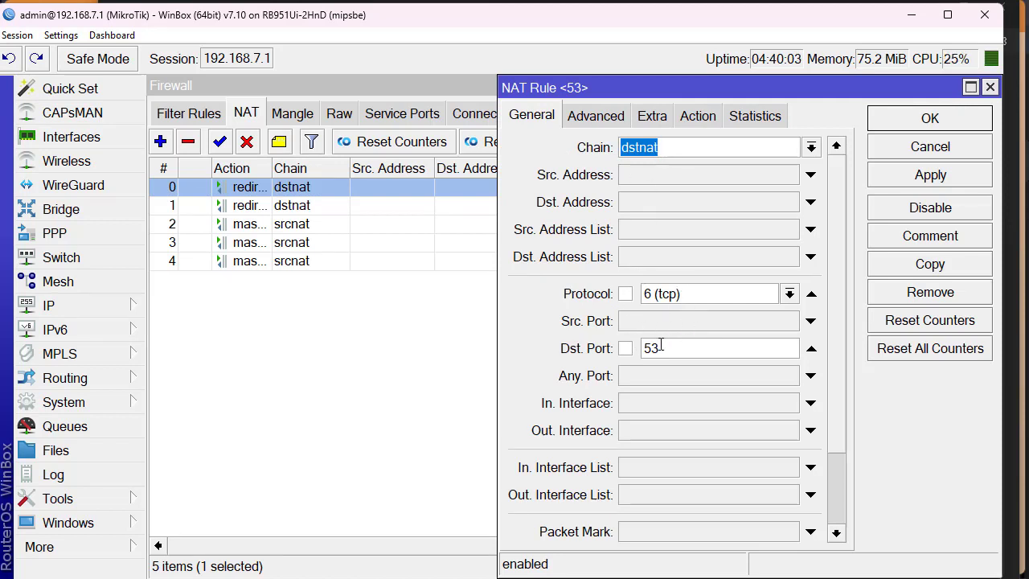
left_click(697, 118)
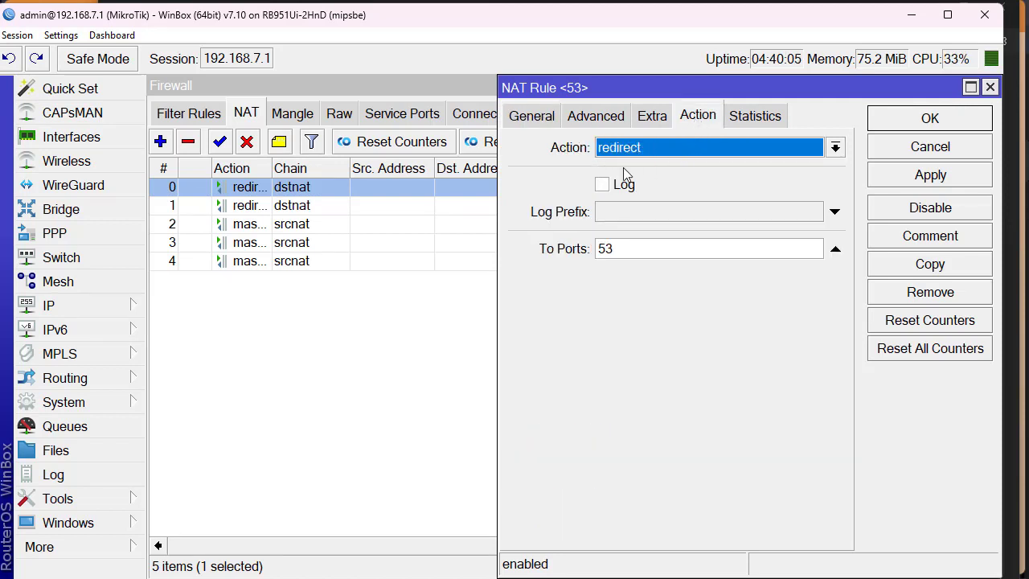
left_click(620, 250)
left_click_drag(620, 250, 526, 262)
key("Return")
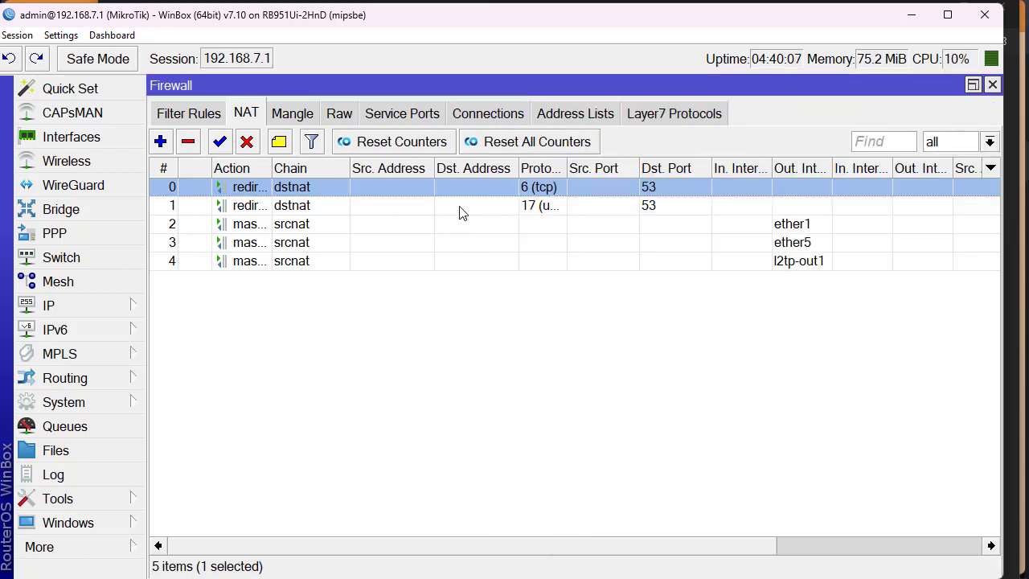
Check the match and redirect settings of the UDP NAT rule for destination port 53, then close the firewall
double_click(463, 207)
left_click(531, 115)
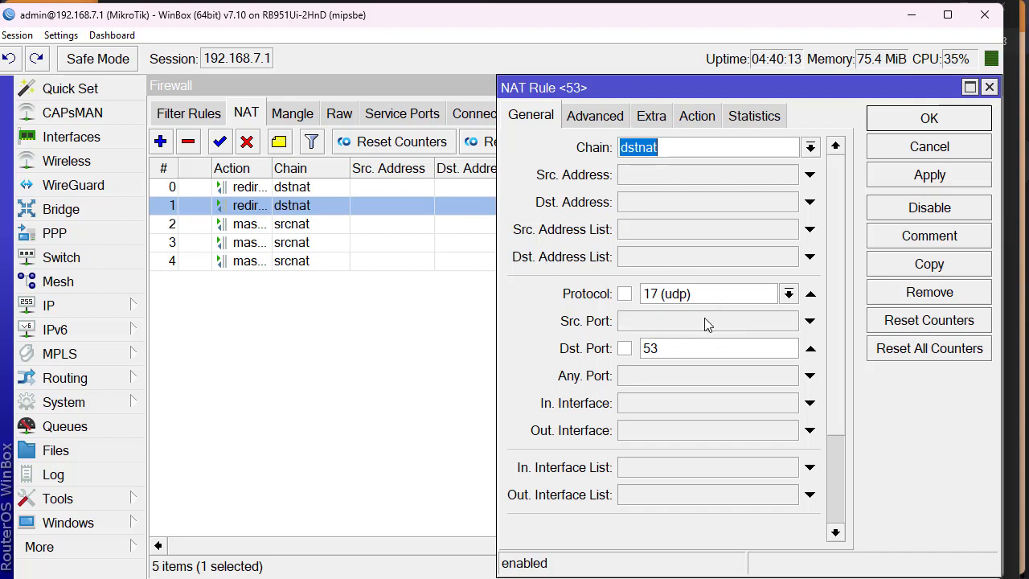
left_click(698, 118)
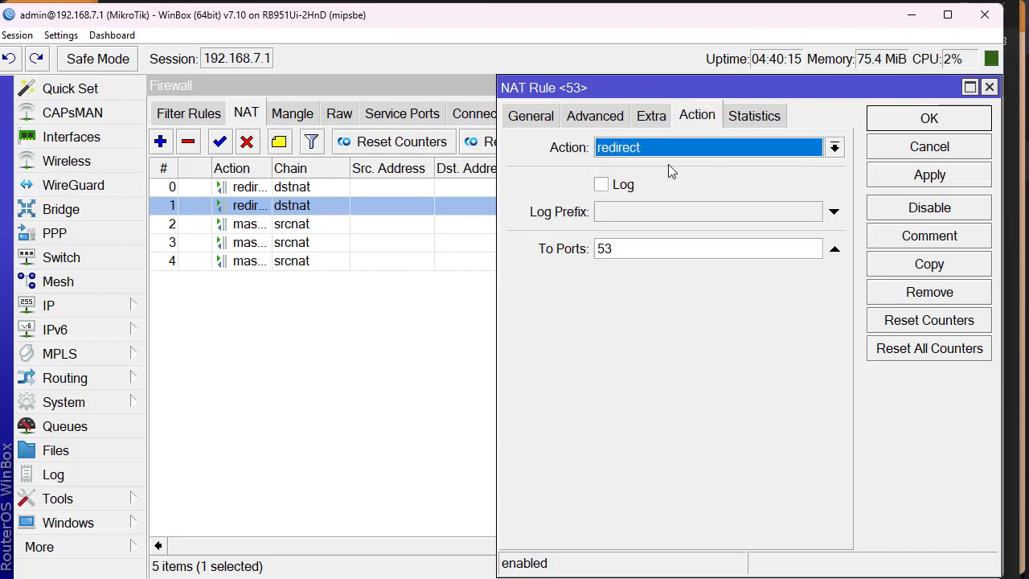
left_click(627, 248)
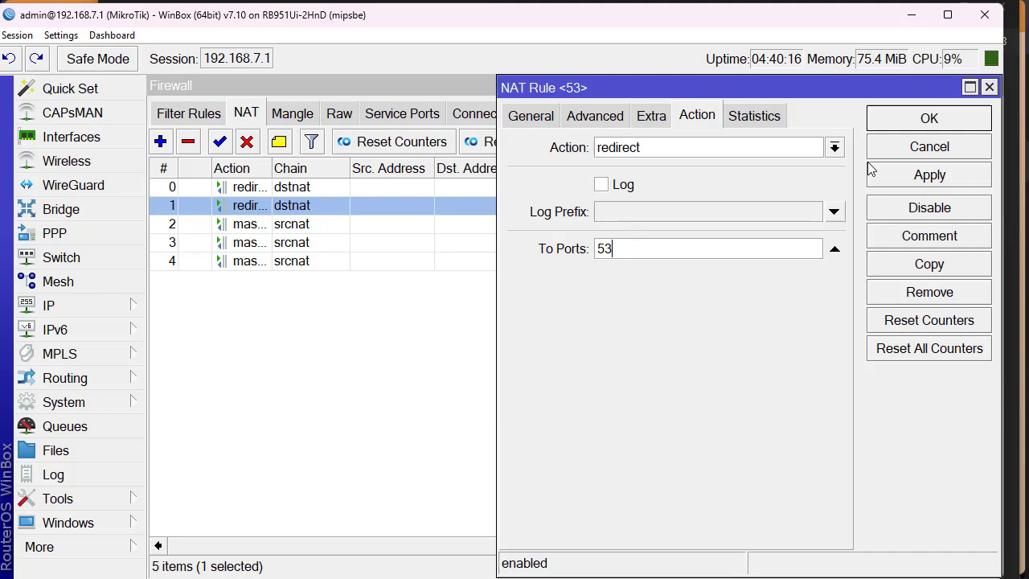
left_click(899, 123)
key("Escape")
Check the Allow Remote Requests option in the router's DNS settings and apply the settings
left_click(143, 305)
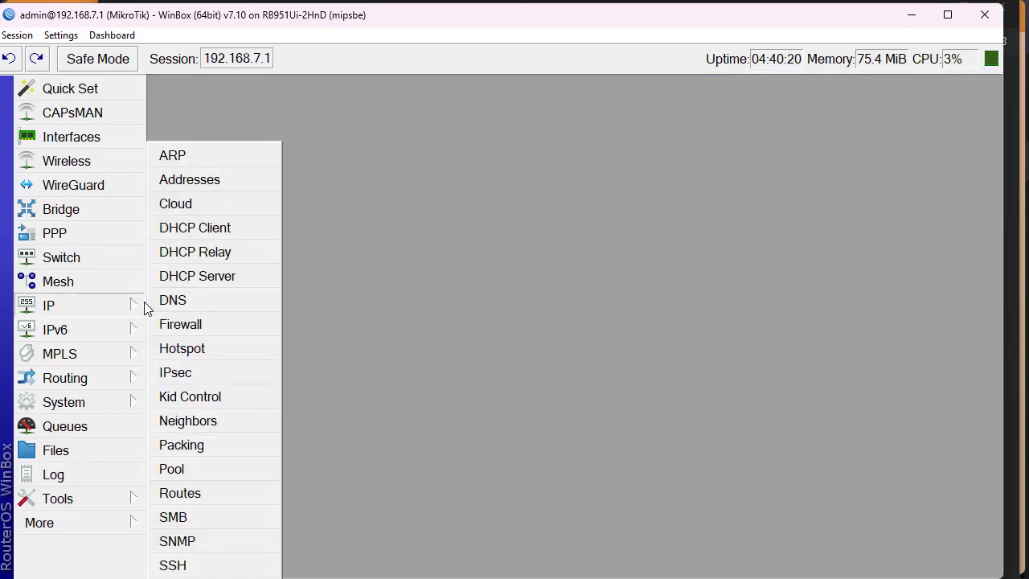
left_click(239, 300)
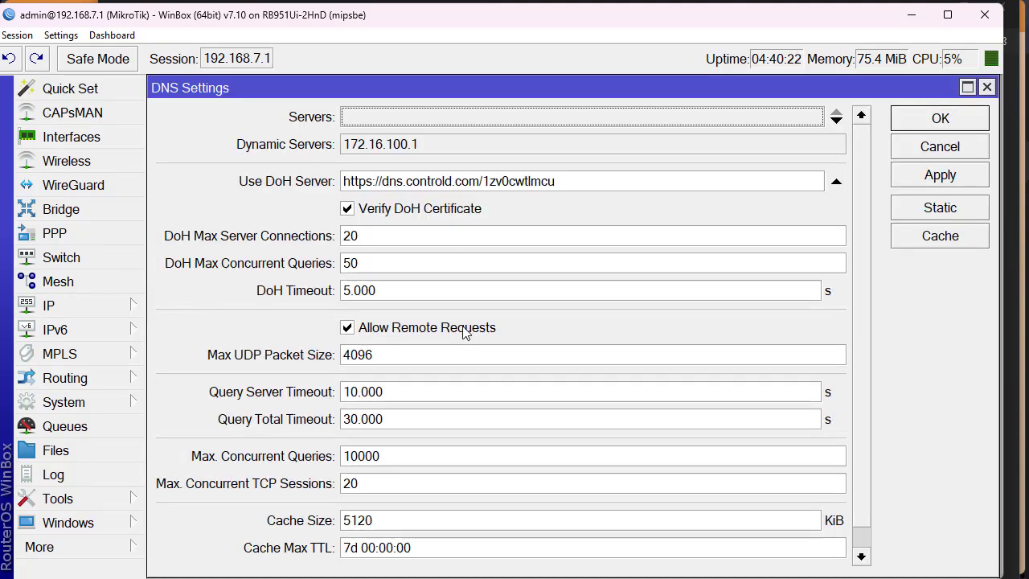
left_click(939, 175)
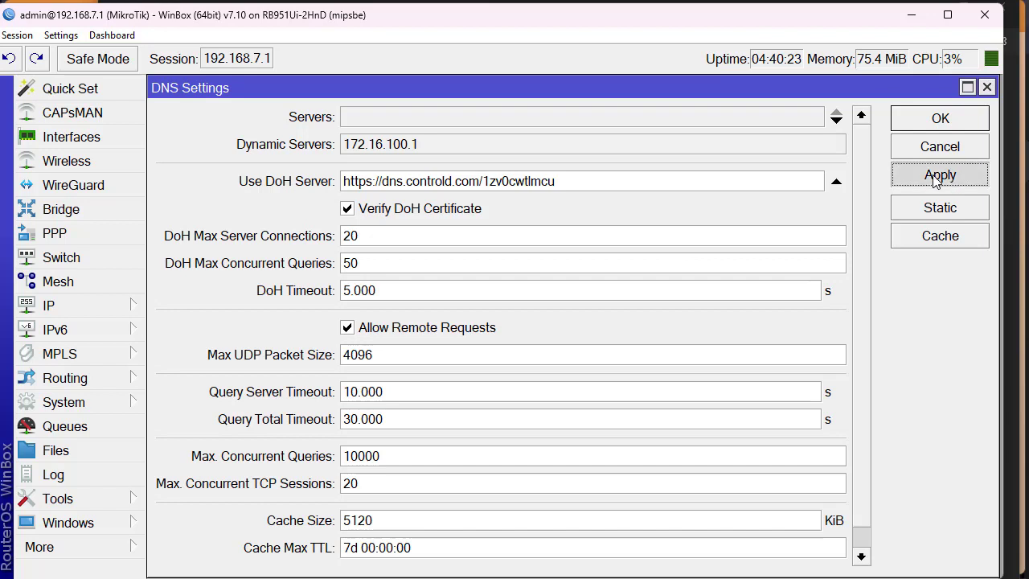
left_click(935, 119)
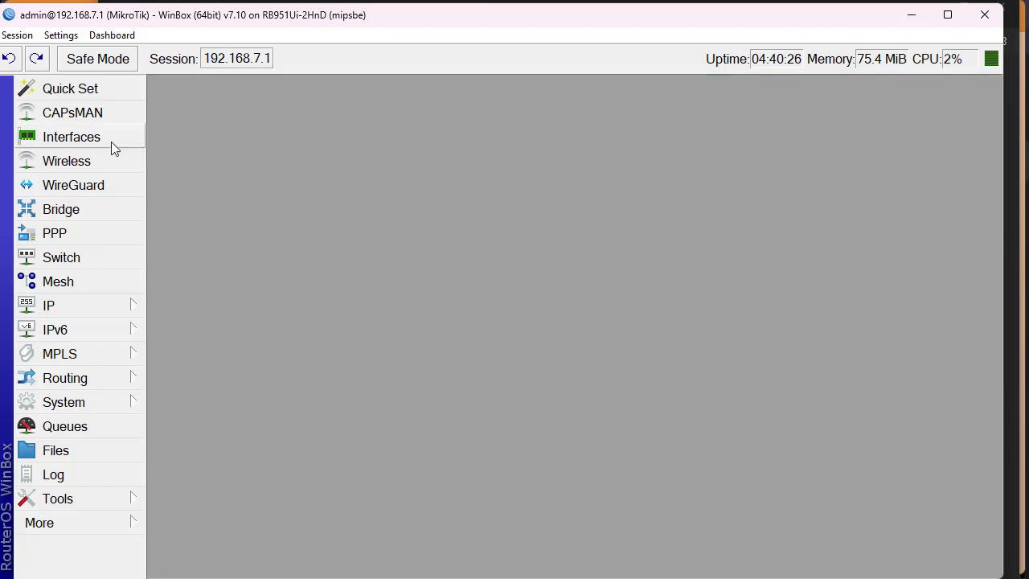
Examine the latest router log entries for DNS changes and errors
left_click(73, 473)
left_click(634, 526)
left_click(619, 470)
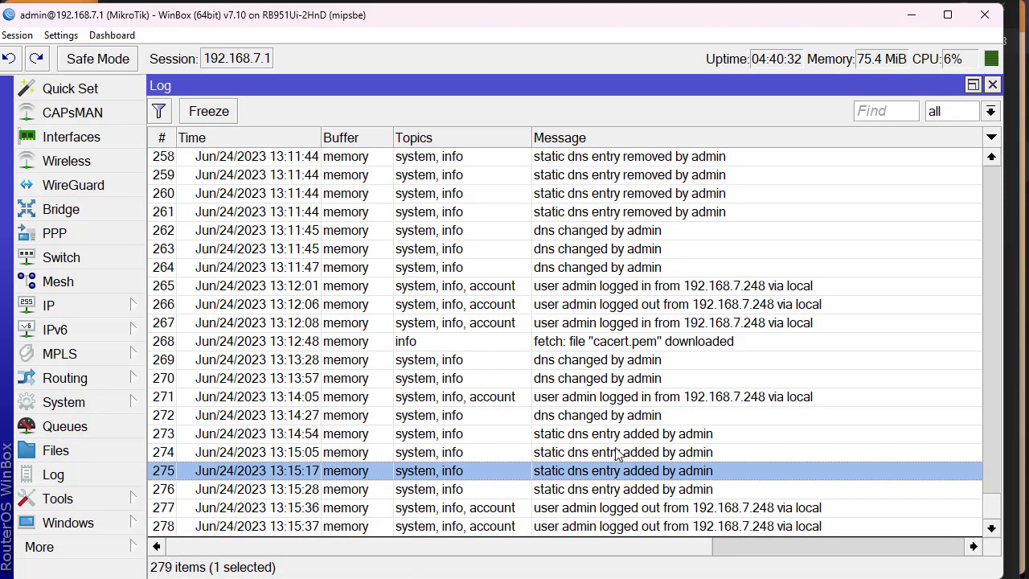
left_click(621, 416)
left_click(614, 440)
left_click(631, 478)
key("Escape")
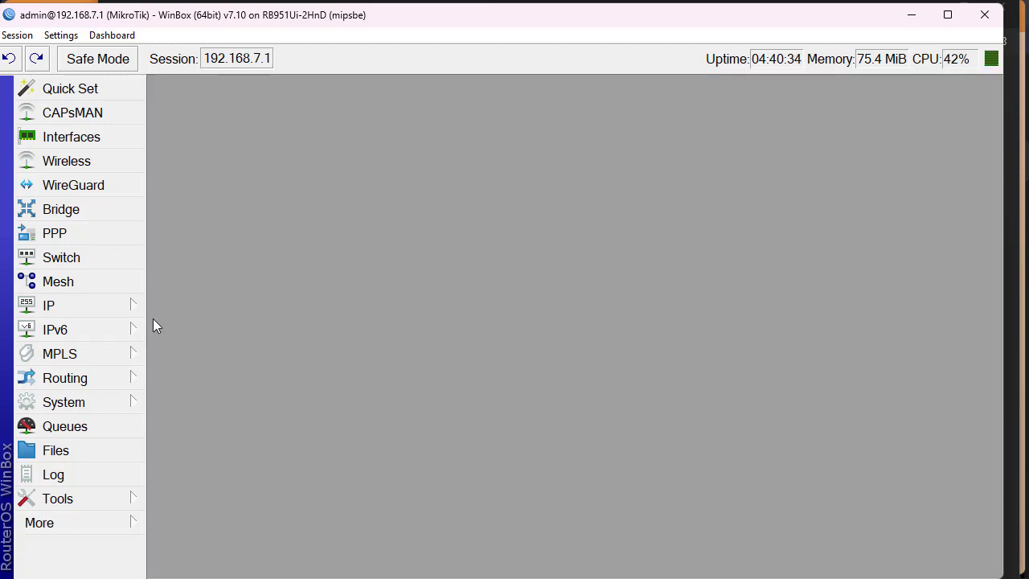
Search the router's DNS cache for controld and inspect the matching records
left_click(131, 309)
left_click(186, 304)
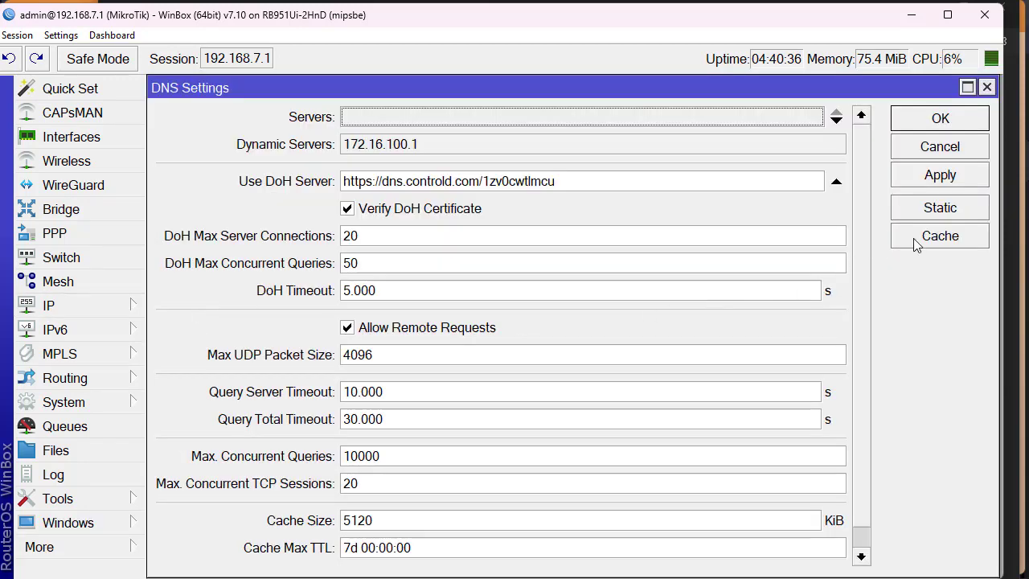
left_click(938, 234)
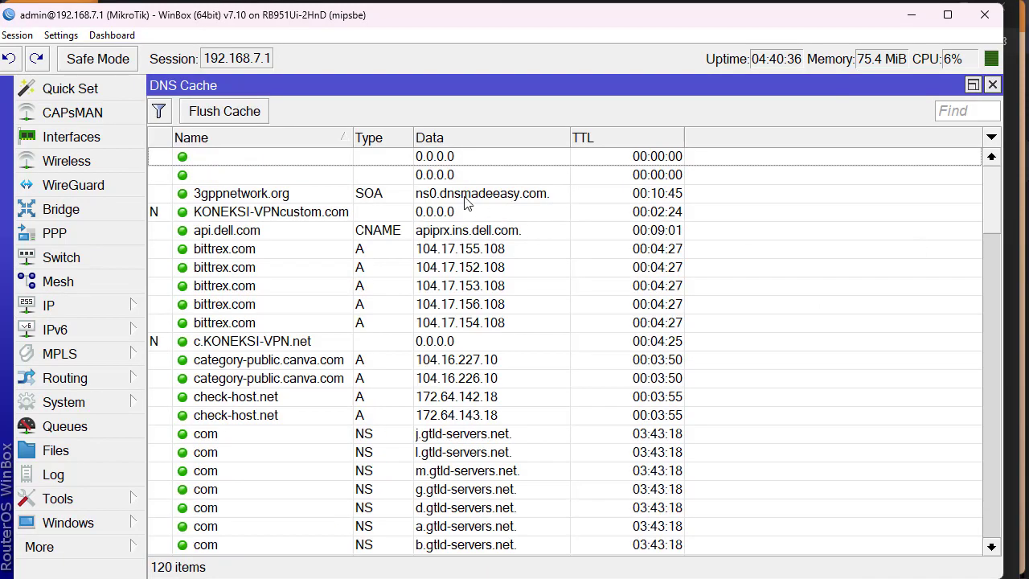
left_click(968, 115)
type("controld")
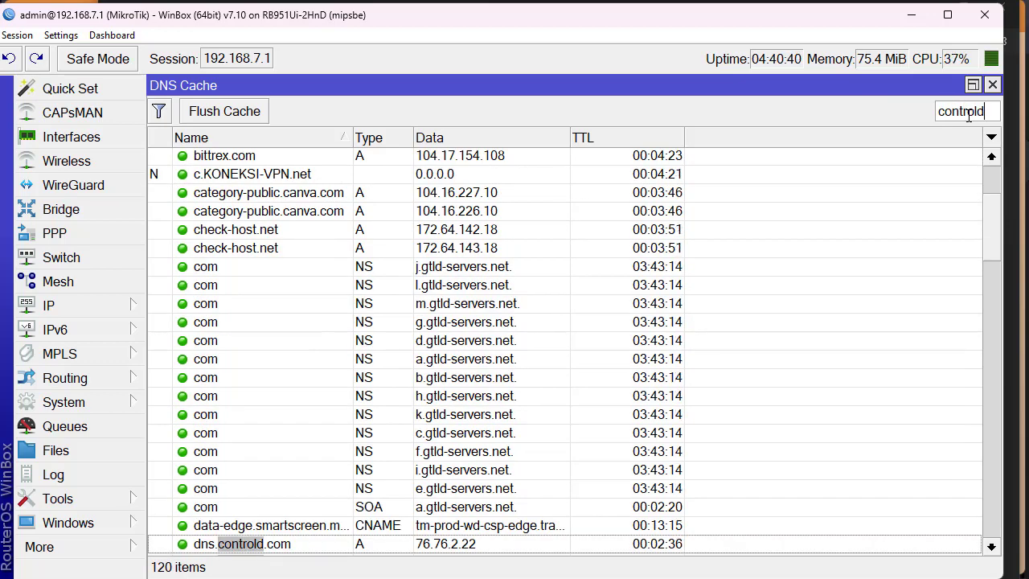
scroll(745, 344, "down", 3)
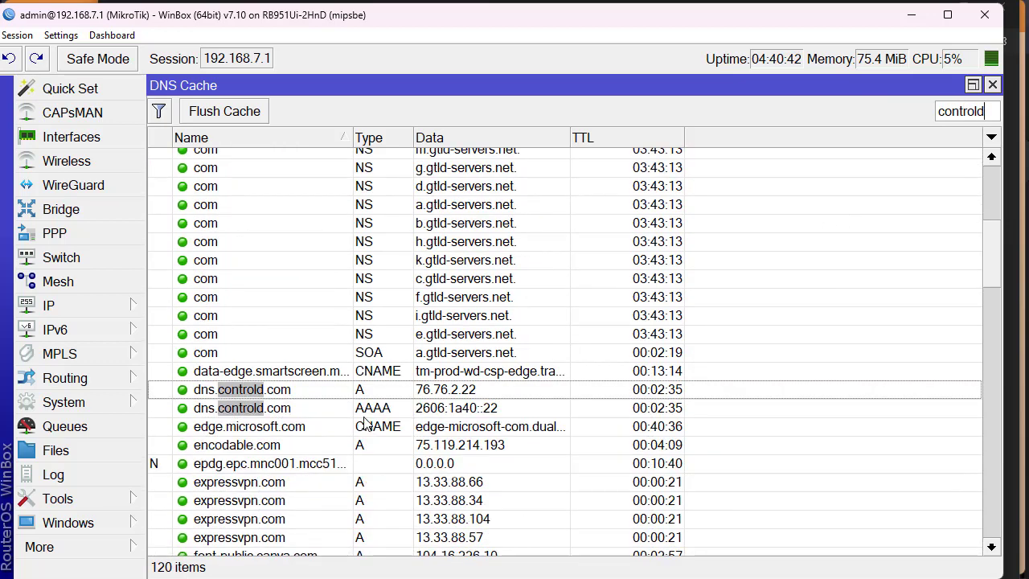
left_click(323, 389)
left_click(326, 390)
left_click(329, 410)
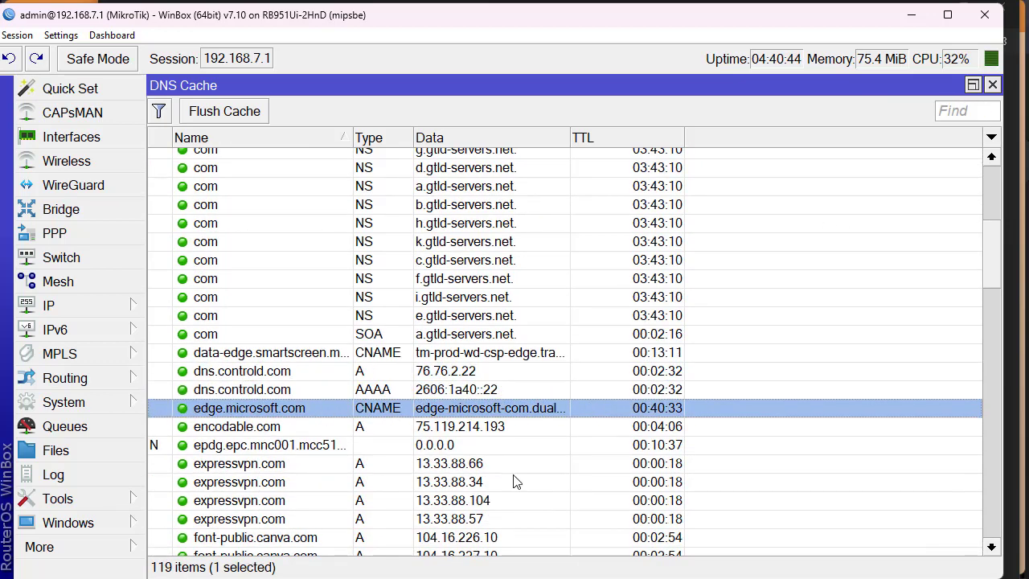
Refresh the Control D devices page in the browser, check when router-mid-teknologi last queried, and view its analytics
key("alt+Tab")
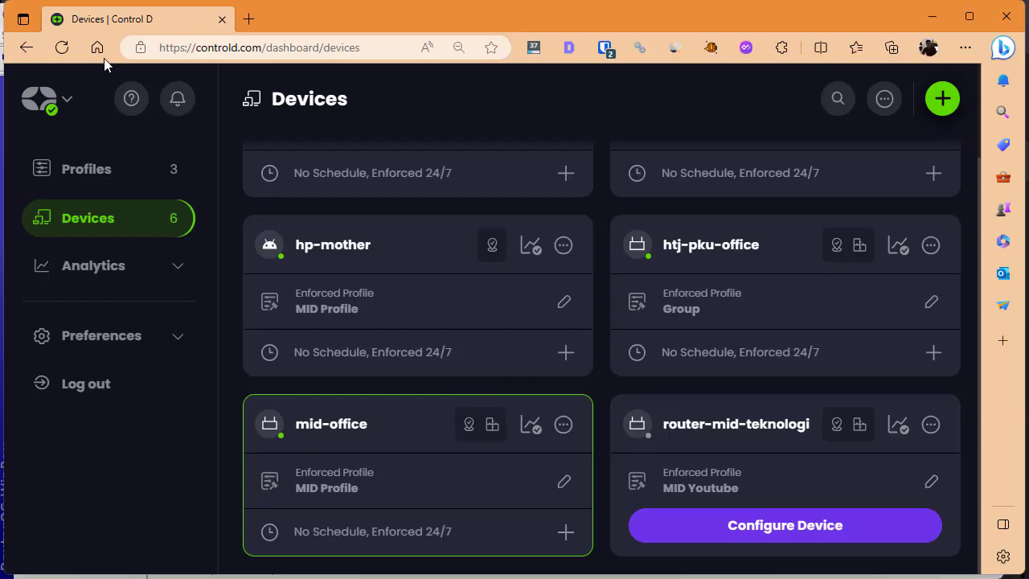
left_click(62, 47)
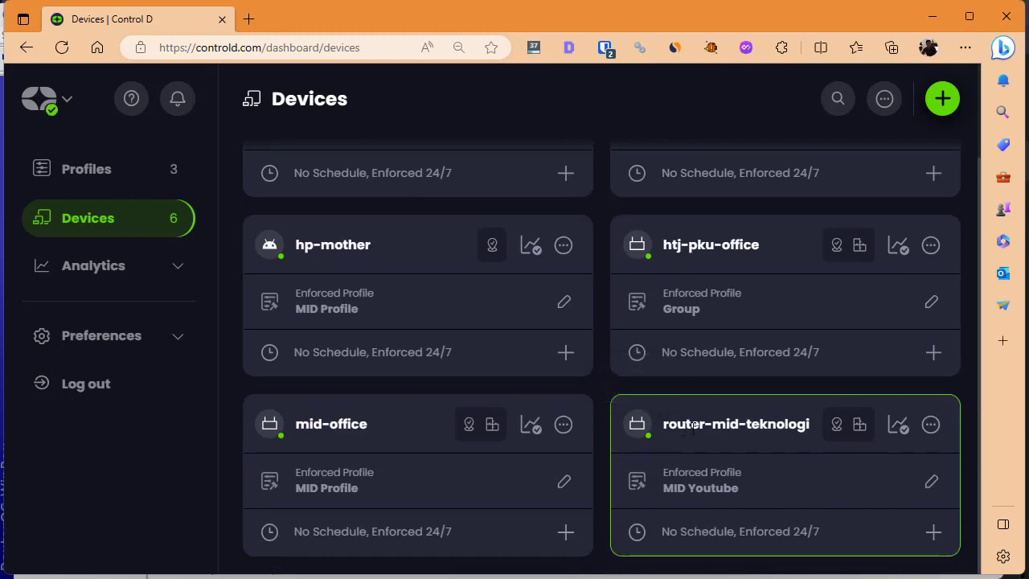
mouse_move(635, 435)
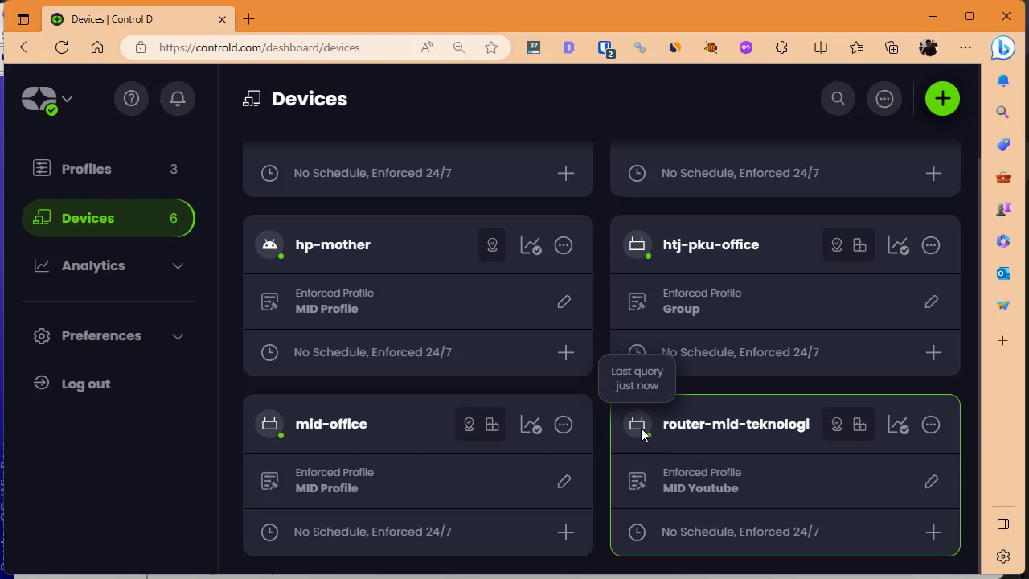
left_click(898, 431)
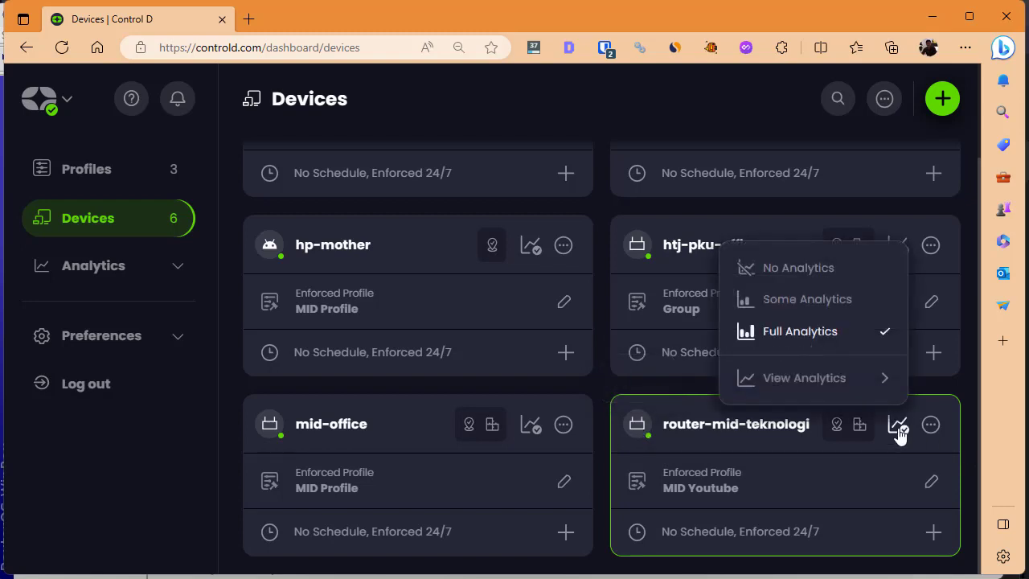
left_click(802, 379)
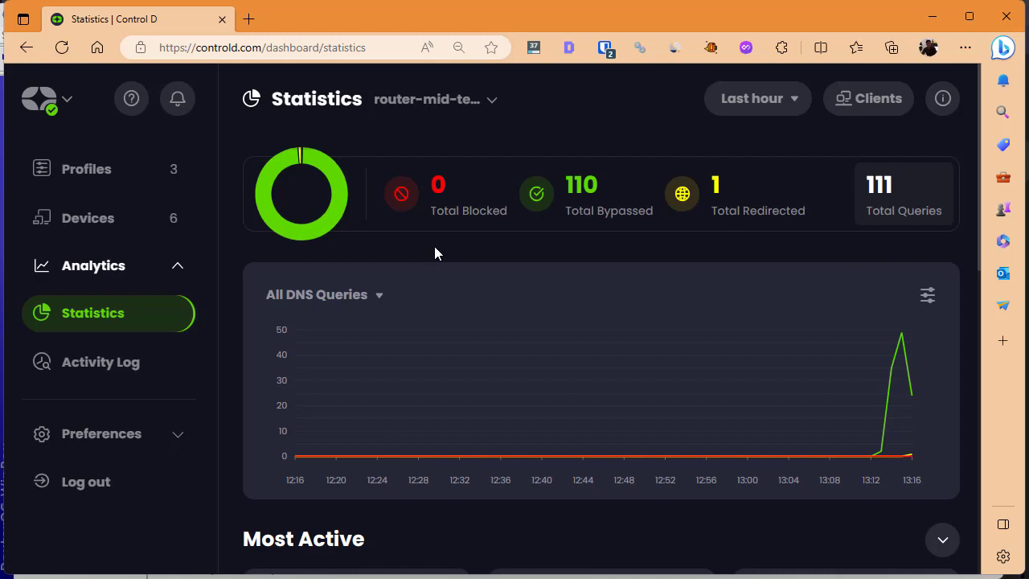
Edit the MID Youtube profile and block Ads & Trackers at the Relaxed level
left_click(105, 169)
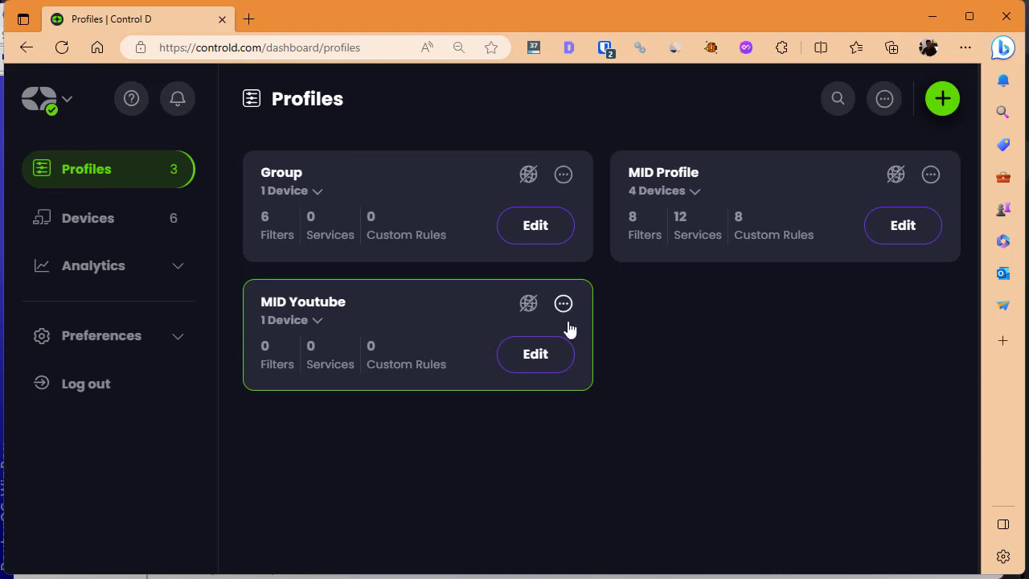
left_click(535, 359)
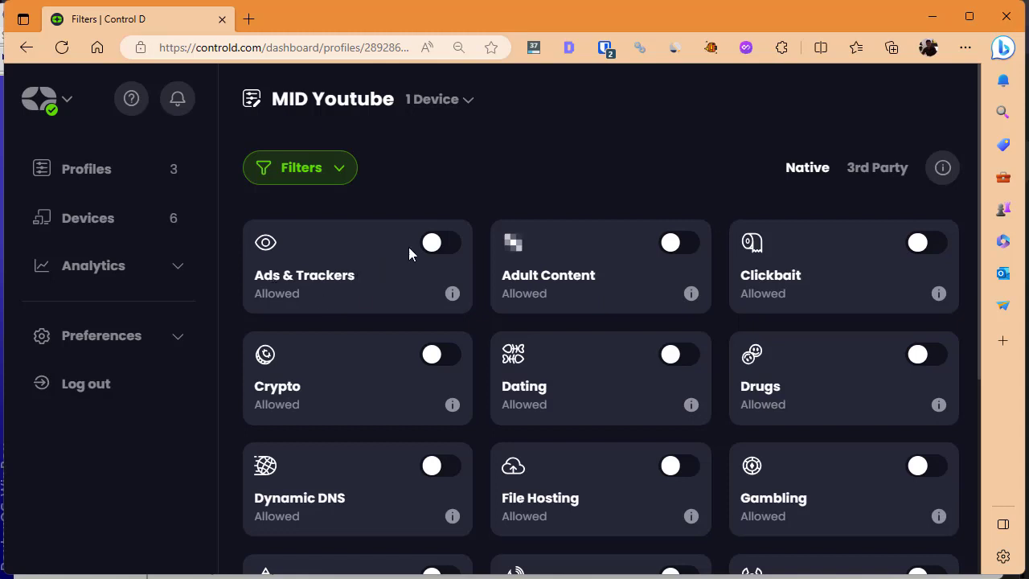
left_click(428, 245)
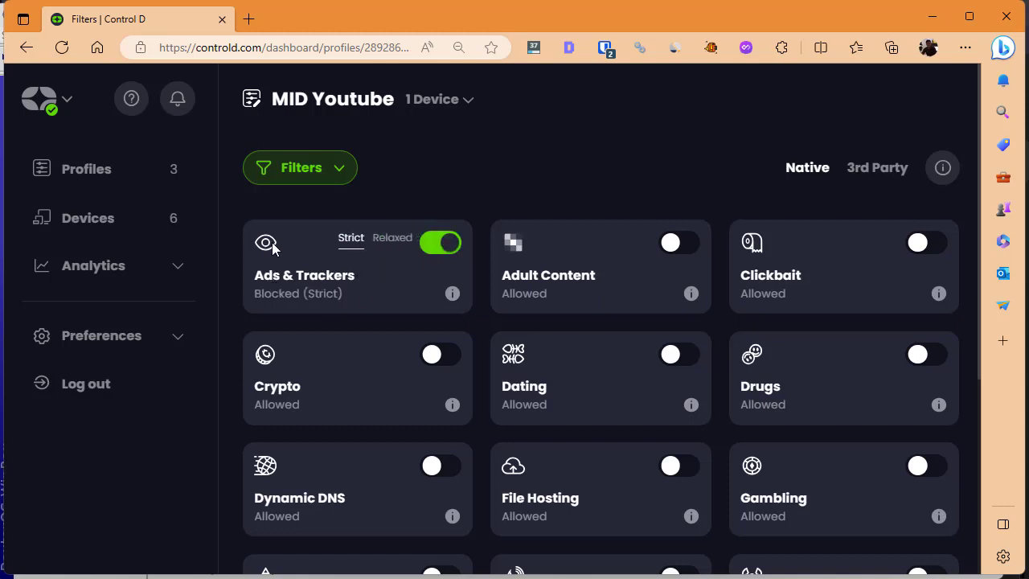
left_click(390, 239)
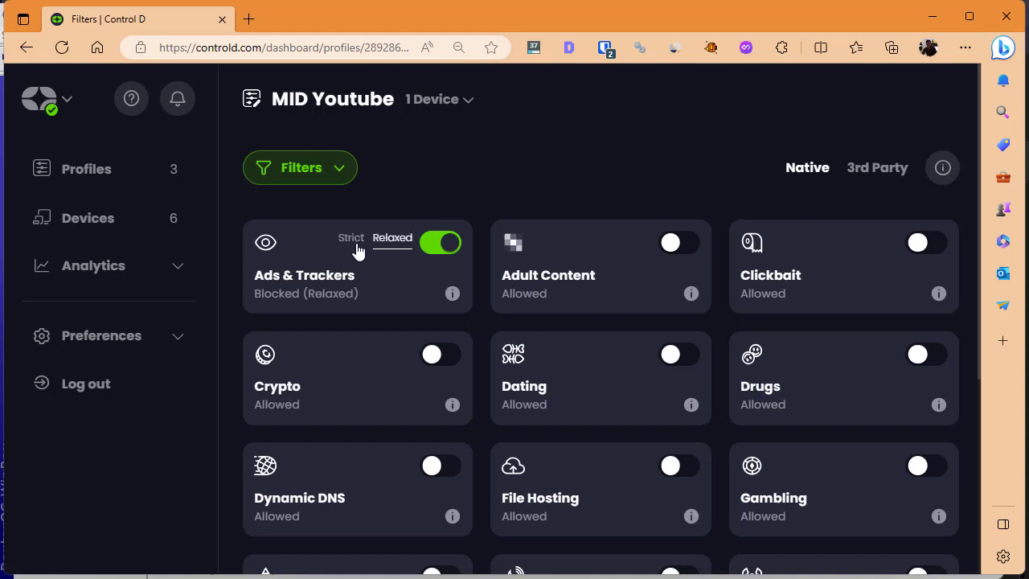
left_click(352, 241)
left_click(393, 239)
Block Gambling, Malware at the Relaxed level, and Phishing in the profile's native filters
scroll(772, 235, "down", 2)
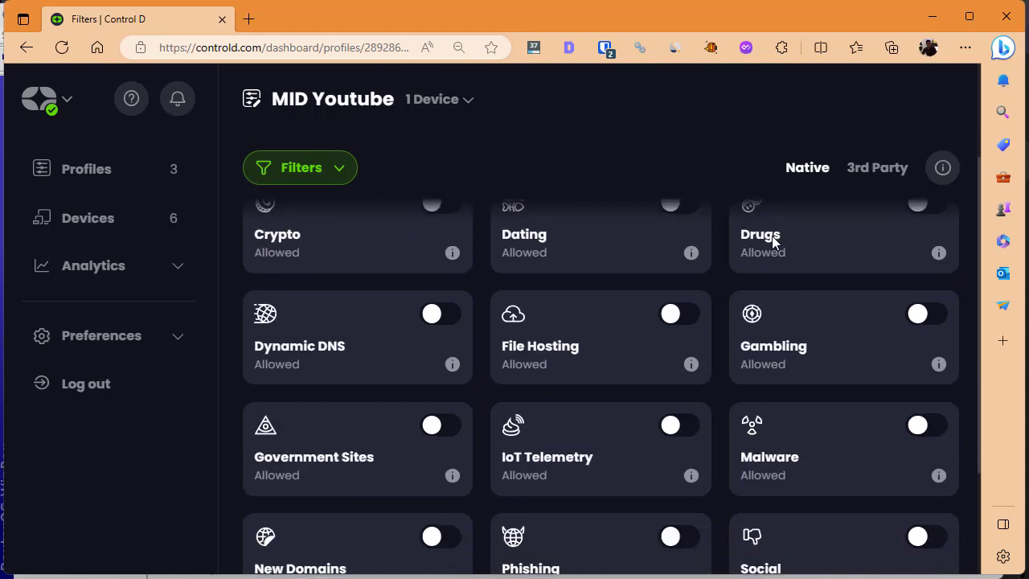
left_click(921, 423)
scroll(889, 416, "down", 2)
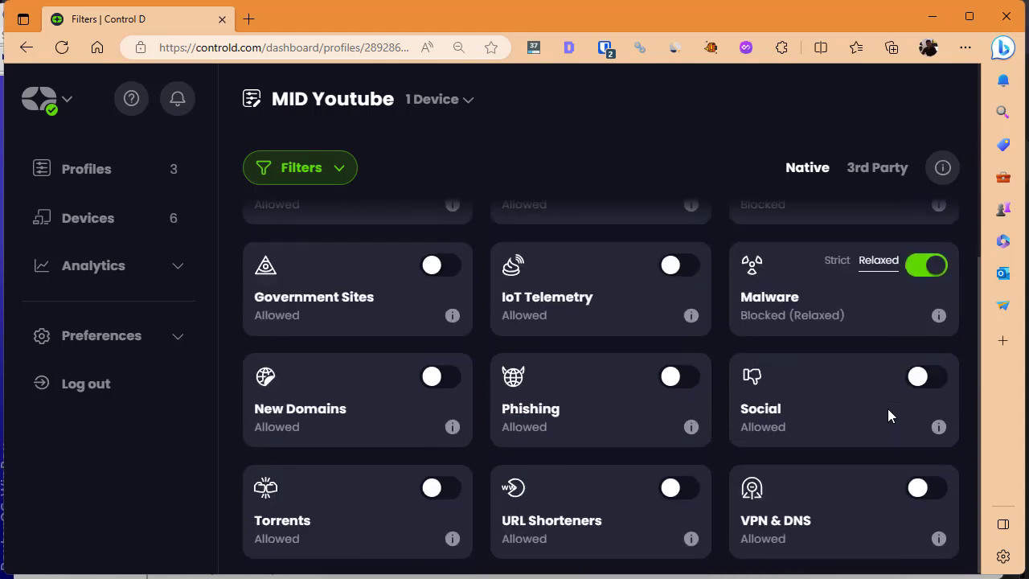
left_click(668, 375)
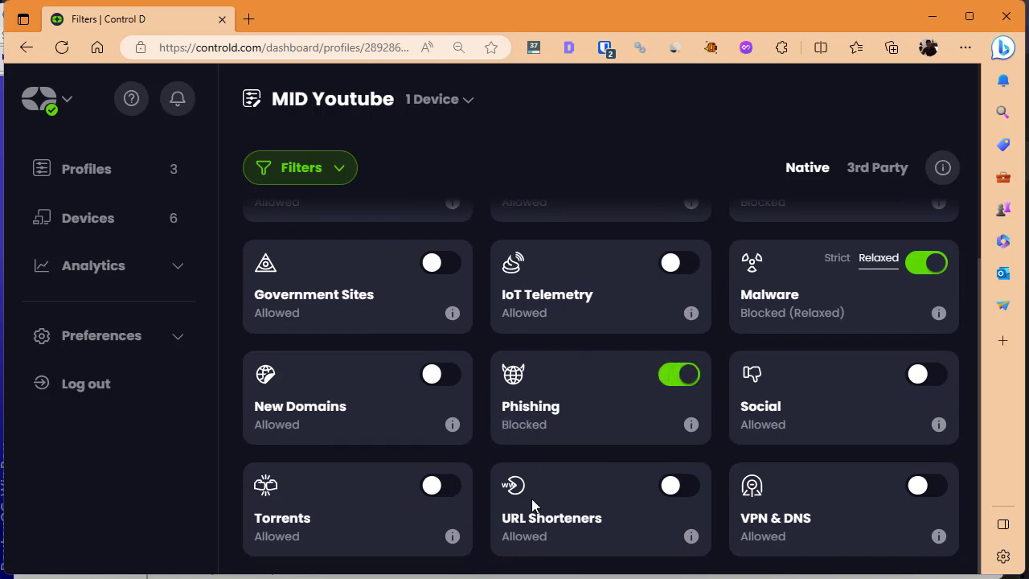
Try blocking URL Shorteners, dismiss the notice, and allow URL Shorteners again
left_click_drag(504, 518, 602, 518)
left_click(664, 488)
left_click(669, 489)
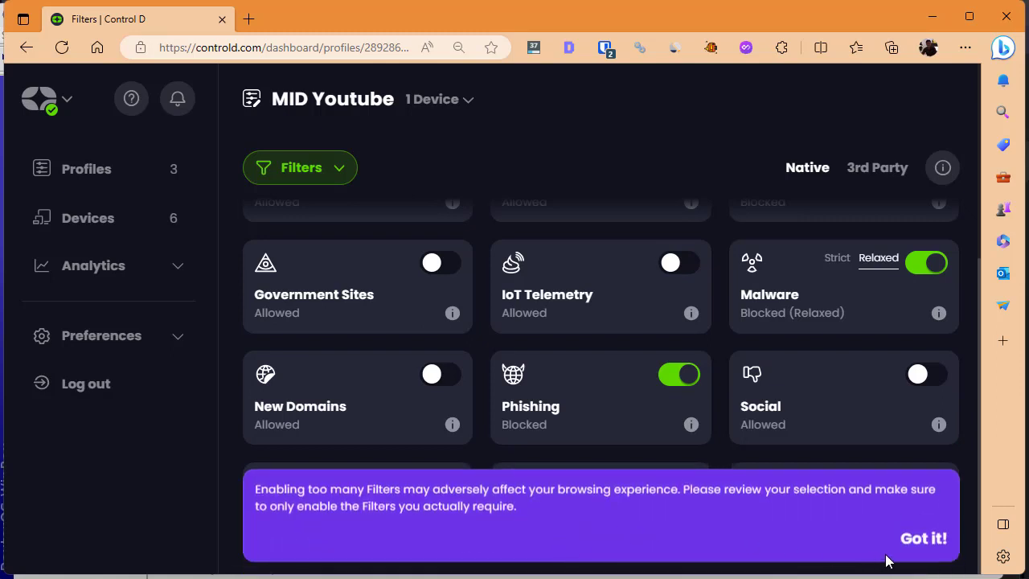
left_click(917, 543)
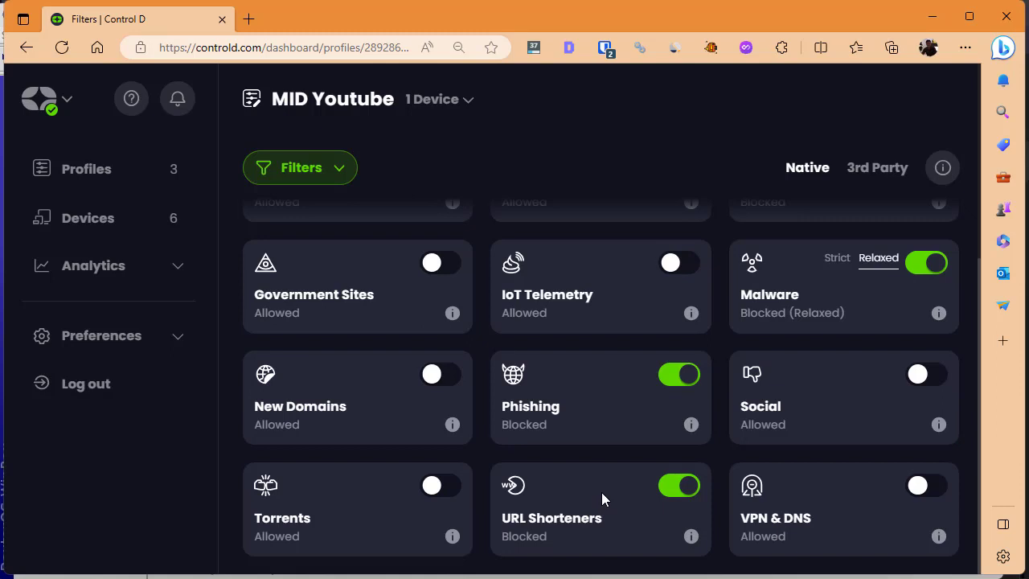
left_click(693, 484)
Review the profile's native filters and check which categories are blocked or allowed
scroll(682, 499, "up", 4)
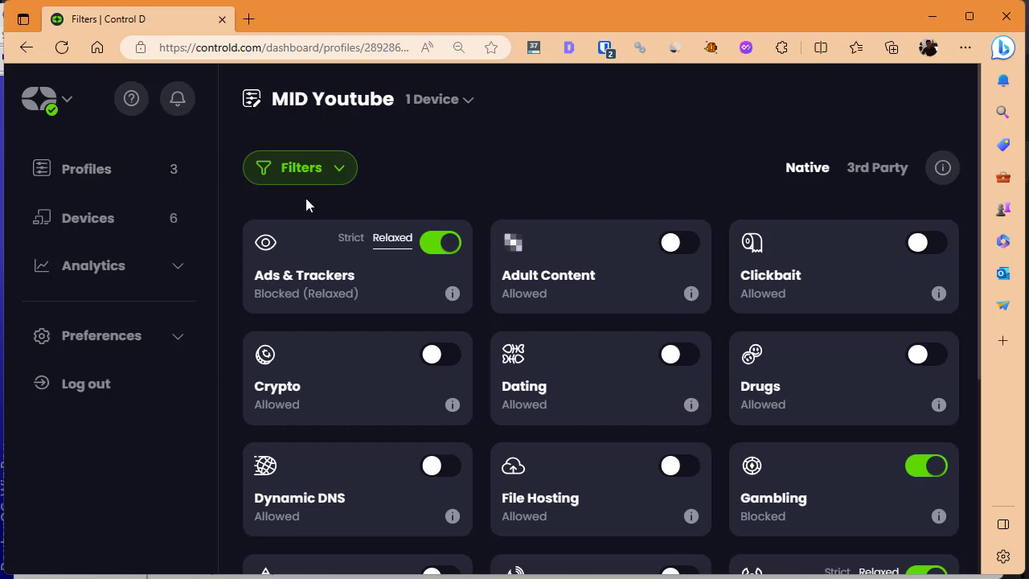
scroll(403, 364, "down", 3)
scroll(402, 363, "up", 3)
left_click_drag(349, 275, 271, 278)
left_click(396, 282)
left_click_drag(533, 274, 595, 275)
scroll(719, 402, "down", 2)
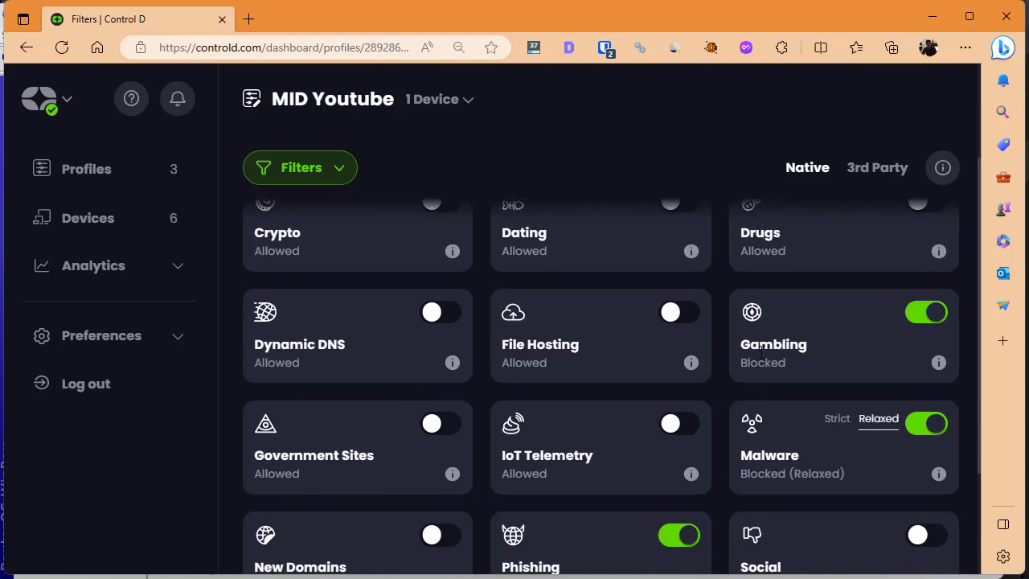
scroll(555, 368, "up", 2)
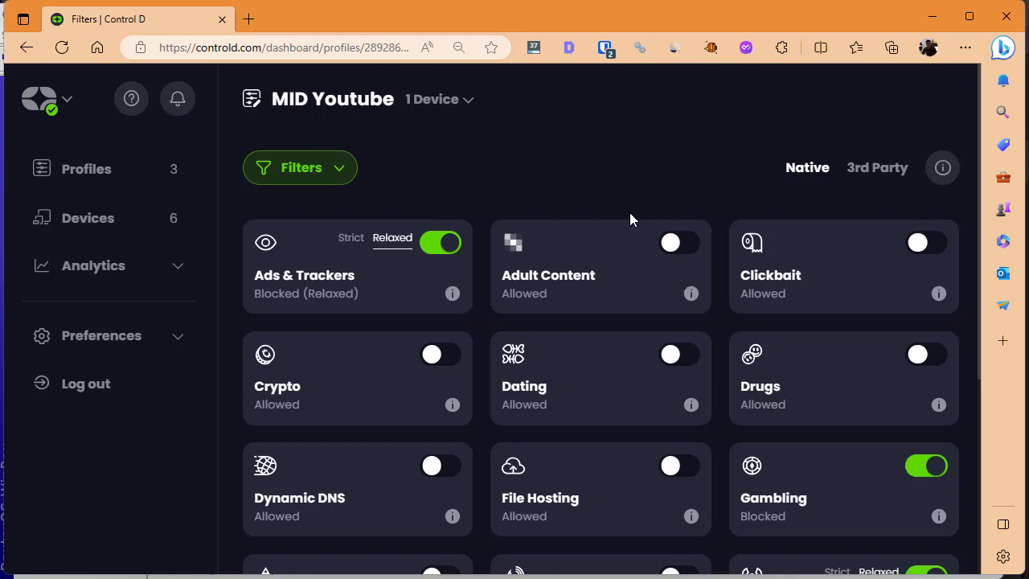
Enable the AdGuard Filter among the profile's third-party blocklists
left_click(882, 172)
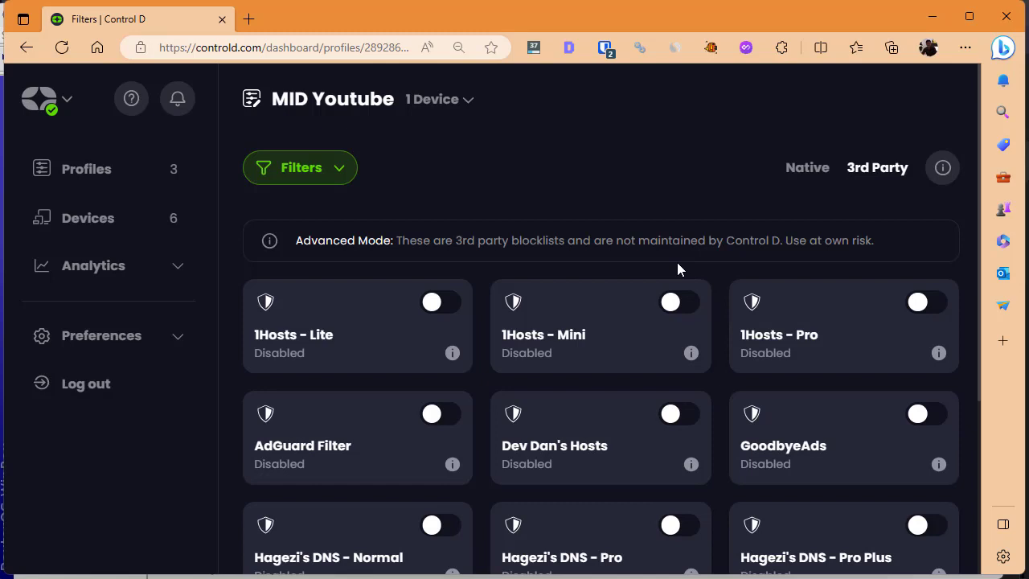
scroll(677, 262, "down", 1)
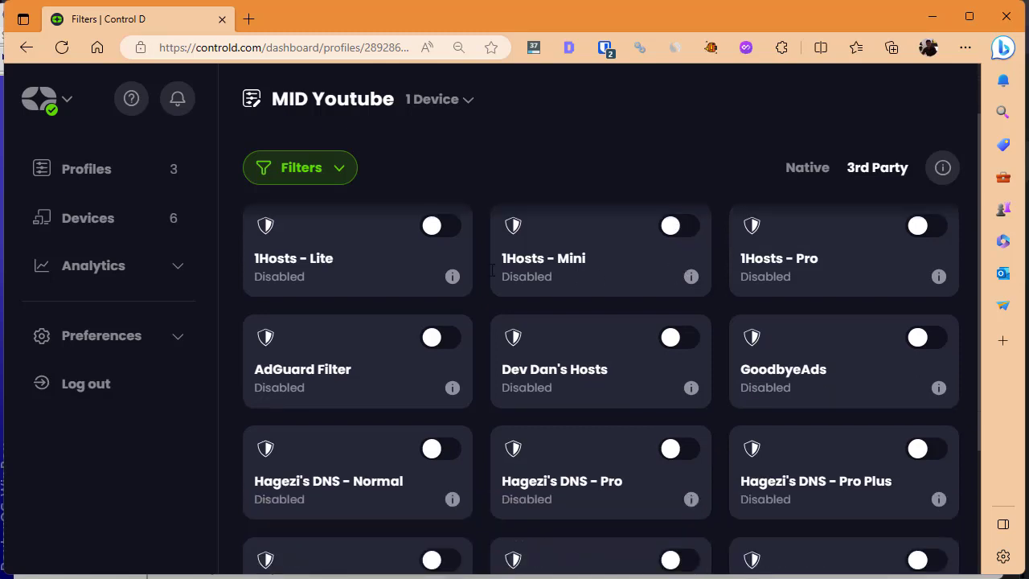
left_click(434, 339)
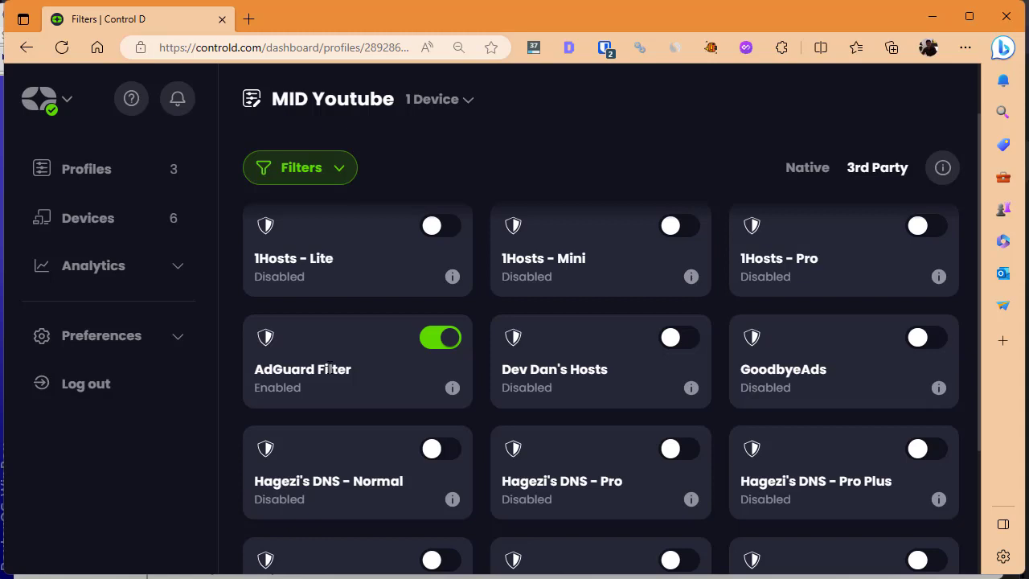
Return to the native filters and recheck the Ads & Trackers, Gambling and Malware settings
left_click(340, 167)
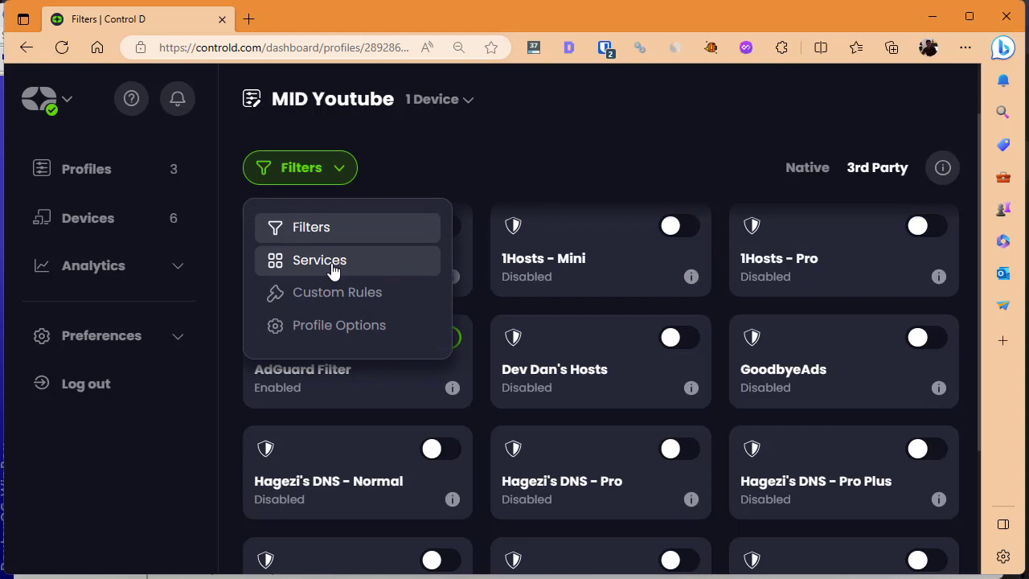
left_click(808, 169)
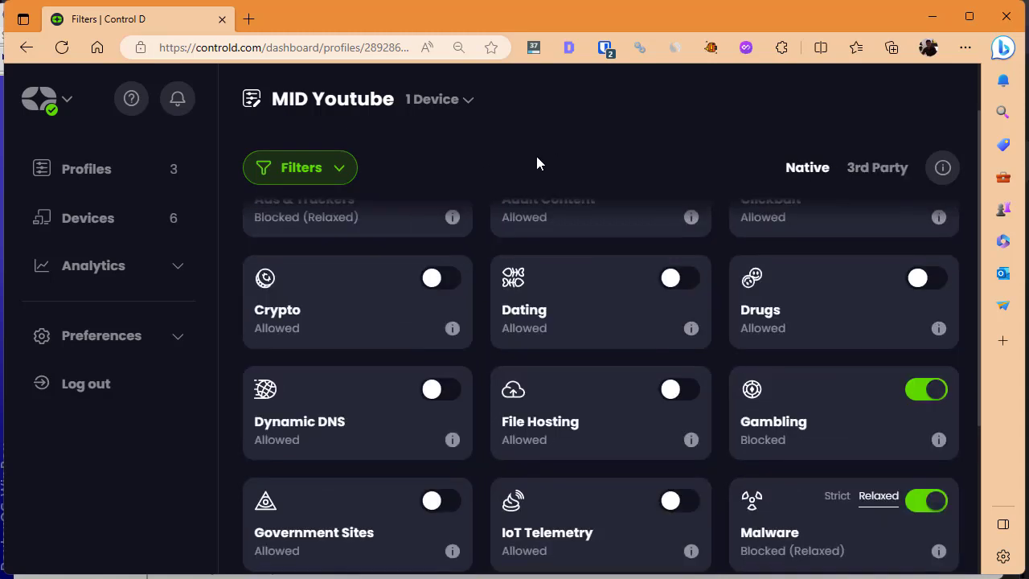
scroll(311, 322, "up", 1)
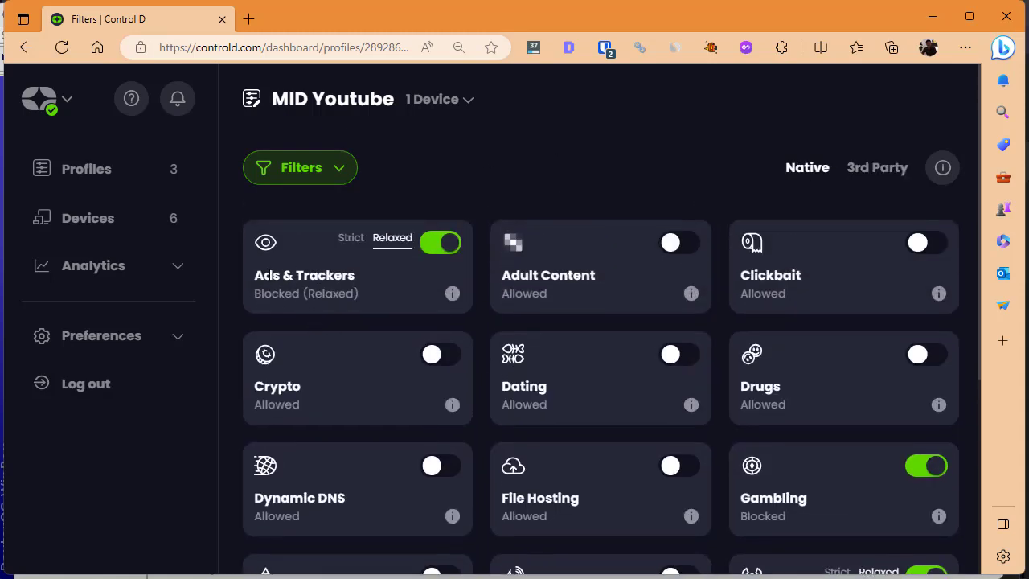
left_click_drag(265, 275, 328, 278)
scroll(542, 285, "down", 1)
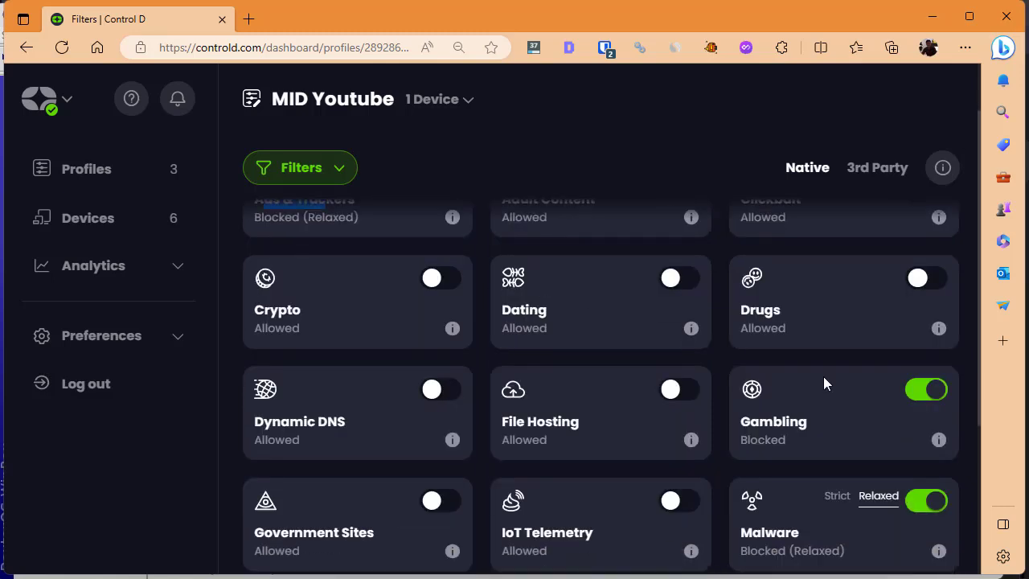
scroll(824, 378, "up", 1)
Open the profile's Social services and block LinkedIn
left_click(338, 169)
left_click(326, 269)
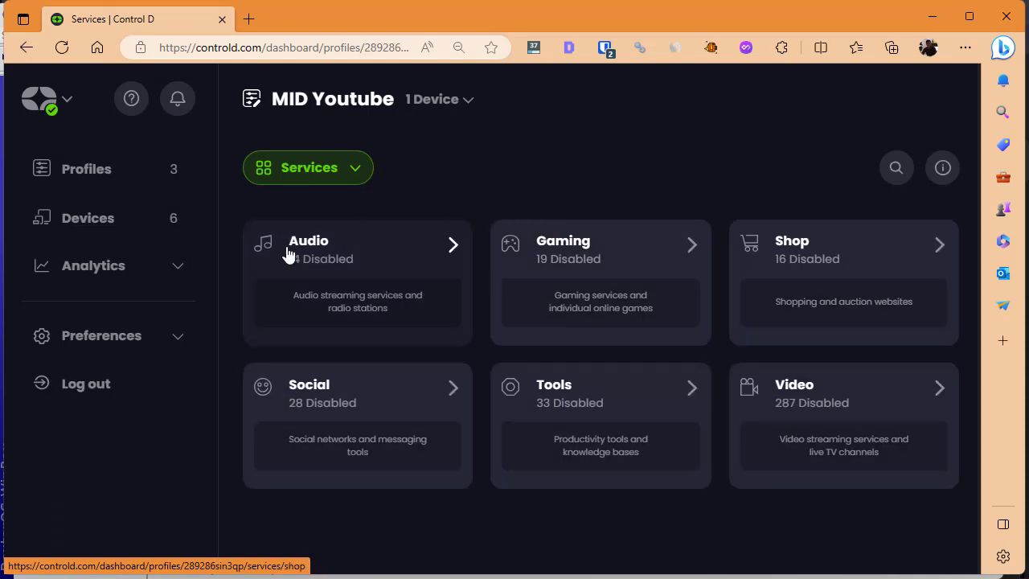
left_click(373, 391)
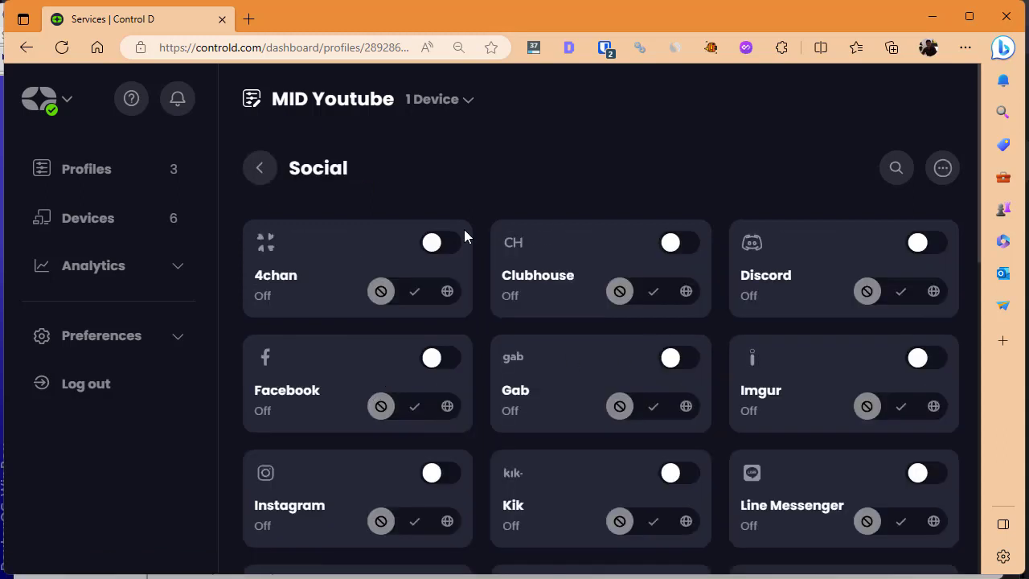
scroll(282, 365, "down", 1)
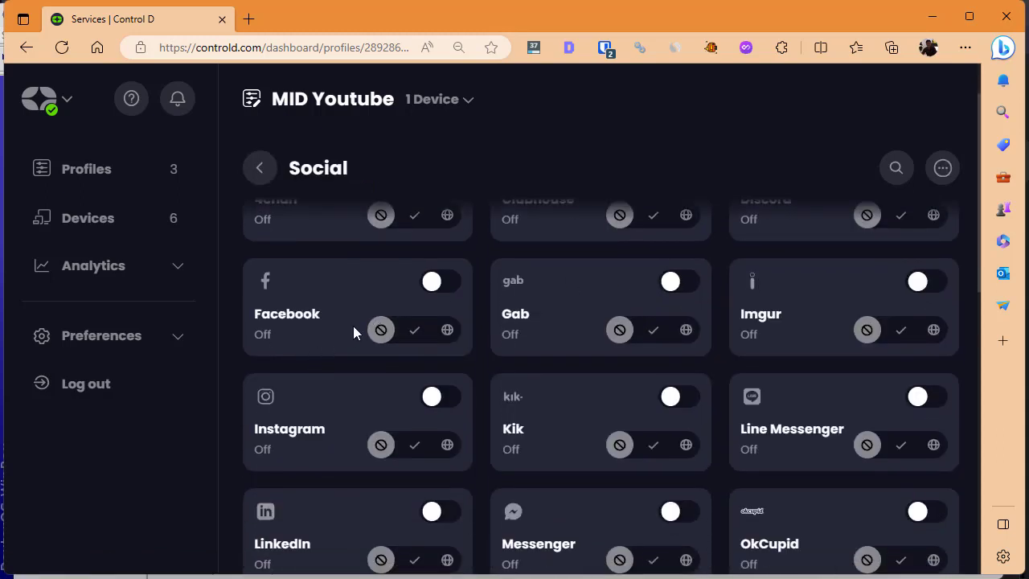
scroll(438, 296, "down", 5)
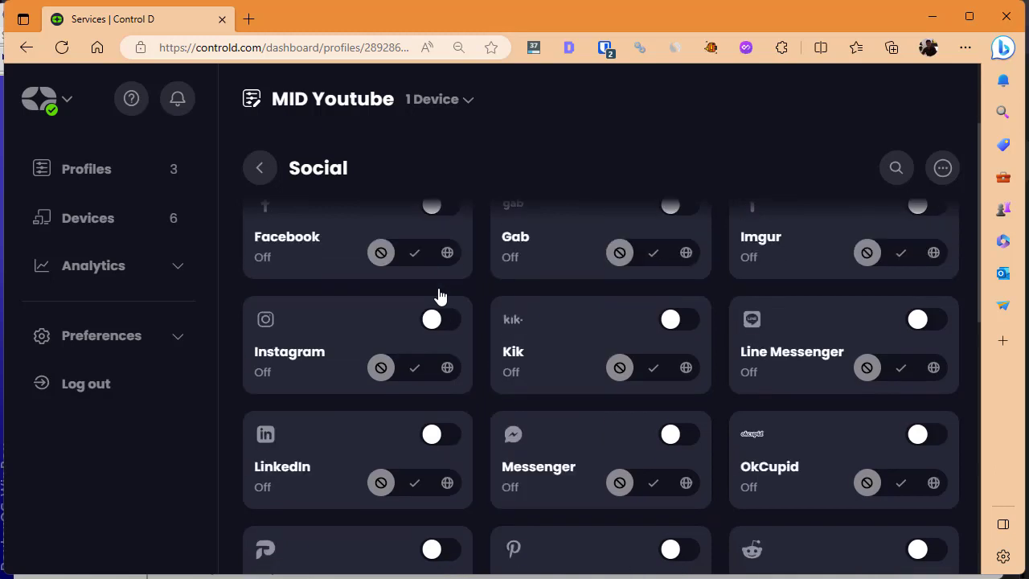
scroll(472, 281, "up", 2)
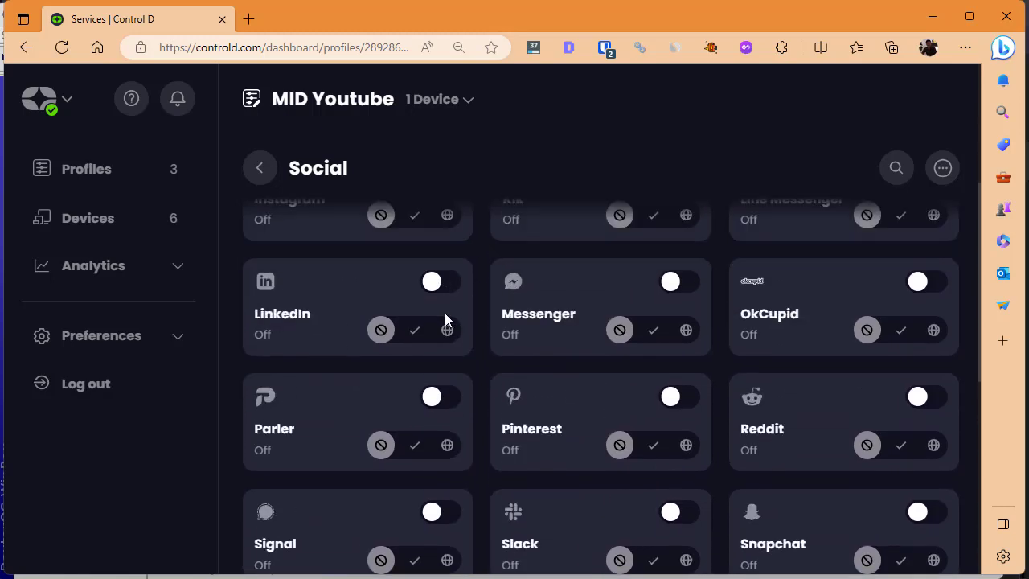
left_click(441, 282)
Load LinkedIn in a new browser tab and retry the page to test the block
left_click(248, 19)
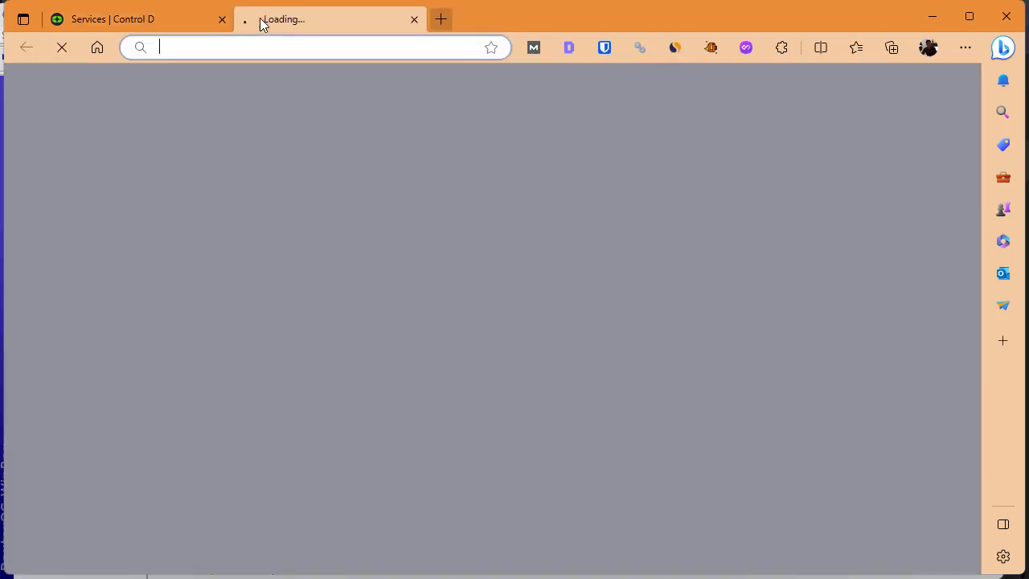
type("linke")
key("Return")
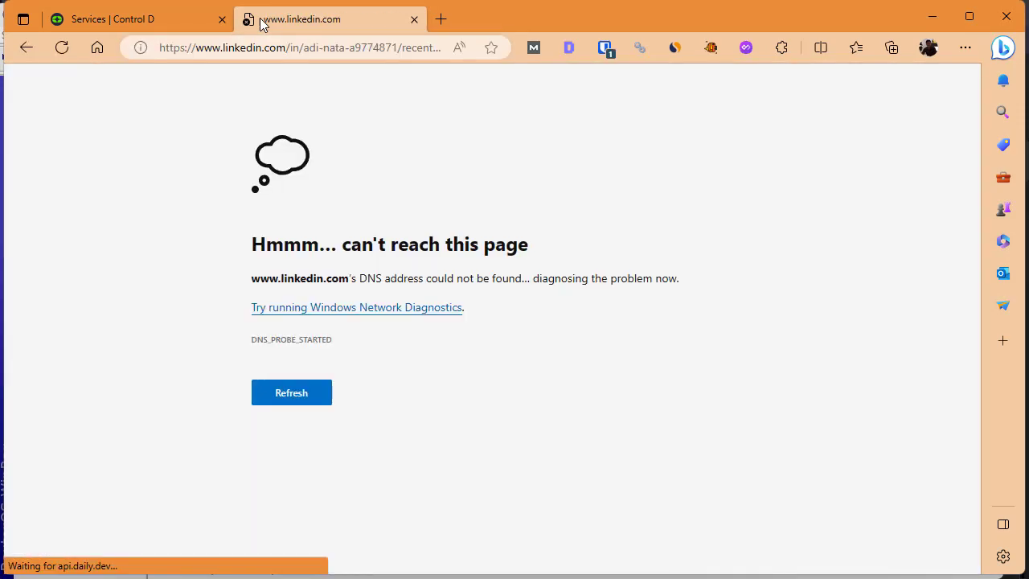
left_click(281, 48)
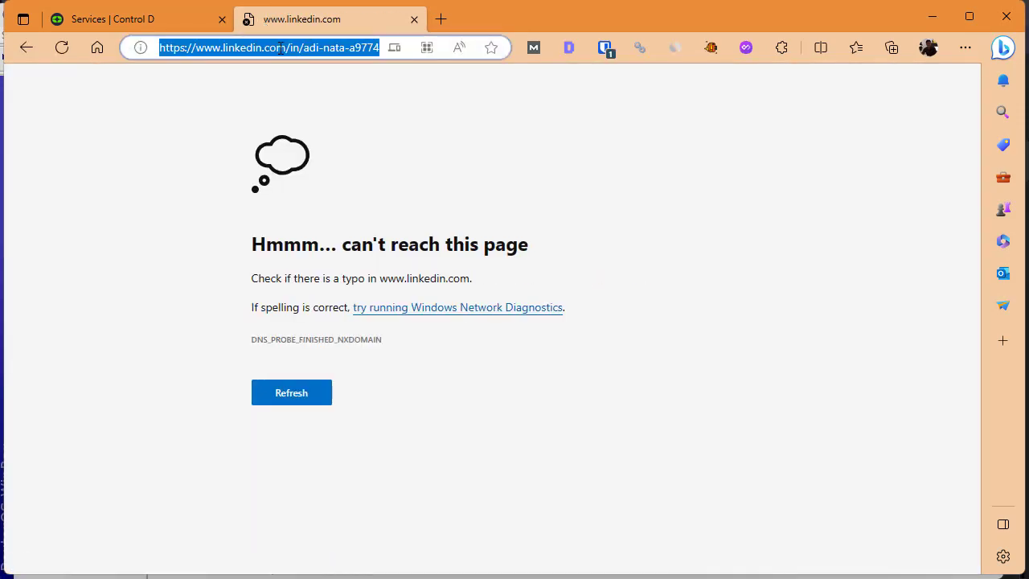
key("Return")
left_click(254, 48)
Turn off the LinkedIn rule in Control D and reload the LinkedIn page to test access
left_click(184, 23)
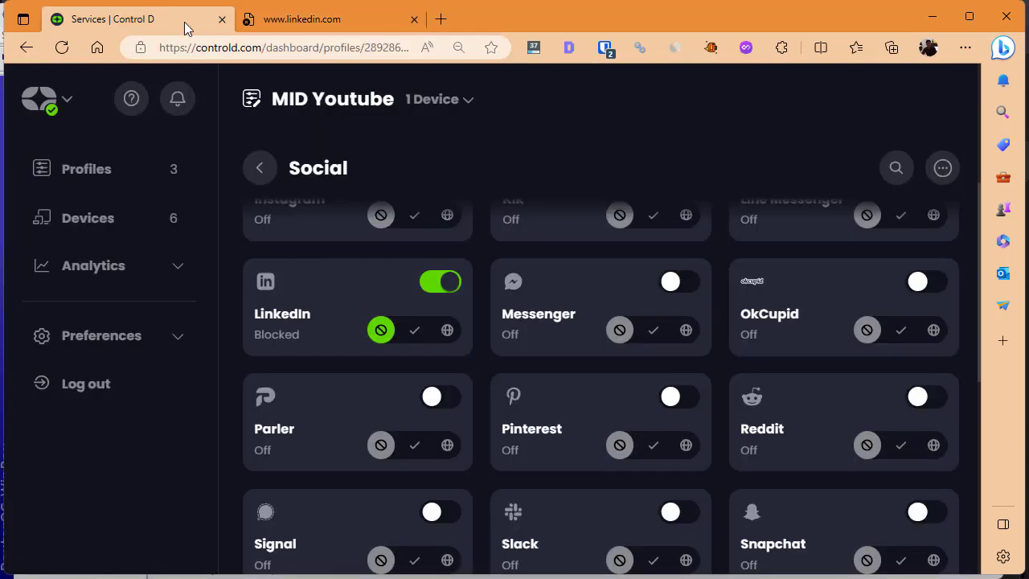
left_click(443, 283)
key("ctrl+Tab")
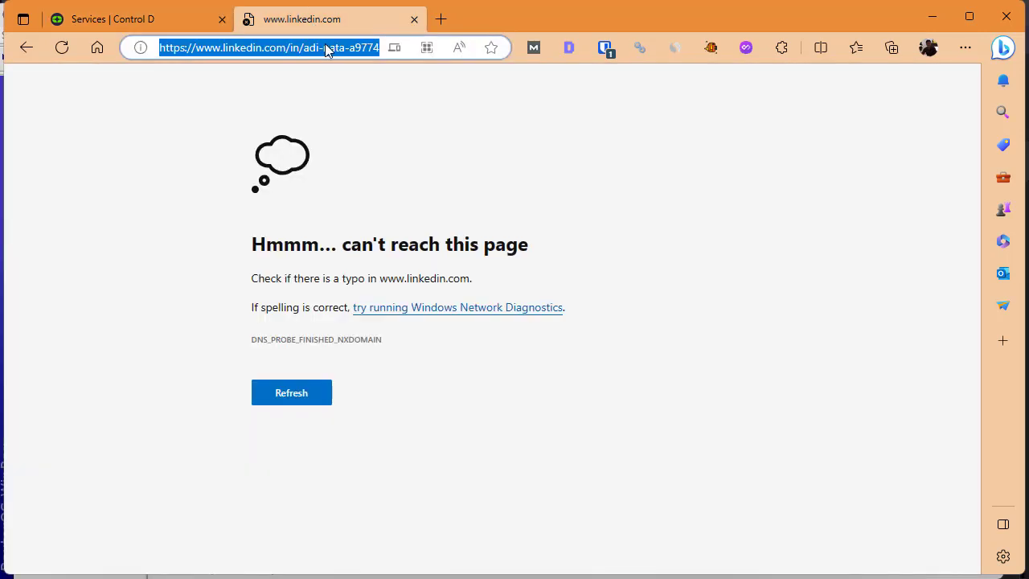
left_click(325, 48)
key("Return")
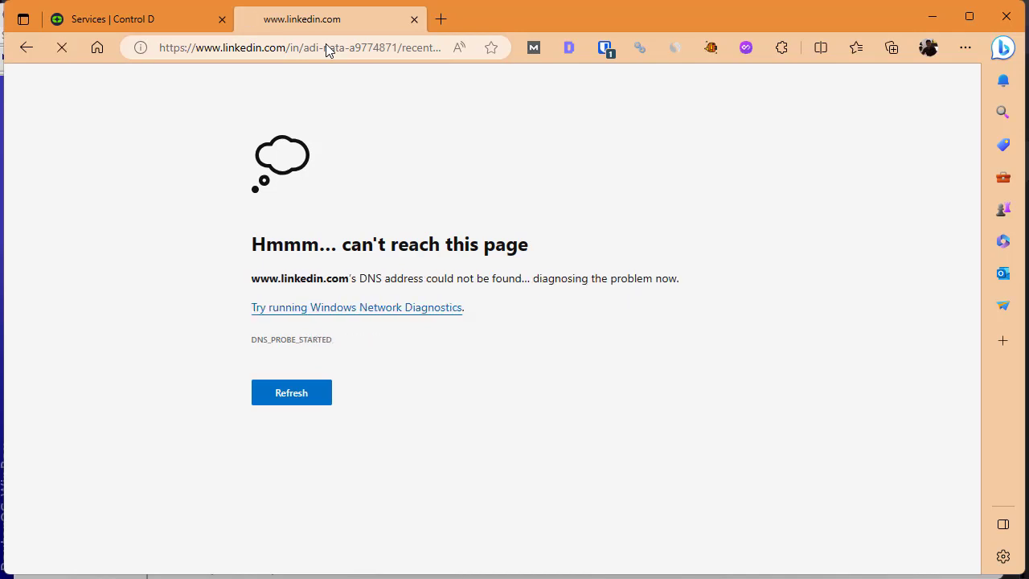
left_click(325, 43)
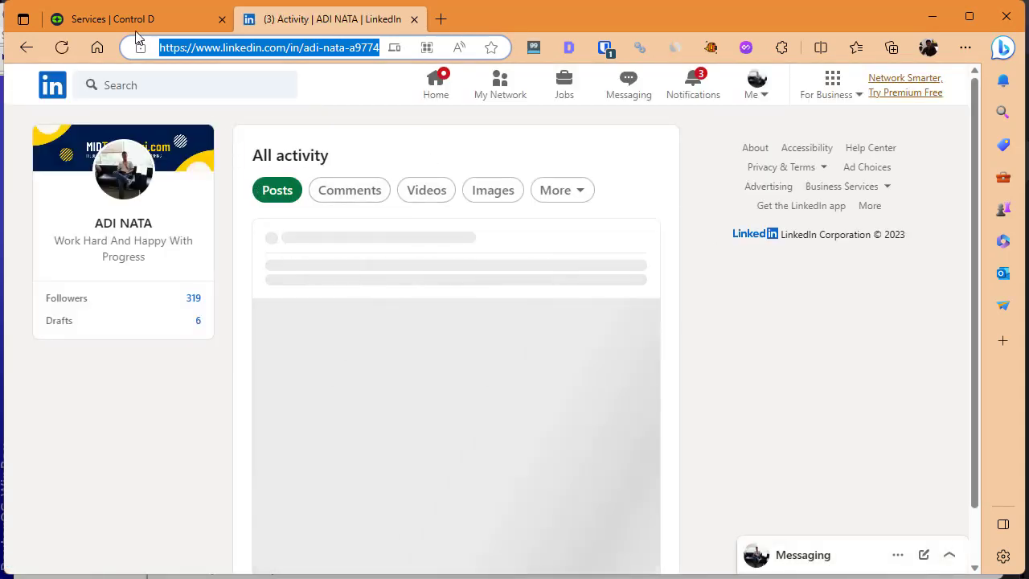
Switch back to Control D, look over the Social services and return to the service categories
left_click(129, 18)
scroll(406, 352, "up", 3)
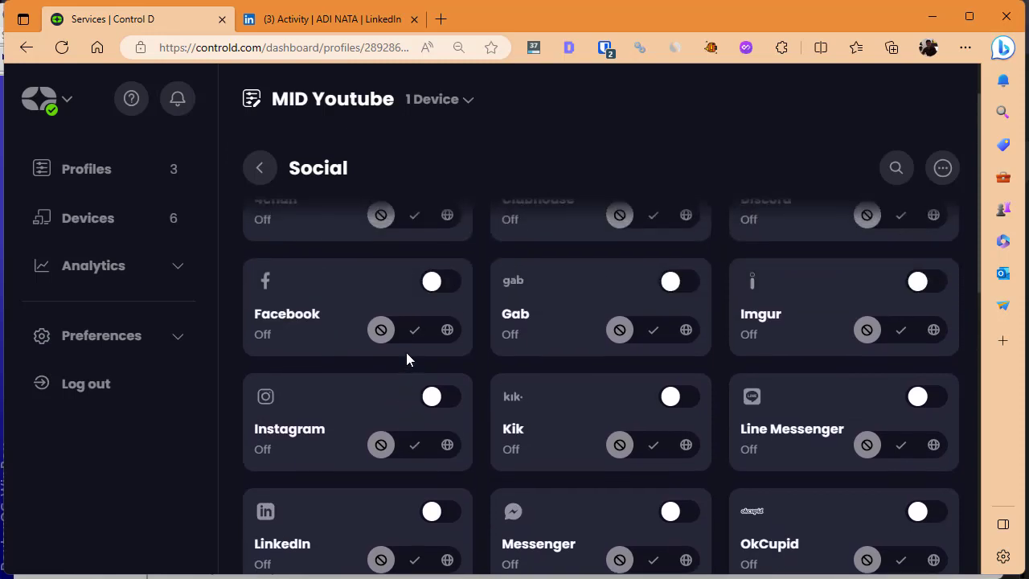
scroll(370, 329, "down", 2)
scroll(353, 274, "up", 3)
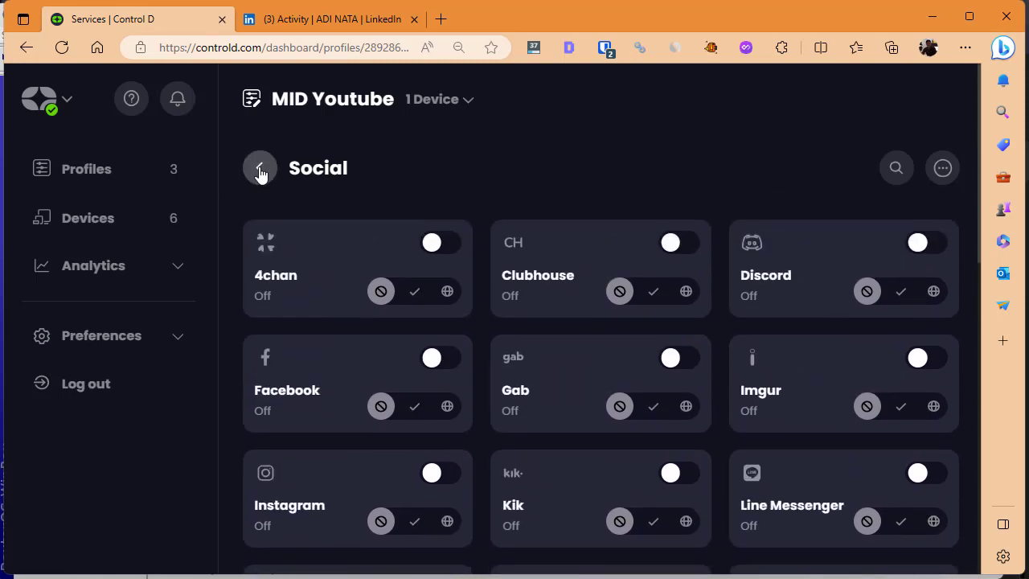
left_click(260, 170)
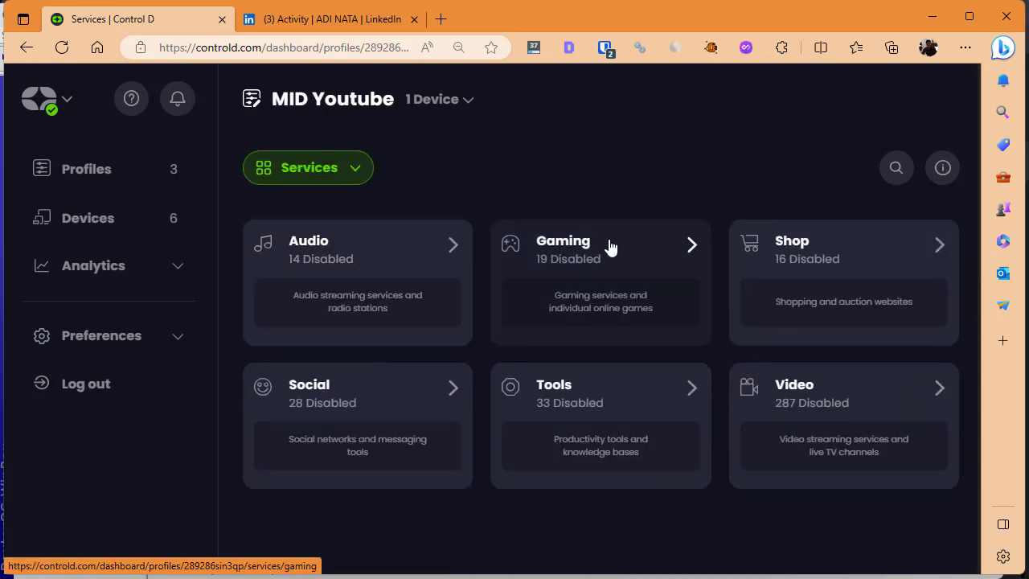
Look through all the Shop services available for blocking and return to the service categories
left_click(776, 249)
scroll(524, 416, "down", 2)
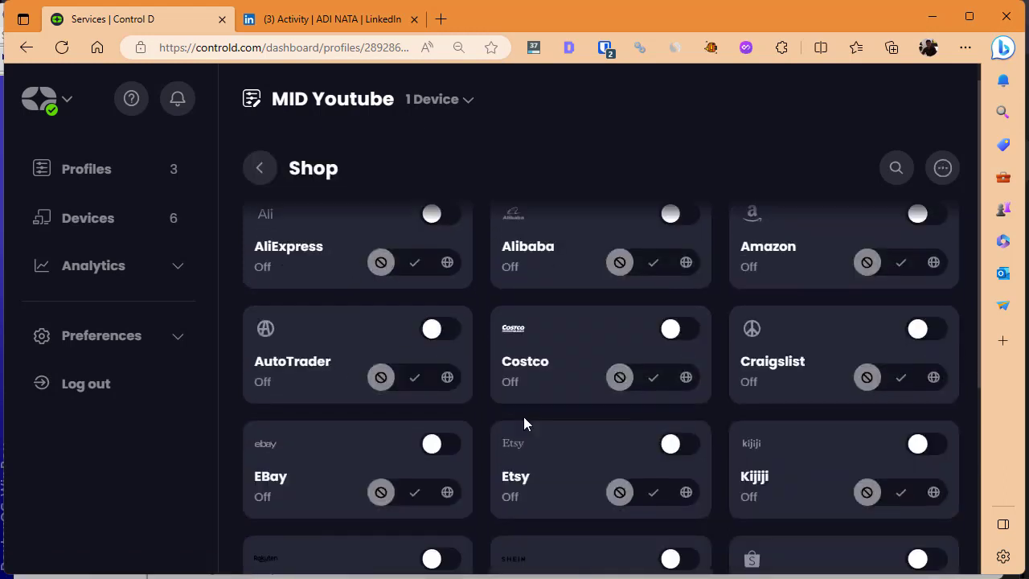
scroll(523, 417, "down", 4)
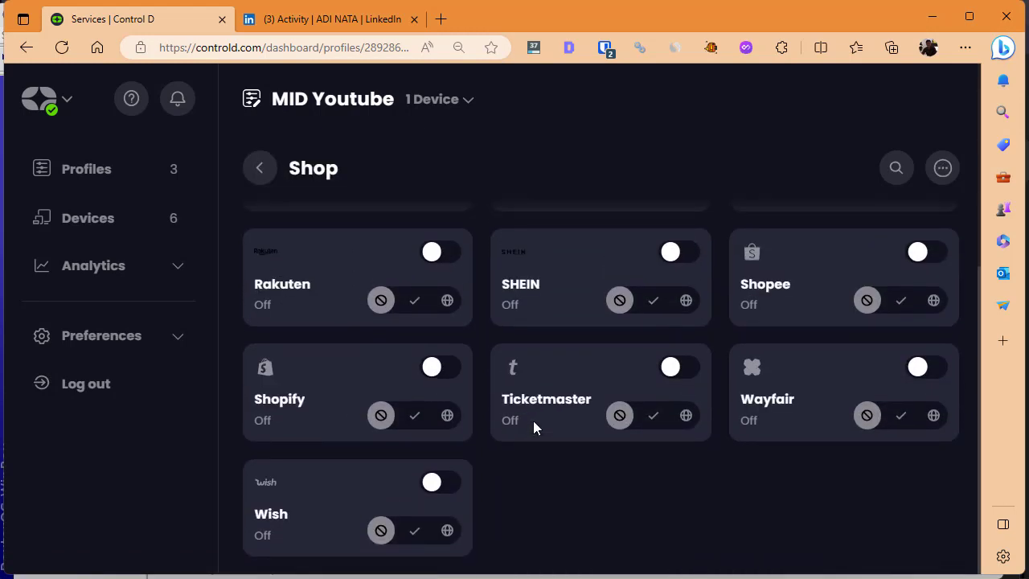
scroll(533, 420, "up", 5)
scroll(563, 354, "down", 5)
scroll(691, 421, "up", 5)
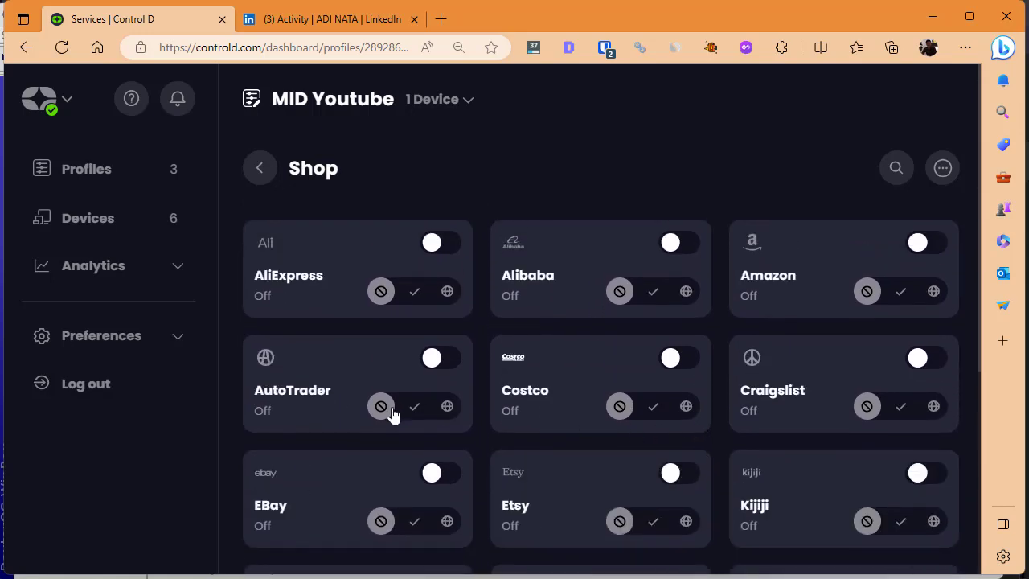
left_click(260, 169)
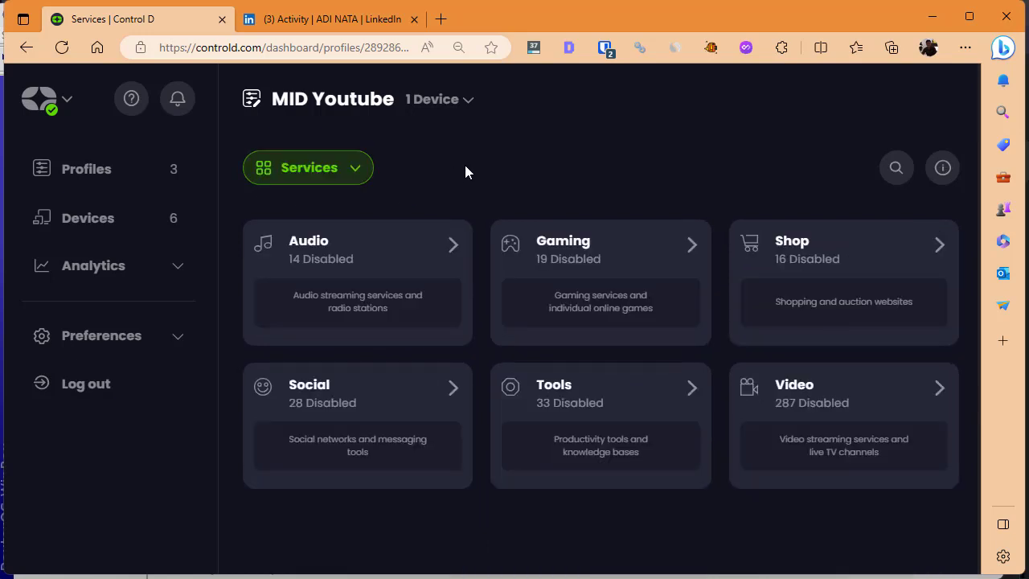
Open the profile's Custom Rules and start a new domain rule
left_click(274, 176)
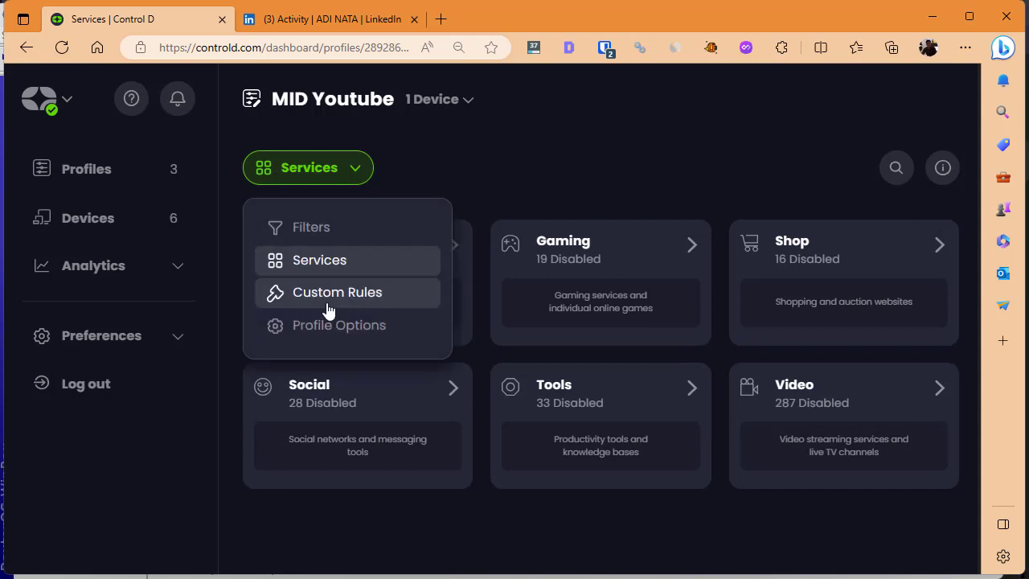
left_click(367, 304)
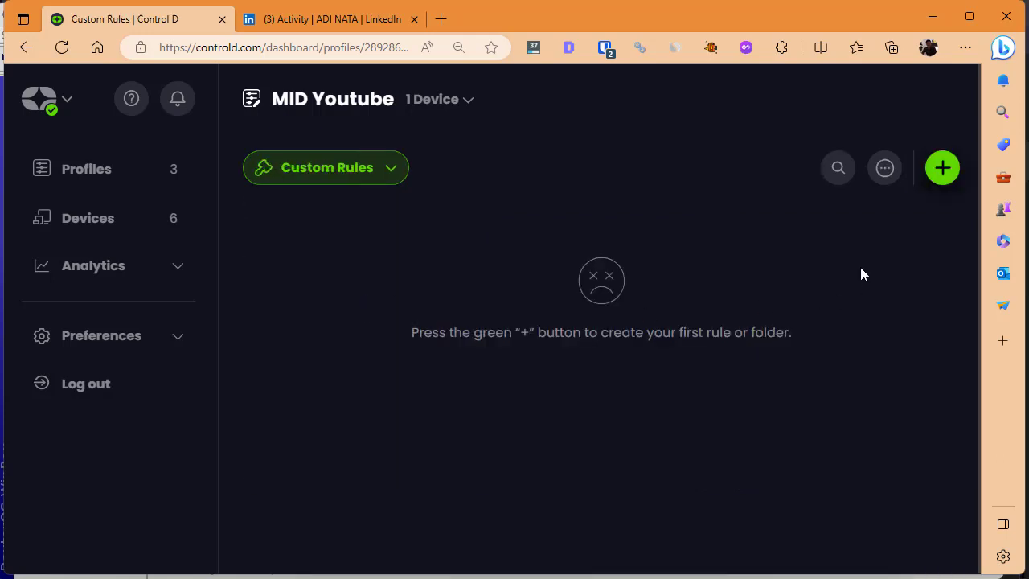
left_click(941, 170)
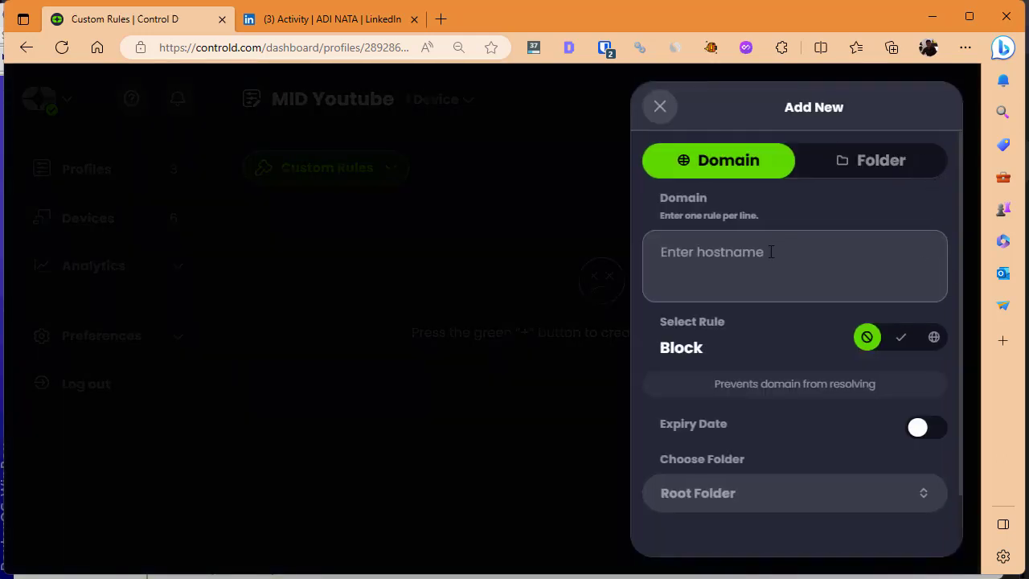
left_click(809, 290)
Load tokopedia.com in a new browser tab to check access before blocking it
left_click(441, 19)
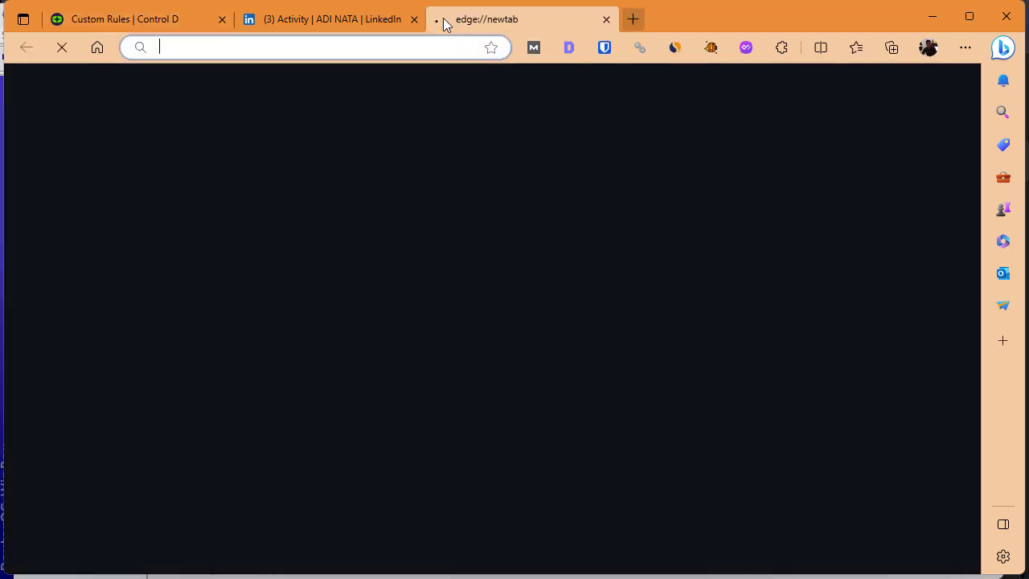
type("tokope")
key("Return")
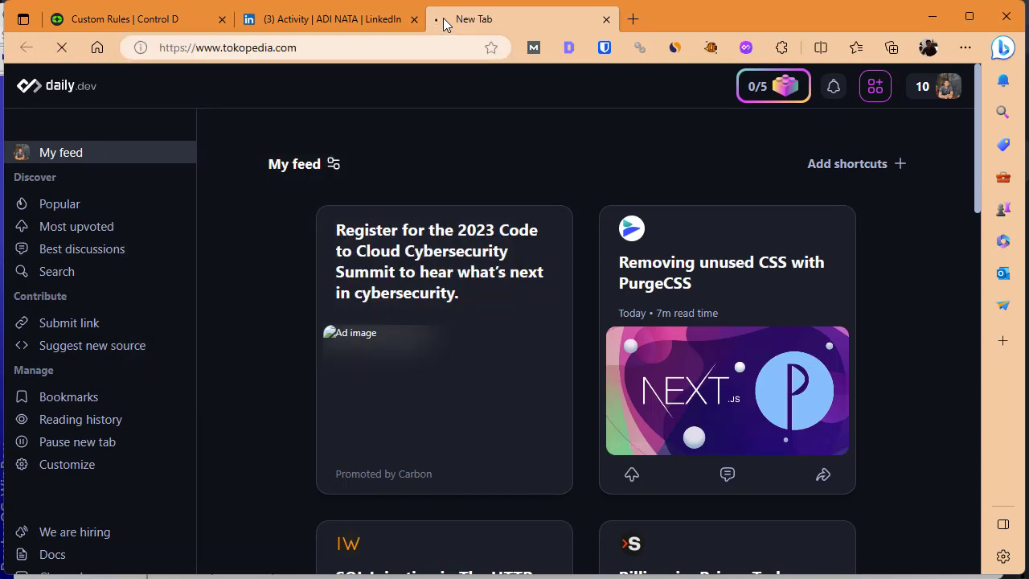
Load midteknologi.com in the LinkedIn tab and open its Mikrotik Scripts page
key("ctrl+shift+Tab")
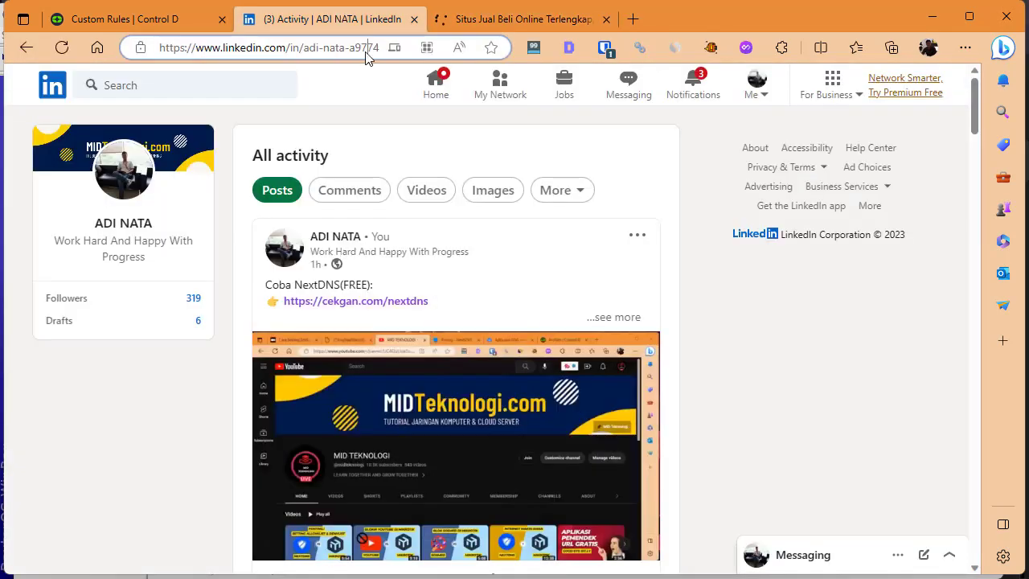
left_click(365, 50)
type("mids")
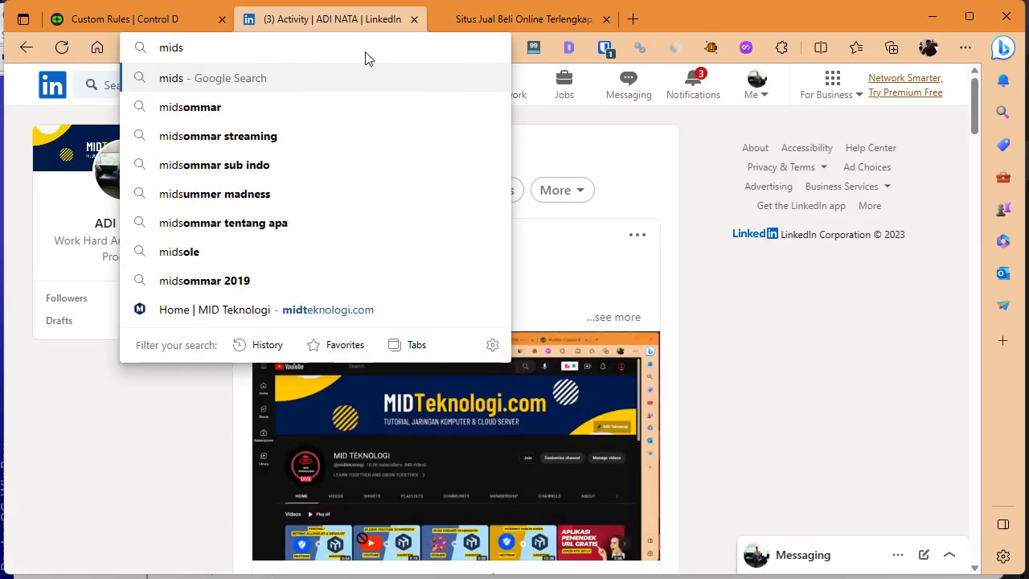
key("BackSpace")
type("d")
key("BackSpace")
type("teknologi.com")
key("Return")
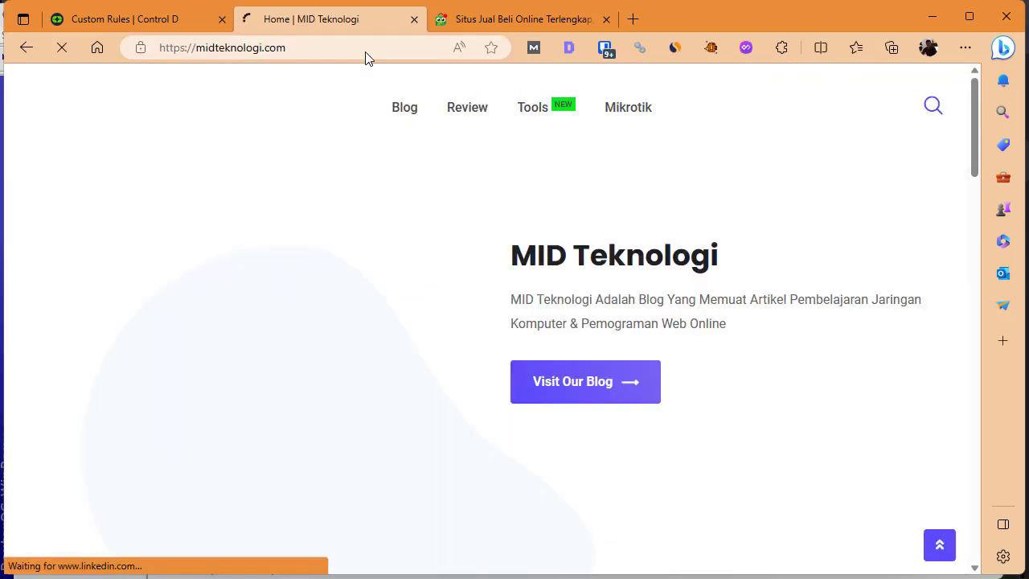
mouse_move(627, 120)
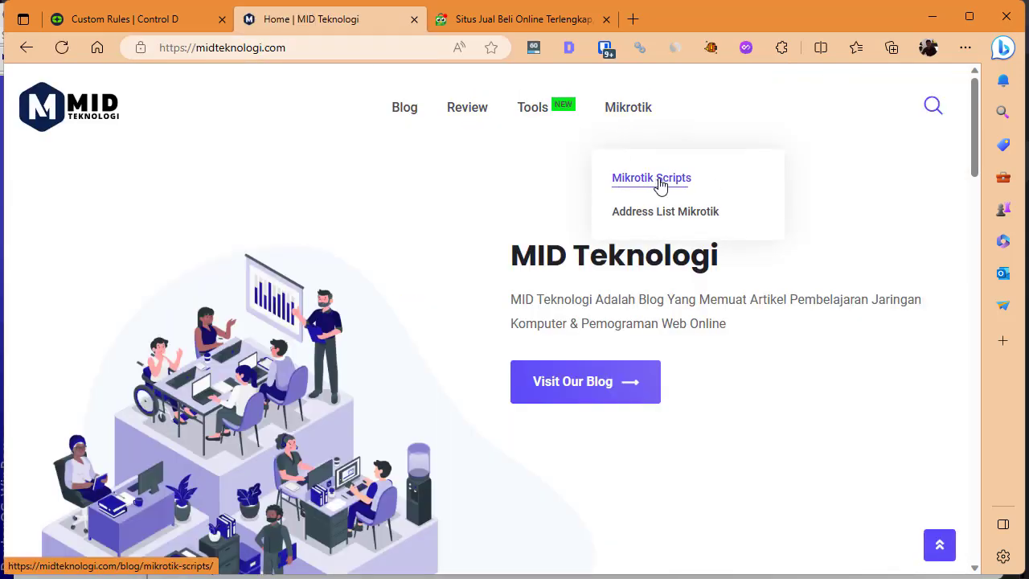
left_click(657, 180)
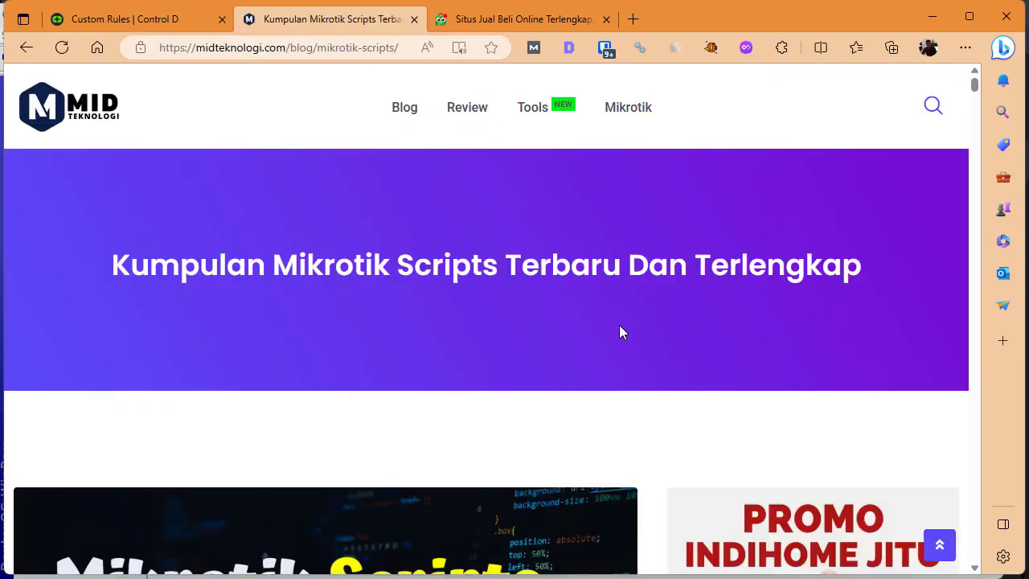
Search the Mikrotik Scripts page for "tokop" to locate the Domain Content Marketplace list
scroll(619, 325, "down", 5)
scroll(619, 332, "down", 3)
key("ctrl+f")
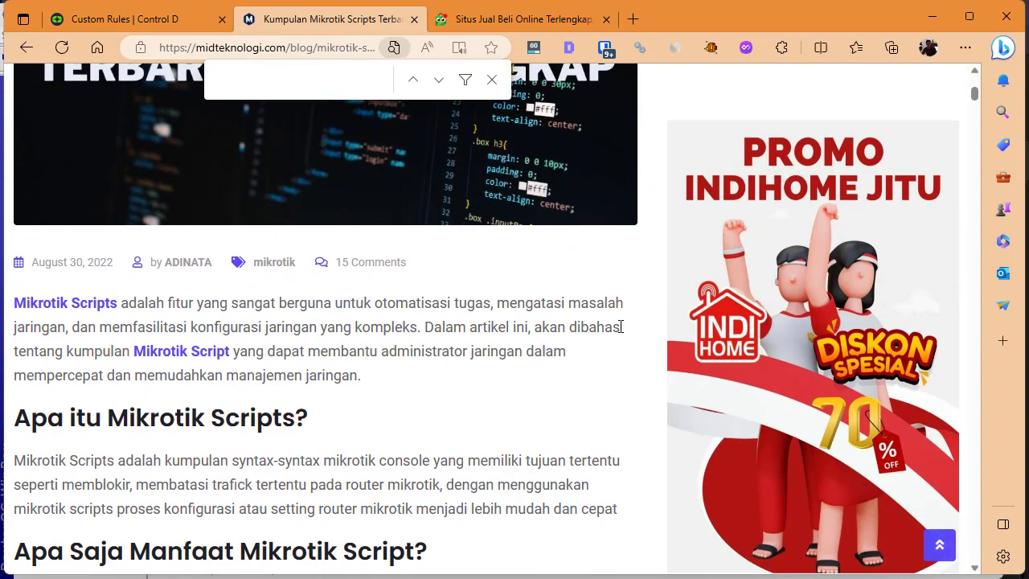
type("tokop")
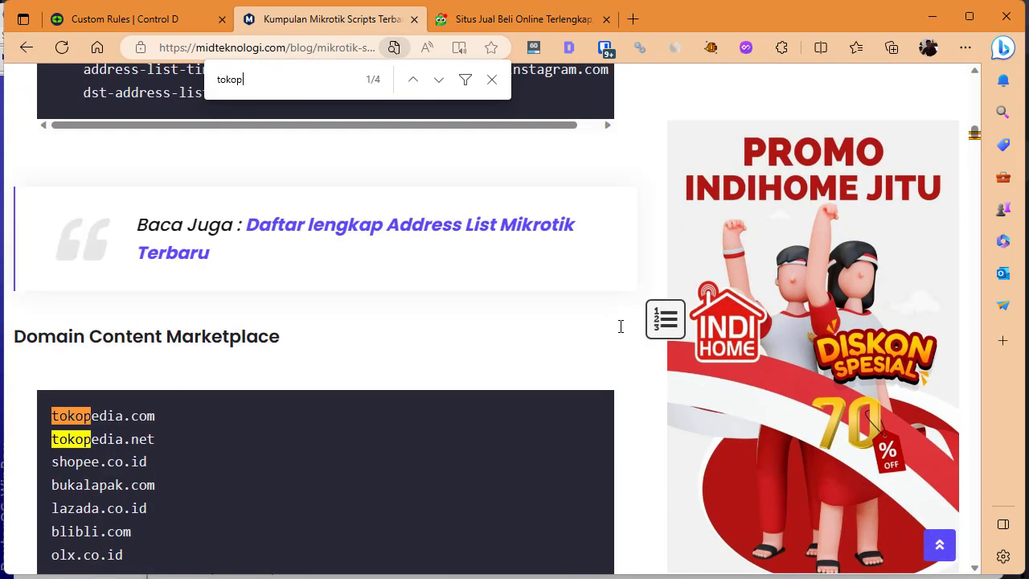
scroll(621, 326, "down", 2)
left_click_drag(89, 185, 325, 194)
left_click(300, 242)
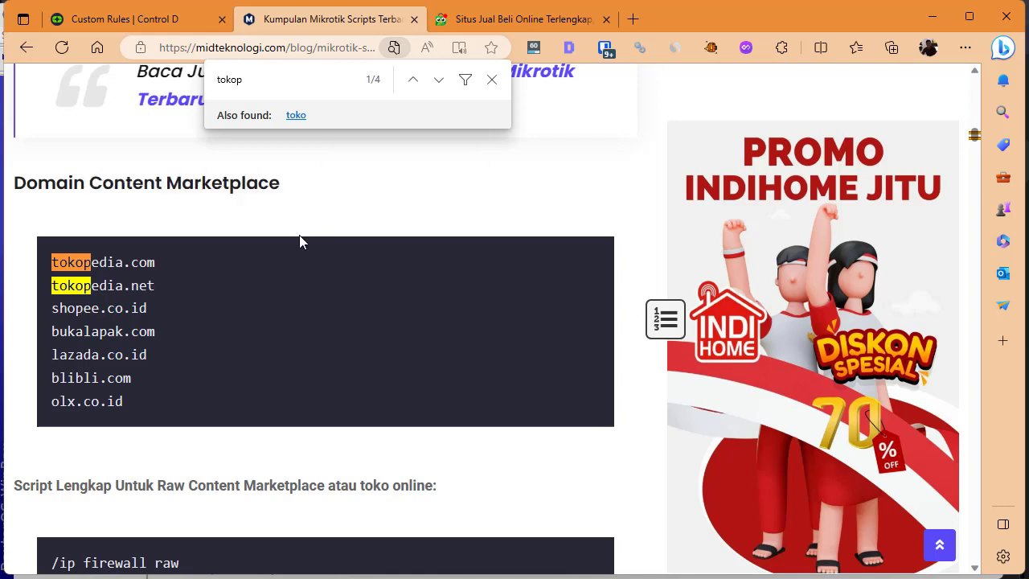
key("Escape")
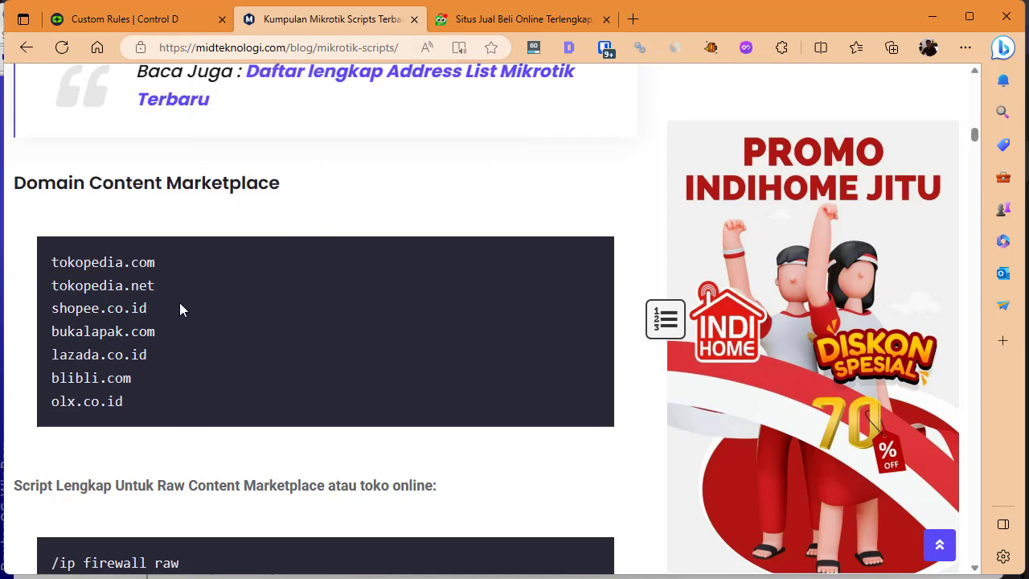
Copy tokopedia.com and tokopedia.net from the marketplace domain list and paste them into the new custom rule's Domain field
left_click_drag(160, 291, 51, 262)
right_click(100, 271)
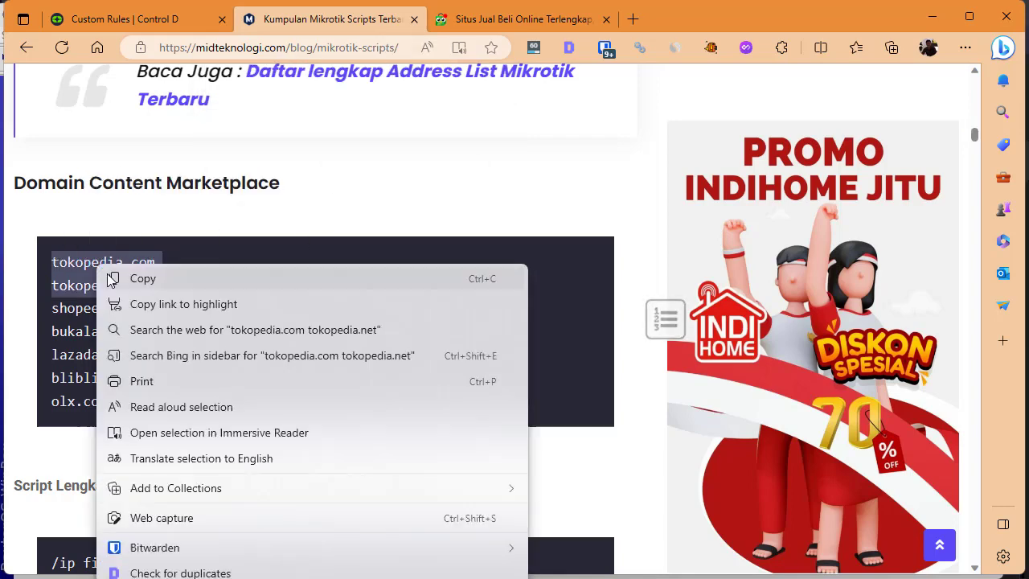
left_click(108, 276)
right_click(107, 276)
left_click(120, 285)
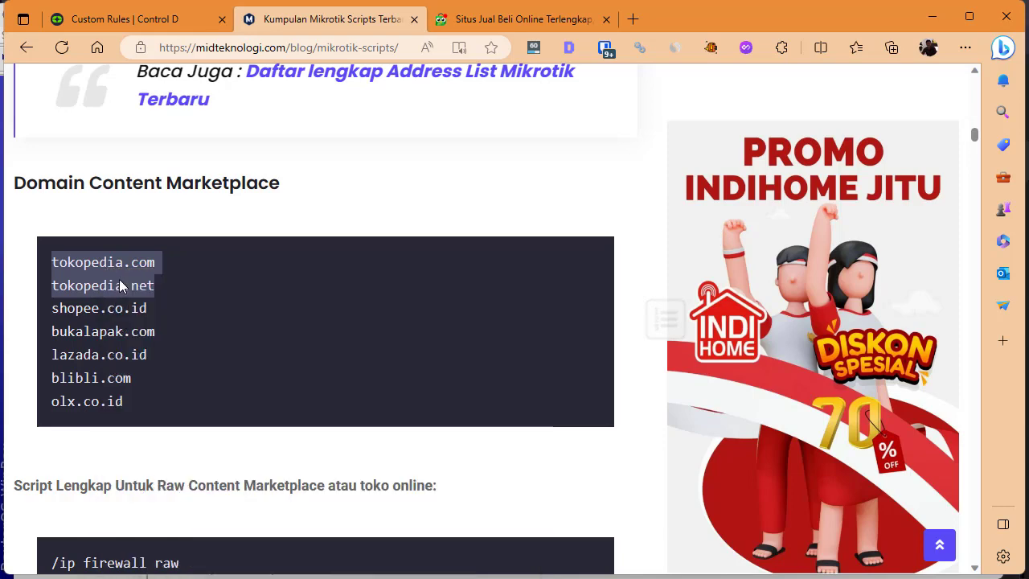
left_click(537, 20)
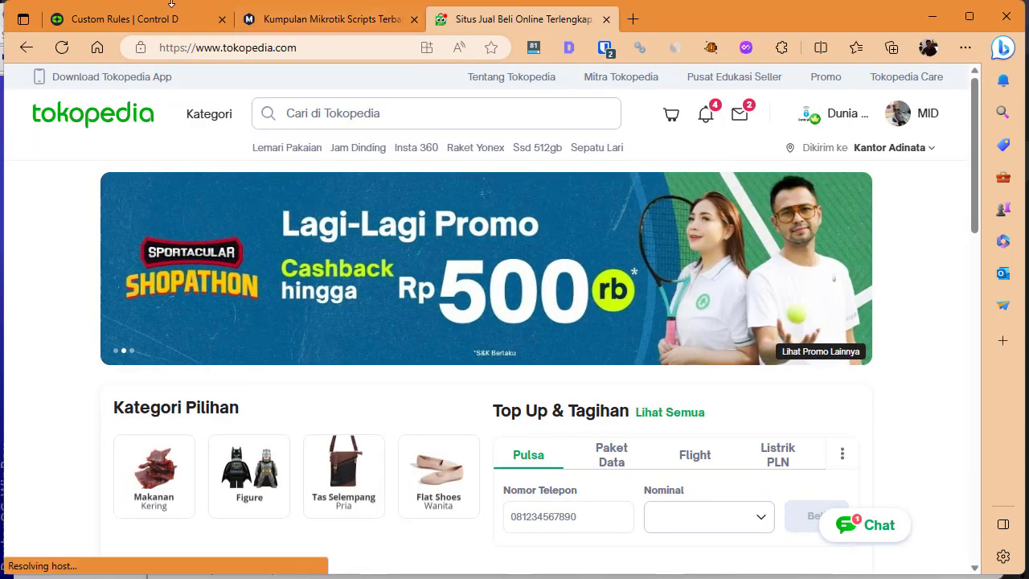
left_click(145, 25)
key("ctrl+v")
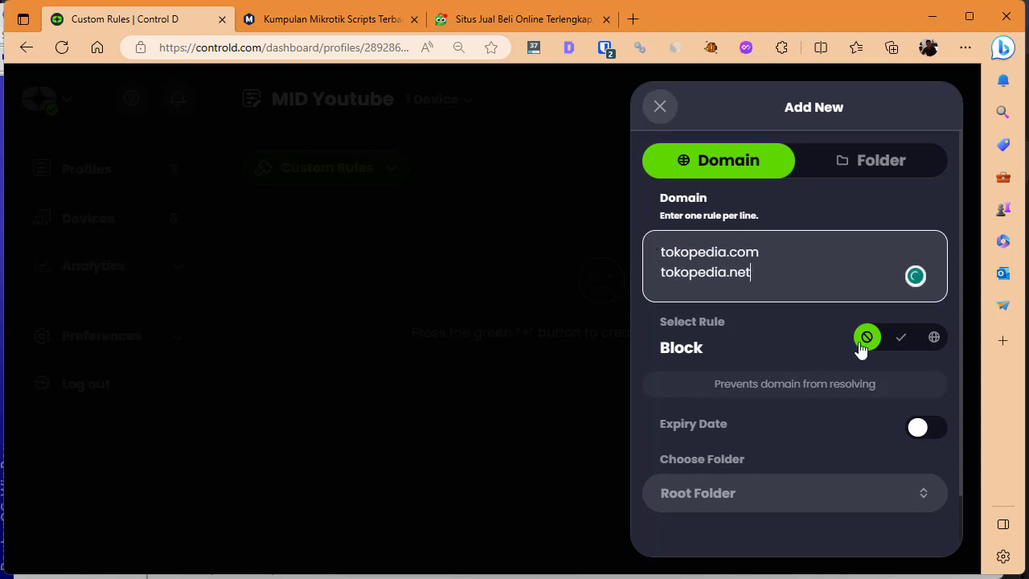
Enable the new rule's expiry date to inspect its options and switch it off again
scroll(851, 445, "down", 1)
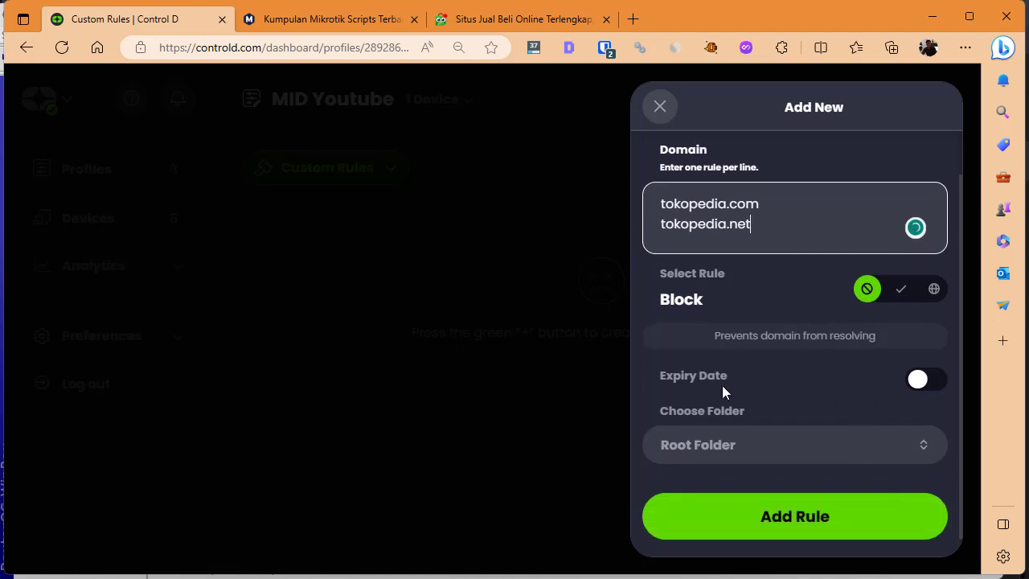
left_click(917, 380)
scroll(657, 332, "down", 1)
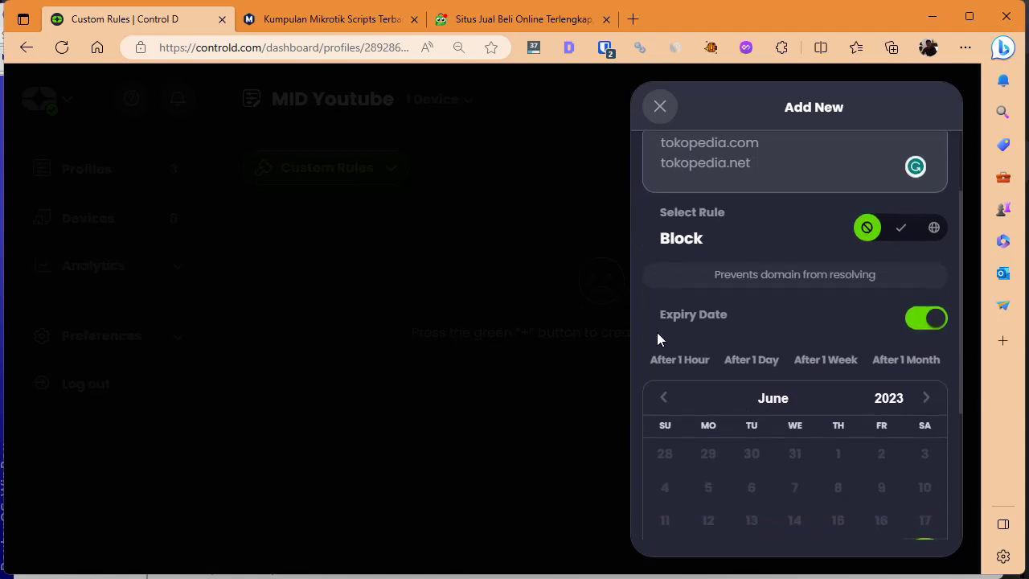
left_click(938, 322)
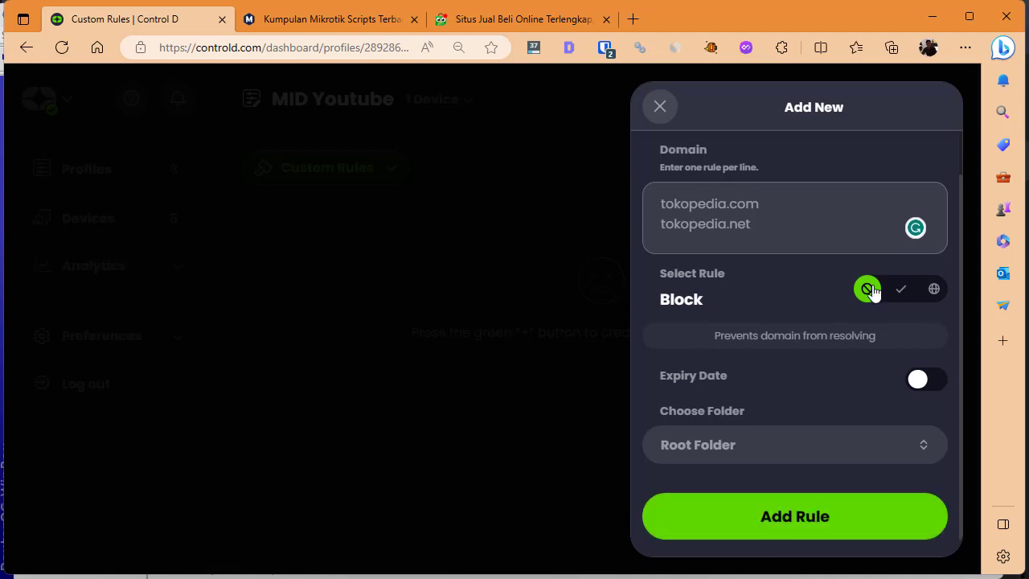
Add the custom rule for both Tokopedia domains with the Block action in the Root Folder
left_click_drag(669, 277, 734, 271)
left_click(691, 305)
left_click(824, 517)
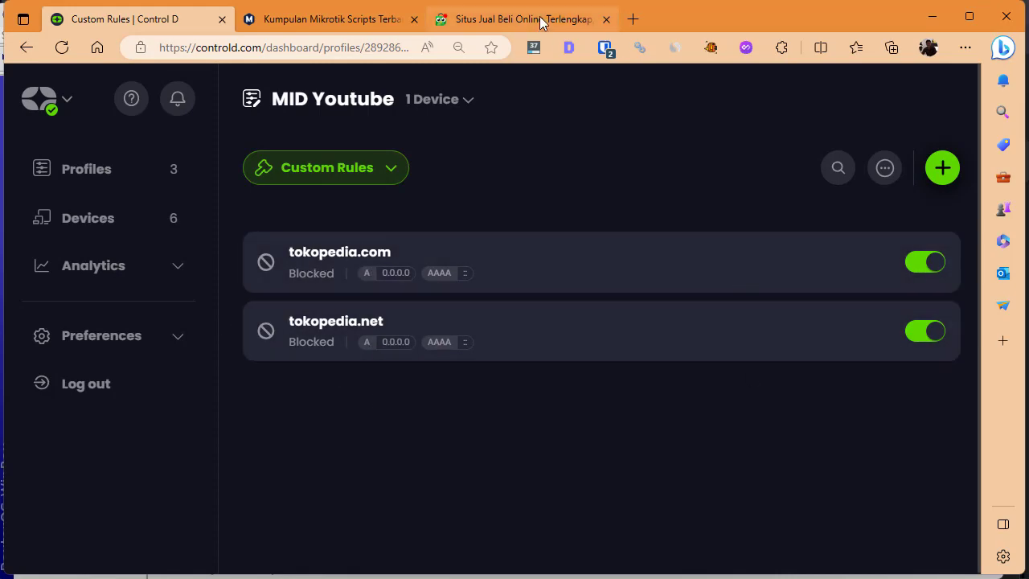
left_click(541, 22)
left_click(293, 53)
key("Return")
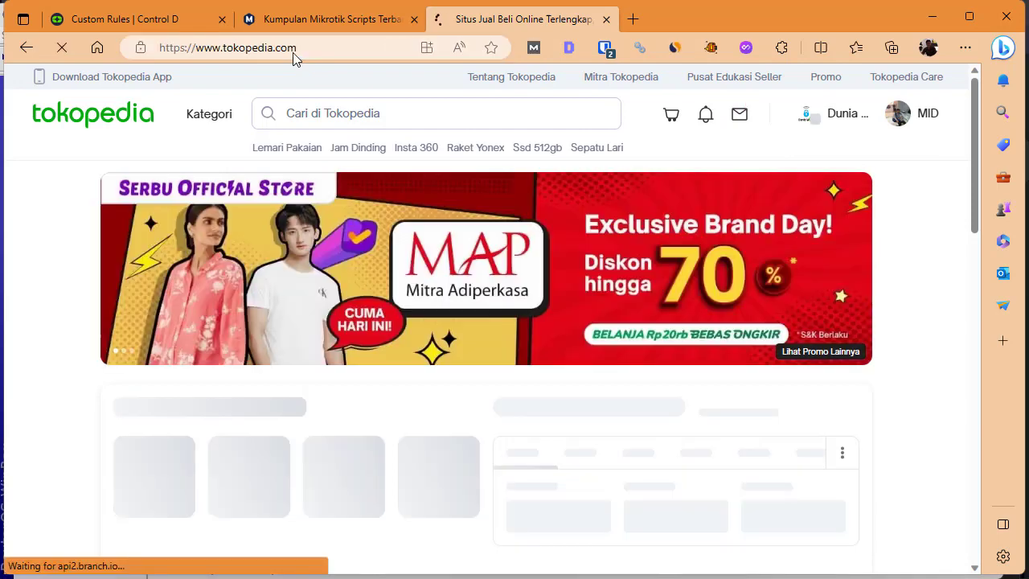
left_click(293, 53)
left_click(295, 53)
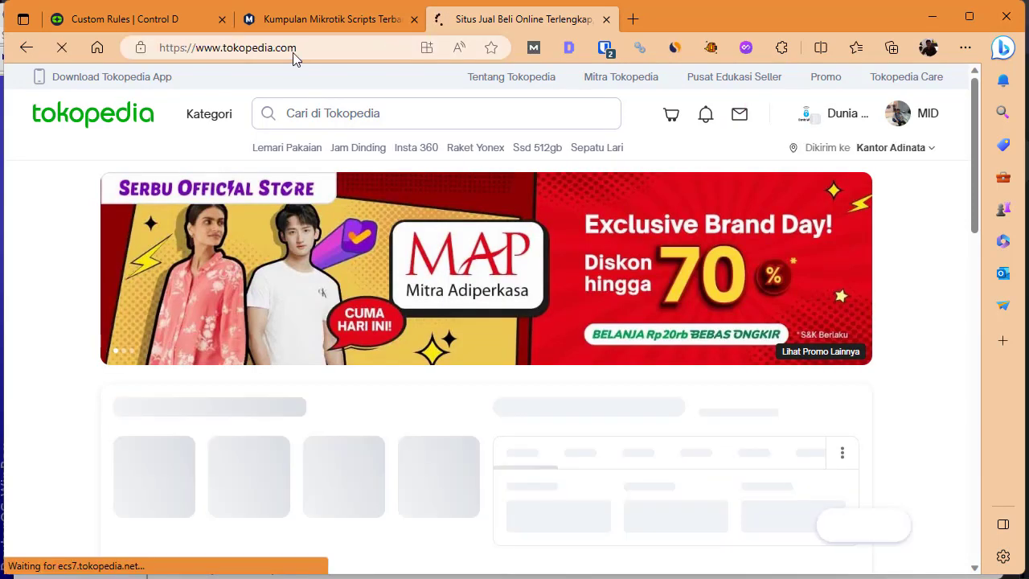
left_click(295, 53)
key("Return")
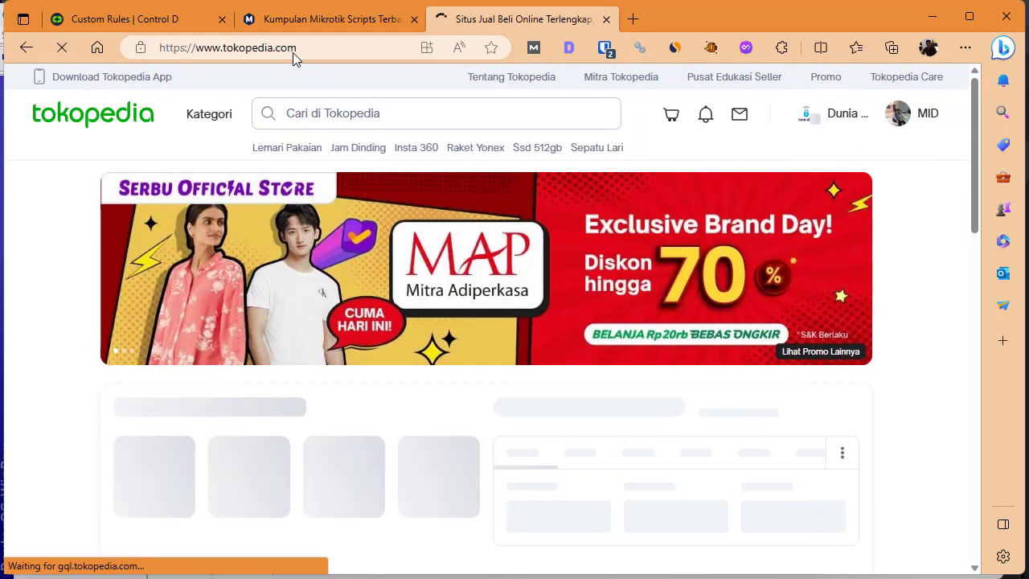
Recheck the custom rules in Control D and load Twitter in a new tab to compare its access
left_click(207, 20)
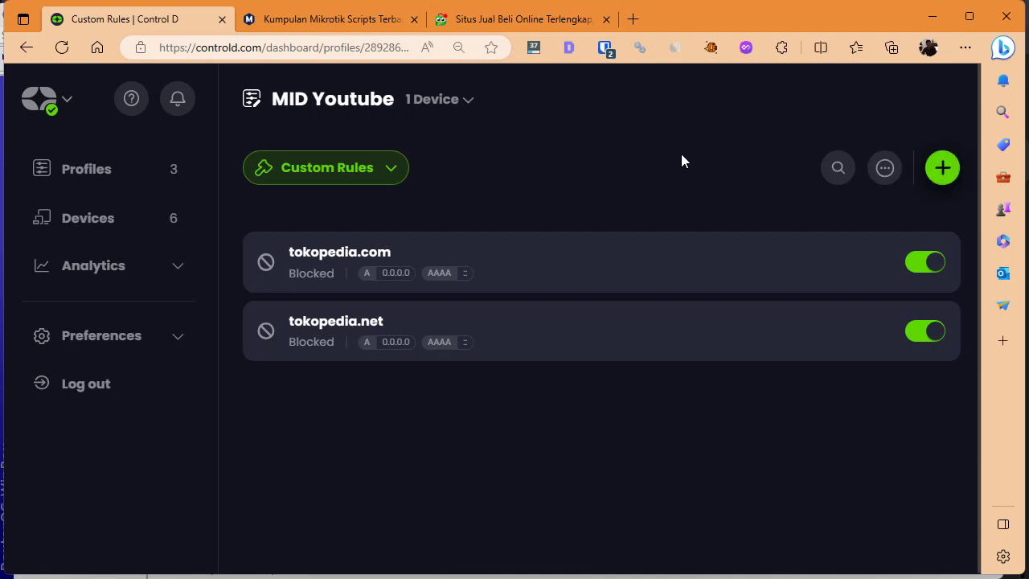
left_click(634, 19)
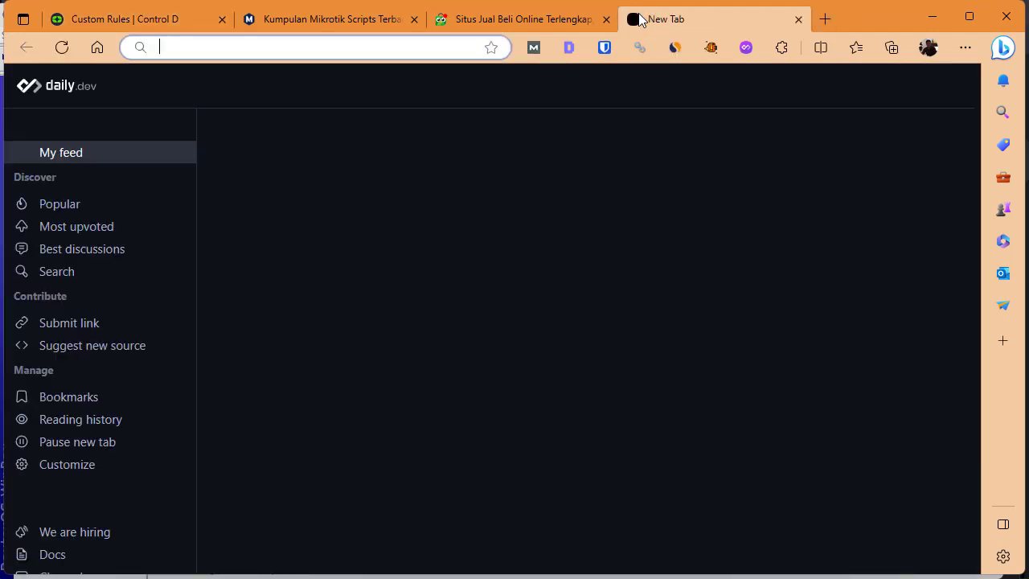
type("tw")
key("Return")
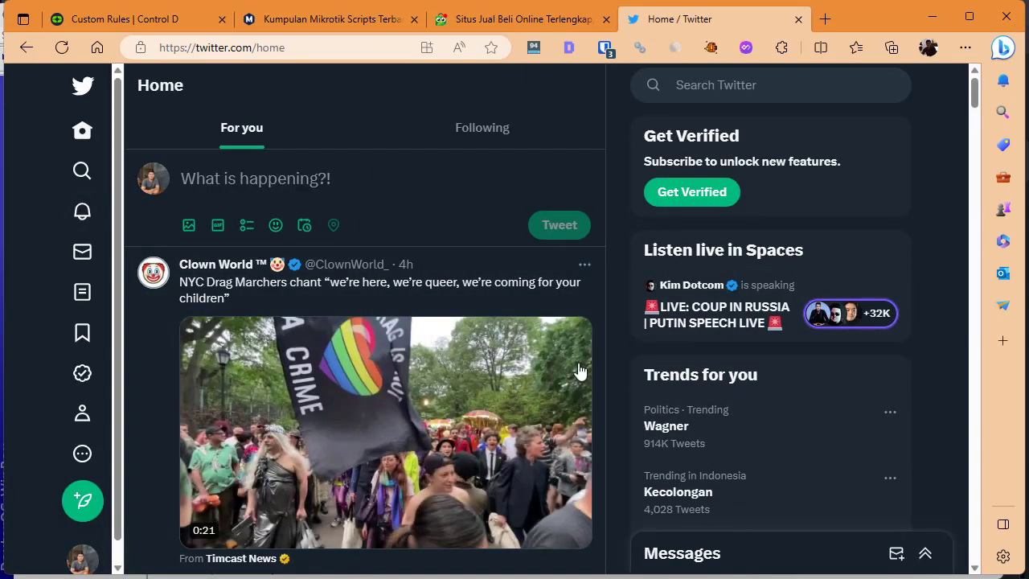
Browse through the Twitter home feed to check that its posts and media load
scroll(581, 371, "down", 3)
scroll(581, 372, "down", 3)
scroll(580, 371, "up", 2)
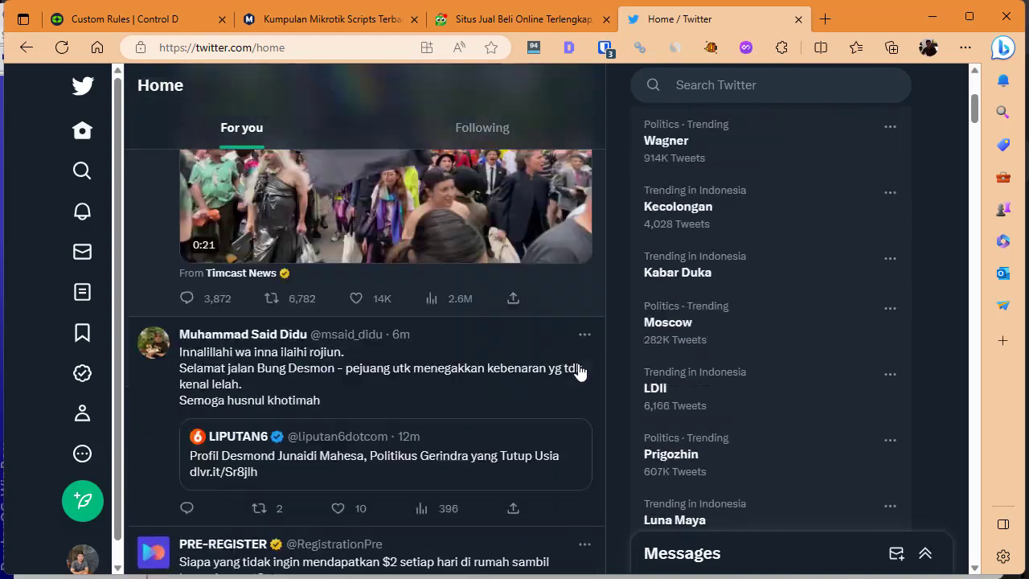
scroll(580, 371, "down", 5)
scroll(581, 371, "down", 15)
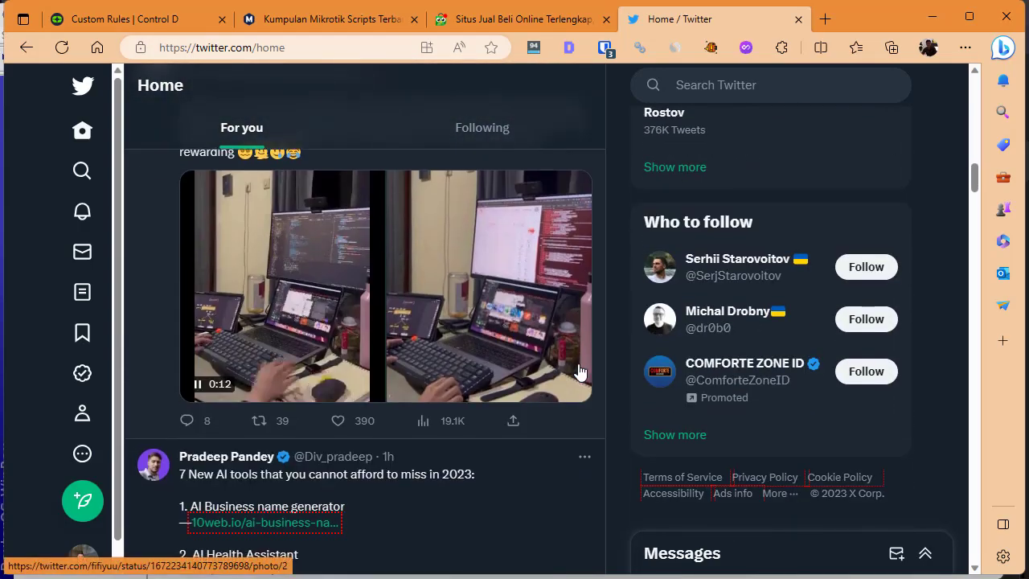
scroll(580, 372, "up", 4)
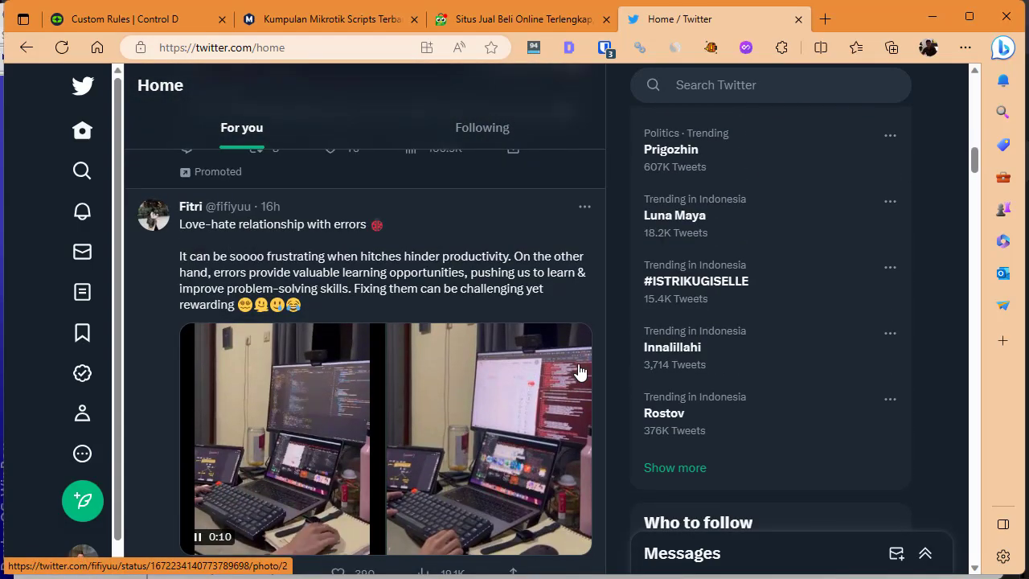
Open the Social category of the profile's Services in Control D and filter it with "tw" to find Twitter
left_click(130, 18)
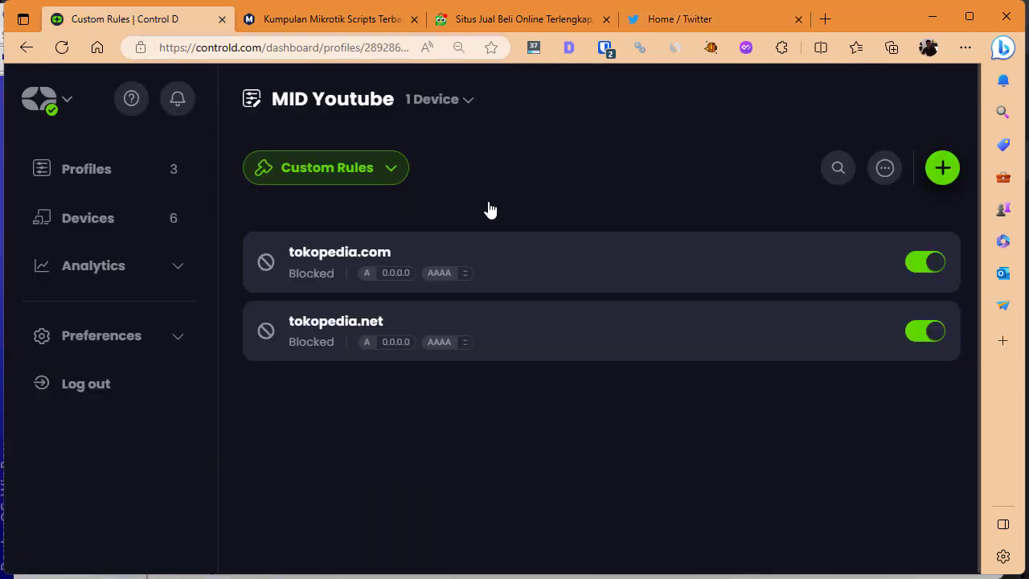
left_click(326, 172)
left_click(330, 262)
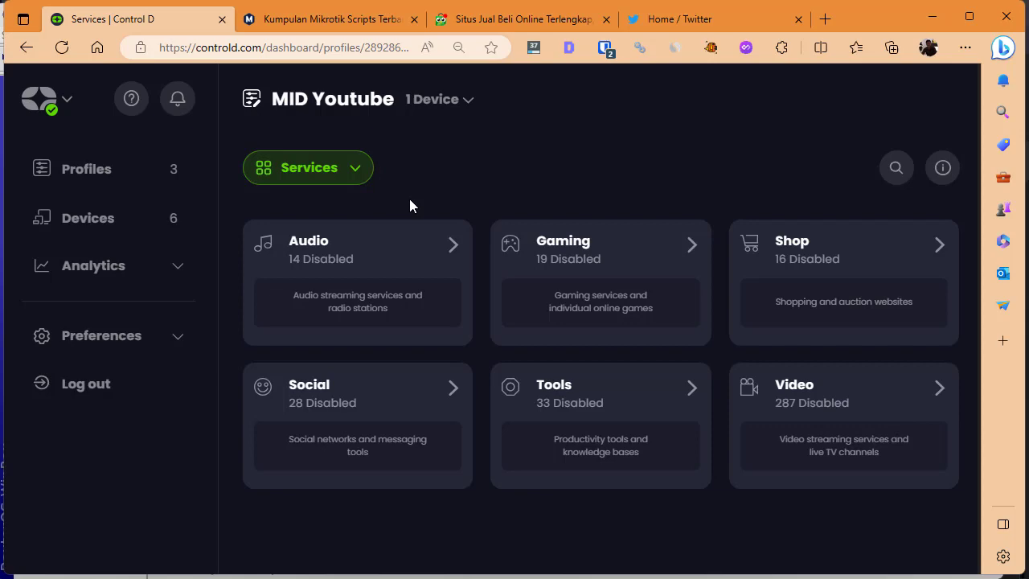
left_click(402, 398)
scroll(435, 304, "down", 3)
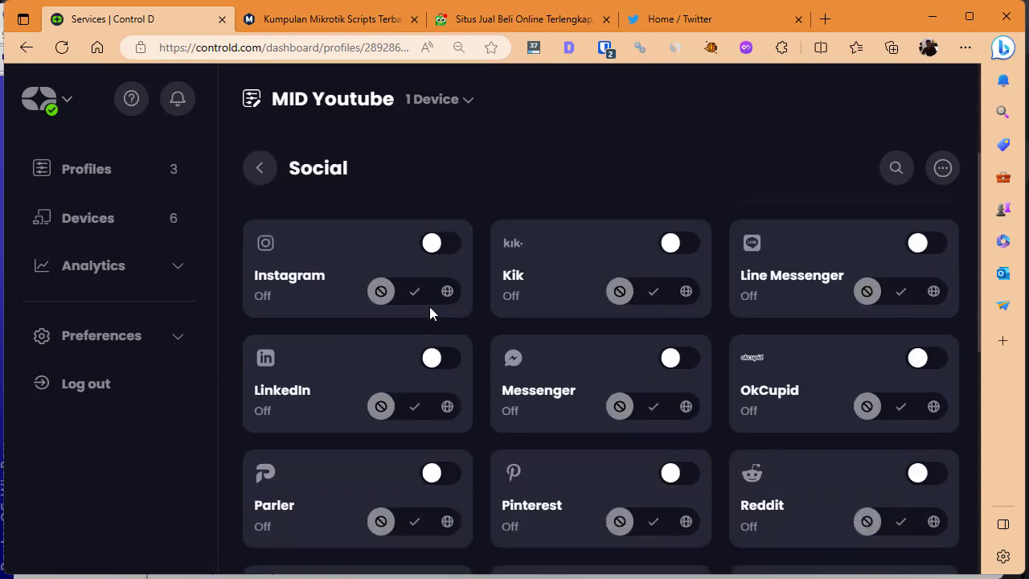
scroll(698, 397, "down", 5)
scroll(698, 398, "down", 1)
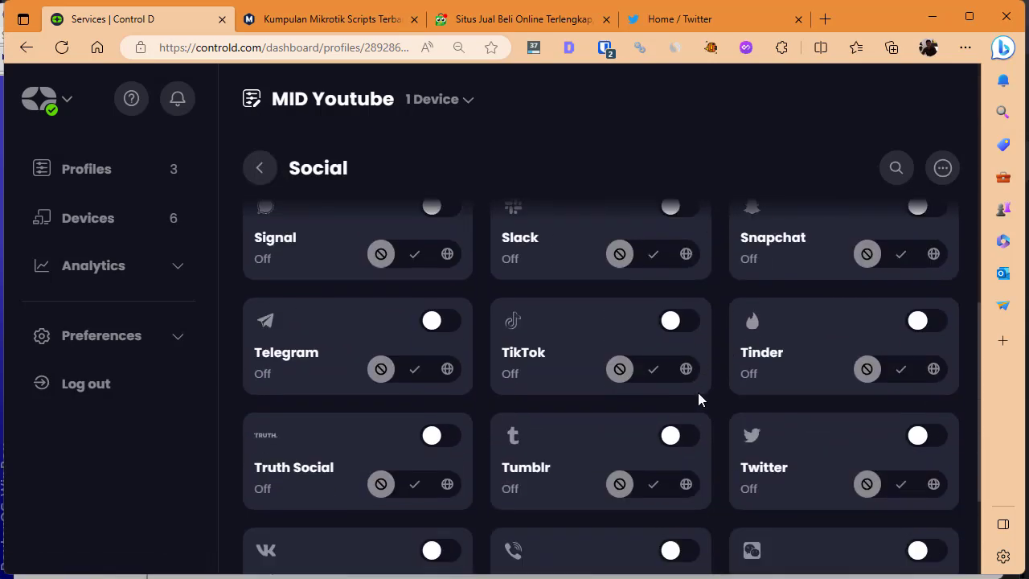
scroll(697, 399, "down", 3)
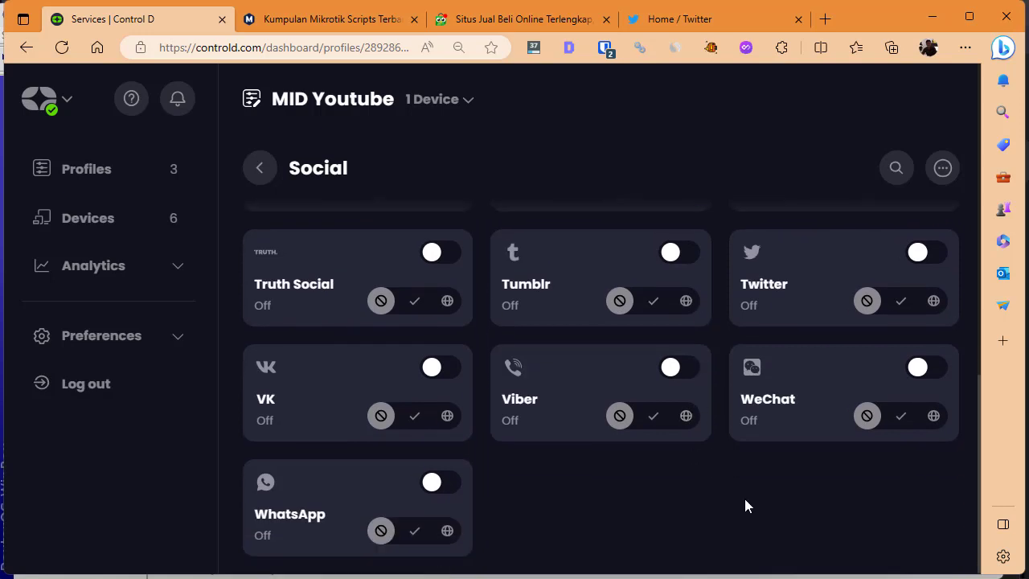
left_click(895, 168)
type("twui")
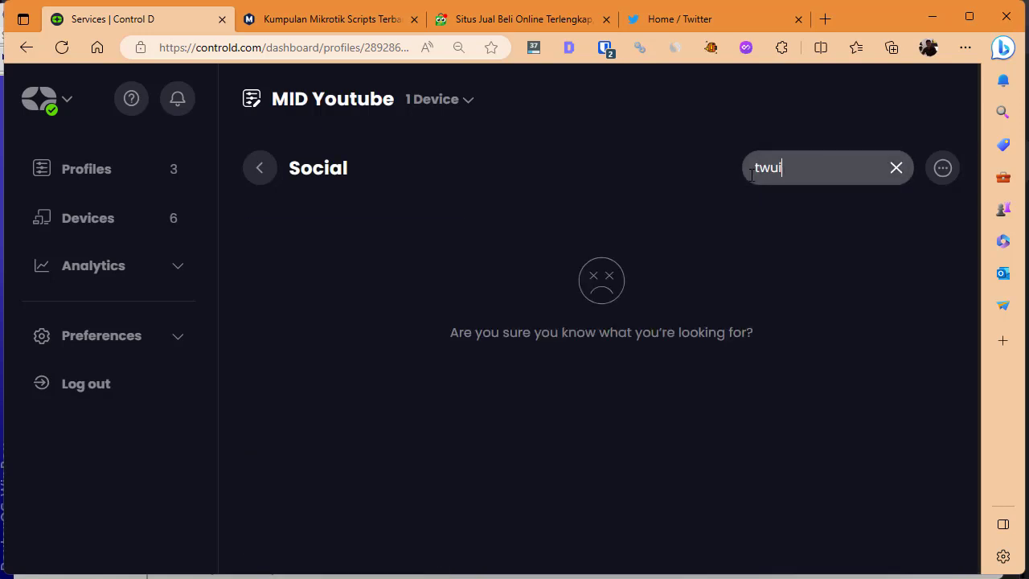
key("BackSpace")
key("BackSpace")
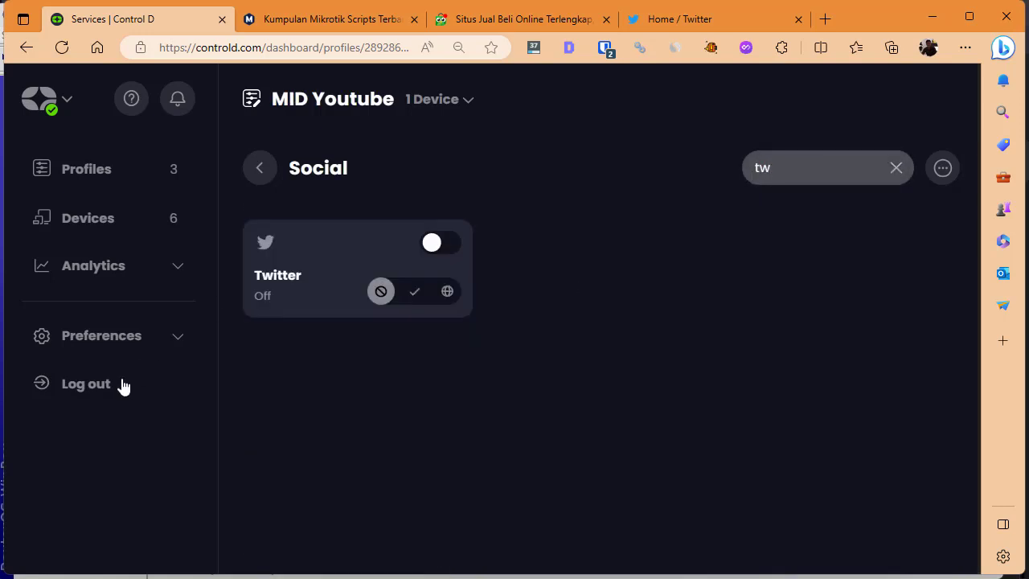
Redirect the Twitter service through the United Arab Emirates proxy location
left_click(448, 297)
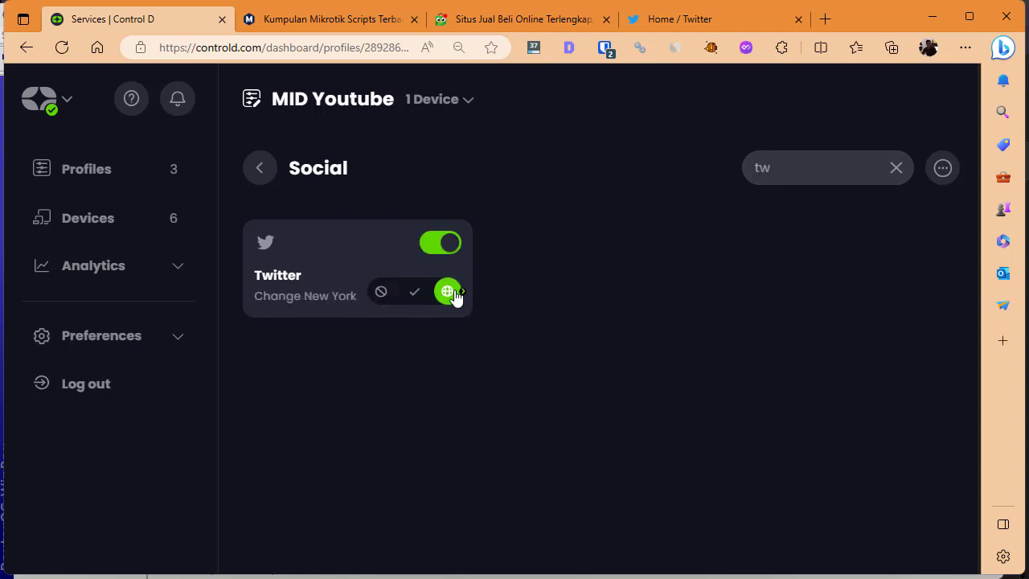
left_click(461, 295)
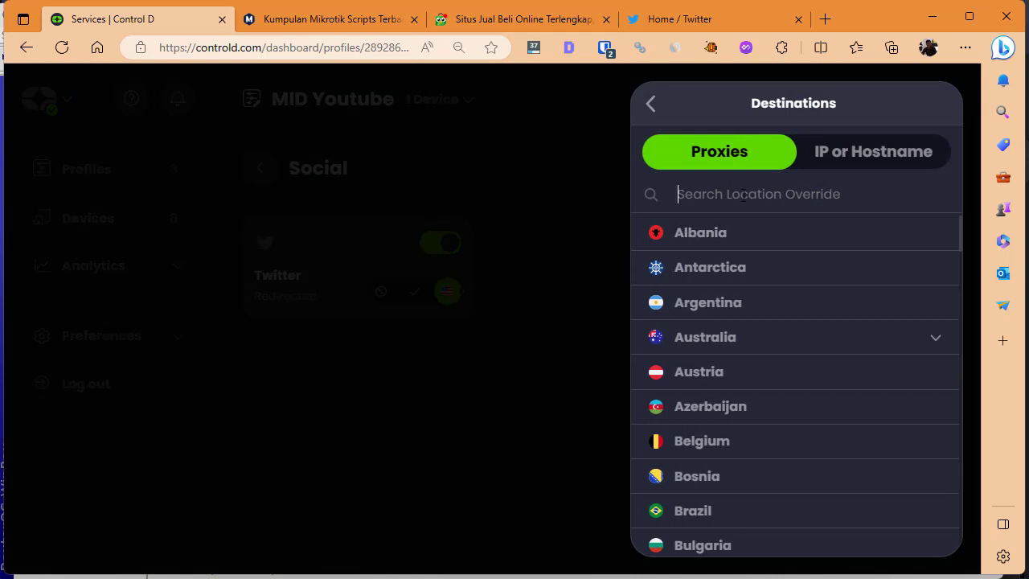
type("unite")
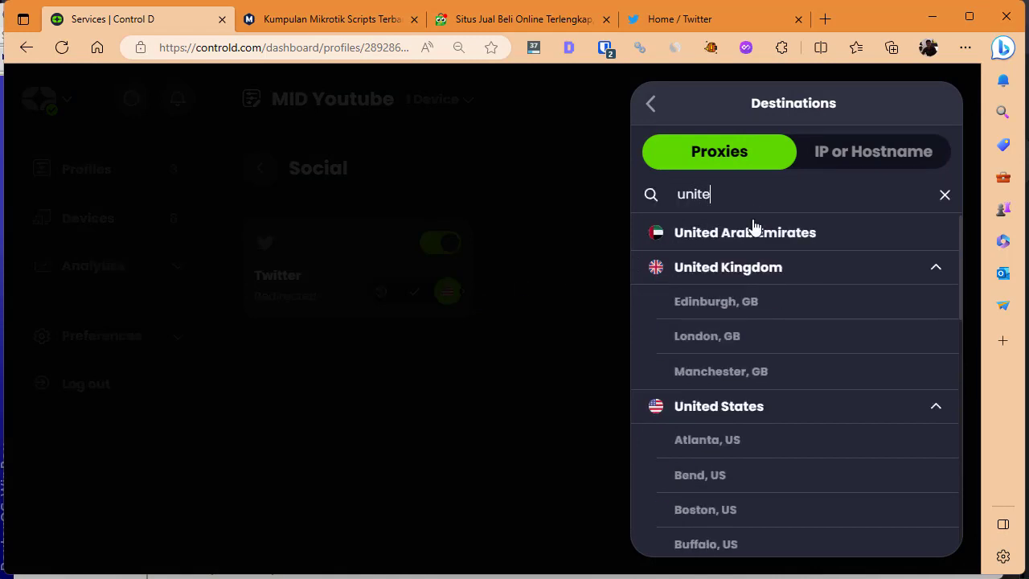
left_click(756, 233)
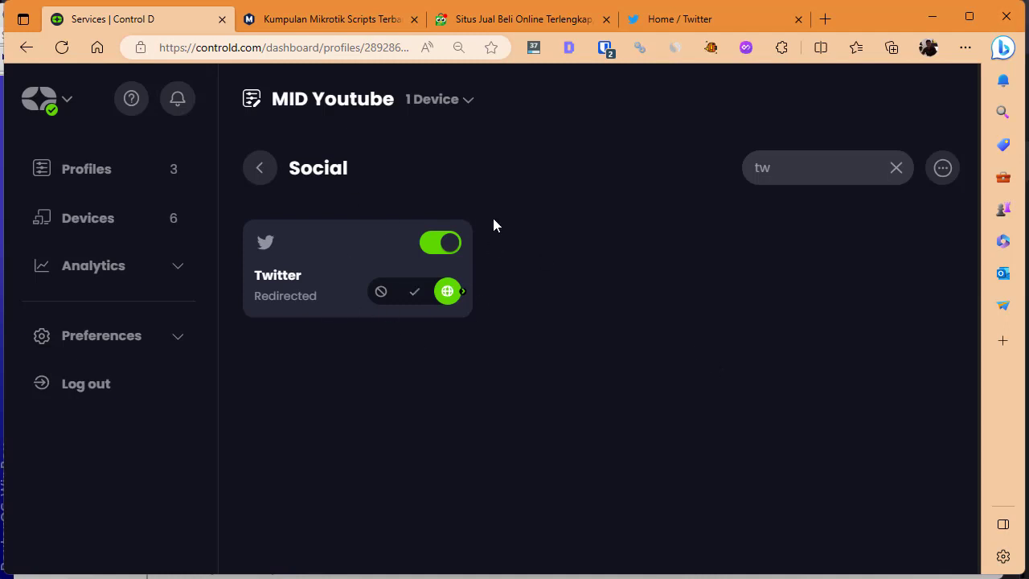
Reload twitter.com/home in its tab to test the service redirect
left_click(679, 18)
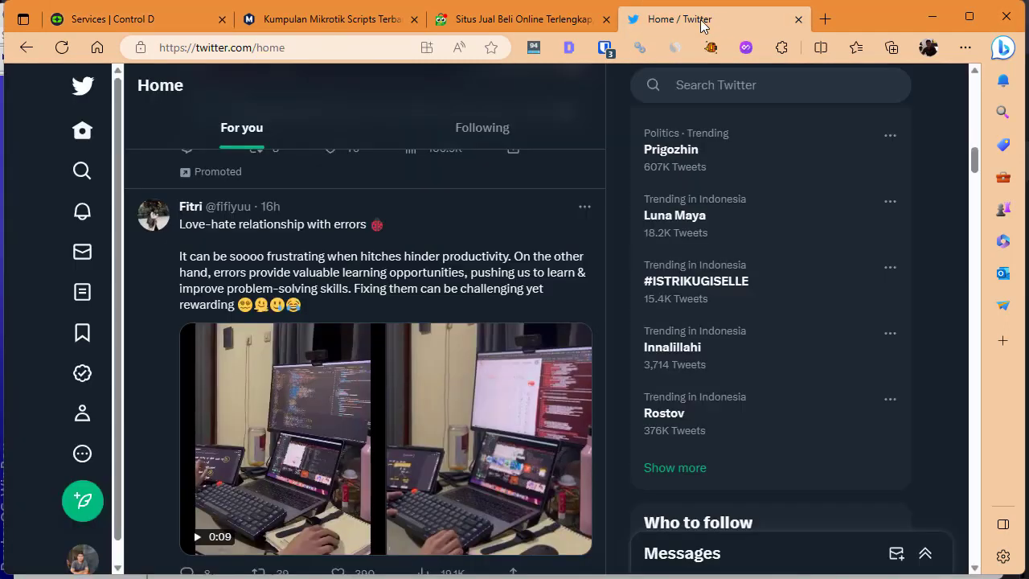
left_click(356, 48)
key("Return")
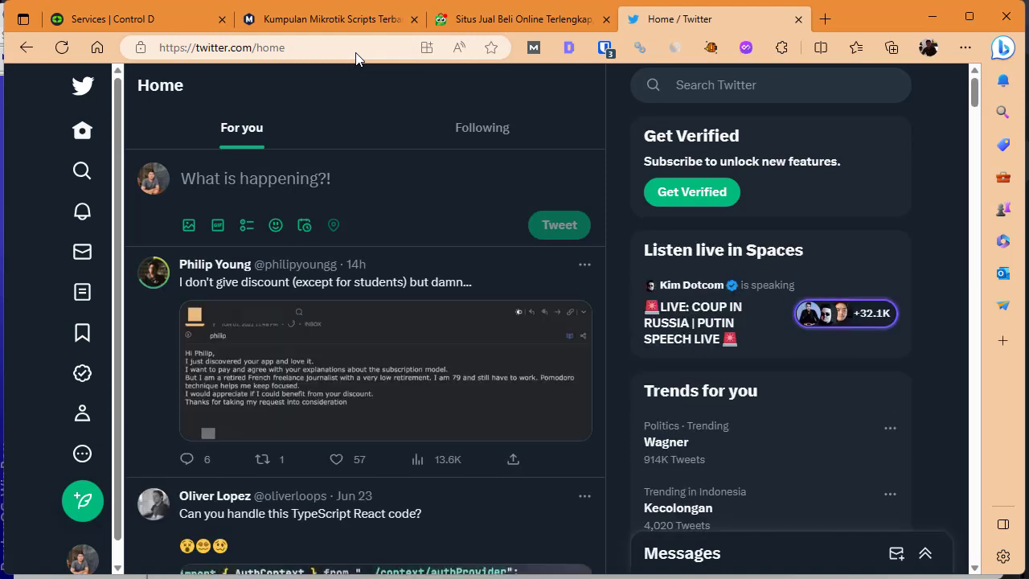
Recheck the Tokopedia site by reloading its page to test the domain block
left_click(142, 18)
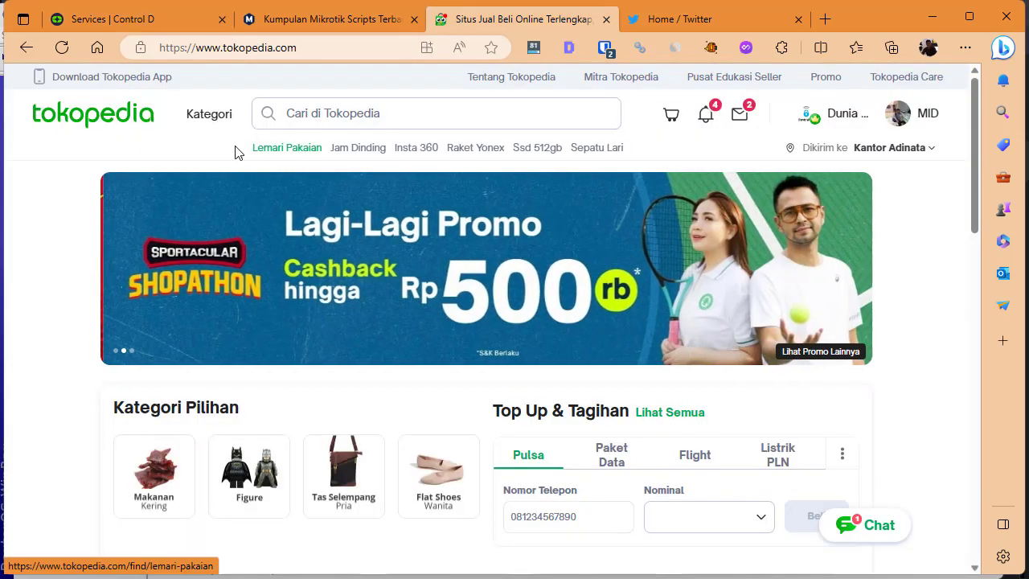
key("F5")
key("F5")
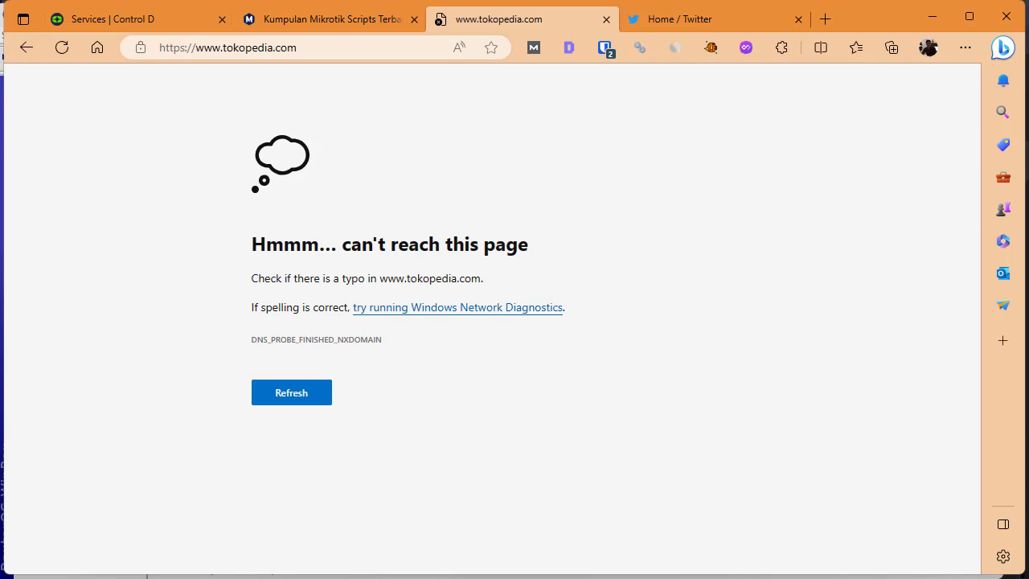
Return to the profile's Custom Rules in Control D and disable the tokopedia.com and tokopedia.net rules
left_click(160, 12)
left_click(271, 175)
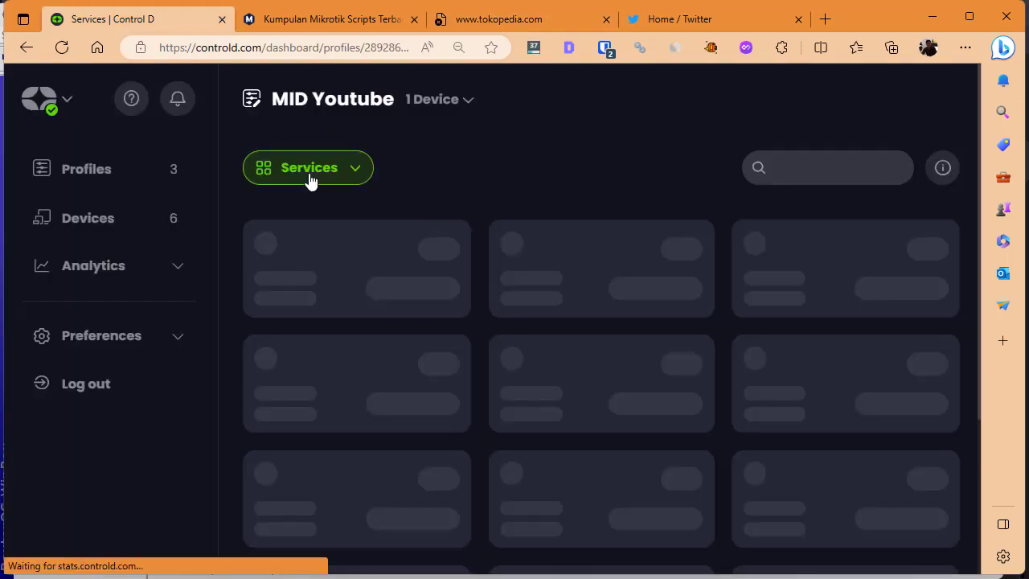
left_click(314, 177)
left_click(338, 298)
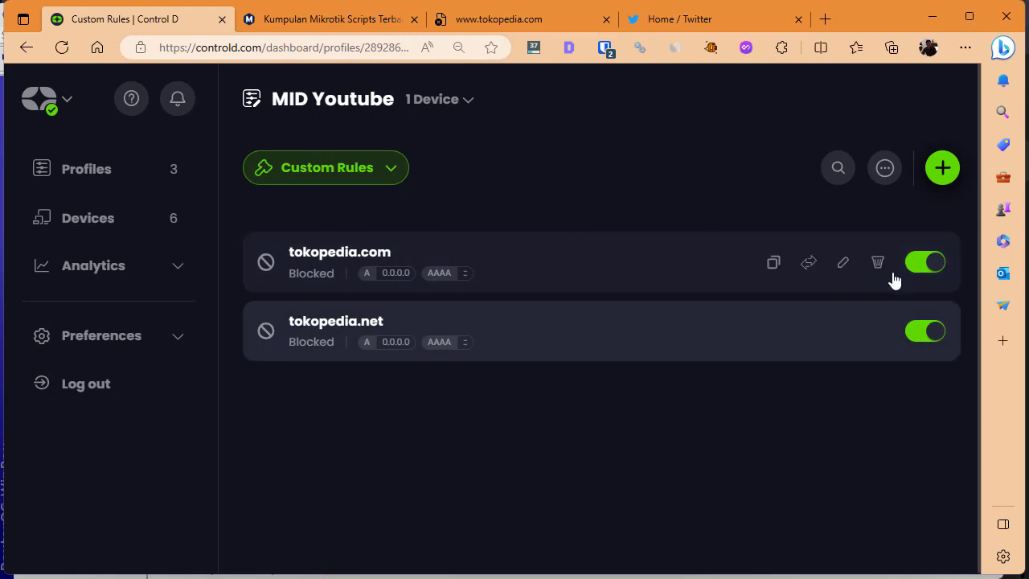
left_click(932, 267)
left_click(933, 333)
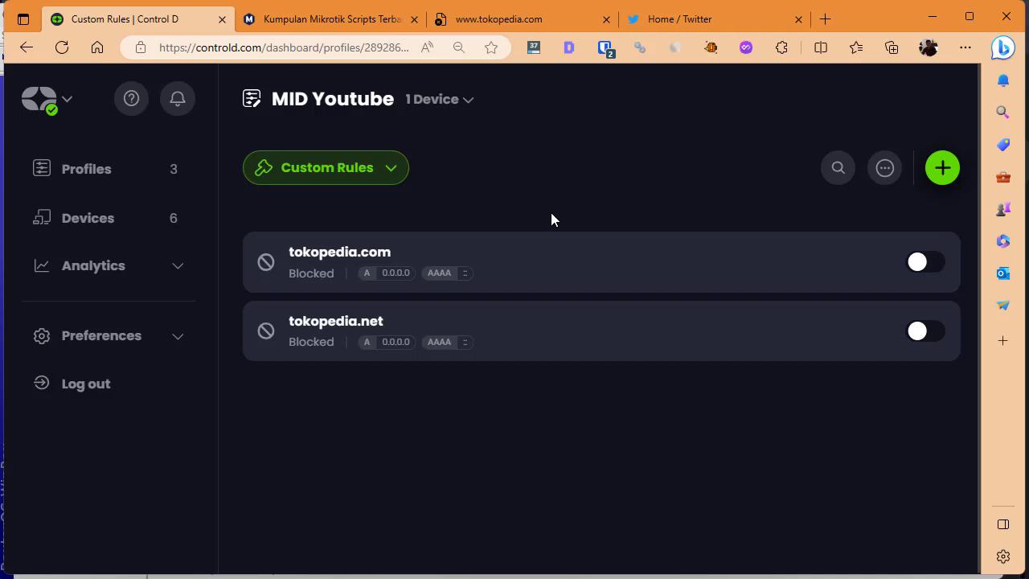
Load vimeo.com in the Twitter tab to check its access and get its address
left_click(764, 21)
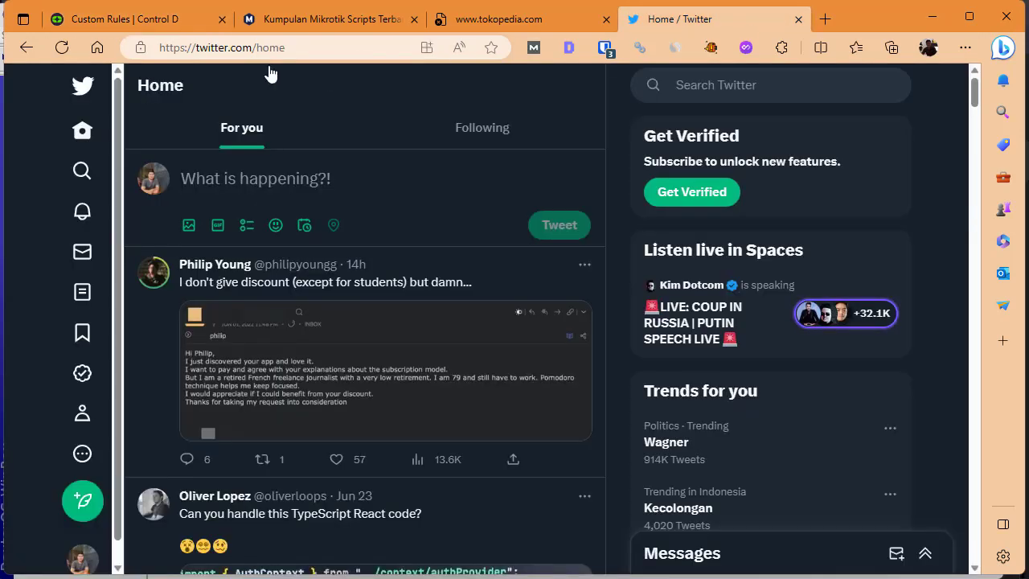
left_click(277, 50)
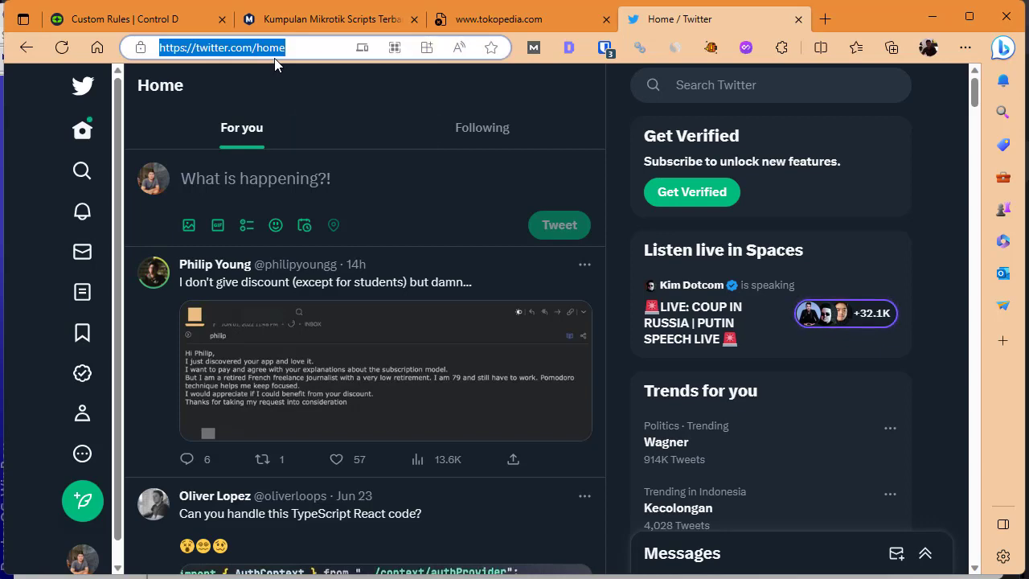
type("porn")
key("ctrl+a")
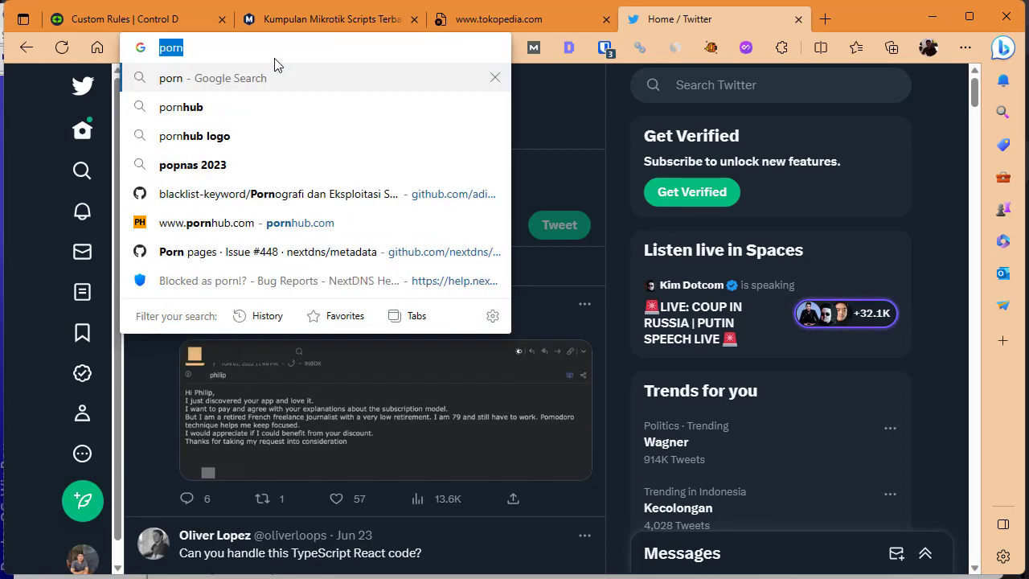
type("vie")
key("BackSpace")
type("meo.com")
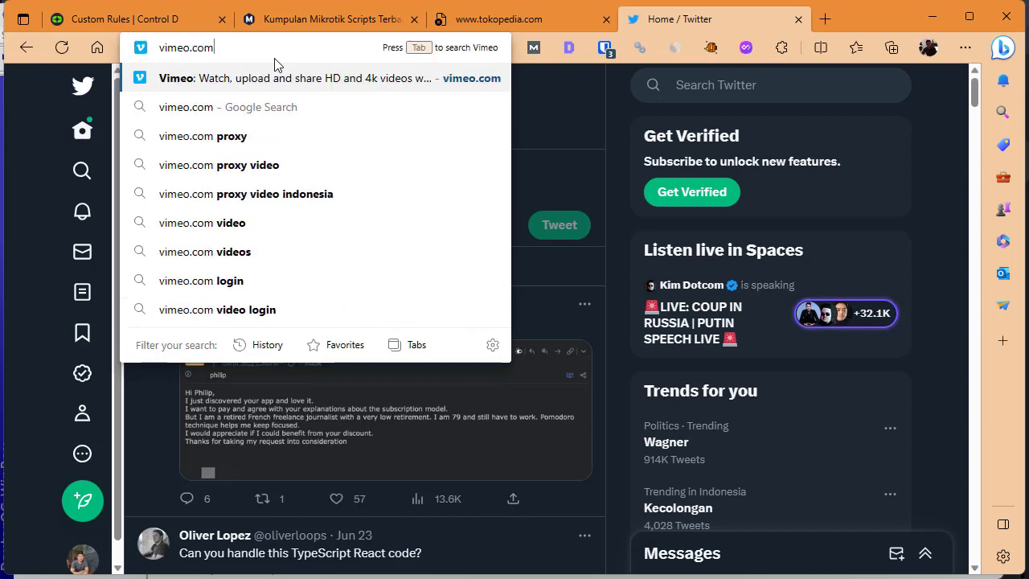
key("Return")
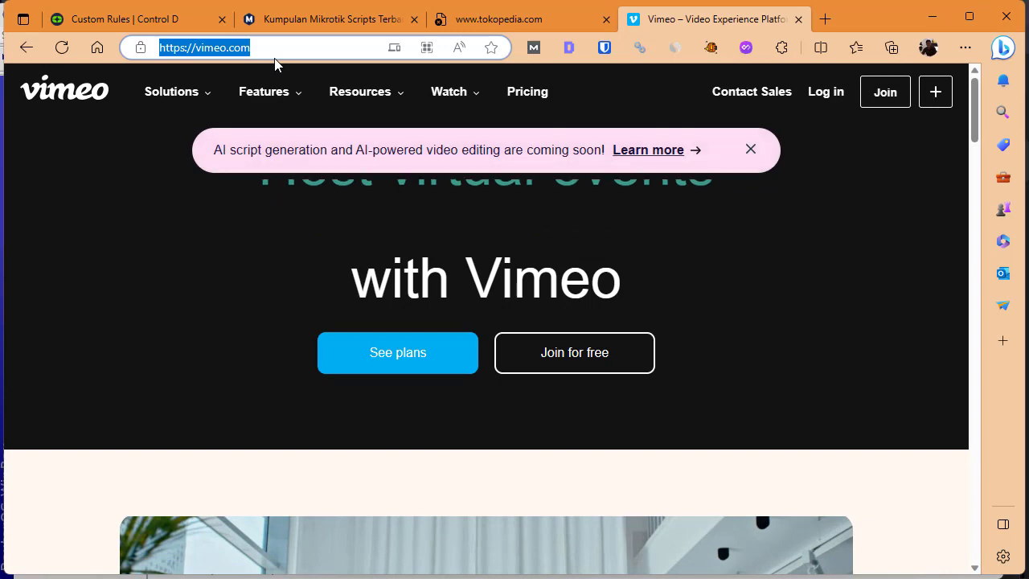
Start a new custom domain rule in Control D with vimeo.com as the hostname, without the protocol and trailing slash
left_click(197, 24)
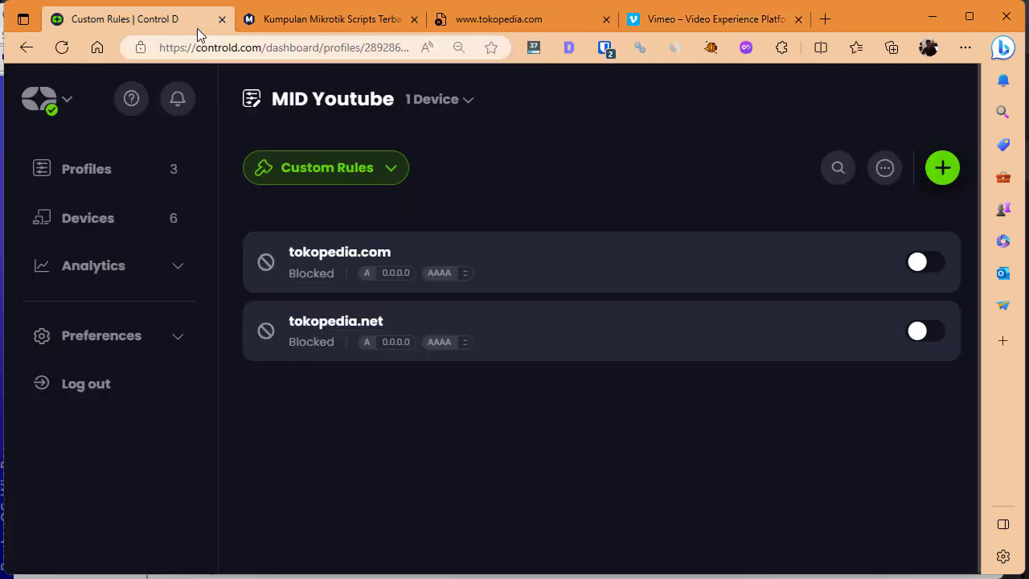
left_click(942, 173)
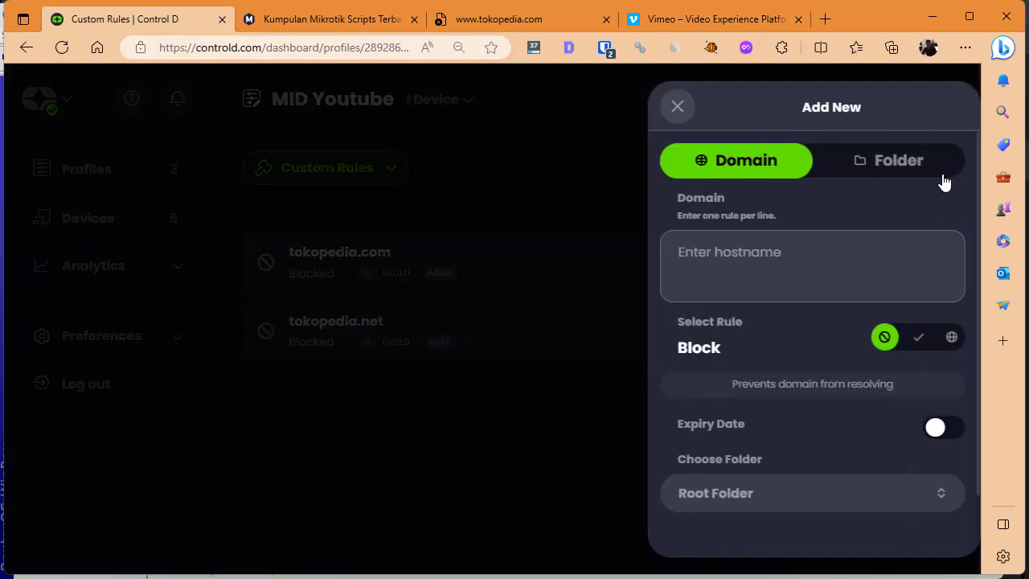
type("https://vimeo.com/")
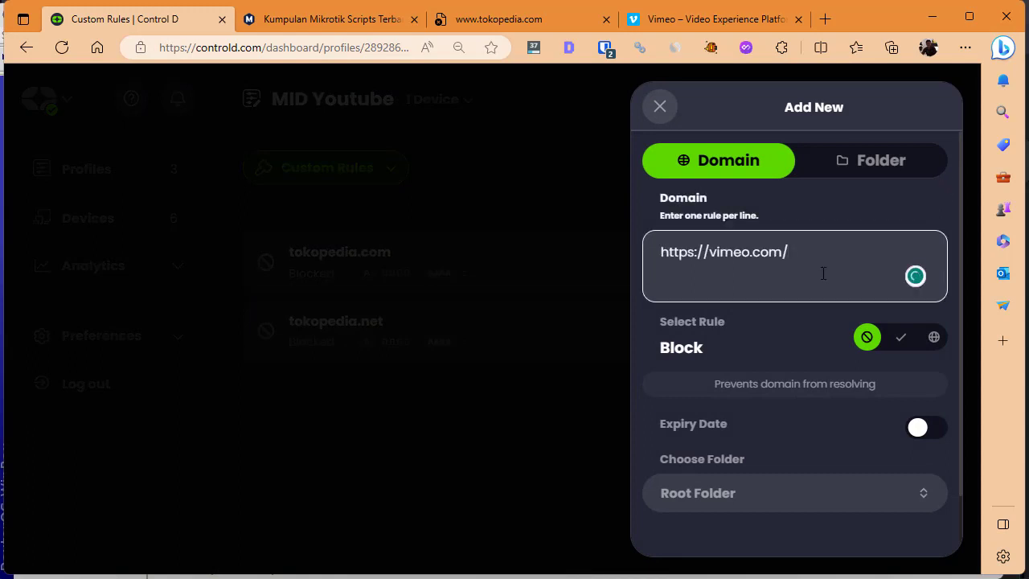
key("BackSpace")
key("ctrl+shift+Left")
key("ctrl+shift+Left")
key("ctrl+shift+Left")
key("Left")
key("shift+Home")
key("BackSpace")
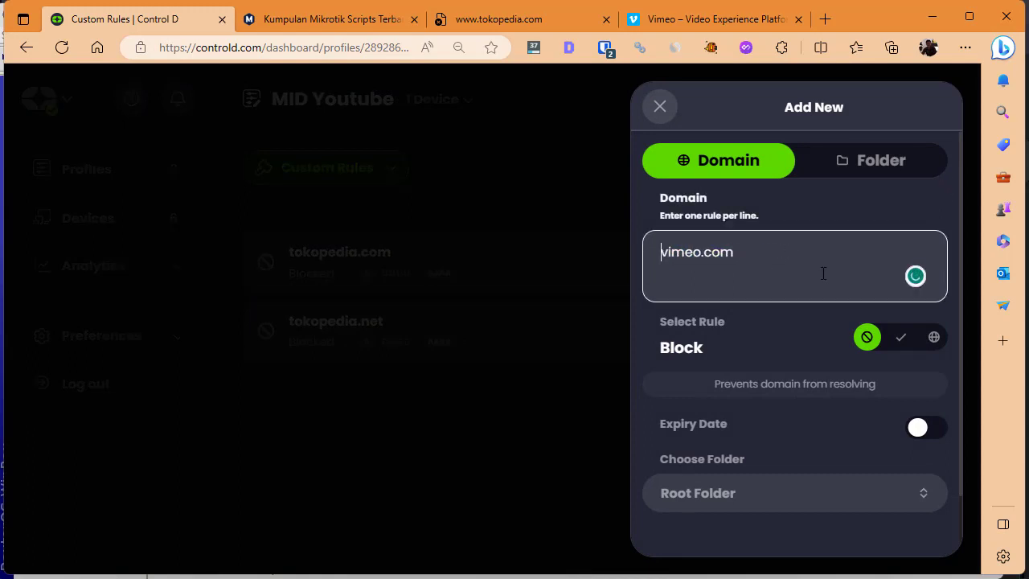
Set the vimeo.com rule to Bypass and add it in the Root Folder without an expiry date
left_click(900, 344)
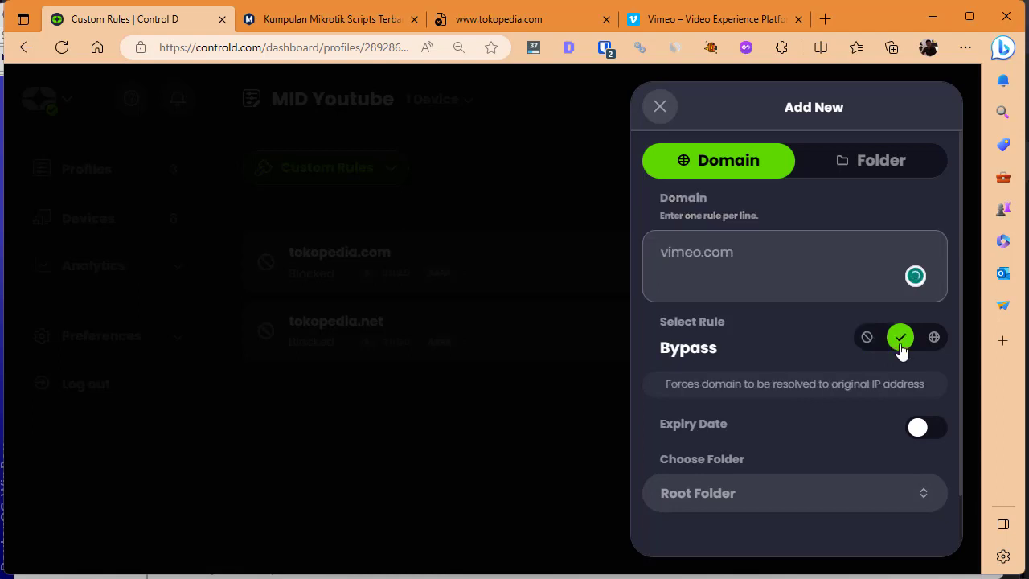
scroll(900, 348, "down", 1)
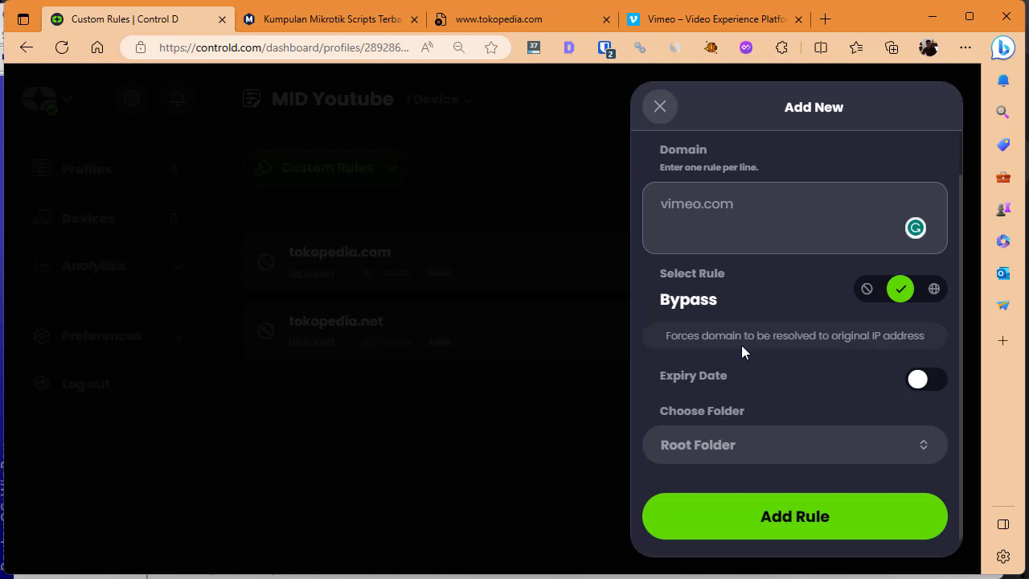
left_click_drag(704, 344, 879, 340)
left_click(786, 344)
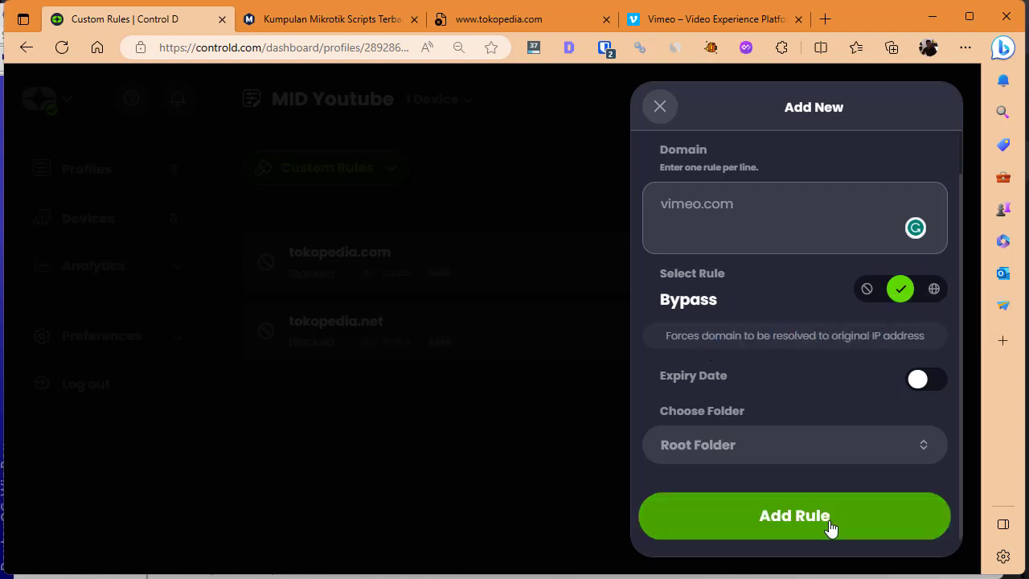
left_click(830, 521)
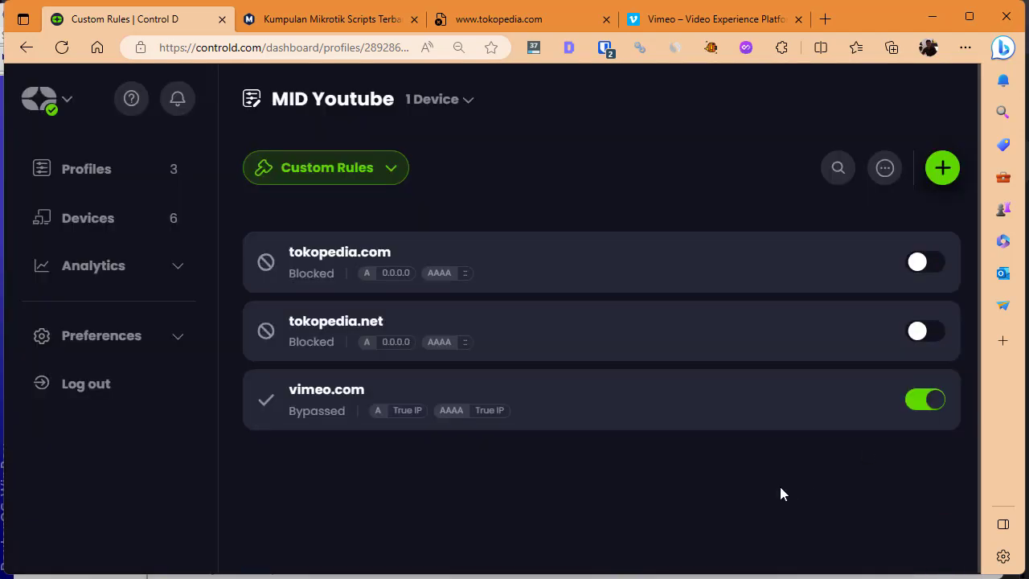
Open the MID Youtube profile's Profile Options and examine the available settings, especially the AI Malware Filter
left_click(379, 180)
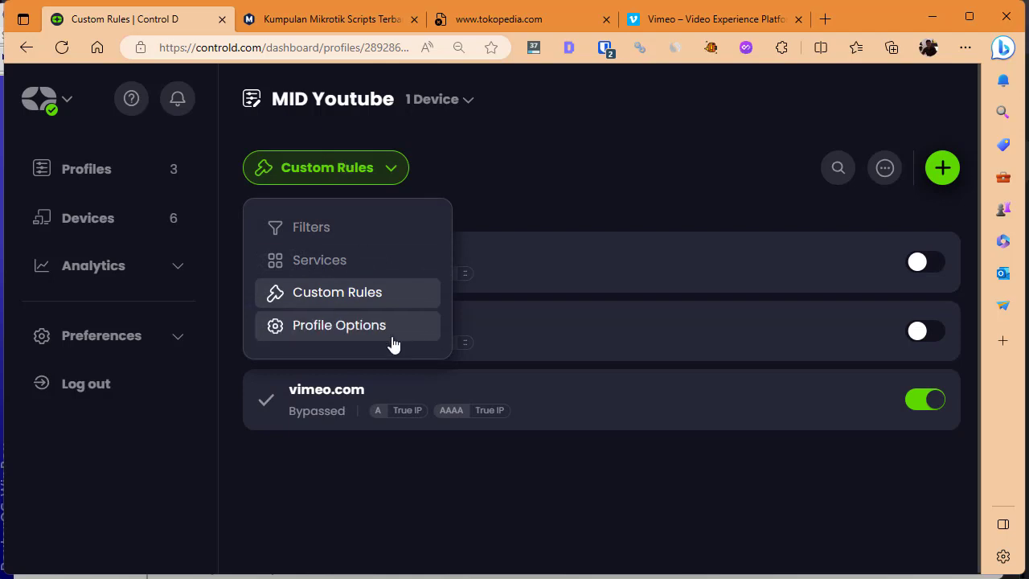
left_click(354, 324)
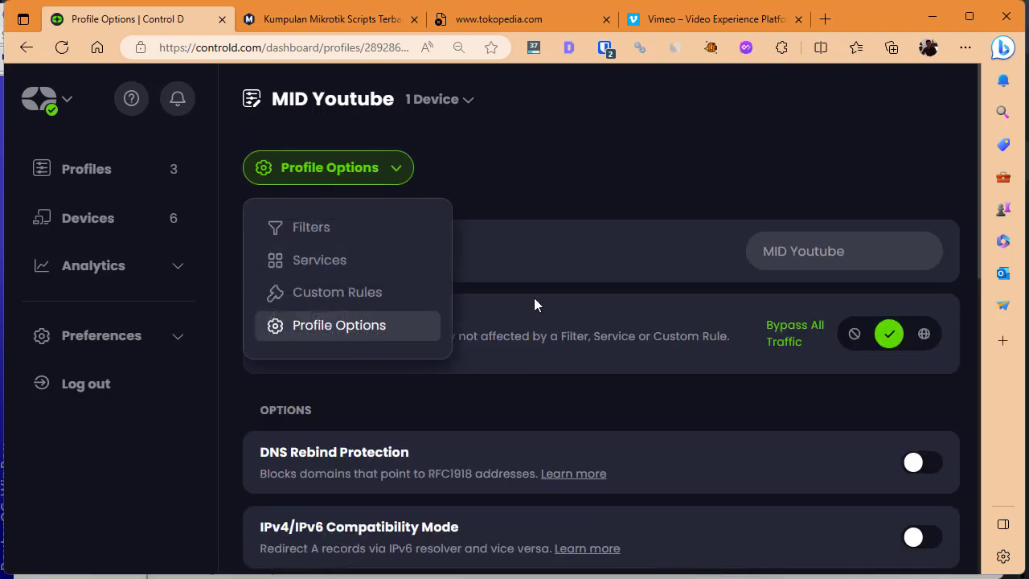
scroll(566, 384, "down", 3)
scroll(566, 384, "down", 2)
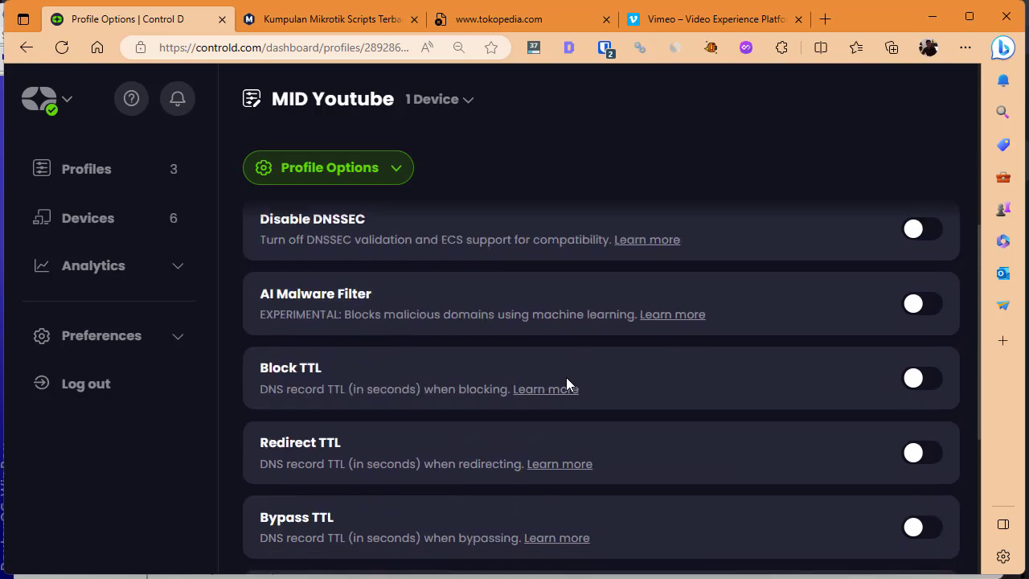
scroll(566, 384, "down", 1)
scroll(281, 260, "up", 1)
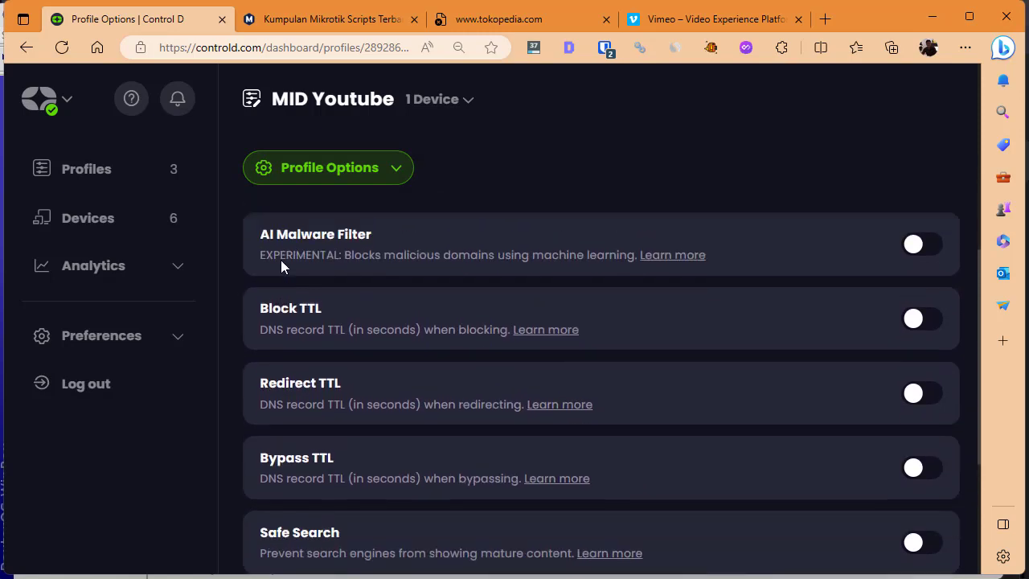
scroll(270, 278, "down", 1)
left_click_drag(260, 217, 372, 218)
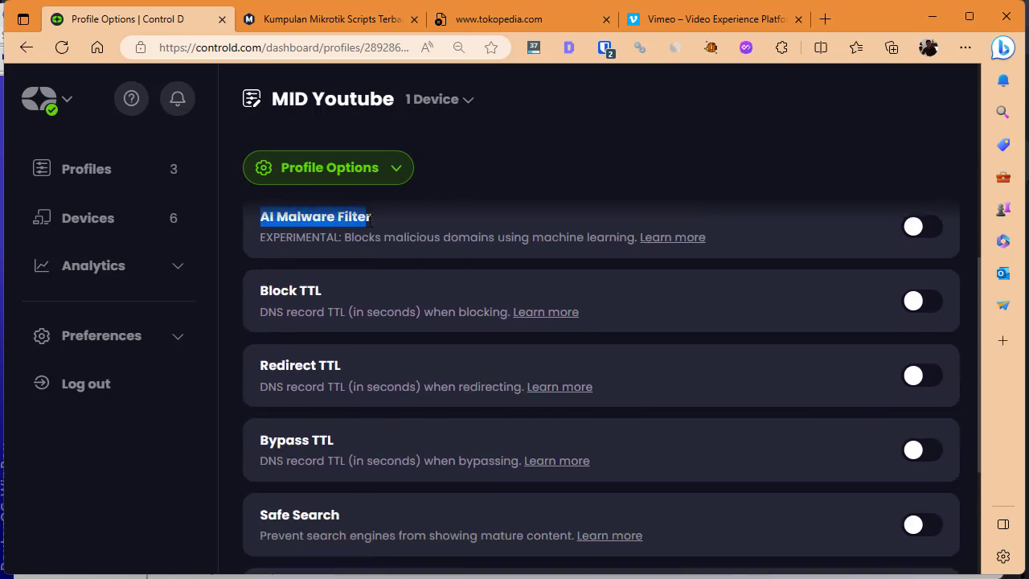
left_click(569, 252)
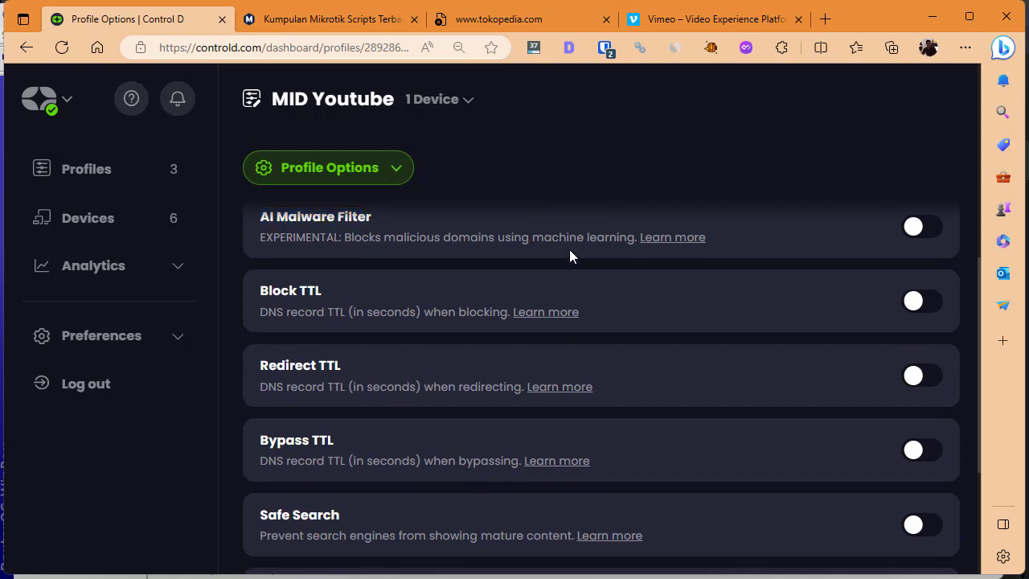
scroll(569, 256, "up", 1)
triple_click(361, 280)
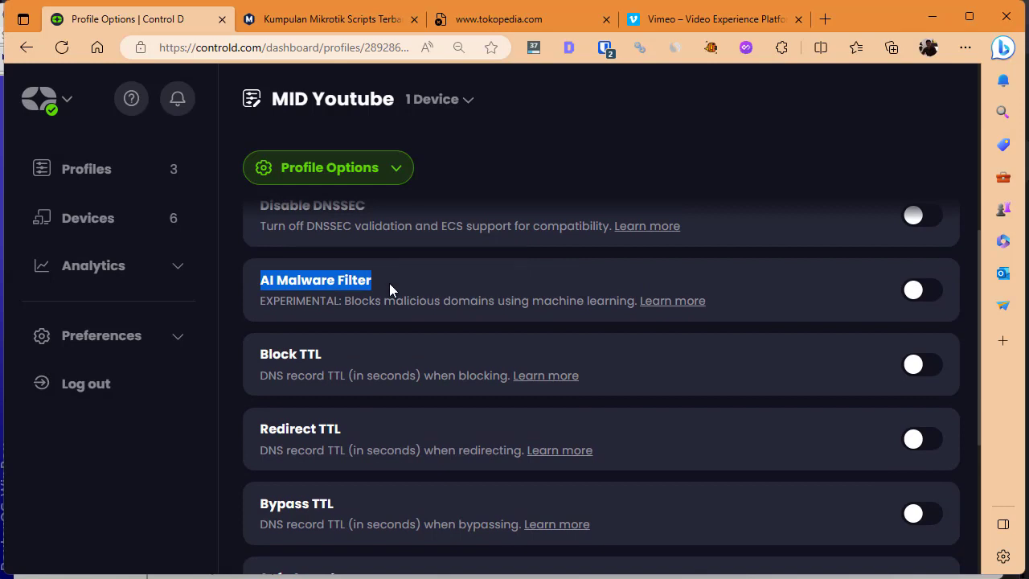
left_click(389, 284)
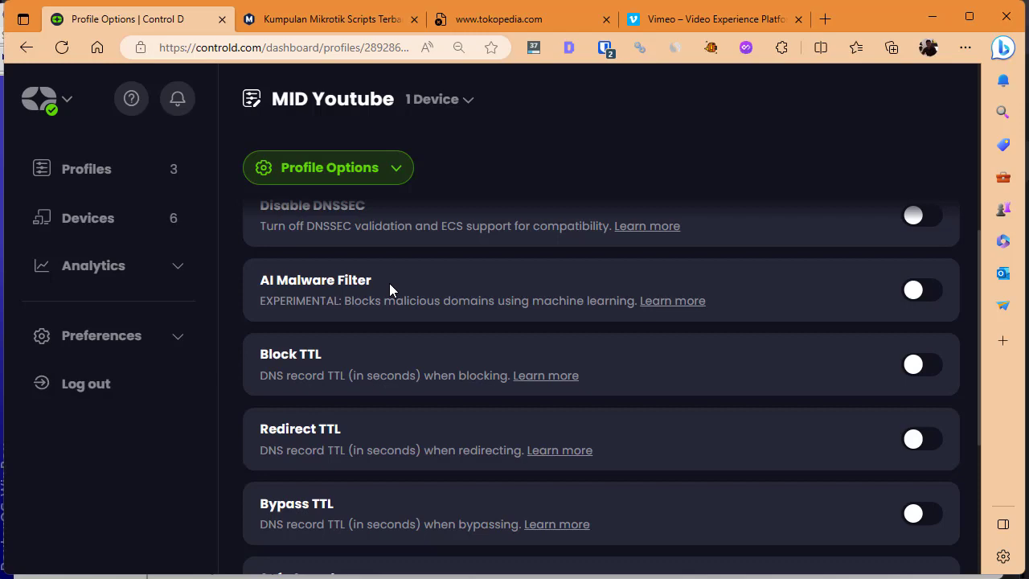
Load vpsbox.id in a new browser tab to check its access
left_click(828, 20)
type("vpsbox.id")
key("Return")
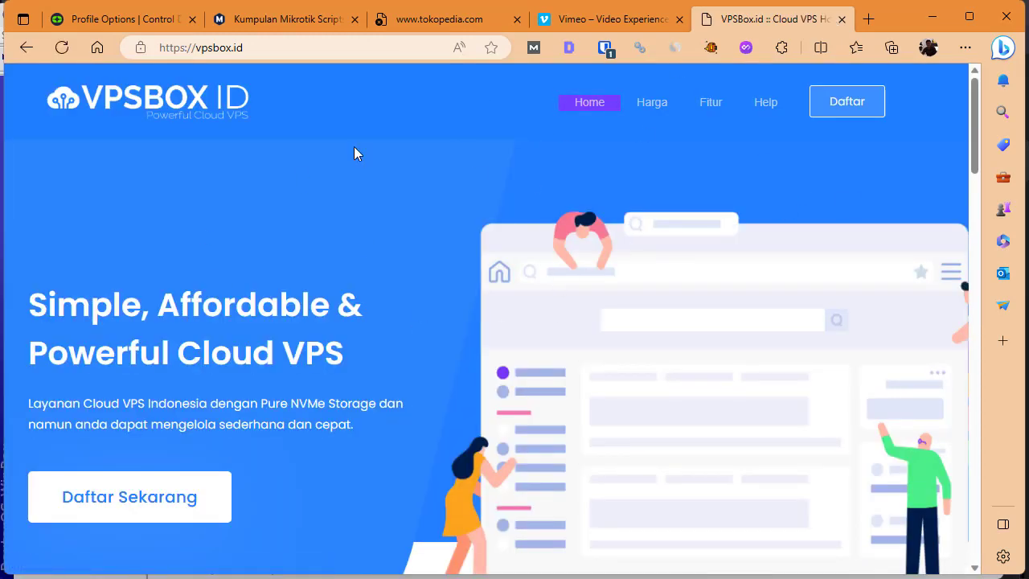
Return to the Control D Profile Options and enable the AI Malware Filter in Relaxed Mode
left_click(104, 23)
left_click(916, 290)
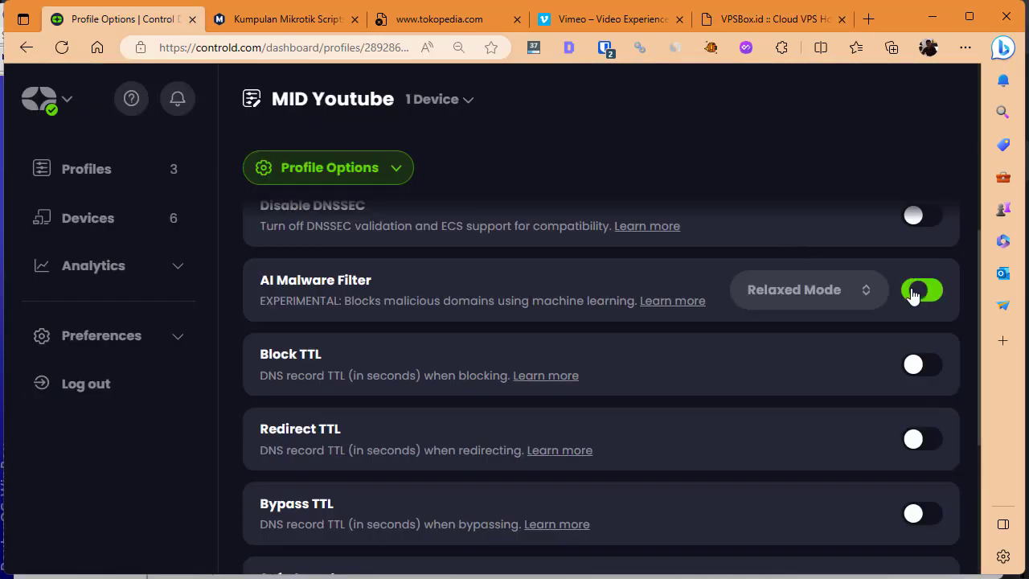
left_click(764, 291)
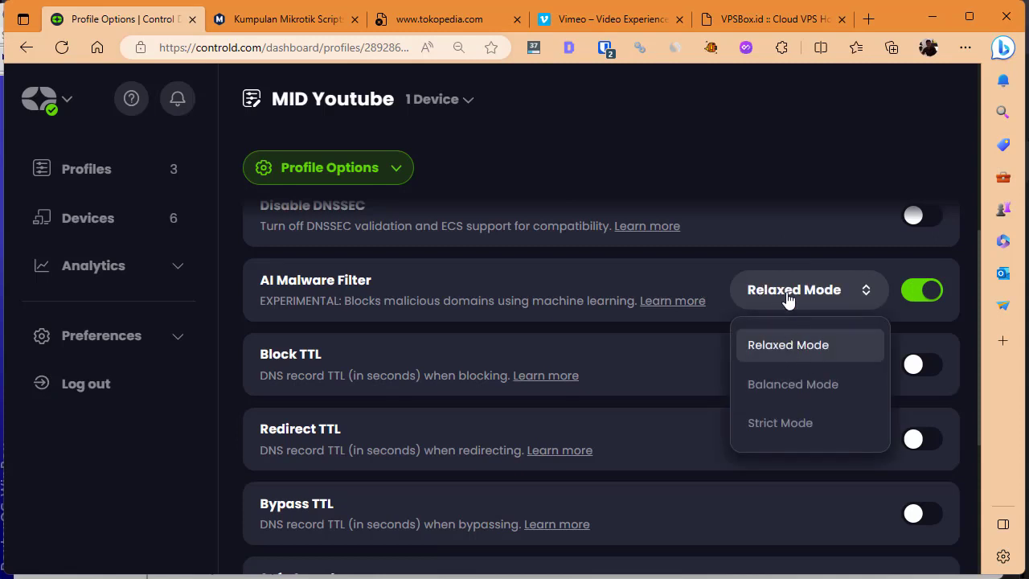
left_click(788, 296)
Reload vpsbox.id in its open tab to test access with the AI Malware Filter enabled
left_click(712, 20)
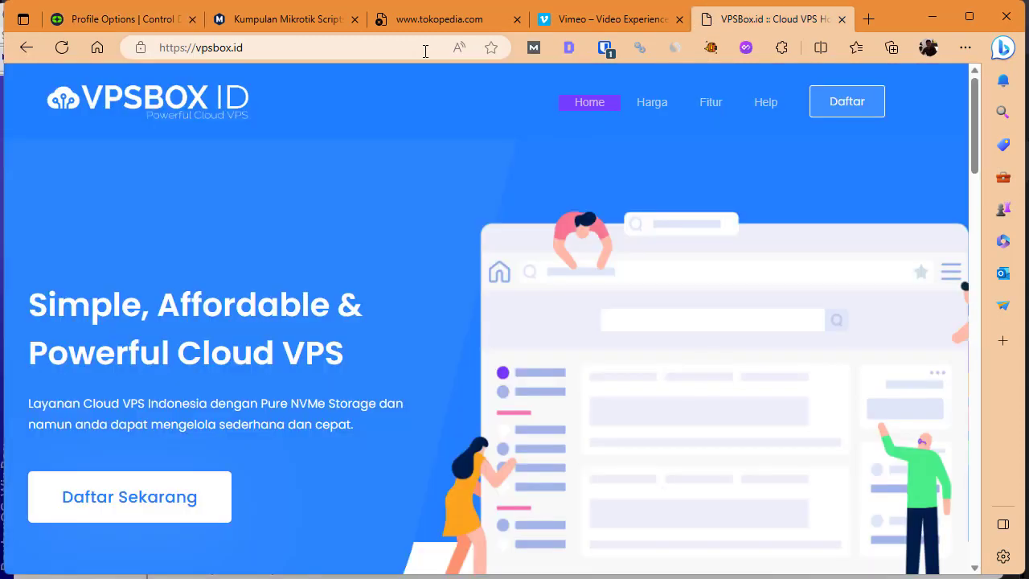
left_click(425, 48)
key("Return")
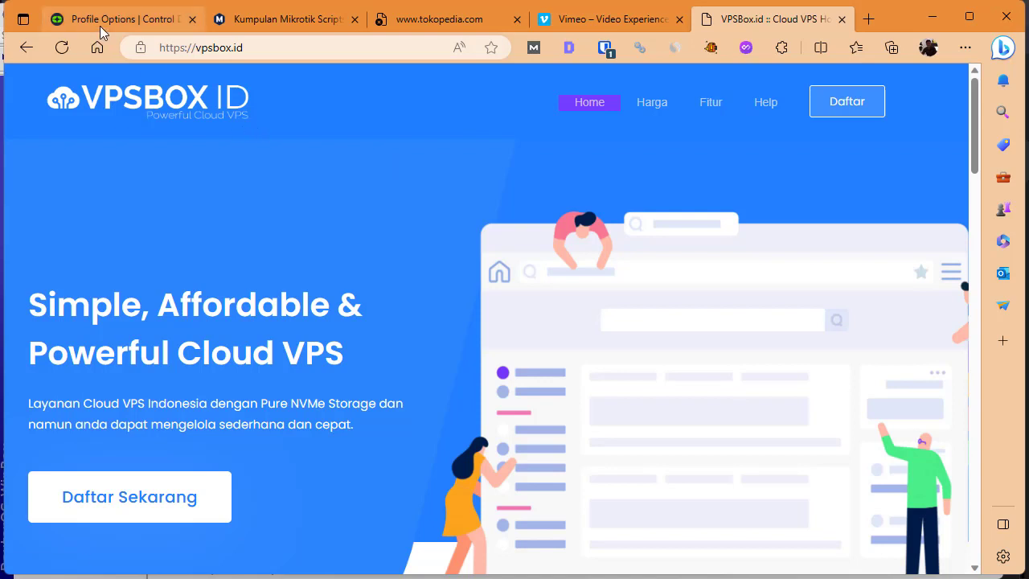
left_click(365, 55)
key("ctrl+a")
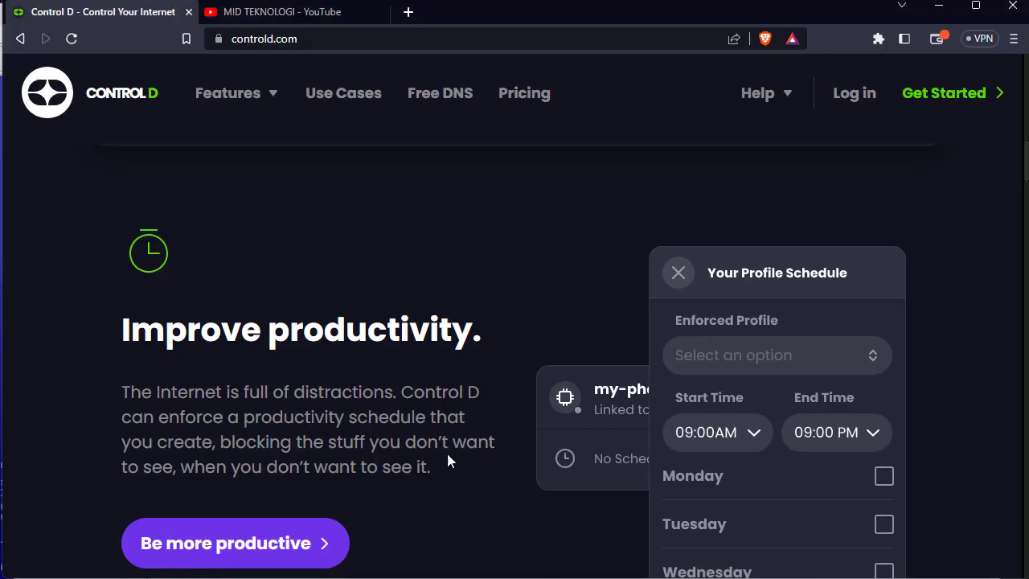
In the Brave browser, look through the MID TEKNOLOGI channel's videos on YouTube and return to the Control D homepage
scroll(446, 459, "down", 3)
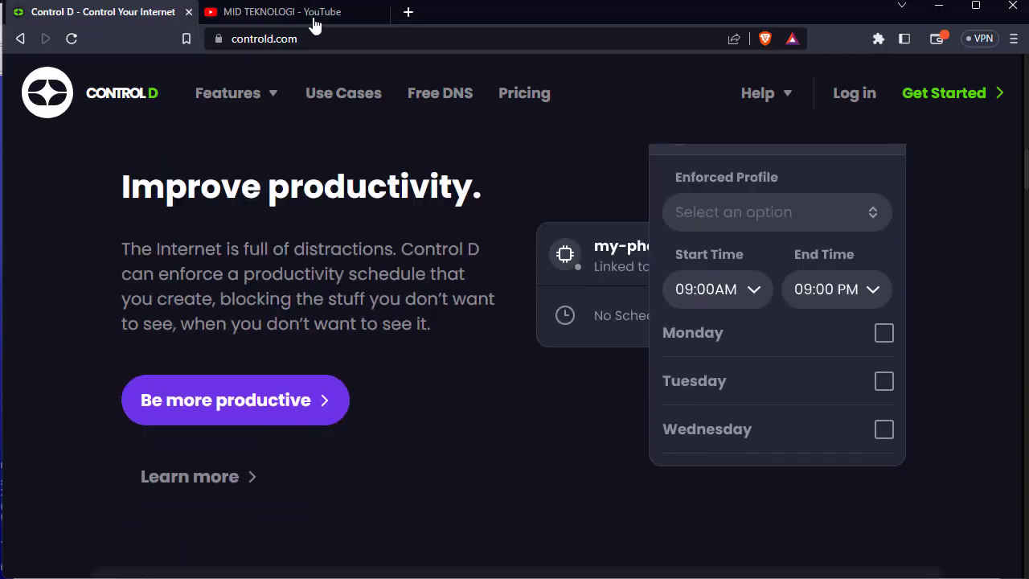
left_click(315, 18)
scroll(395, 236, "down", 3)
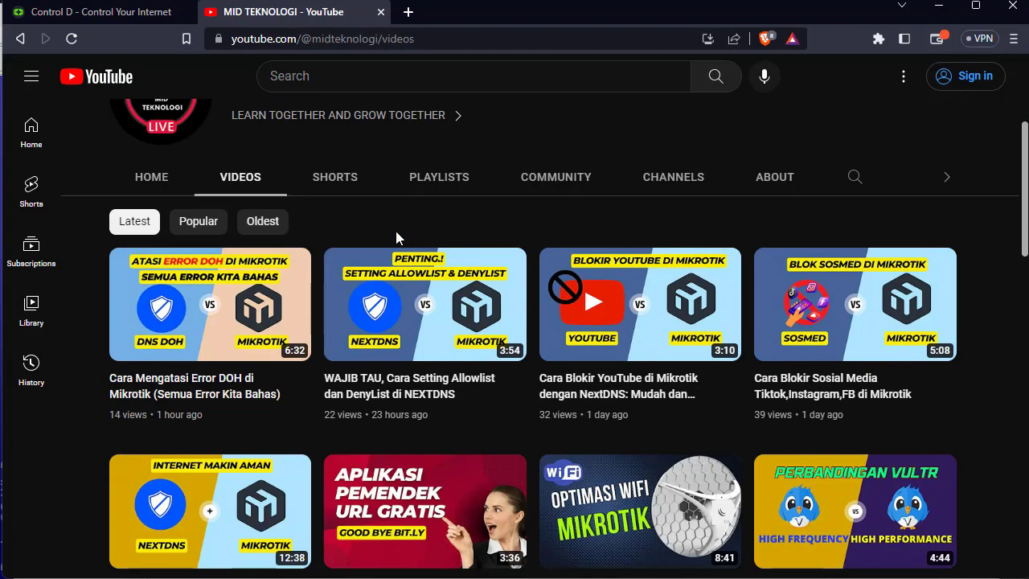
scroll(519, 338, "down", 1)
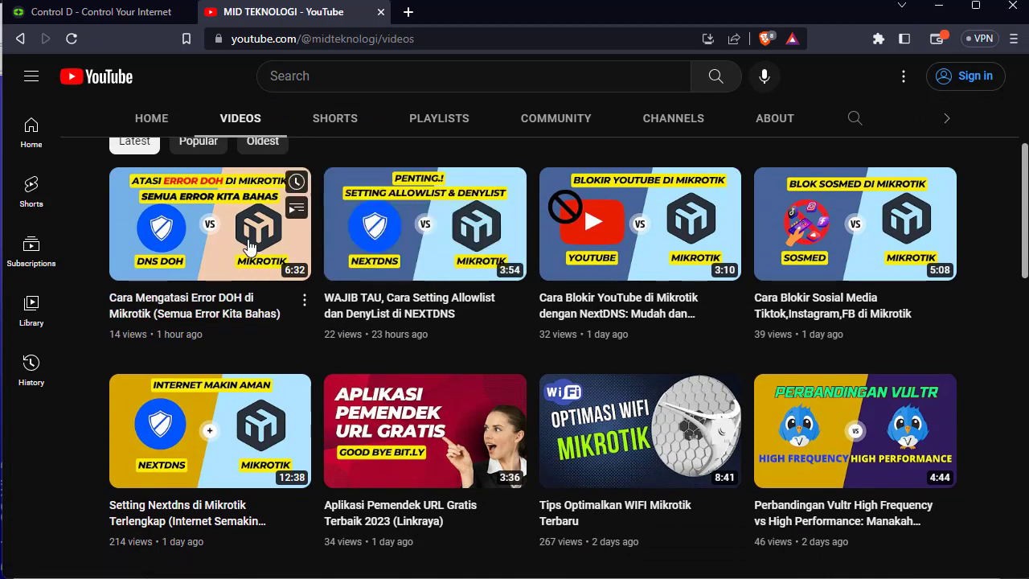
left_click(118, 18)
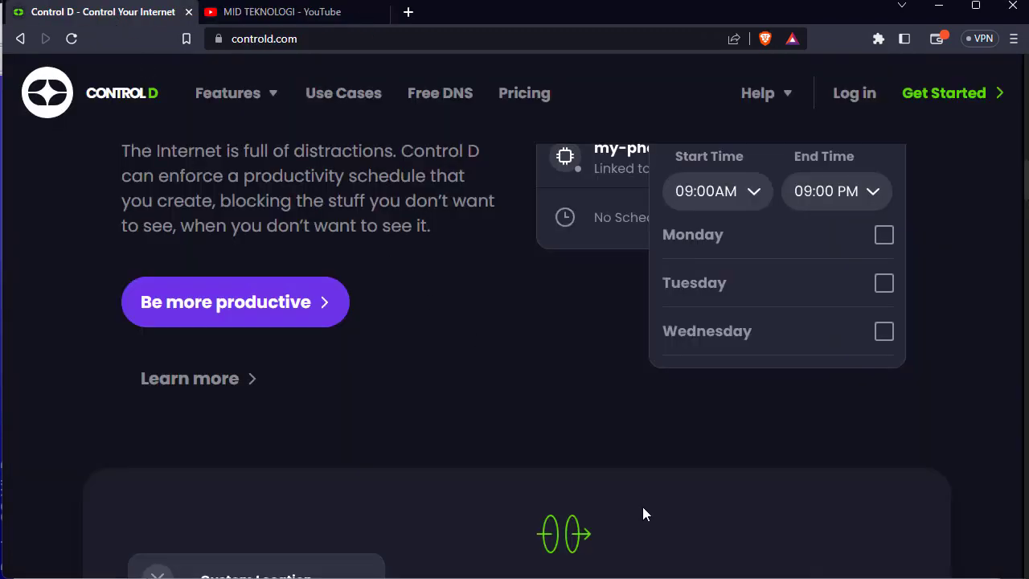
Switch back to Microsoft Edge and refresh the vpsbox.id page to recheck its access
key("alt+Tab")
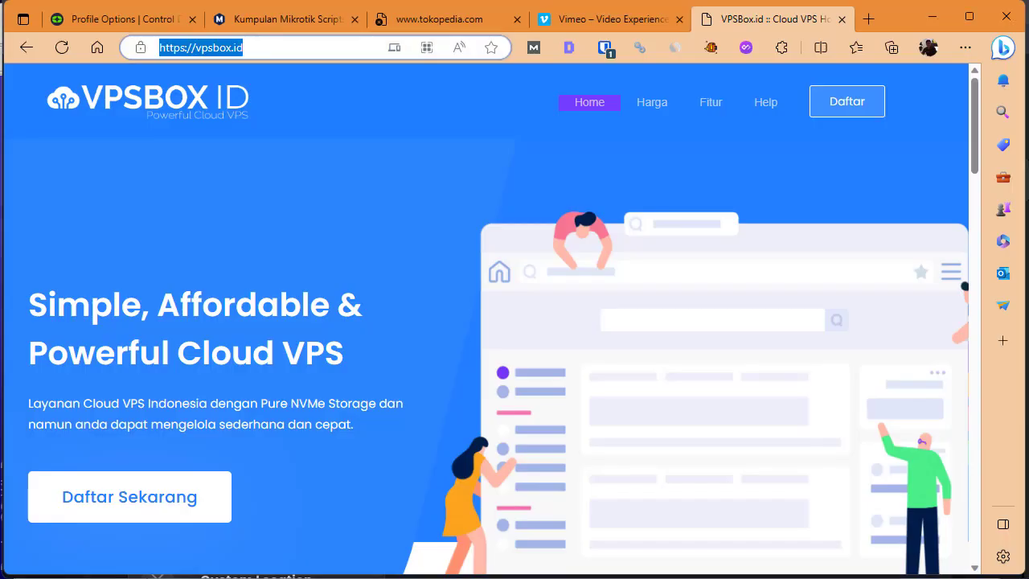
left_click(377, 196)
key("F5")
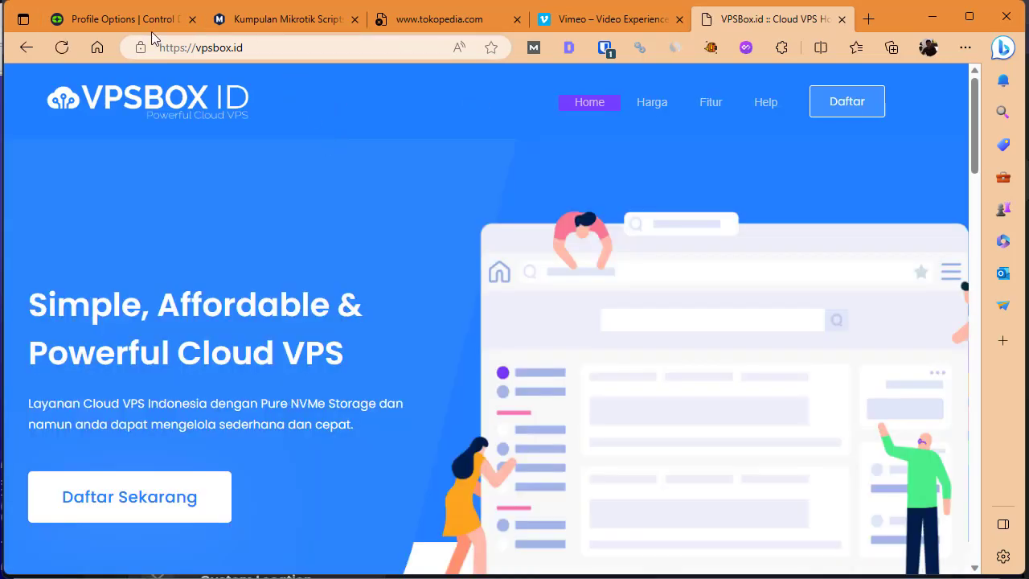
Return to the MID Youtube profile in Control D and open its native Filters to review them
left_click(143, 26)
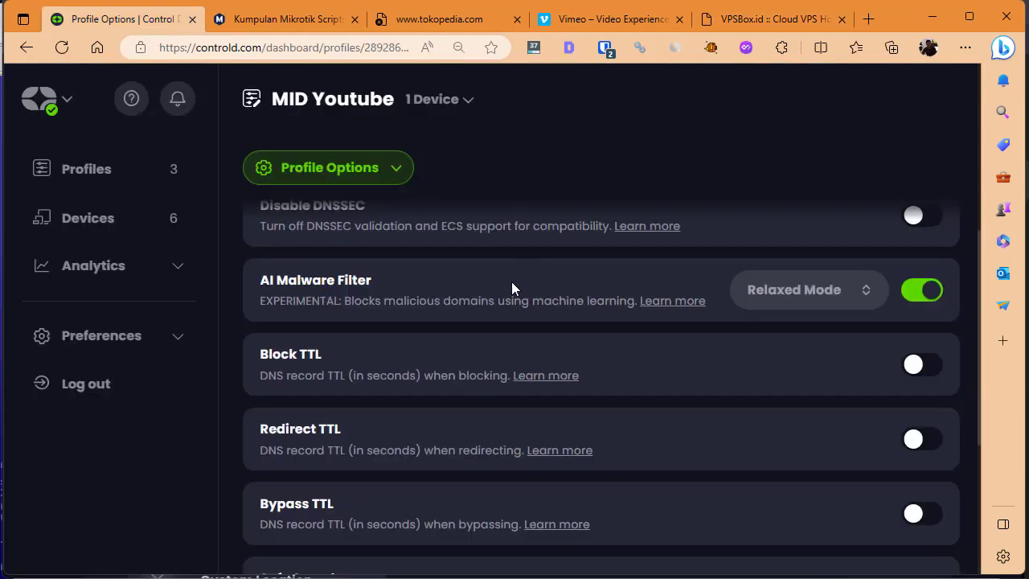
scroll(927, 327, "up", 1)
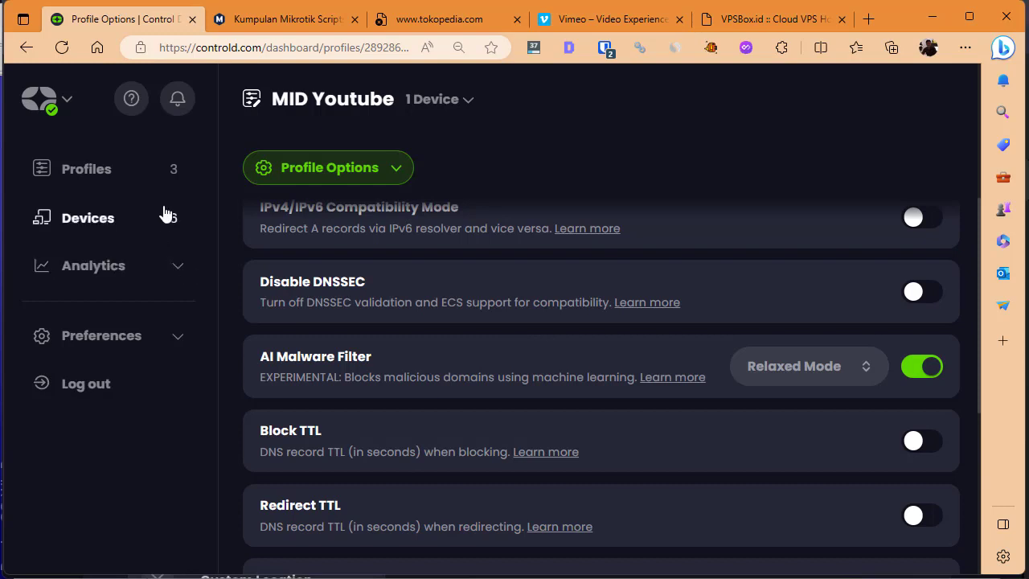
left_click(269, 176)
left_click(314, 228)
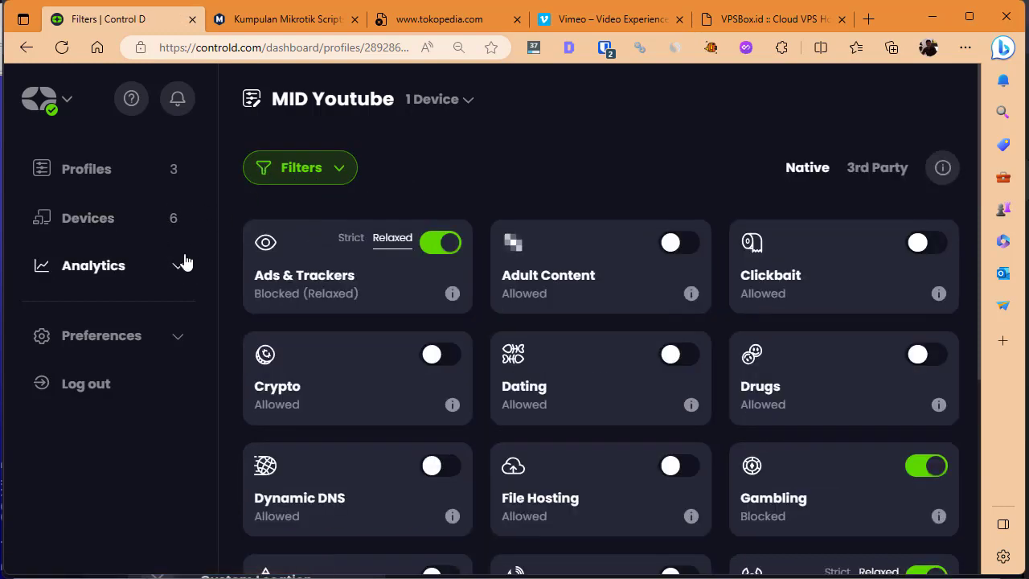
Open the Analytics Statistics for the router and examine the query totals, the DNS query graph and the Most Active cards
left_click(81, 273)
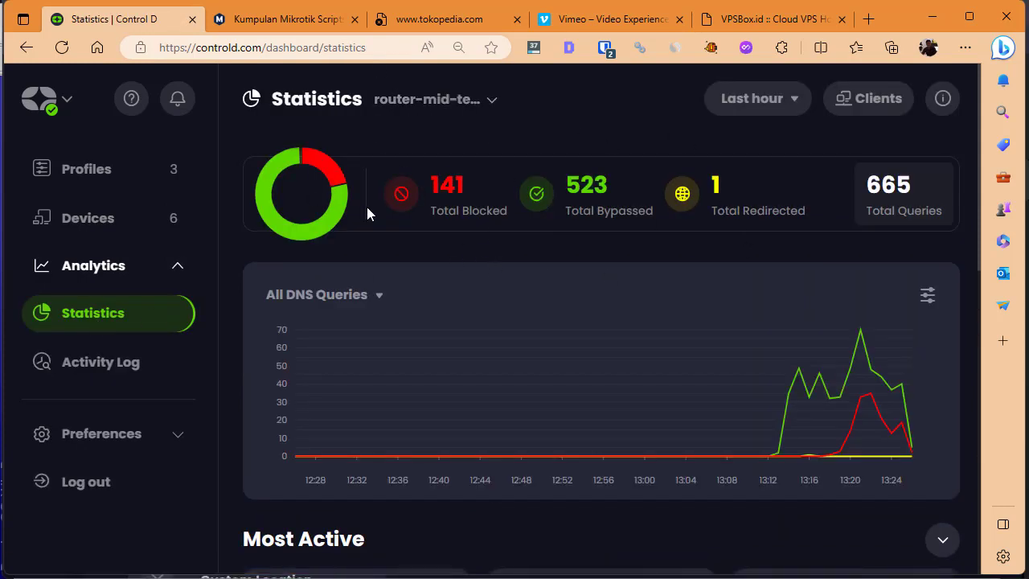
double_click(453, 185)
left_click(500, 265)
left_click_drag(564, 216, 697, 235)
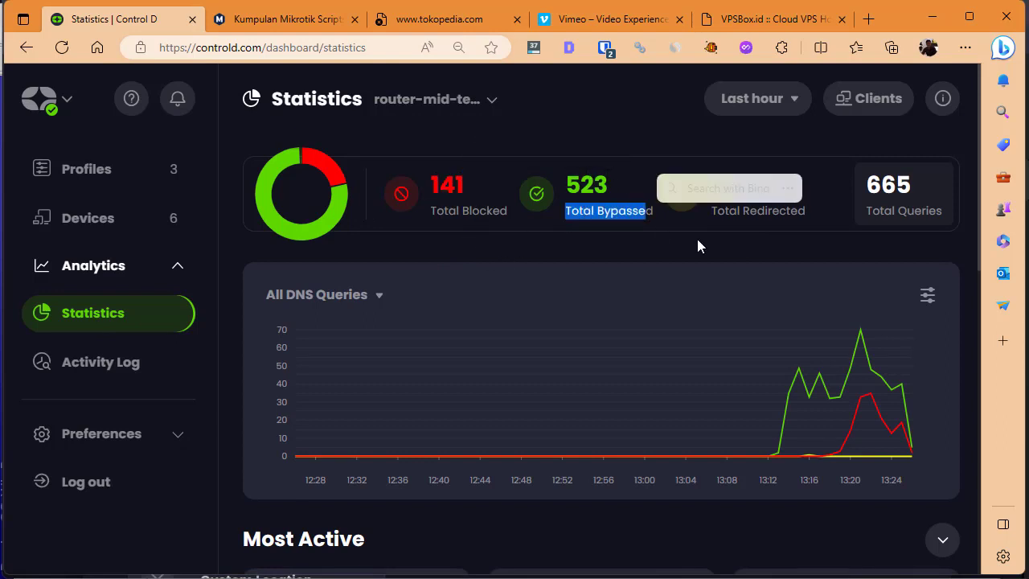
left_click(745, 193)
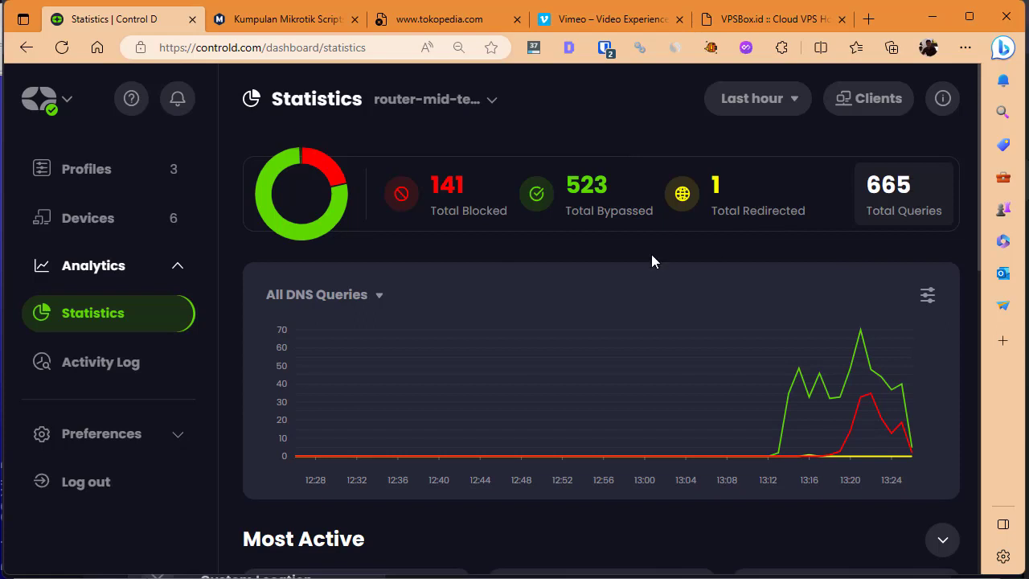
scroll(651, 260, "down", 3)
scroll(705, 340, "up", 1)
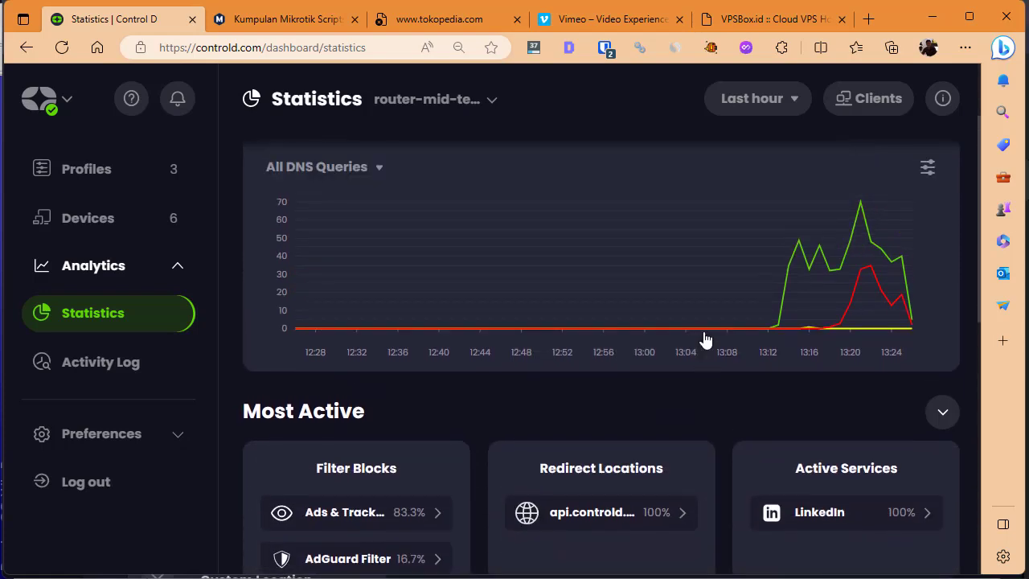
scroll(705, 340, "down", 3)
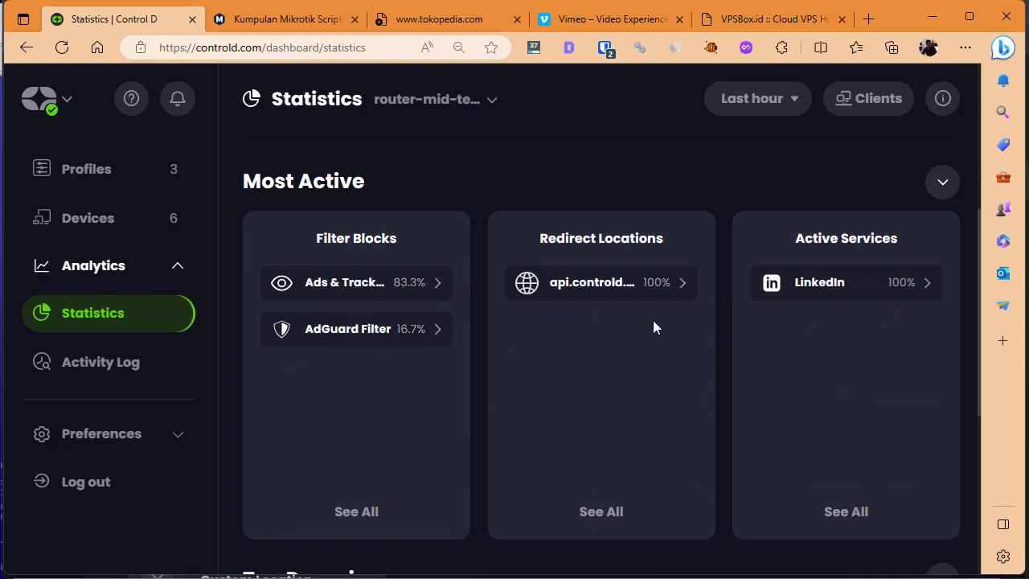
Examine the domains blocked by the AdGuard Filter, close that list and review the Top Domains in the statistics
left_click(351, 338)
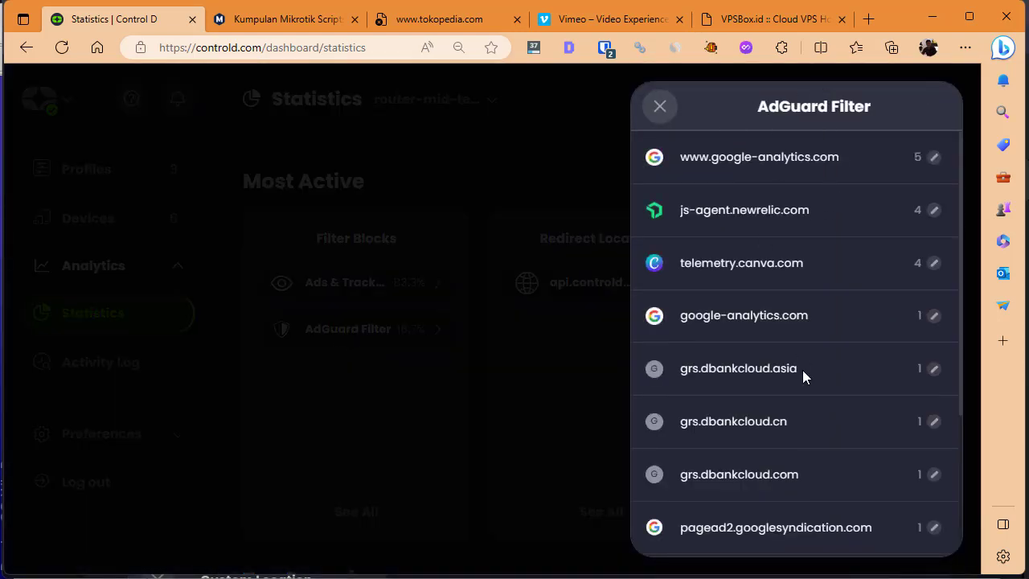
scroll(808, 385, "down", 3)
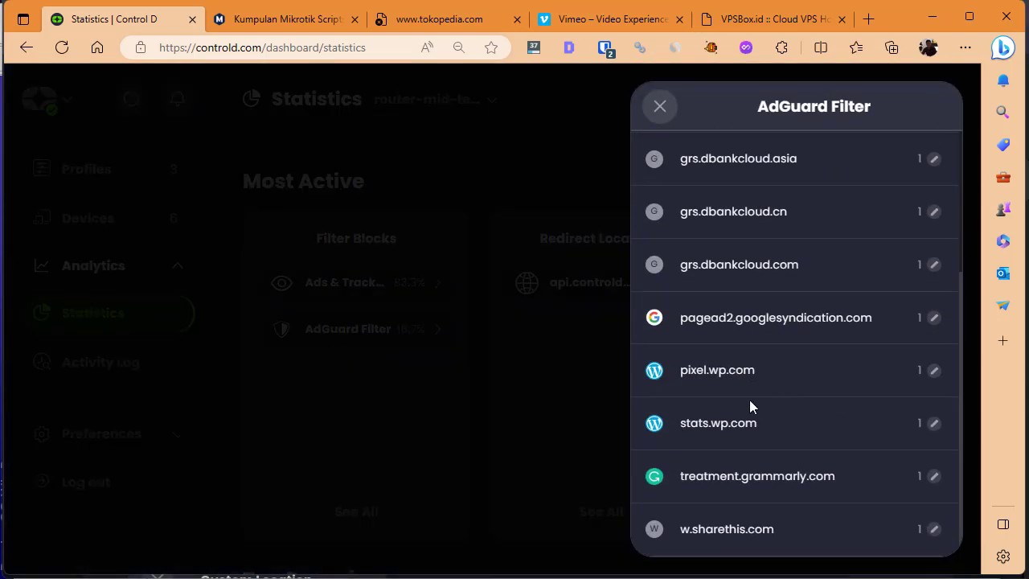
scroll(752, 410, "up", 3)
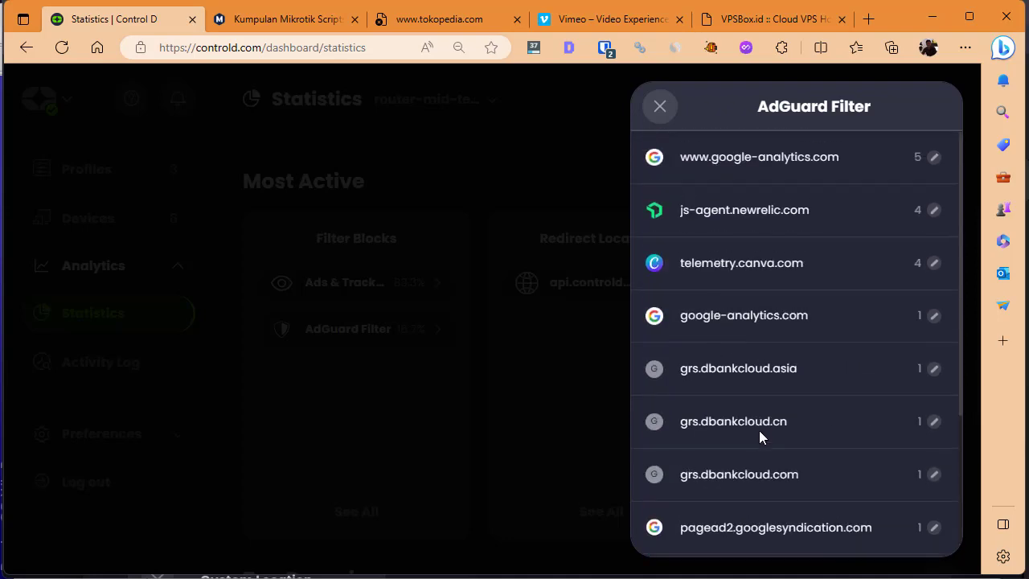
left_click(659, 107)
scroll(366, 302, "down", 5)
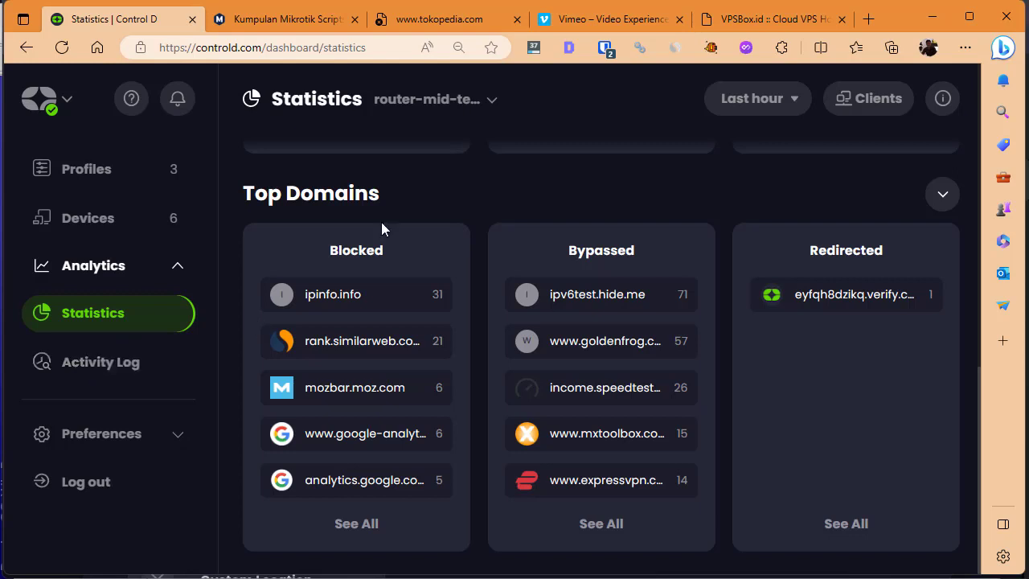
Open the router's Activity Log, check the vpsbox.id page in its browser tab and return to the log
left_click(135, 367)
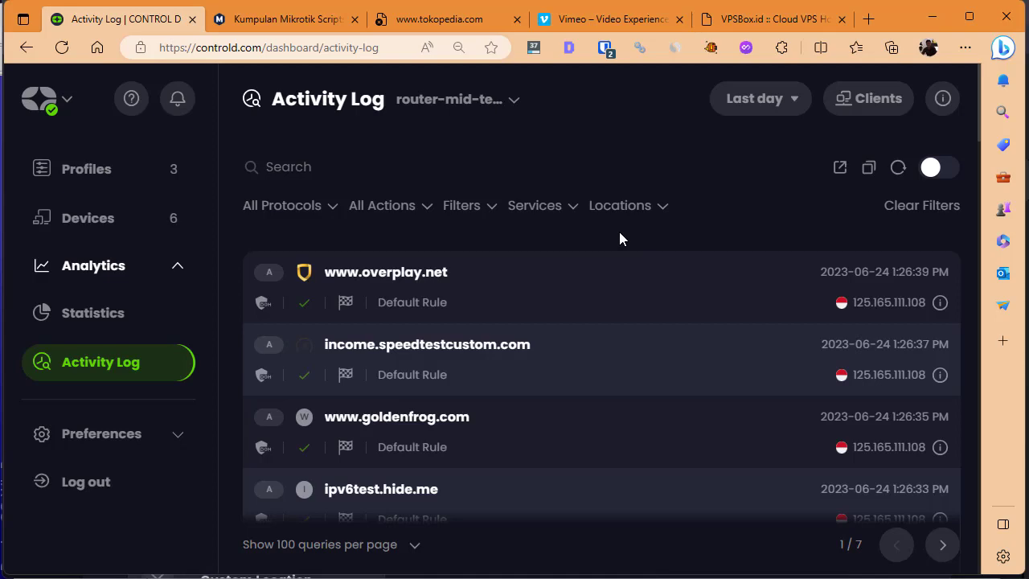
left_click(770, 19)
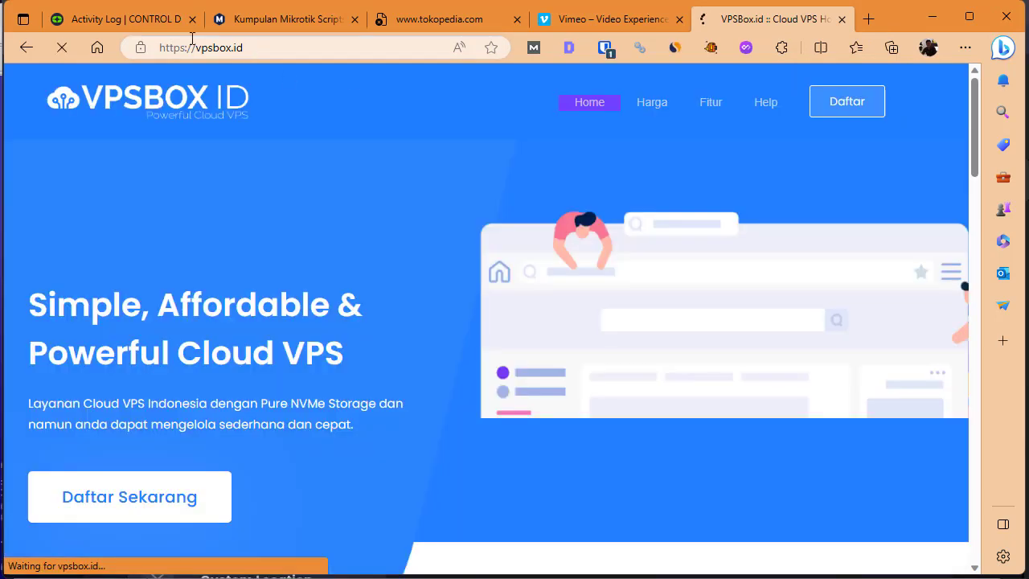
left_click(160, 24)
Examine the Activity Log entries for each domain's action and the filter or default rule that handled it
scroll(395, 365, "down", 2)
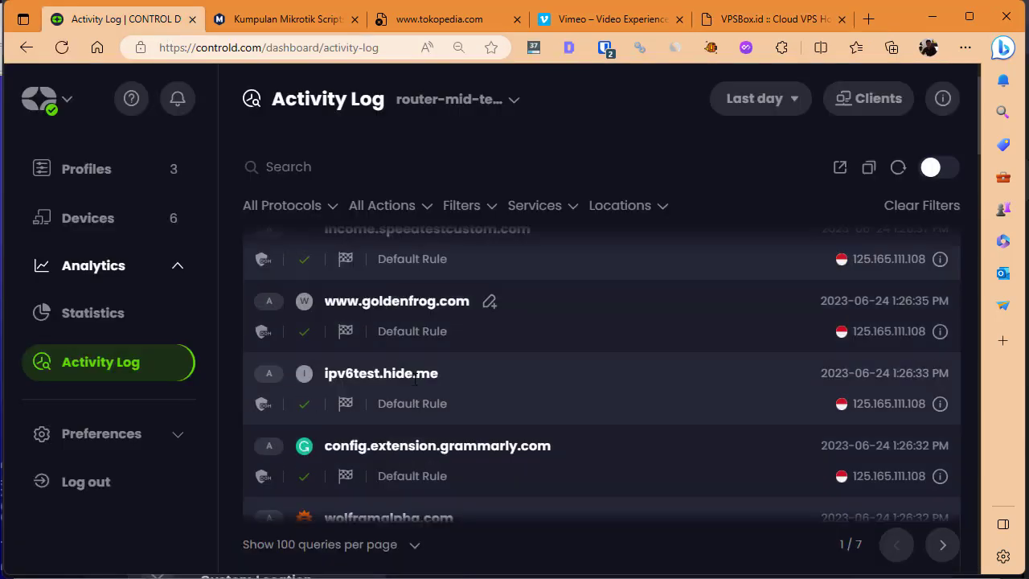
scroll(396, 366, "down", 1)
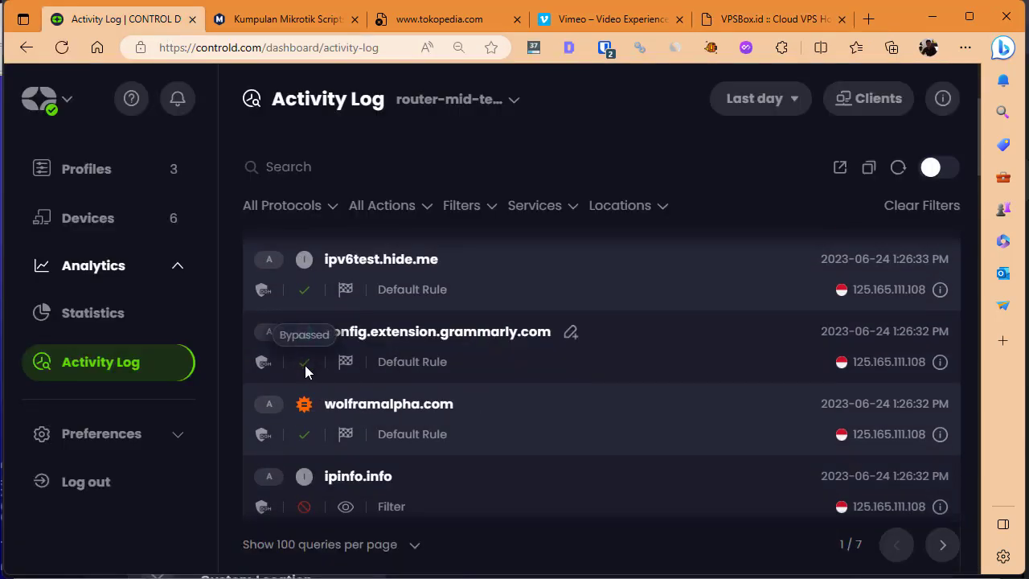
scroll(305, 364, "down", 3)
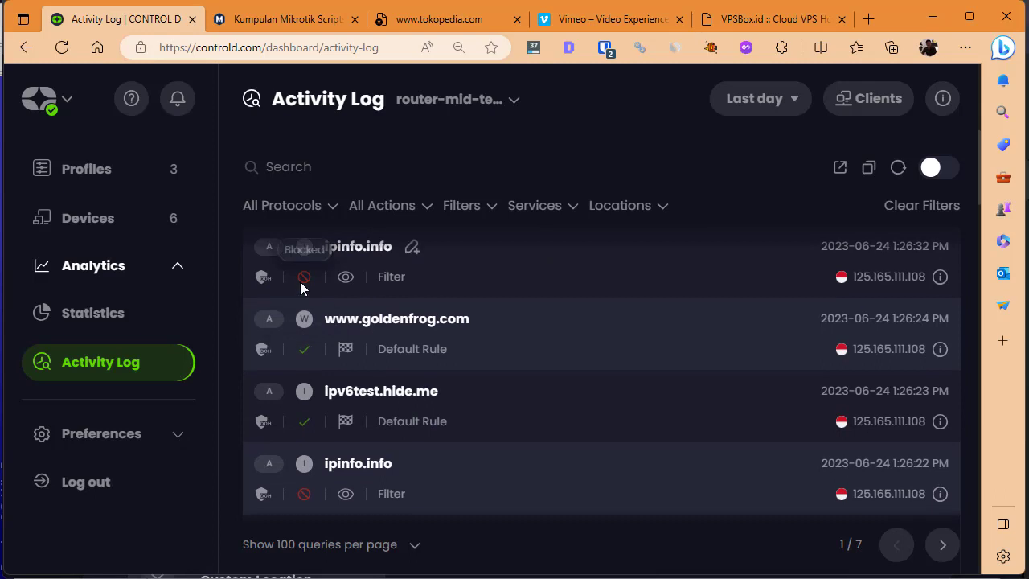
scroll(303, 280, "up", 1)
scroll(322, 336, "down", 1)
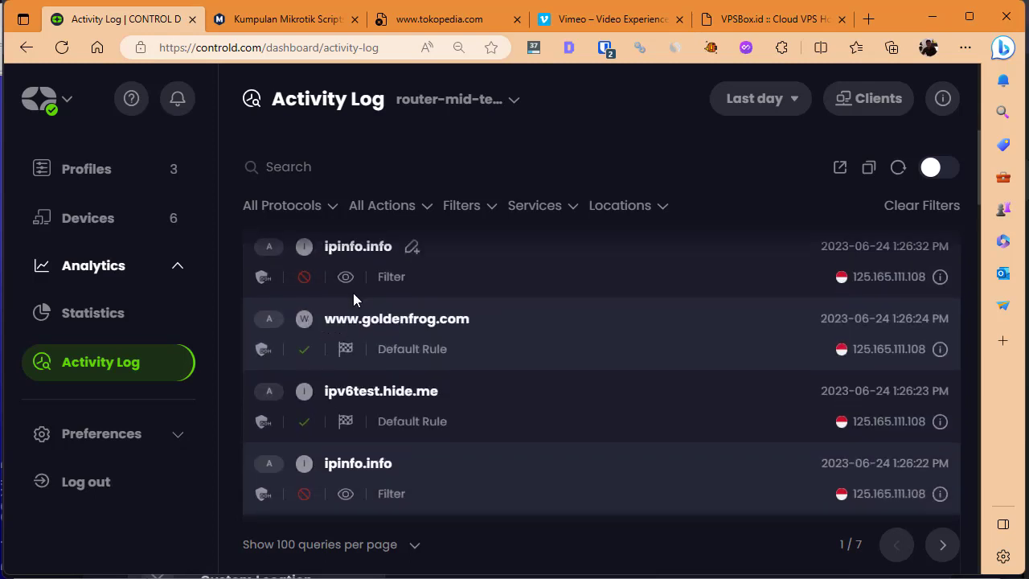
scroll(334, 247, "up", 1)
scroll(317, 265, "down", 1)
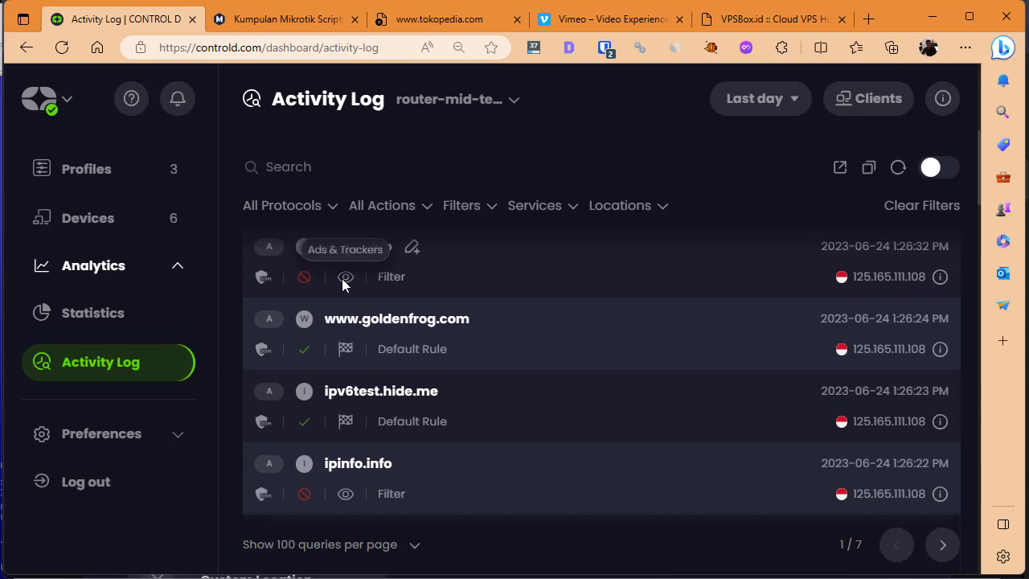
scroll(343, 284, "up", 1)
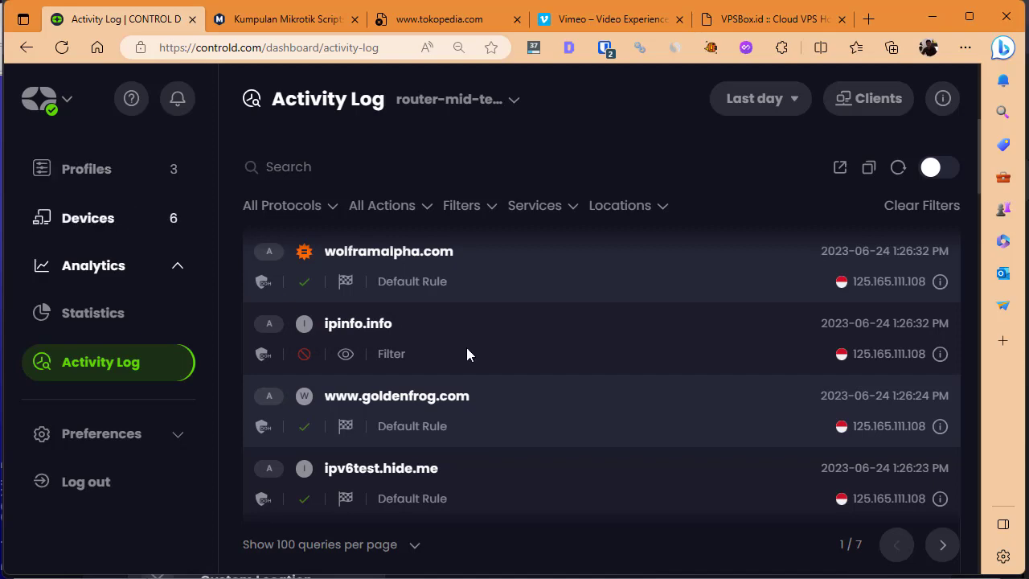
scroll(467, 352, "down", 5)
scroll(360, 410, "down", 15)
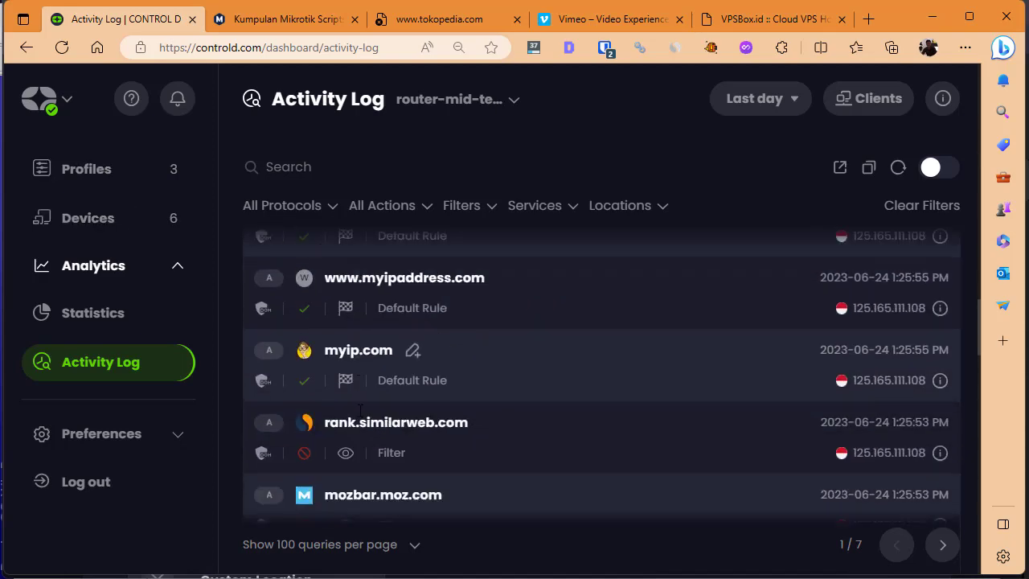
scroll(359, 414, "down", 5)
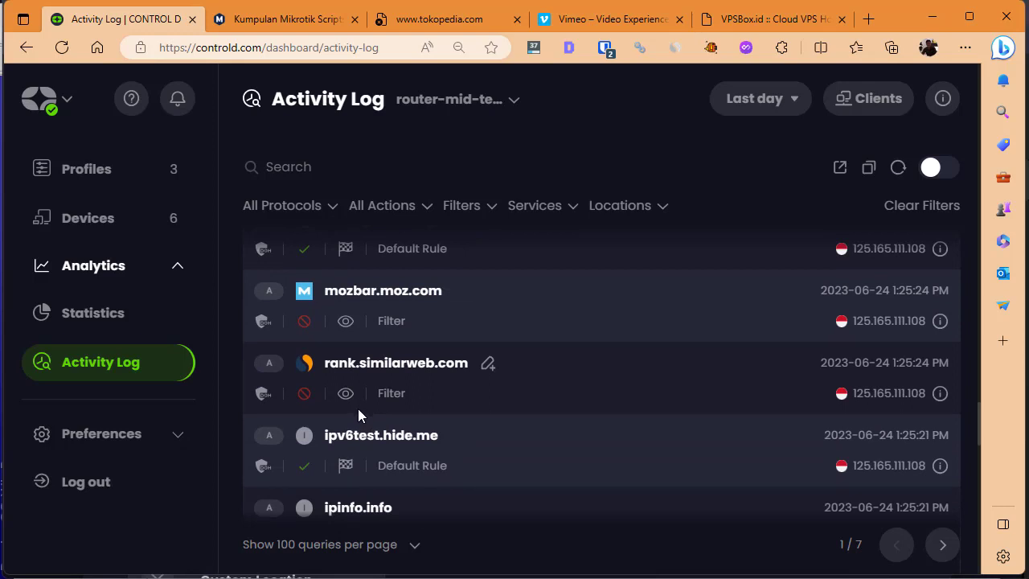
From the rank.similarweb.com log entry, add a Bypass rule for that domain to the MID Youtube profile
left_click(168, 372)
left_click_drag(347, 362, 465, 362)
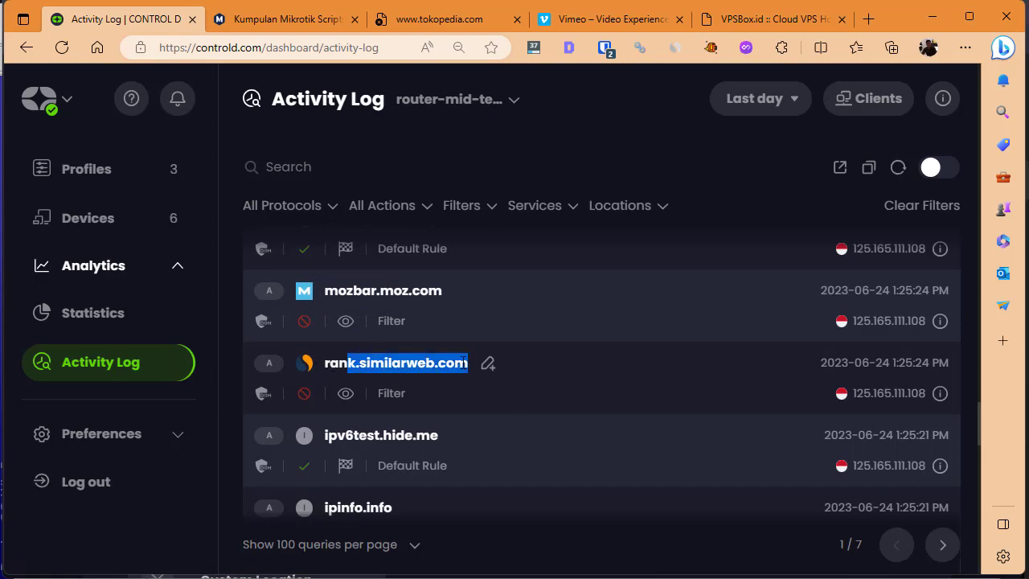
left_click(500, 382)
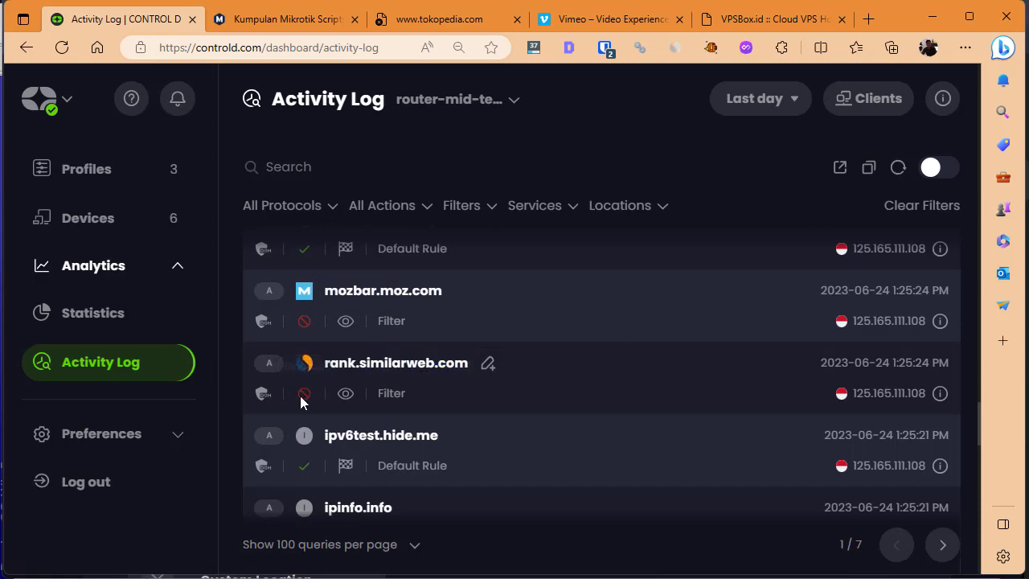
left_click(488, 364)
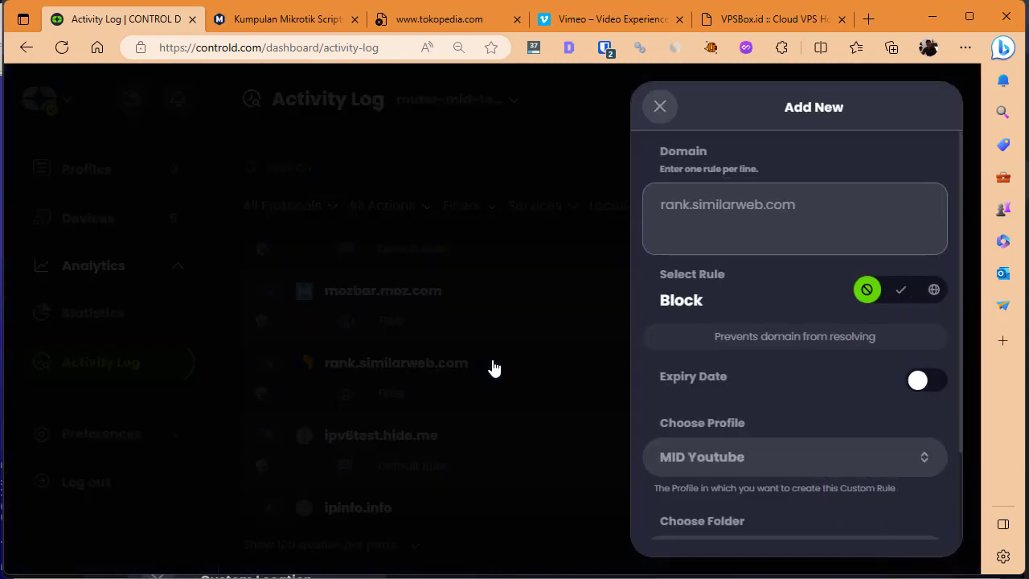
left_click(901, 301)
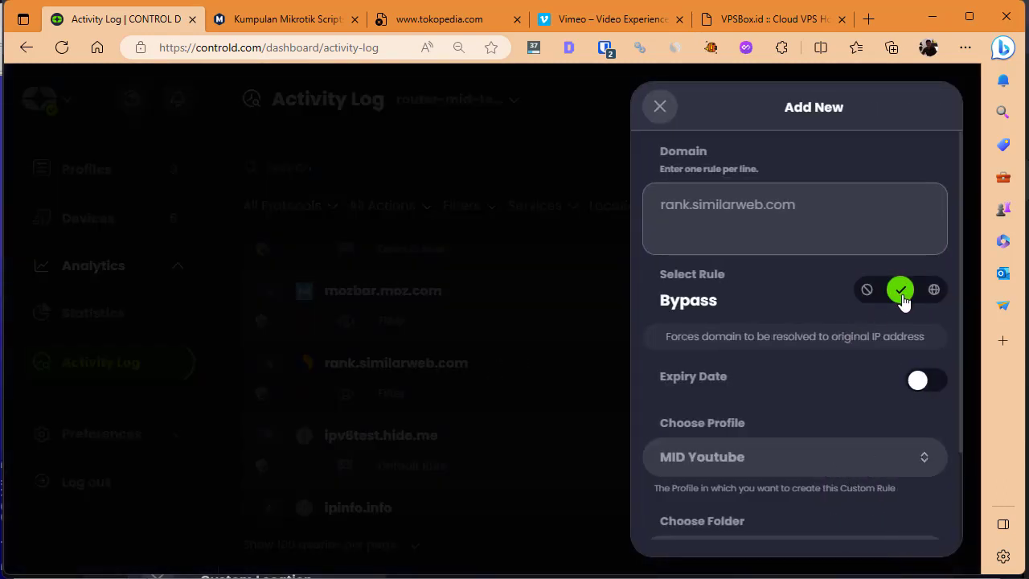
scroll(830, 428, "down", 2)
left_click(801, 515)
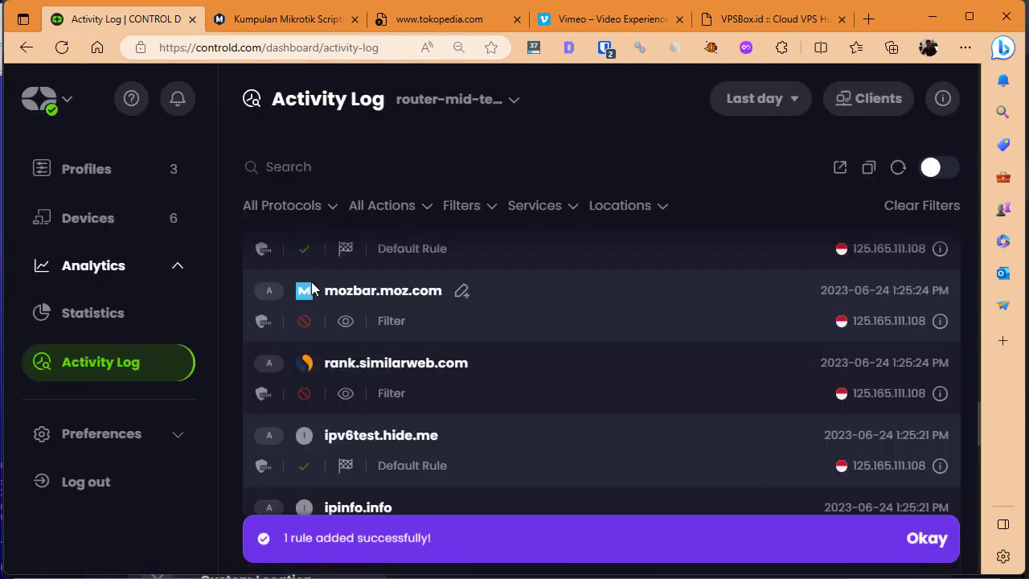
From the mozbar.moz.com log entry, add a Bypass rule for that domain to the MID Youtube profile
left_click(463, 292)
left_click(900, 289)
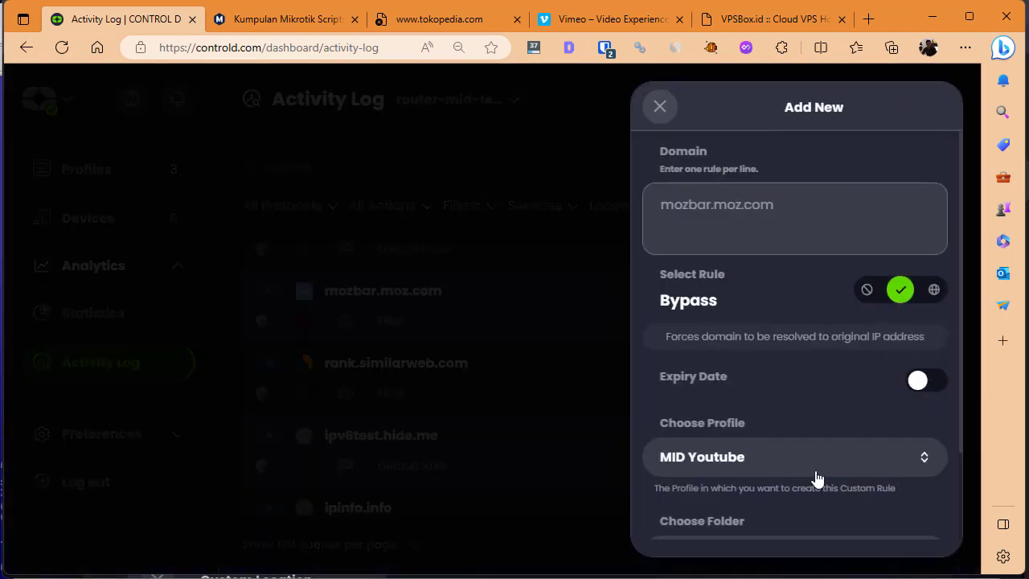
scroll(804, 482, "down", 2)
left_click(799, 521)
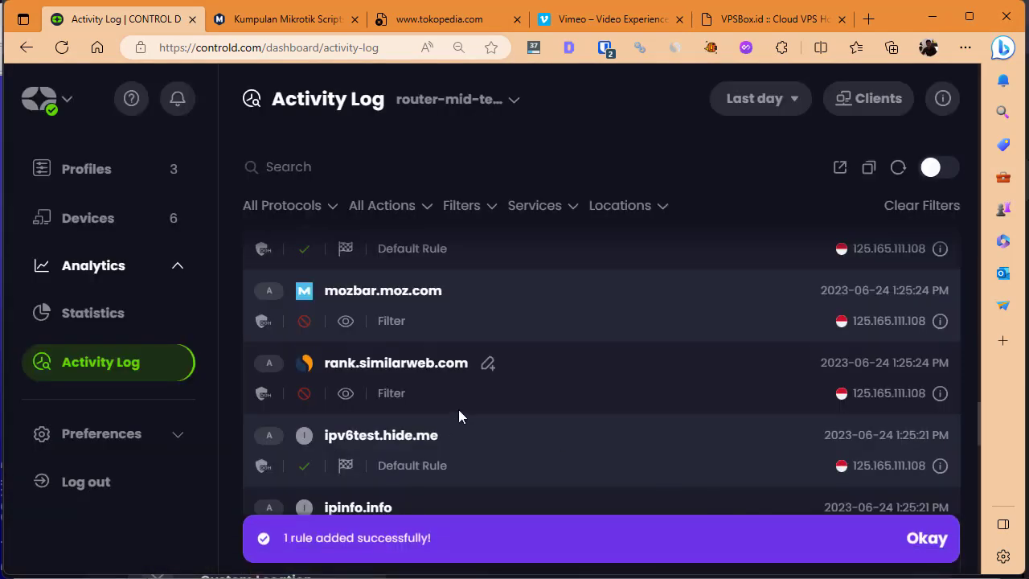